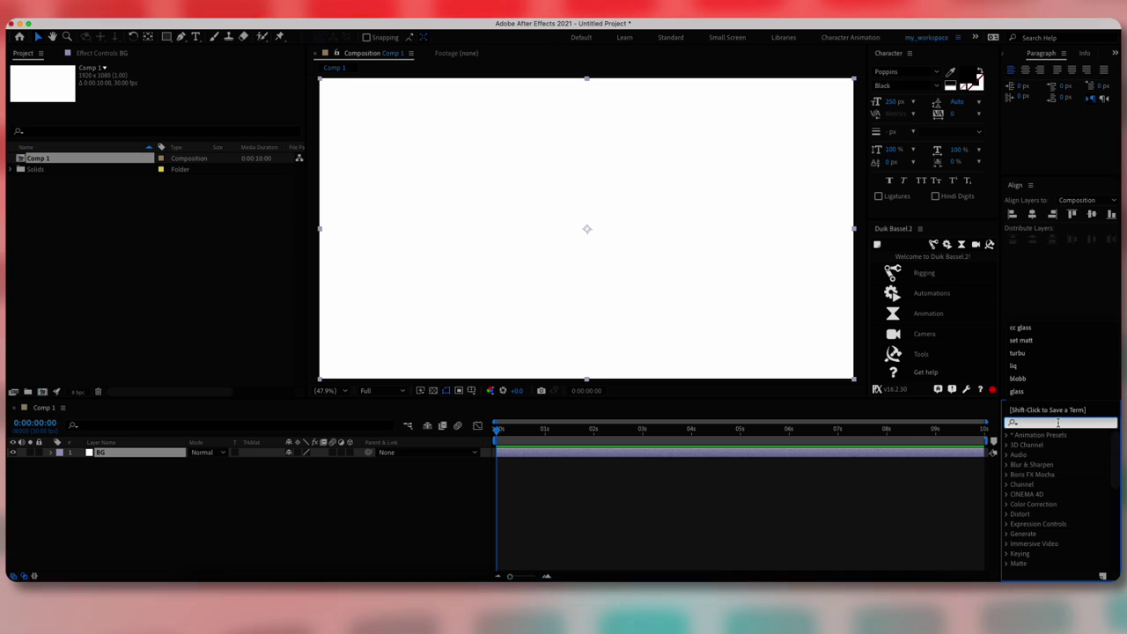
- Apply a Gradient Ramp effect to the BG layer and set its start color to F7F1D3
type("adient ra")
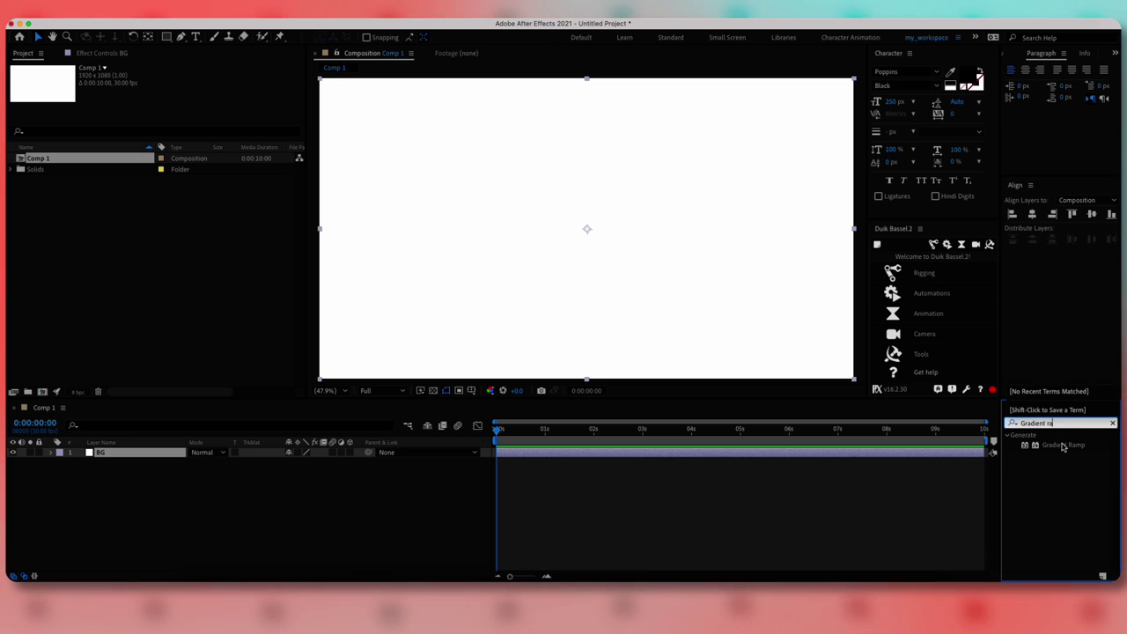
double_click(1064, 446)
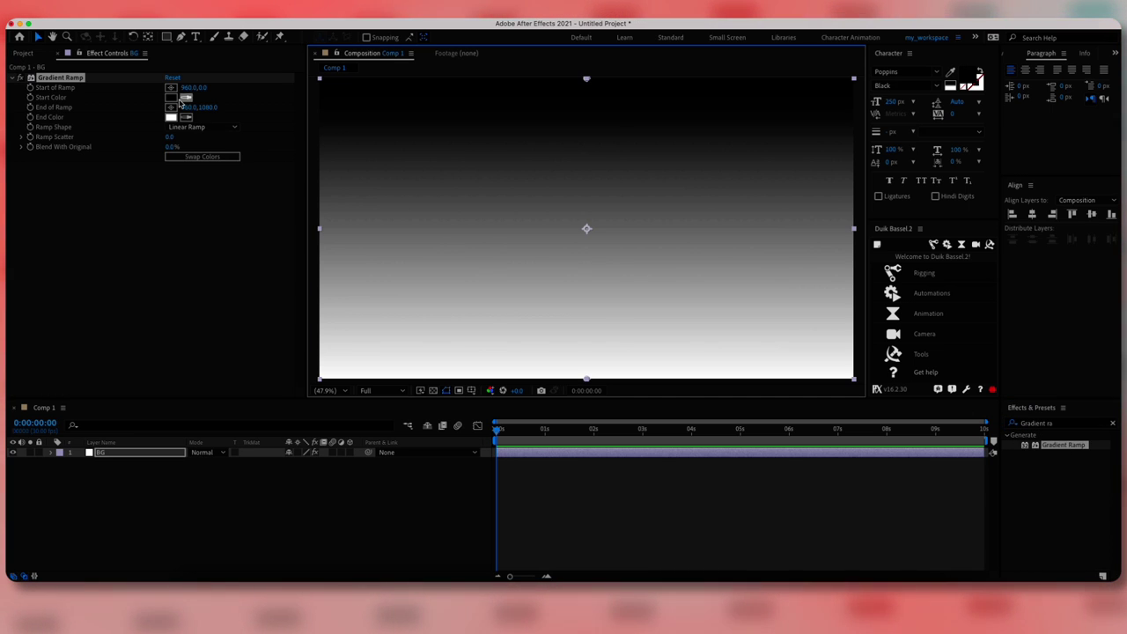
left_click(170, 98)
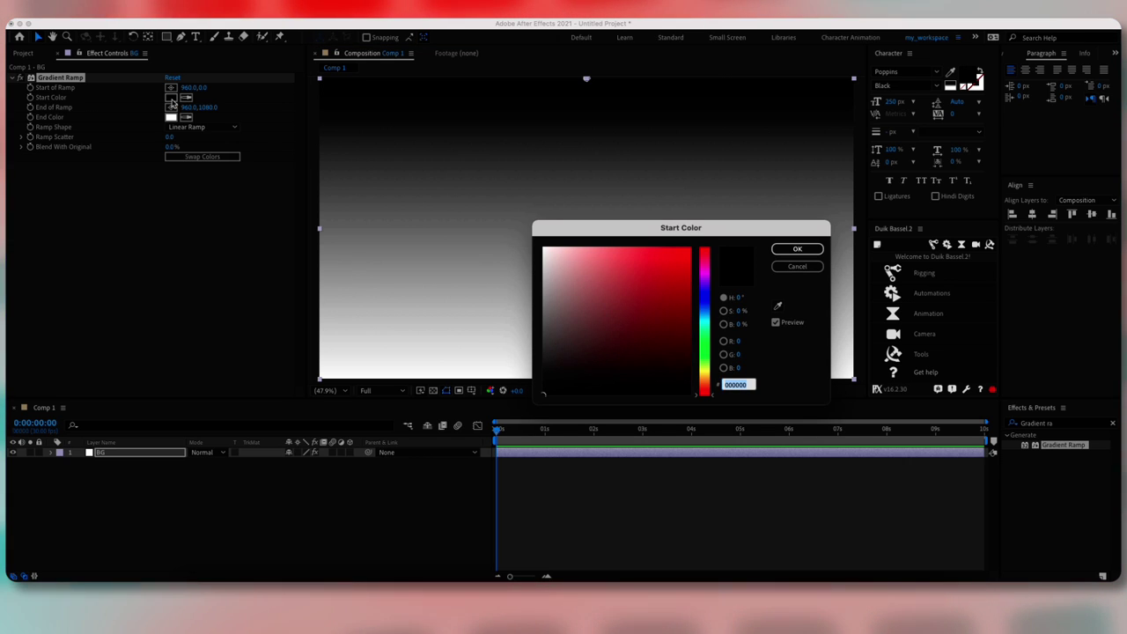
type("F7F1D3")
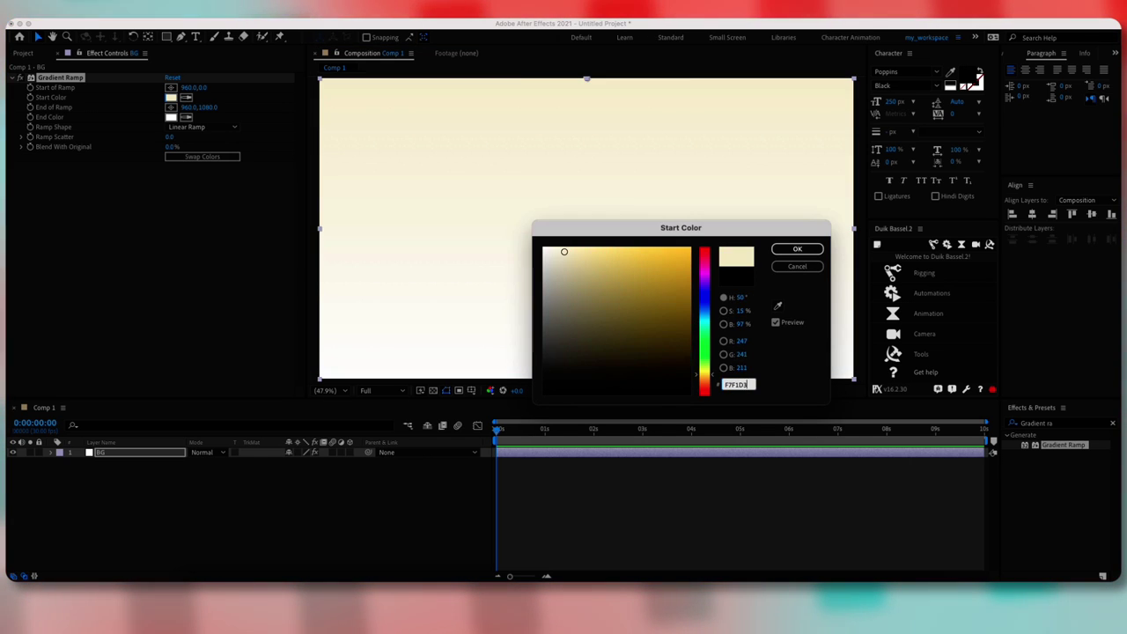
key("Return")
- Set the Gradient Ramp's end color to 41C0E8
left_click(171, 117)
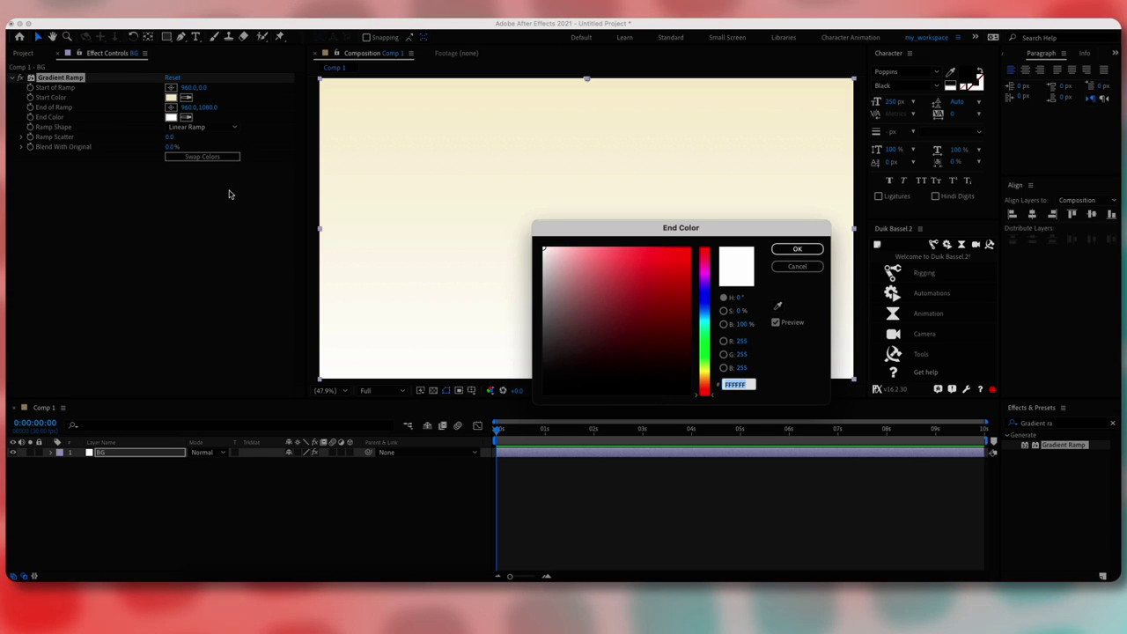
type("41")
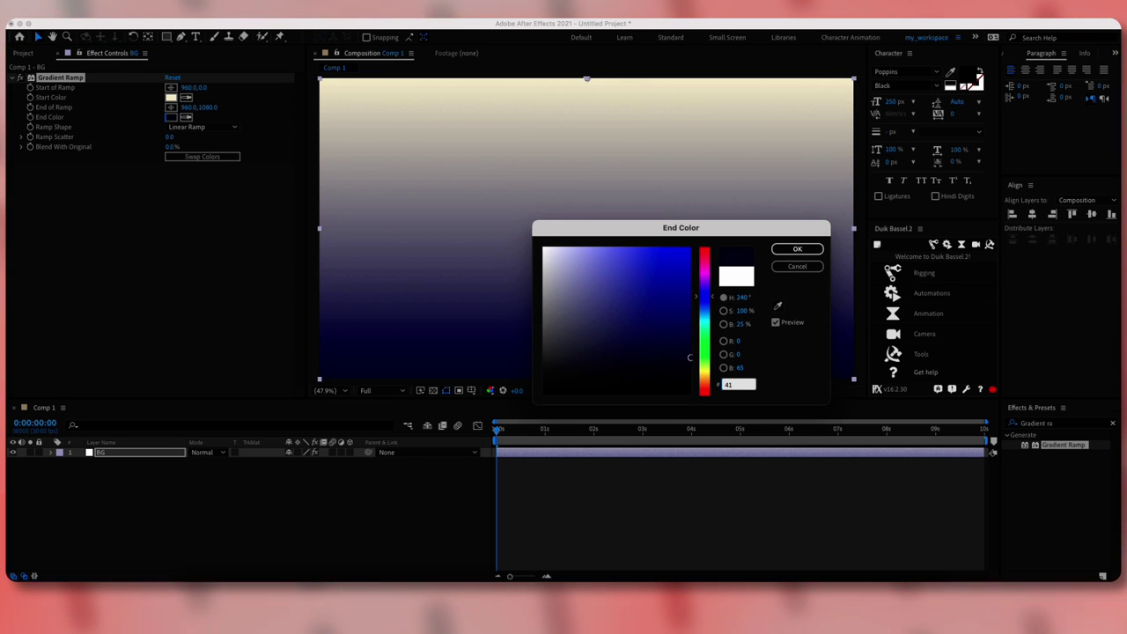
type("C0E8")
key("Return")
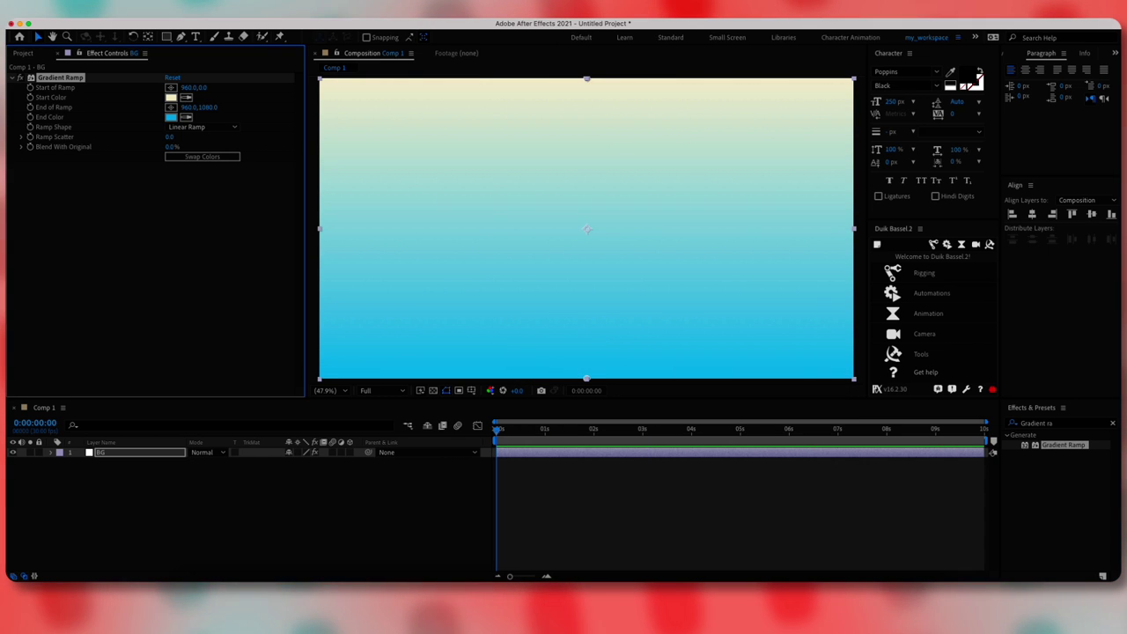
- Place the ramp's start at the frame's top-right corner and its end at the bottom-left corner, and lock the BG layer
left_click_drag(591, 106, 851, 90)
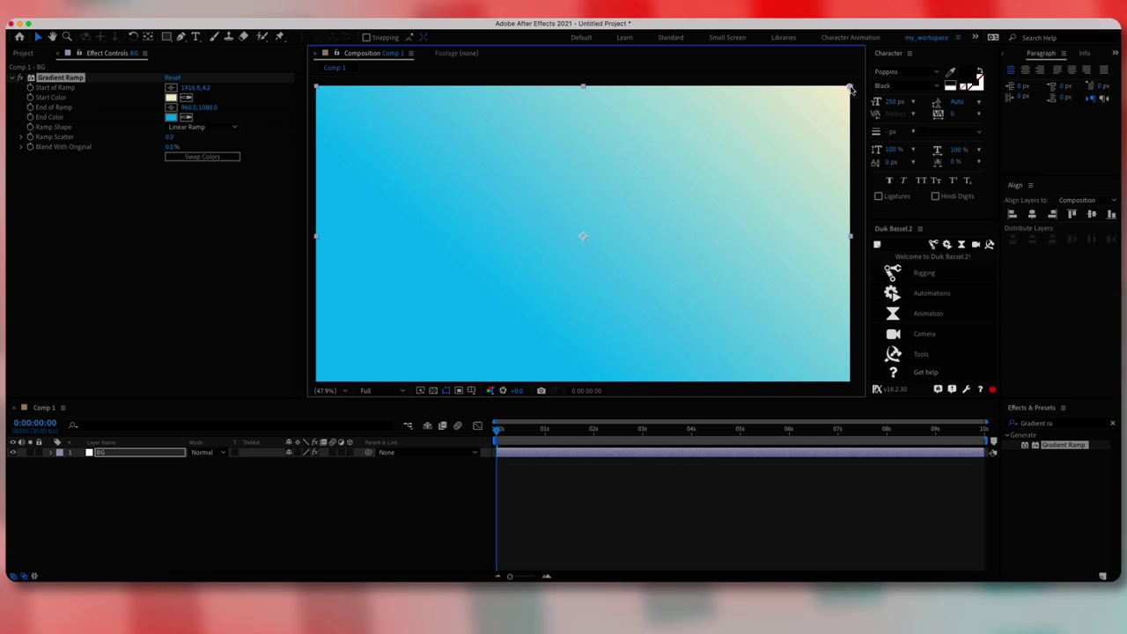
left_click_drag(594, 210, 617, 200)
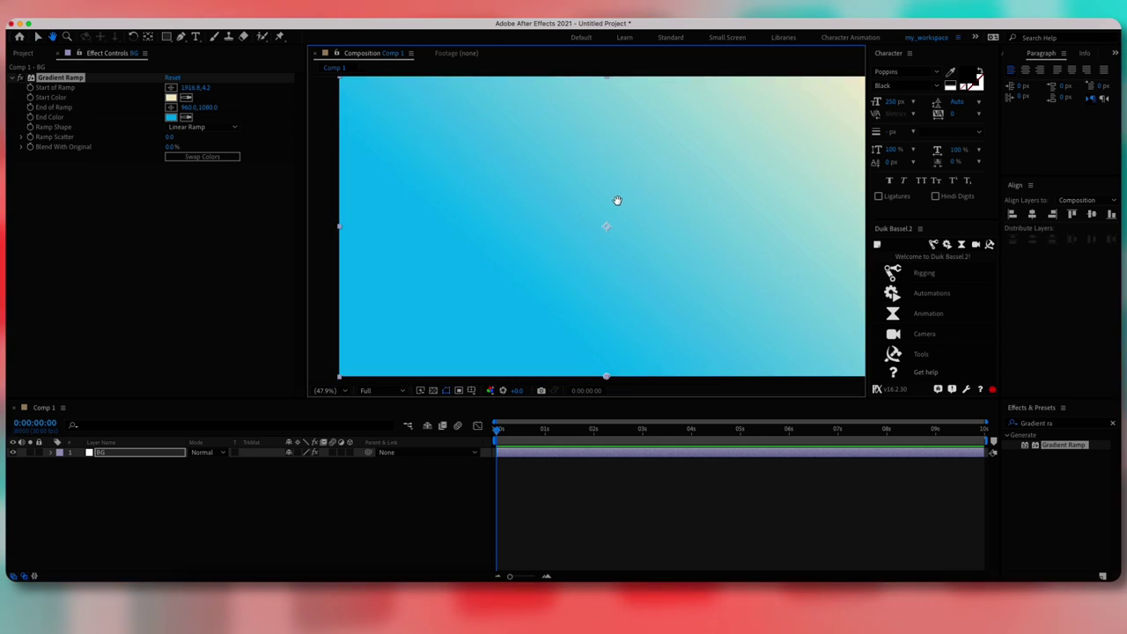
key("v")
left_click_drag(611, 372, 344, 375)
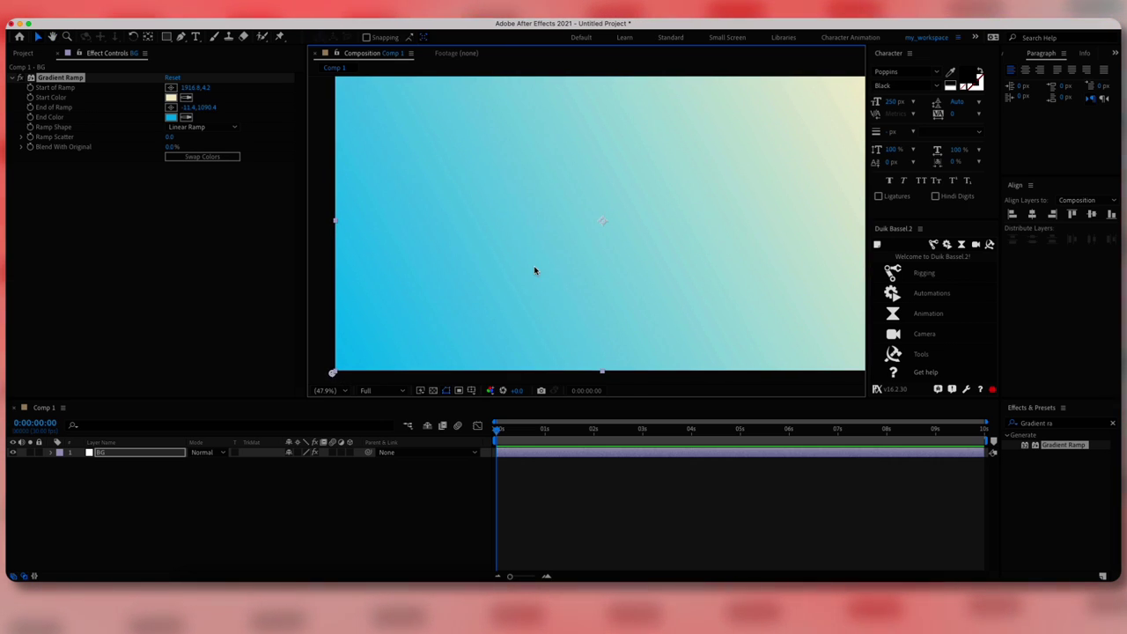
left_click(156, 468)
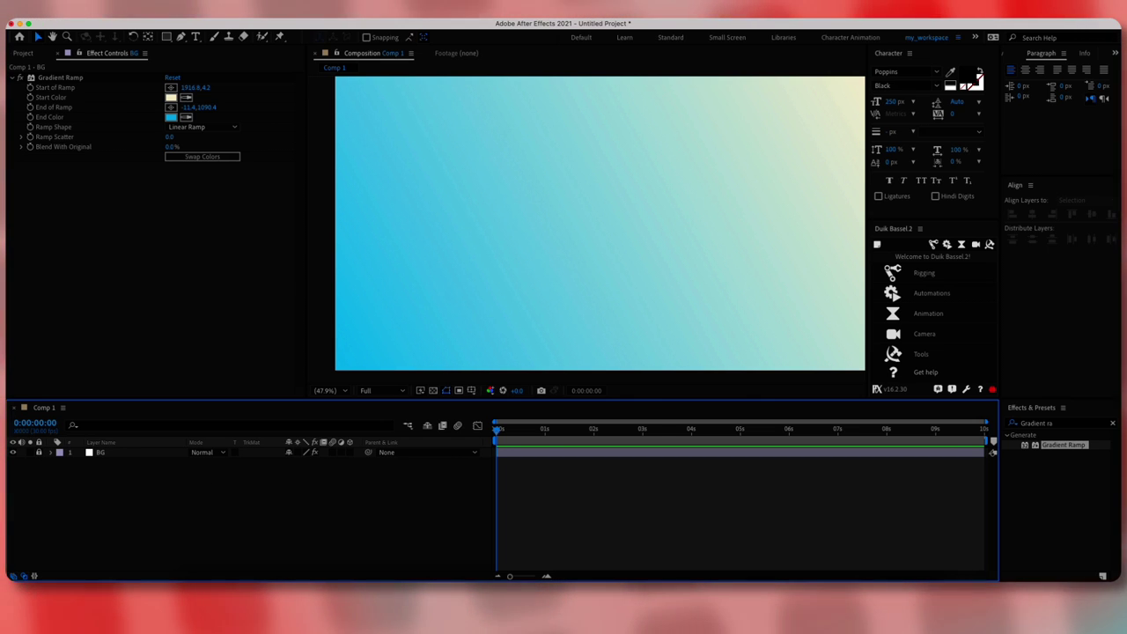
- Draw a closed, curved blue blob with the Pen tool in the upper middle of the composition, without a layer selected
double_click(165, 36)
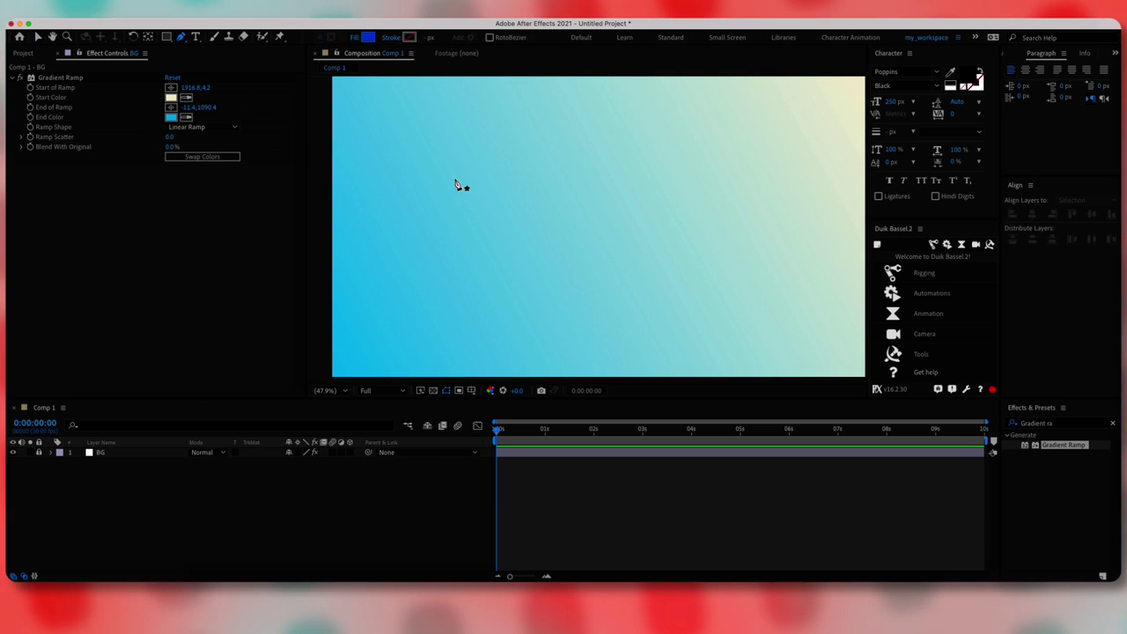
left_click_drag(517, 189, 504, 195)
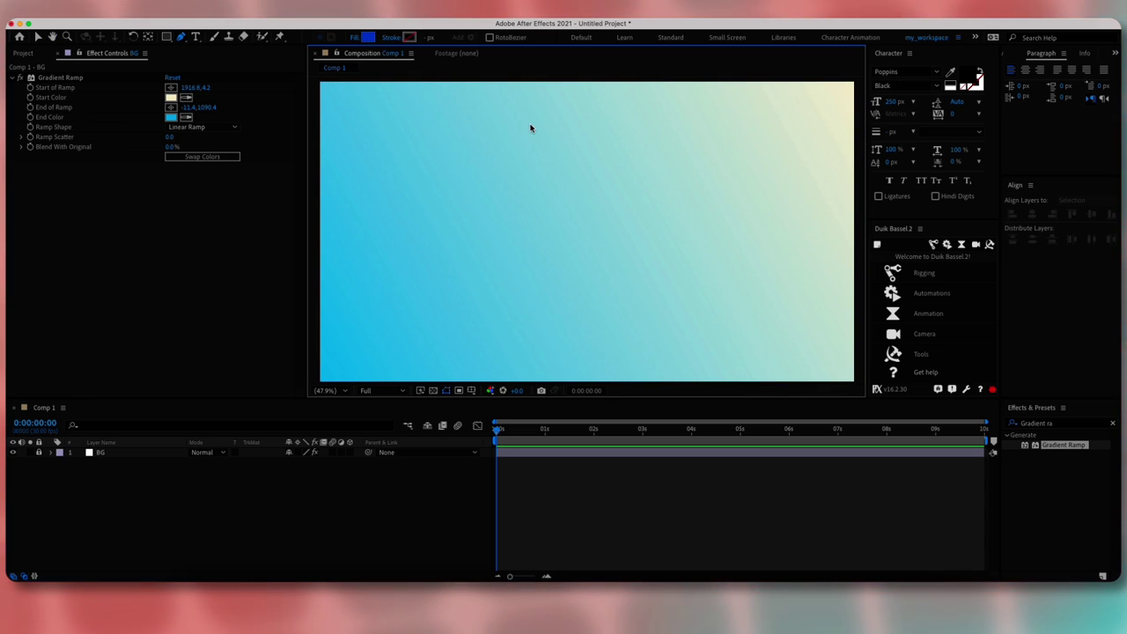
left_click(504, 143)
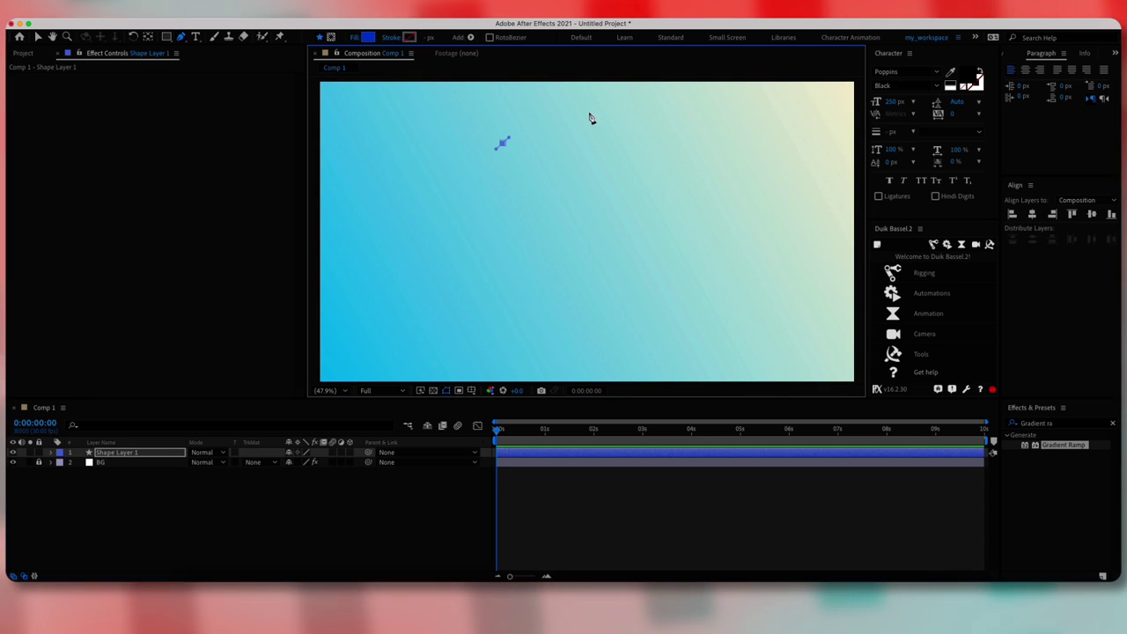
left_click_drag(643, 203, 650, 218)
left_click_drag(623, 299, 604, 297)
left_click_drag(537, 273, 529, 267)
left_click_drag(480, 199, 483, 172)
left_click(503, 142)
left_click_drag(503, 142, 522, 131)
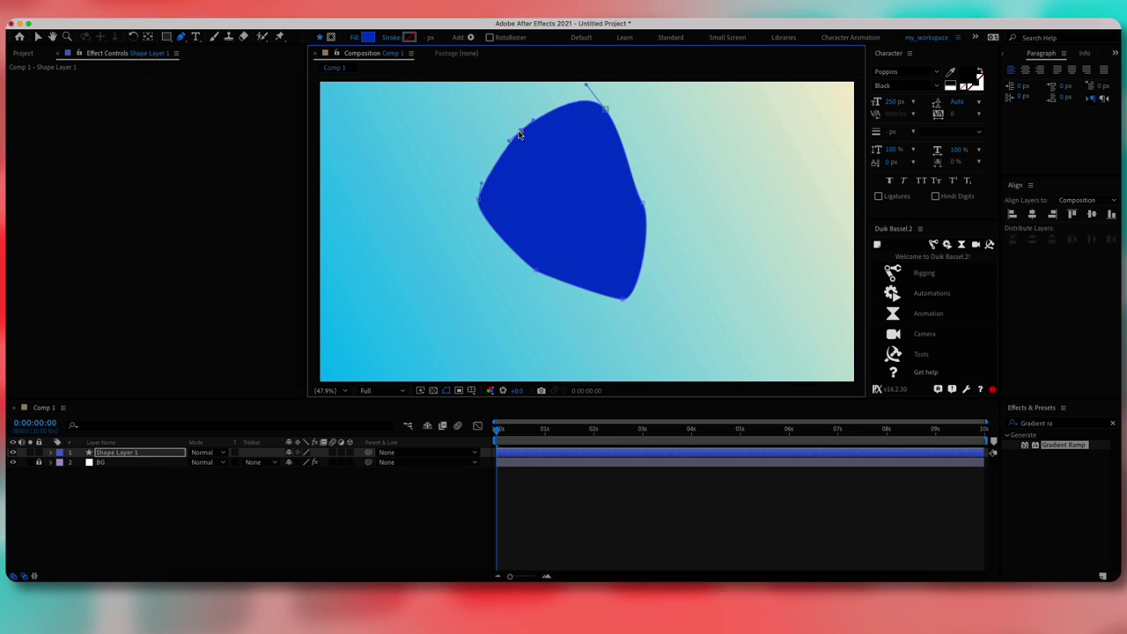
- Adjust the blob's vertices and curve handles into a smooth organic outline, rounder on the left and narrower at the lower right
left_click_drag(480, 199, 492, 200)
left_click(537, 273)
left_click_drag(540, 276, 660, 294)
left_click_drag(656, 251, 663, 248)
left_click_drag(643, 203, 641, 204)
double_click(535, 120)
left_click_drag(658, 303, 635, 275)
key("space")
left_click_drag(646, 279, 654, 283)
- Rename the blob's shape layer as Original Bulb and deselect it
left_click(148, 454)
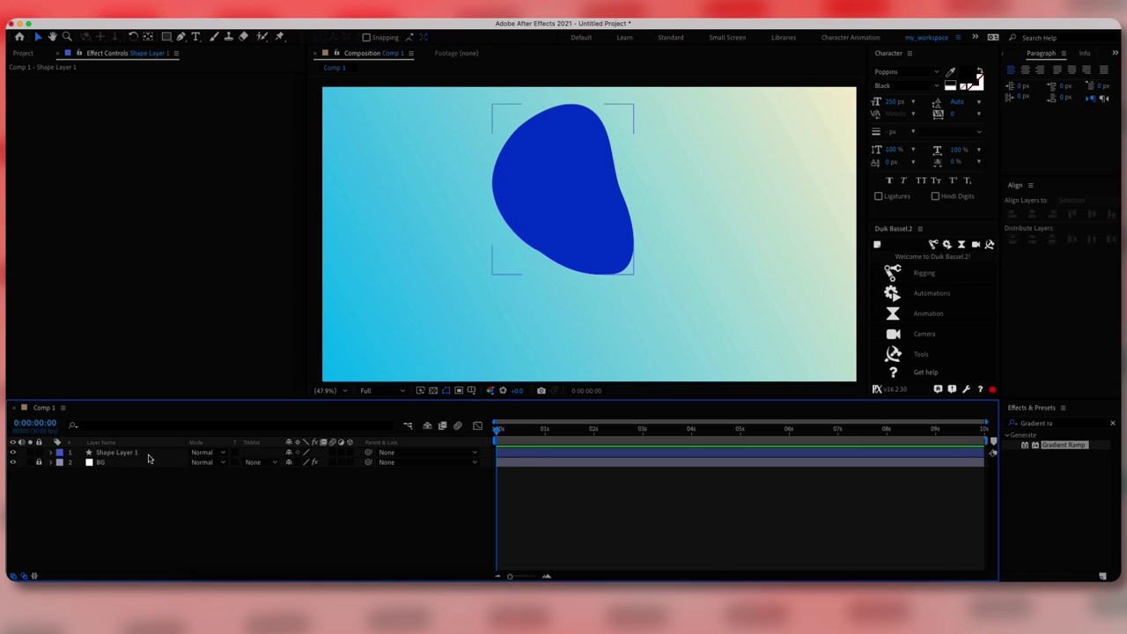
key("Return")
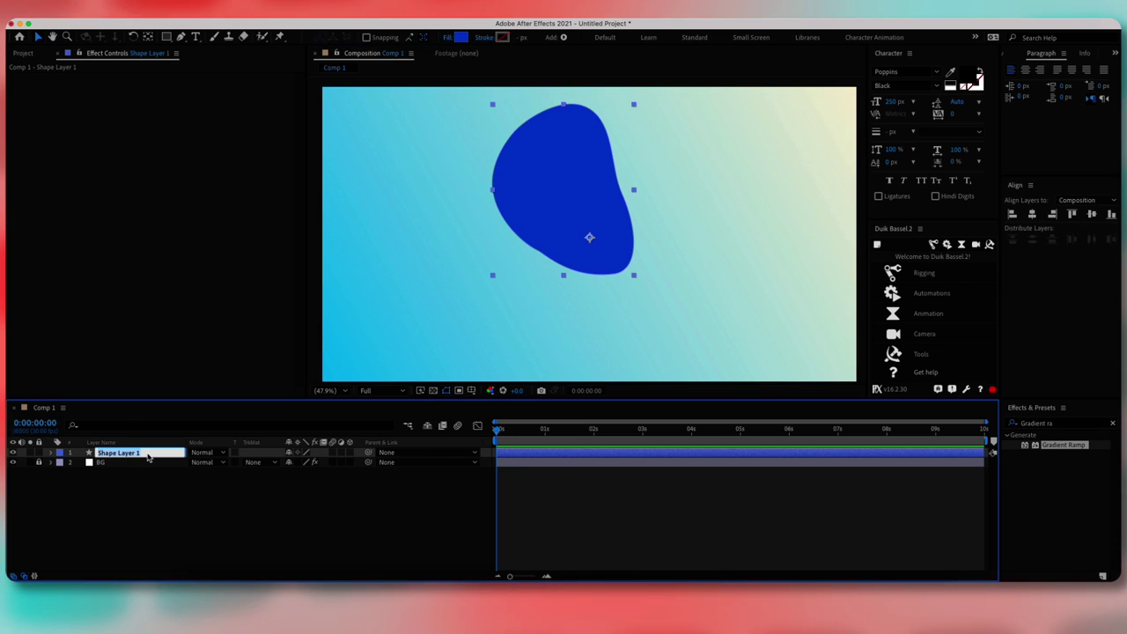
type("Original")
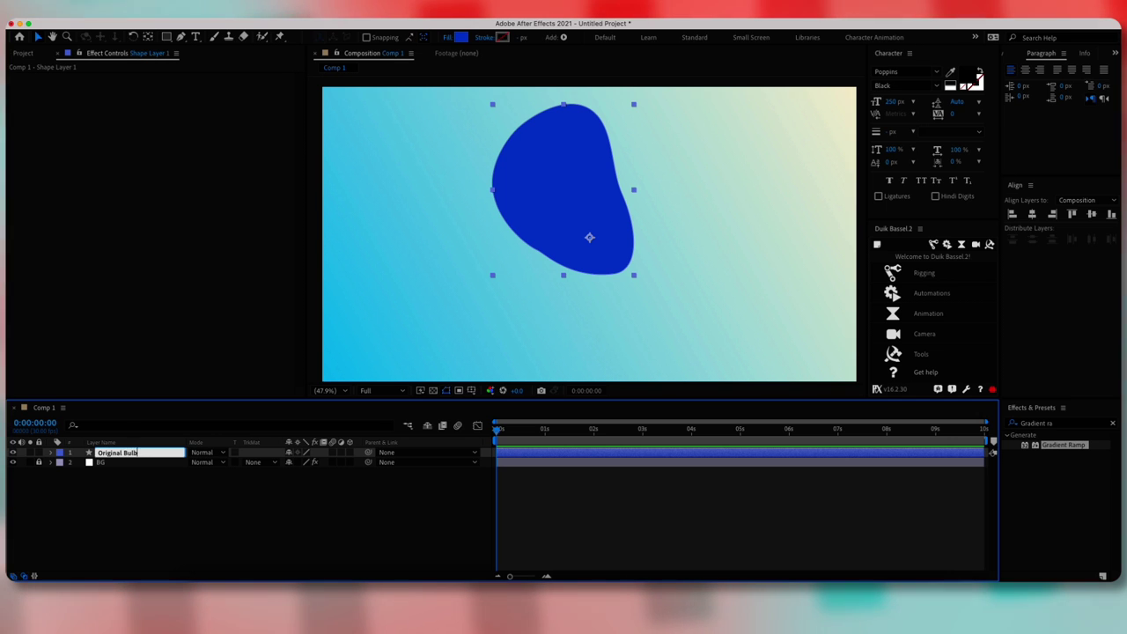
type(" Bulb")
left_click(170, 496)
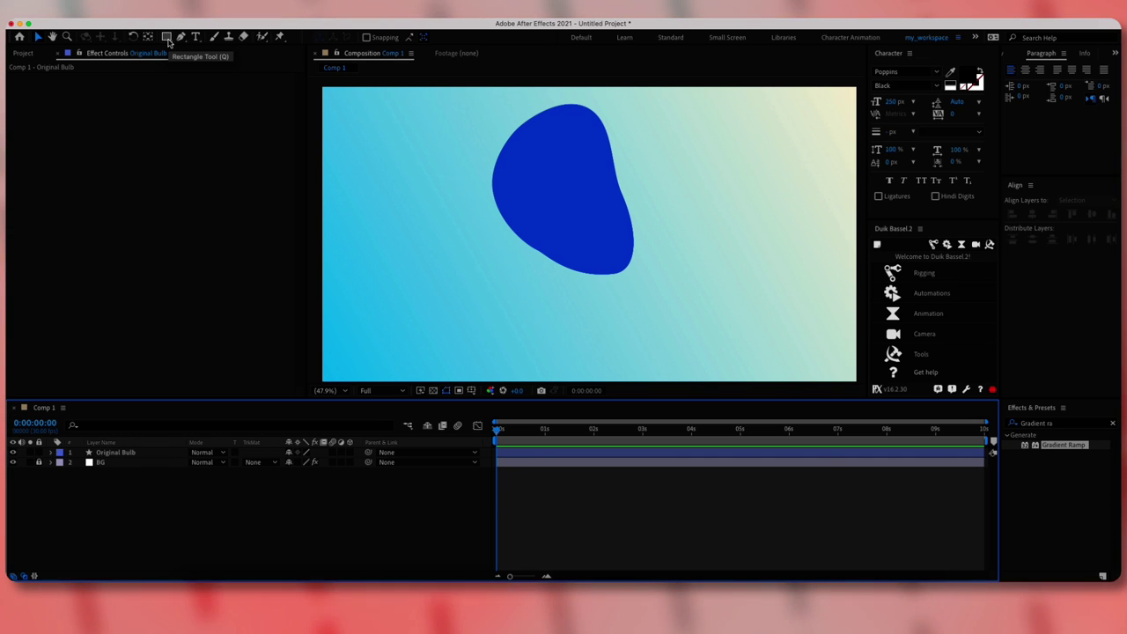
- Create a full-frame rectangle shape layer, convert its rectangle path to a Bezier path and reveal the Path property
double_click(168, 37)
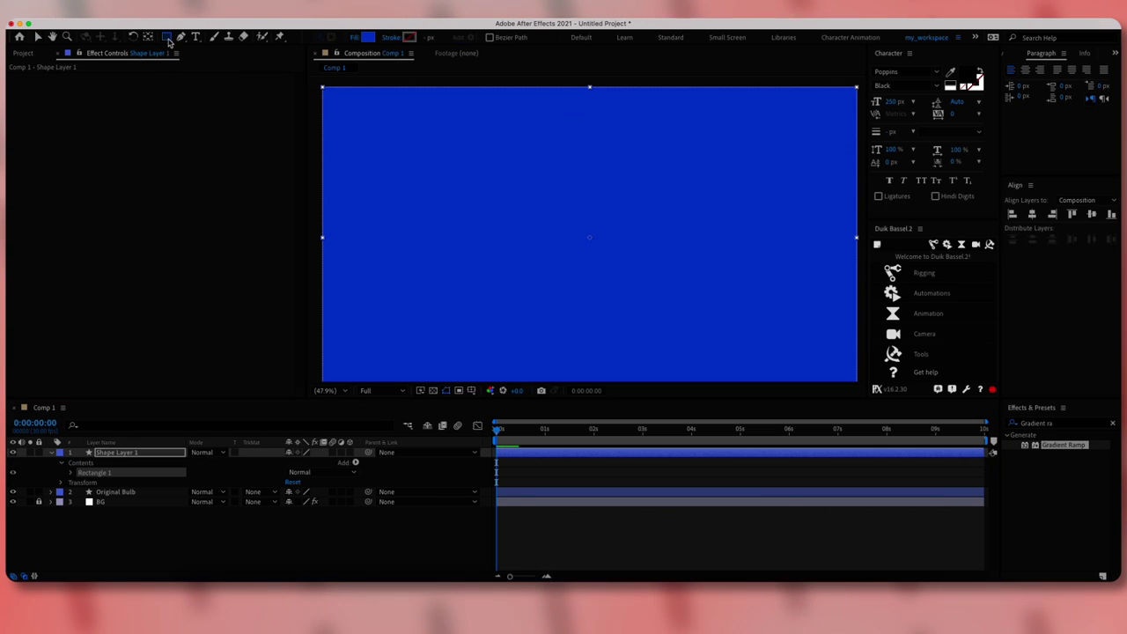
left_click(70, 472)
right_click(110, 489)
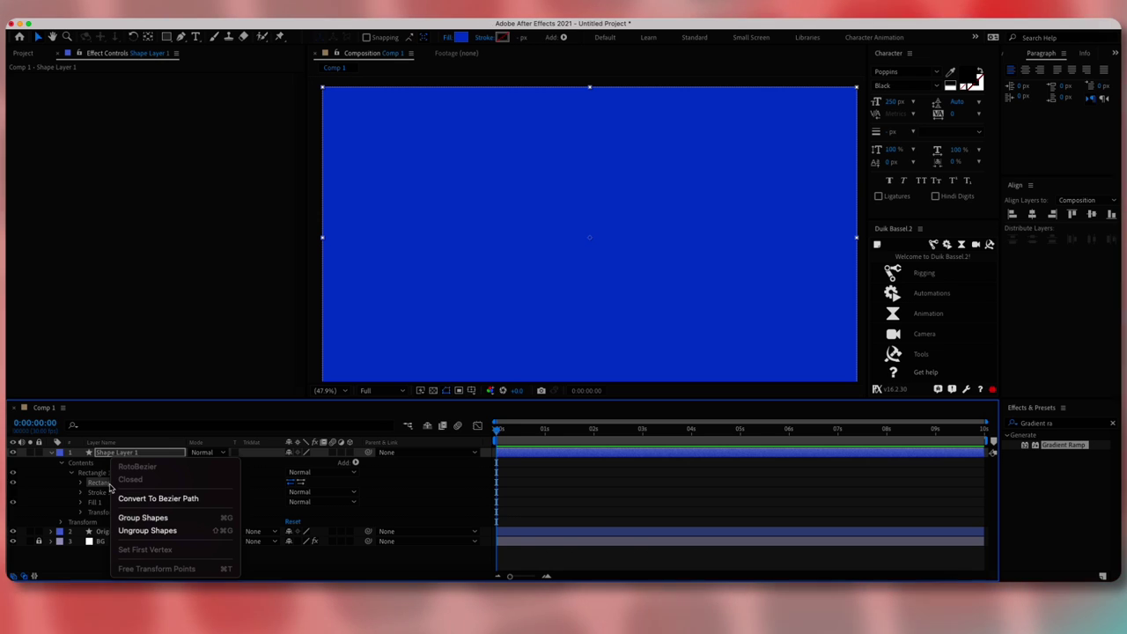
left_click(123, 501)
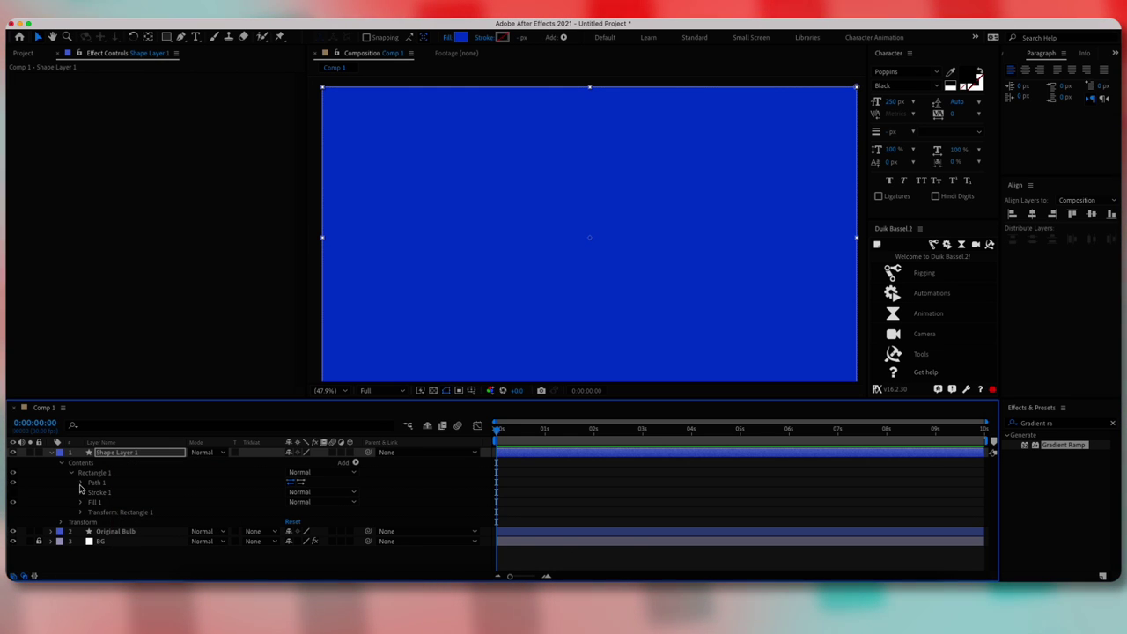
left_click(80, 484)
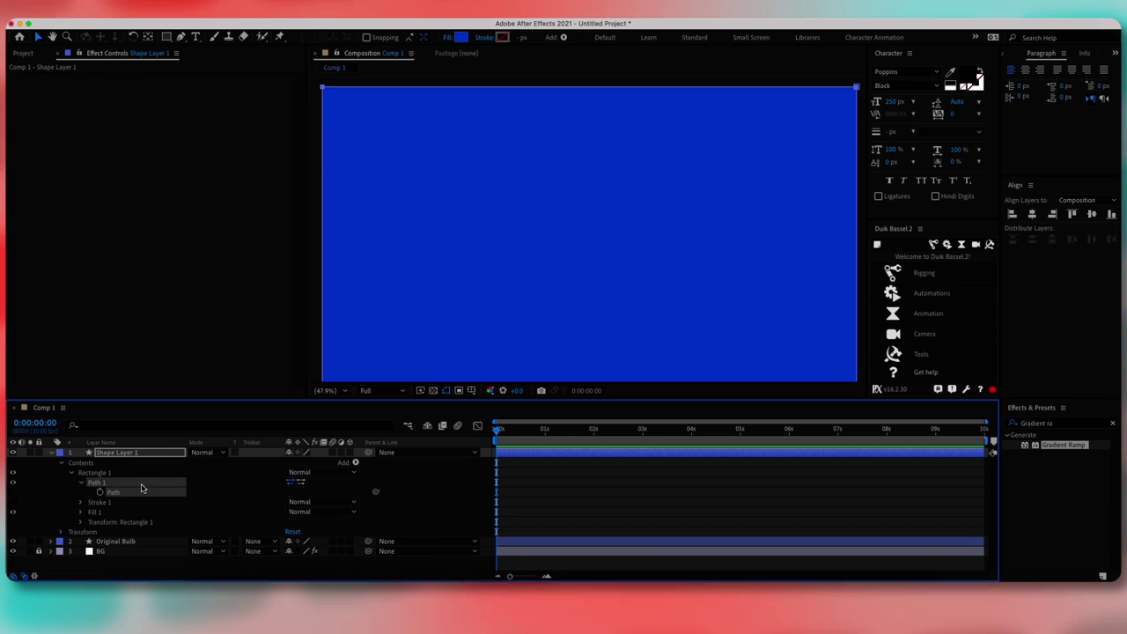
- Enable keyframing on the Original Bulb layer's Path at 0:00:00:00 and show only its keyframed property
left_click(136, 544)
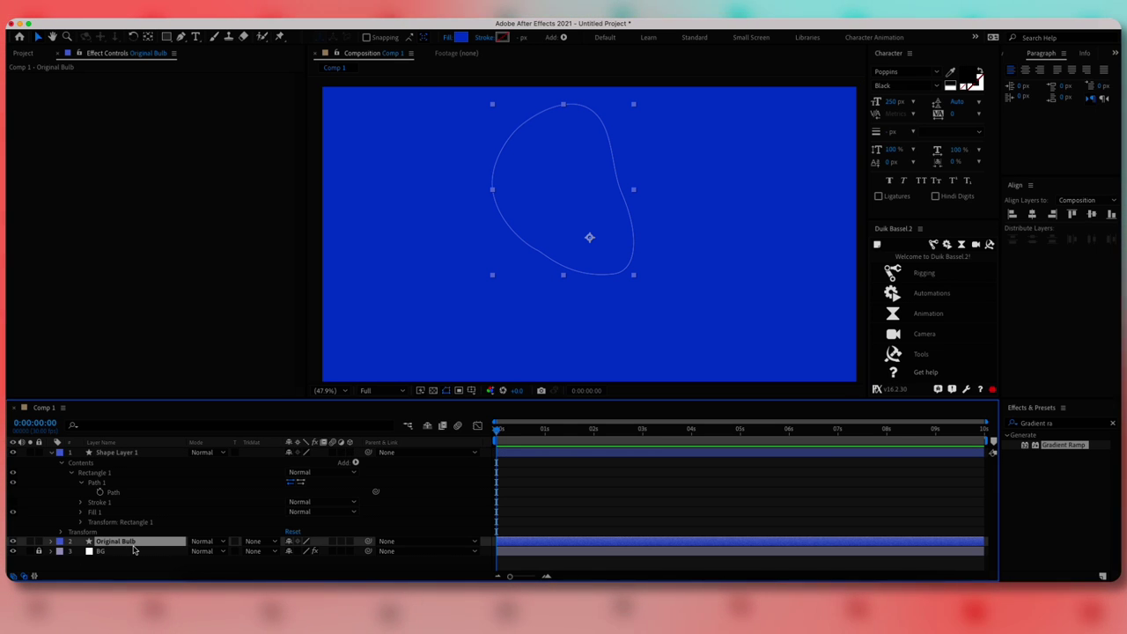
key("u")
key("u")
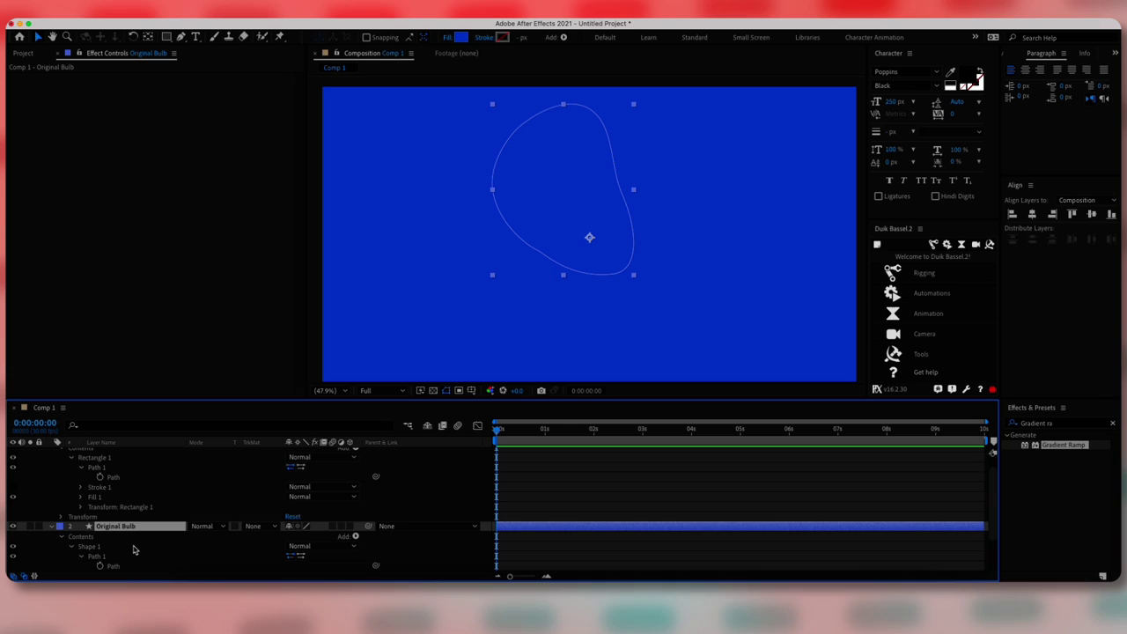
scroll(136, 549, "down", 2)
left_click(115, 537)
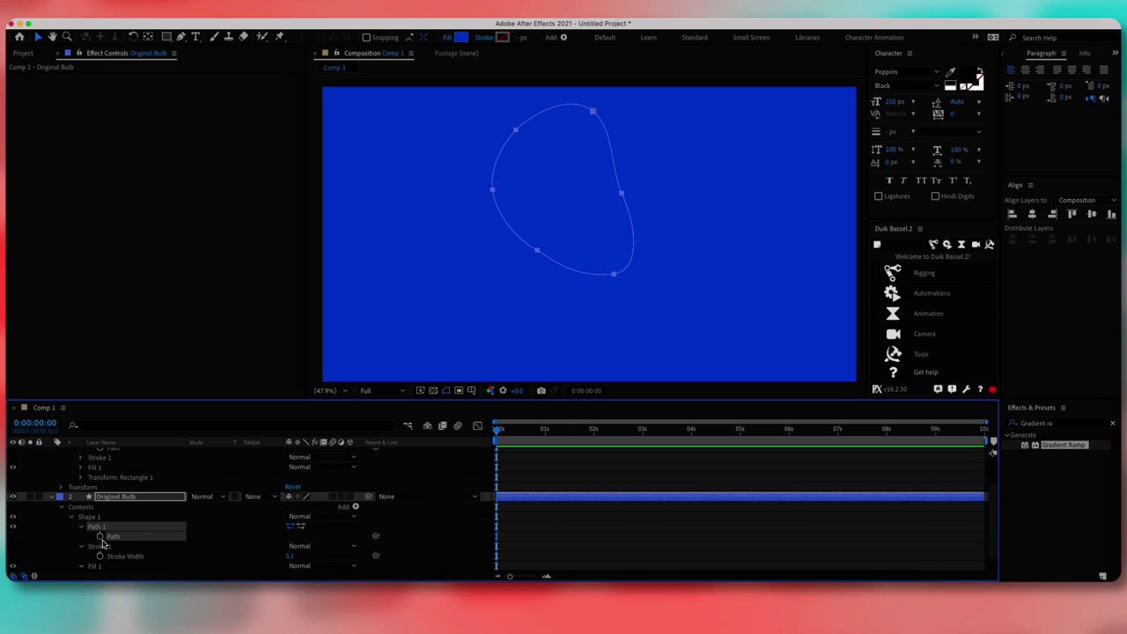
left_click(99, 536)
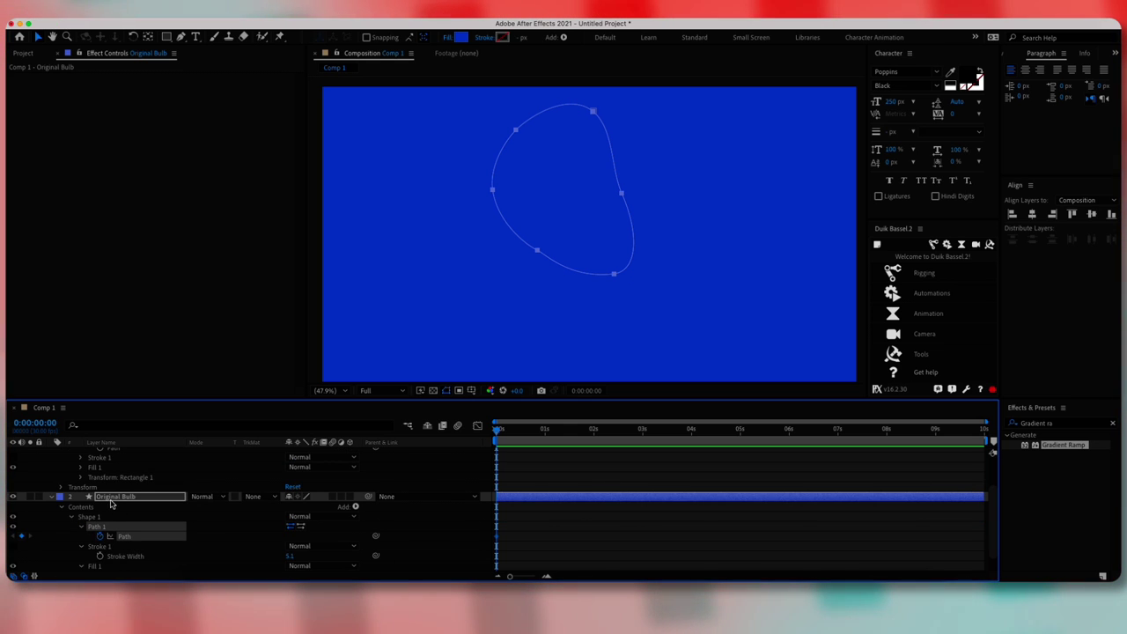
key("u")
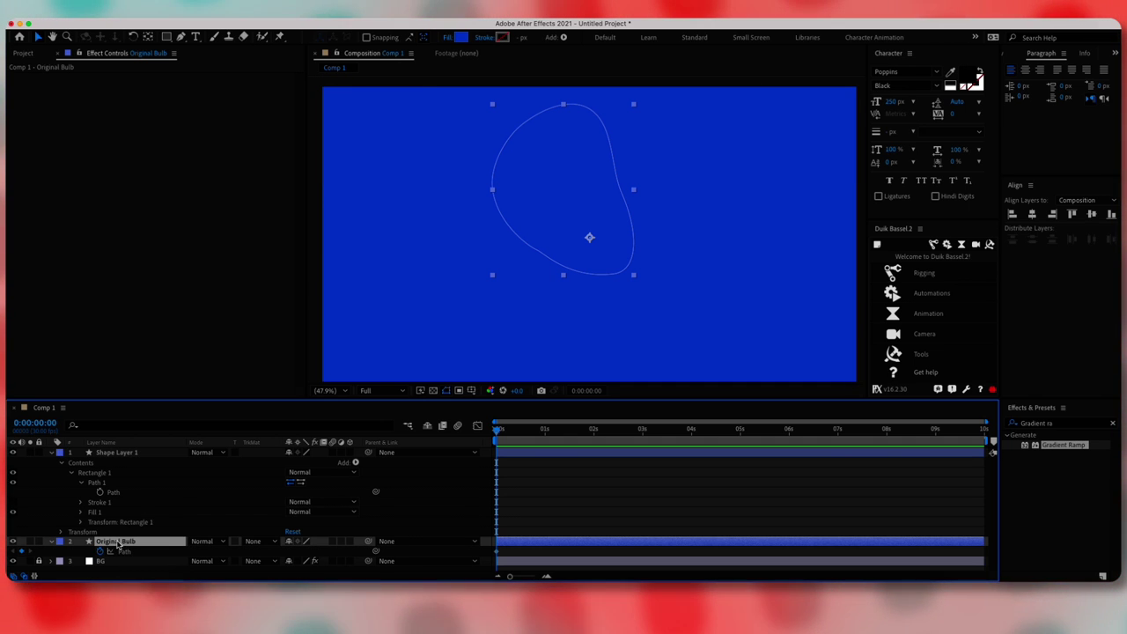
- Link the rectangle layer's Path to the Original Bulb layer's Path and rename the rectangle layer as Bulb
left_click(114, 492)
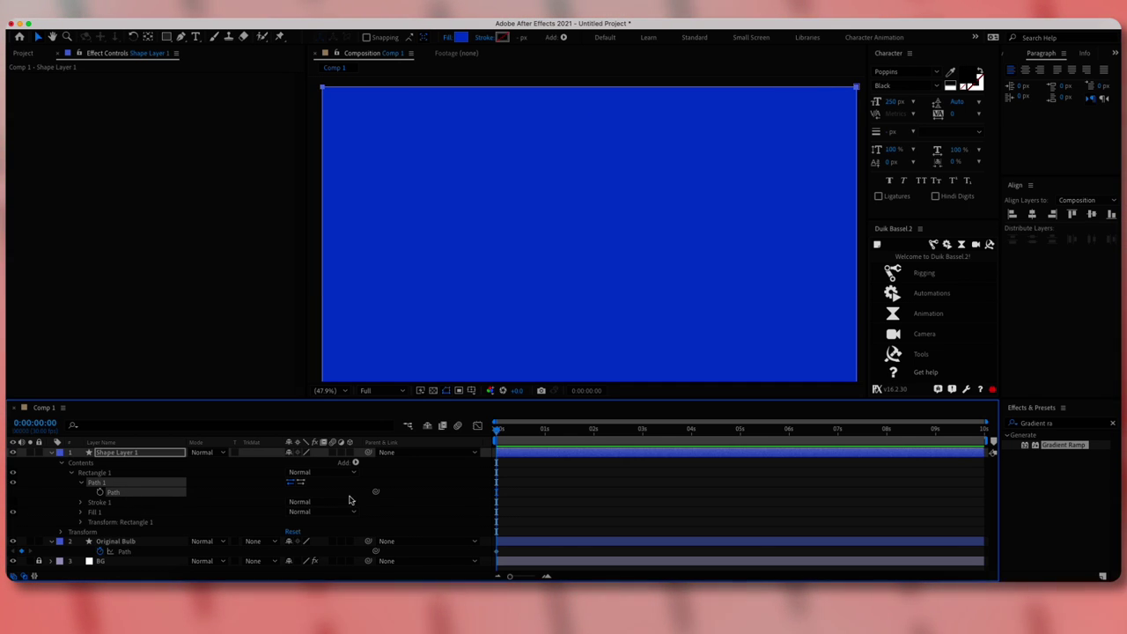
left_click_drag(375, 491, 138, 555)
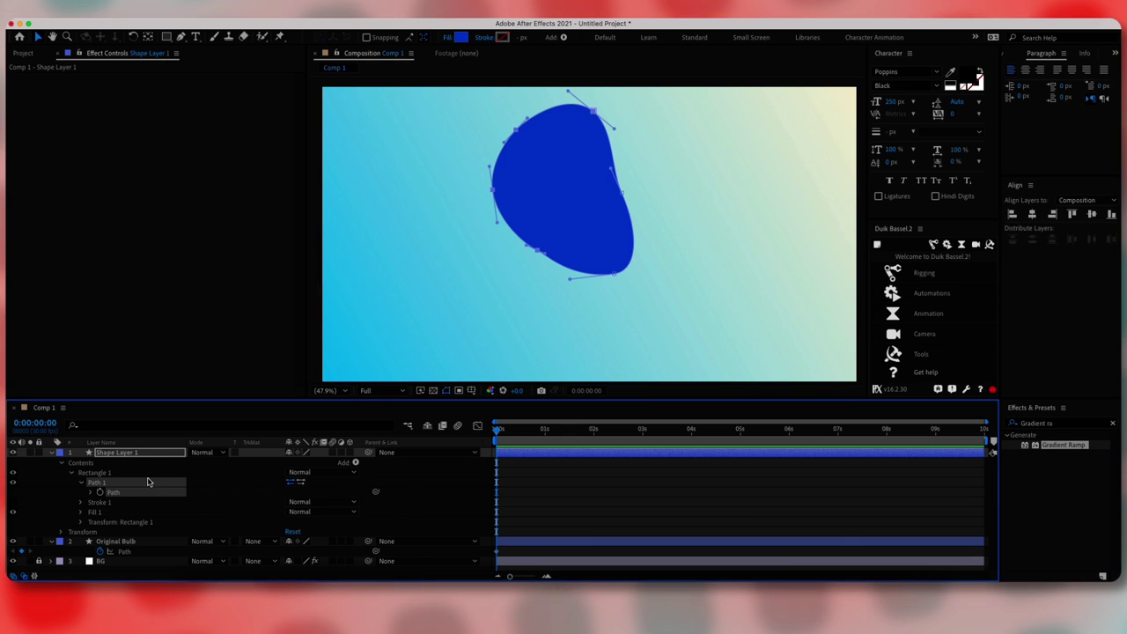
type("Bulb")
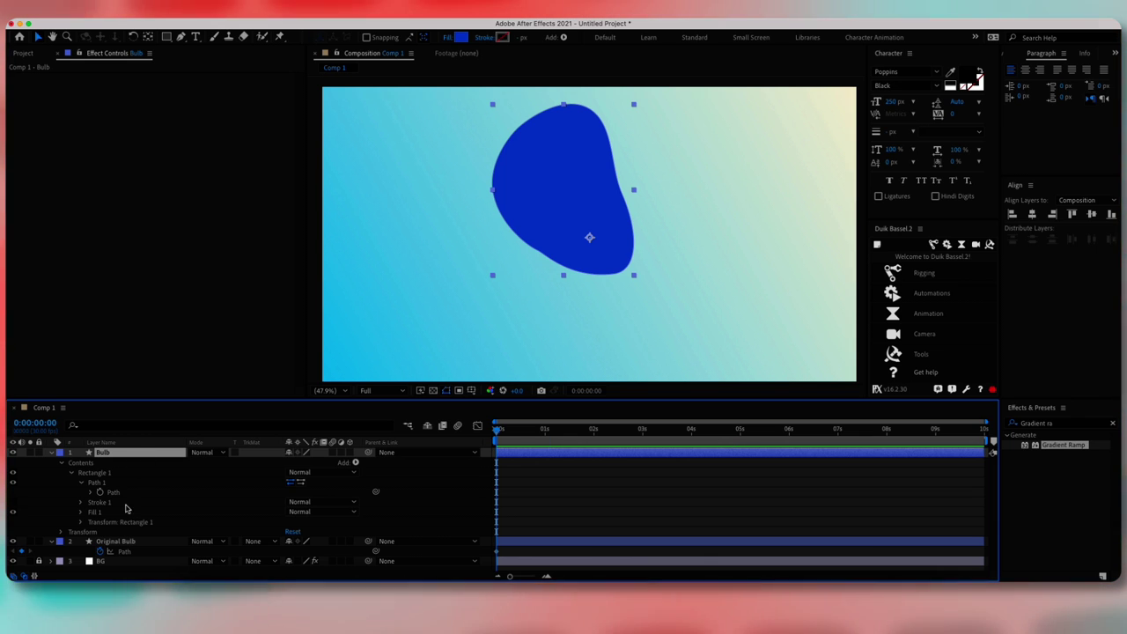
- Hide the Original Bulb layer and add a Bevel and Emboss layer style to the Bulb layer
left_click(124, 542)
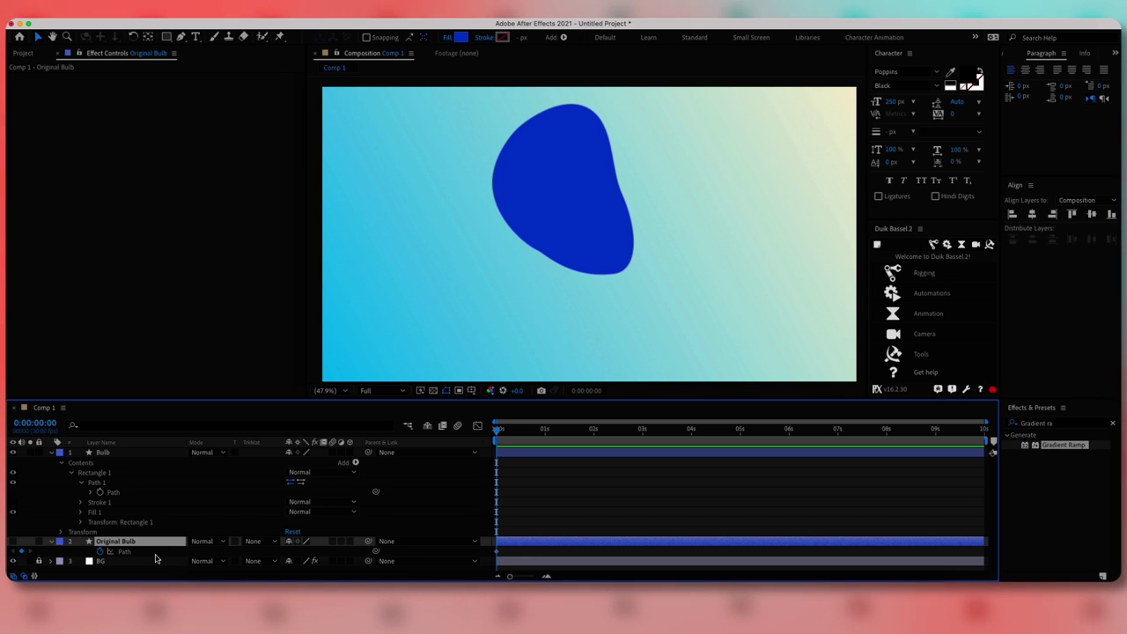
left_click(104, 452)
right_click(134, 453)
mouse_move(202, 460)
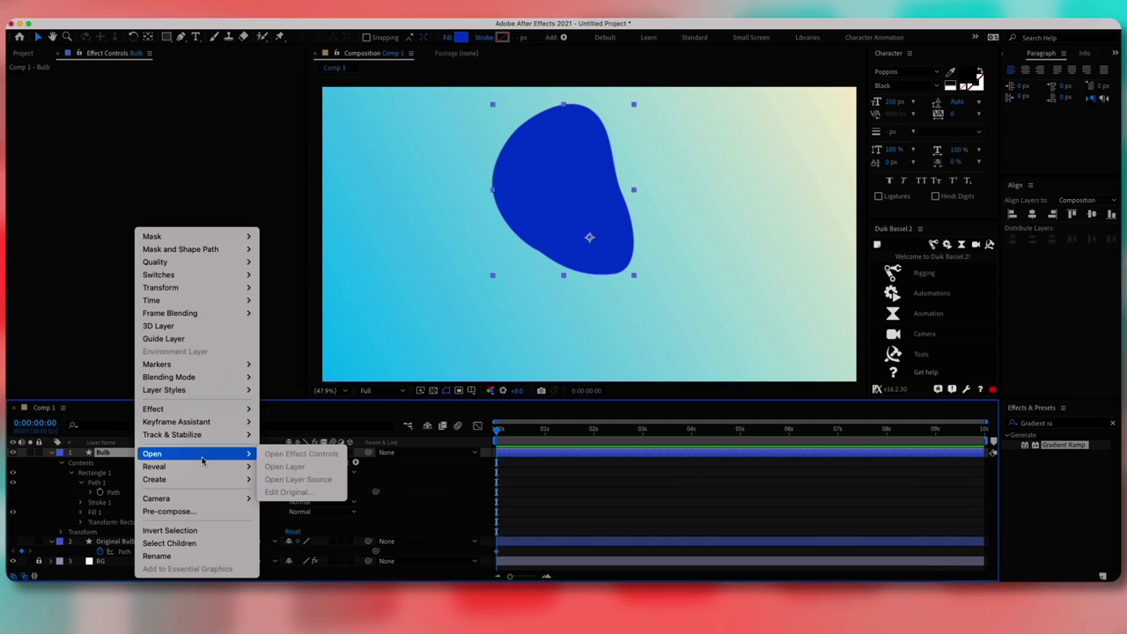
mouse_move(192, 426)
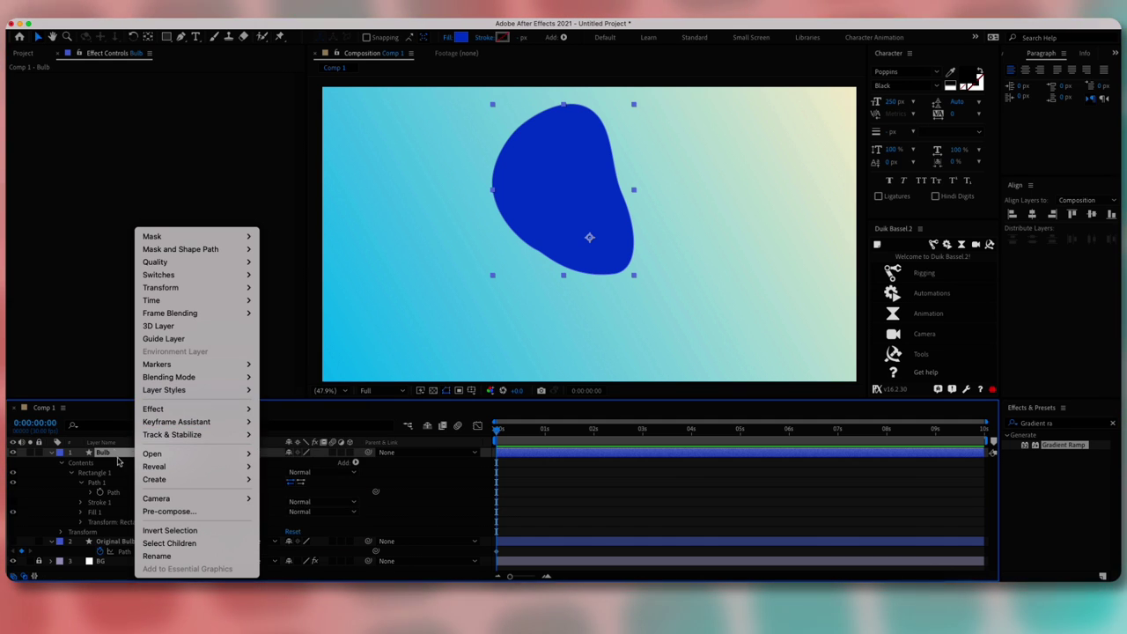
mouse_move(202, 390)
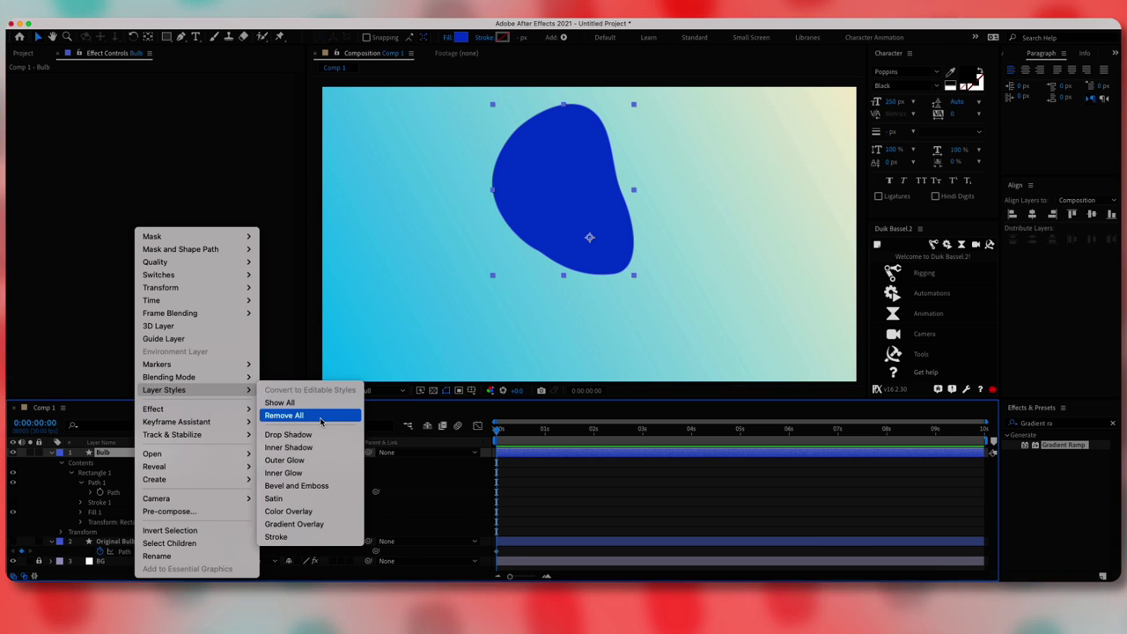
left_click(312, 485)
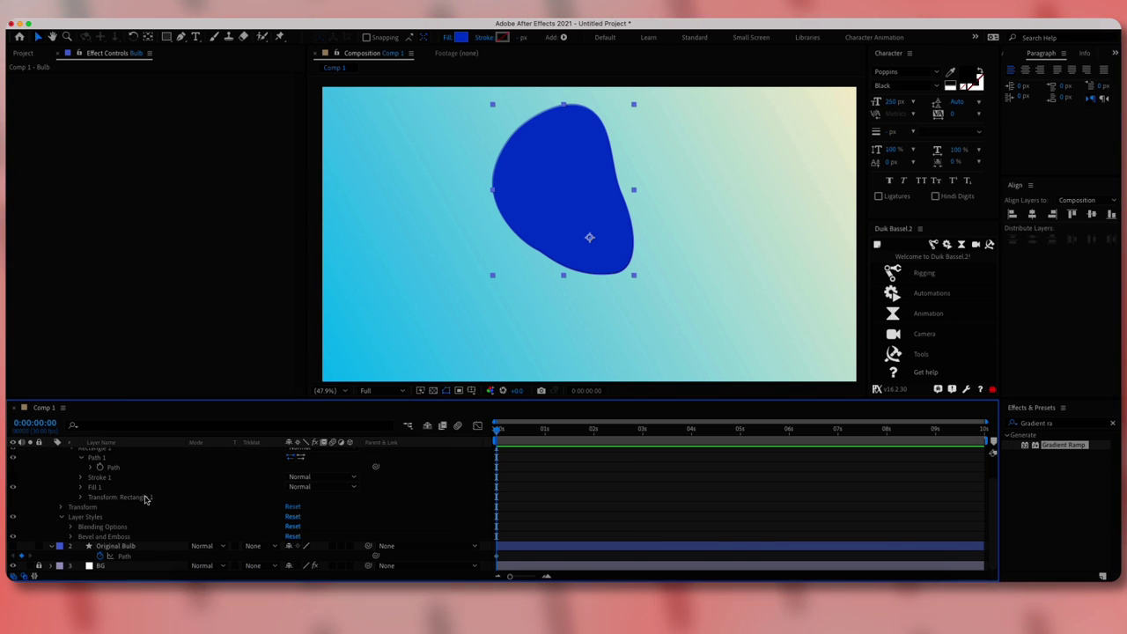
- Set the Fill Opacity in the Bulb layer style's advanced blending options to 20%
left_click(70, 527)
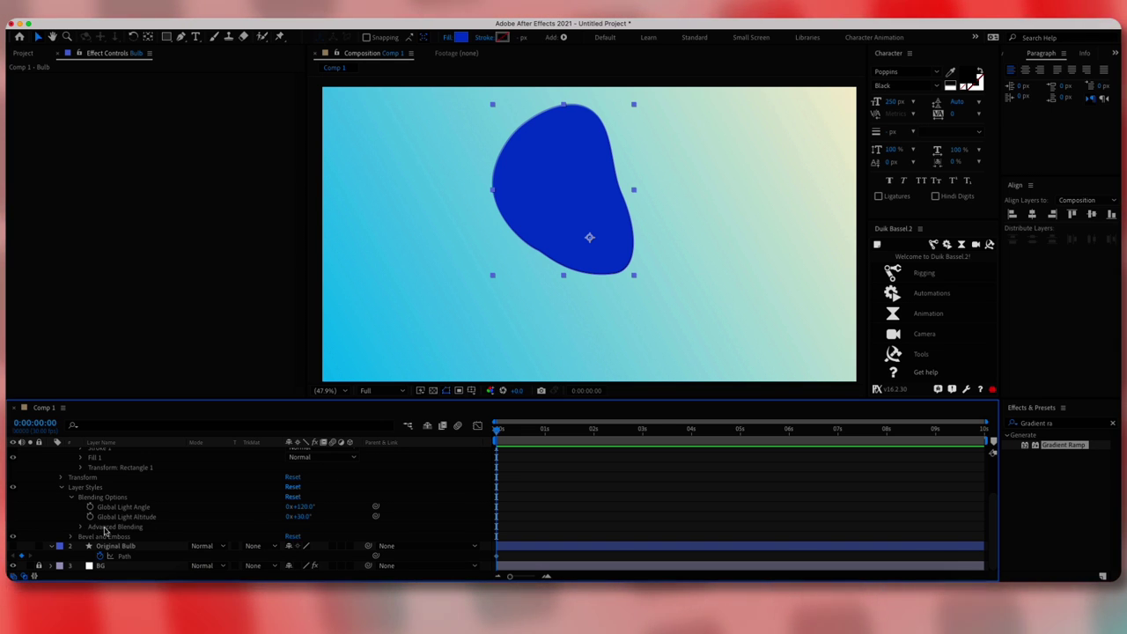
left_click(81, 526)
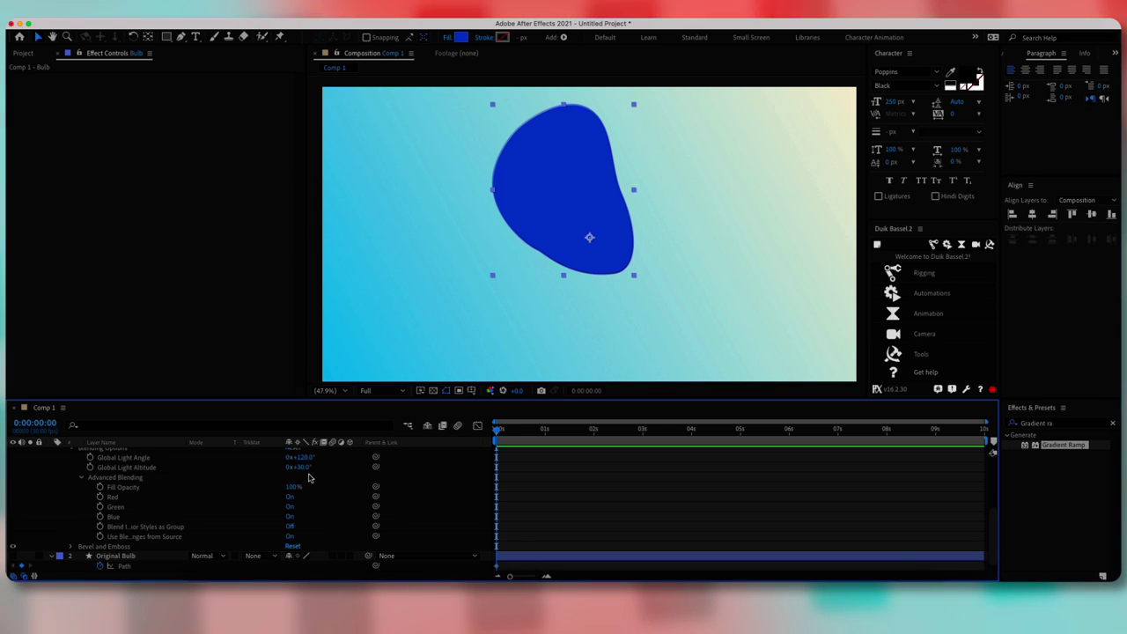
left_click(293, 487)
type("20")
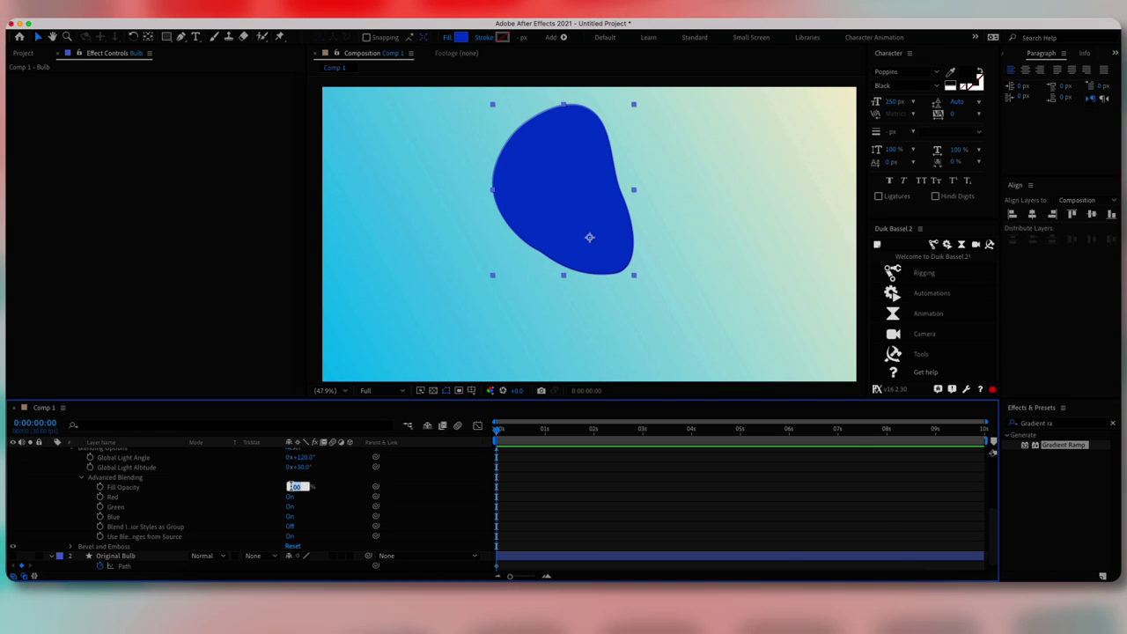
key("Return")
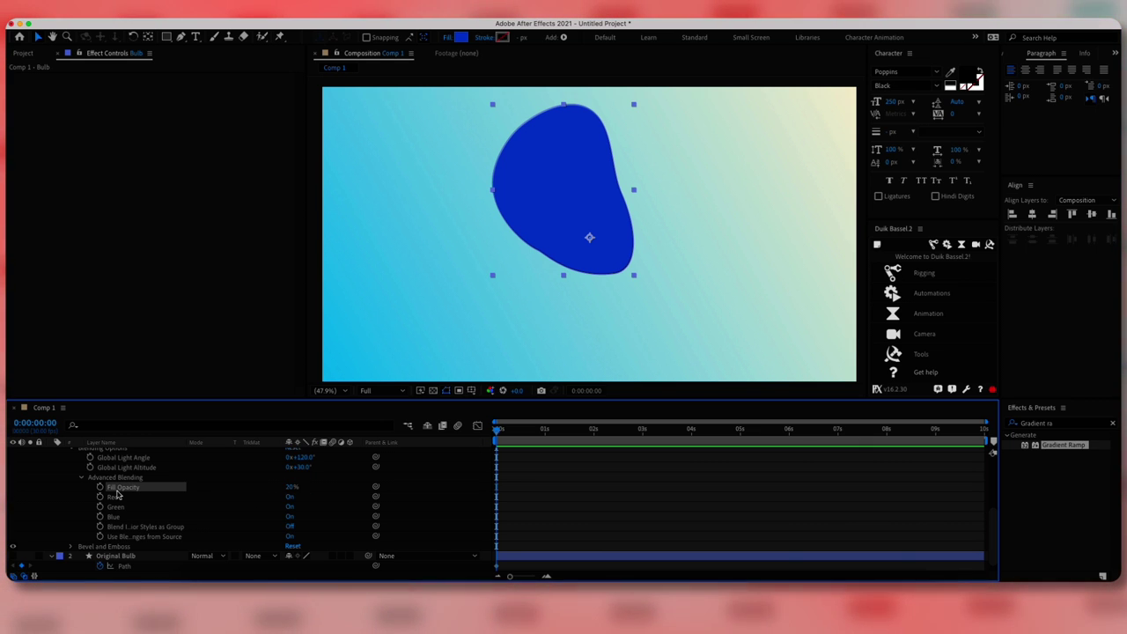
- Set the Bulb layer's Bevel and Emboss Size to 50 and Soften to 15
scroll(79, 525, "down", 1)
left_click(70, 537)
scroll(128, 523, "down", 3)
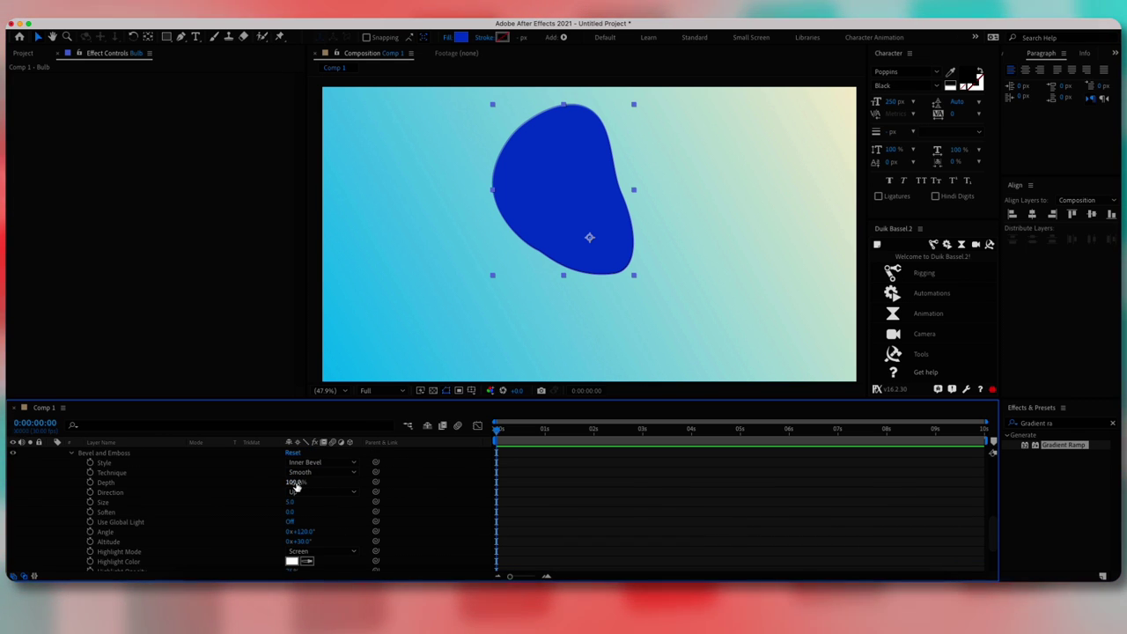
left_click_drag(295, 485, 308, 482)
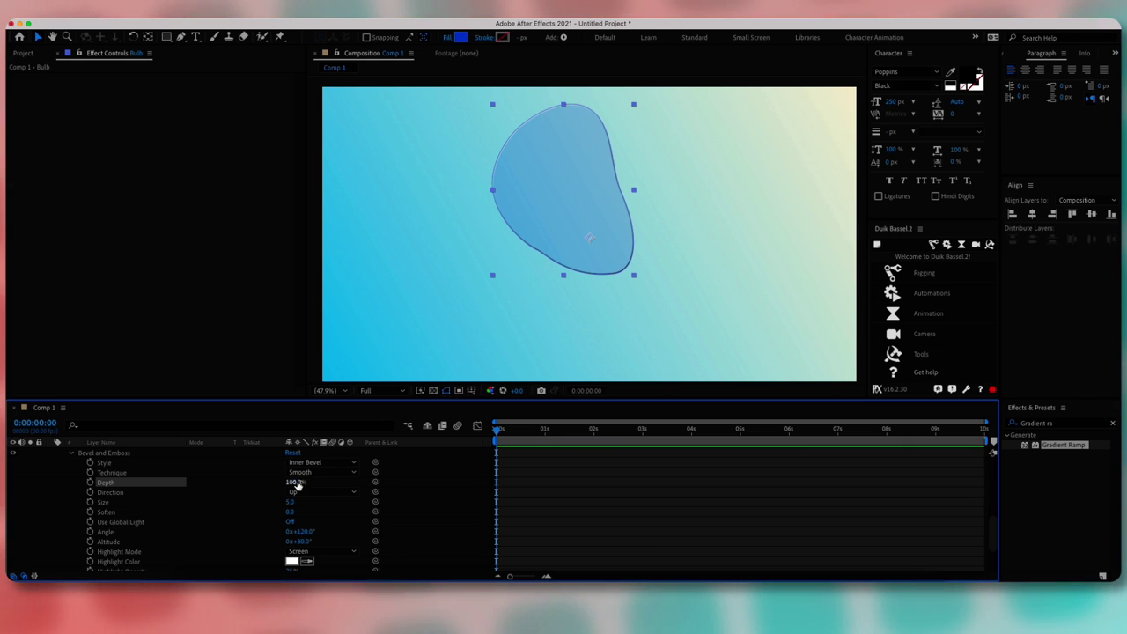
left_click_drag(289, 504, 309, 502)
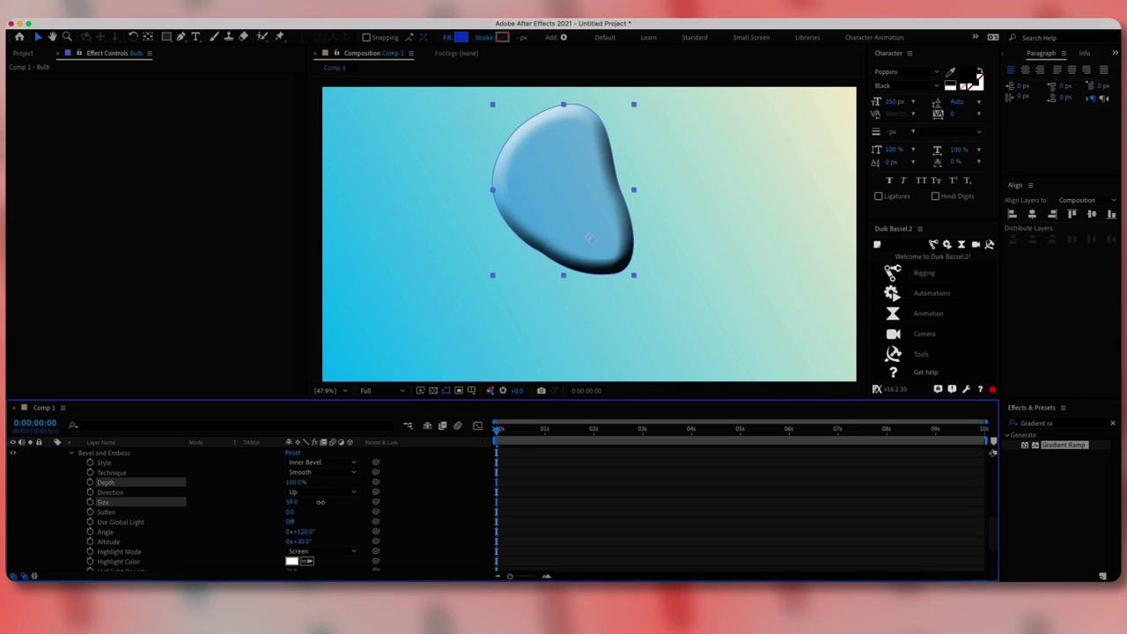
left_click(294, 502)
type("50")
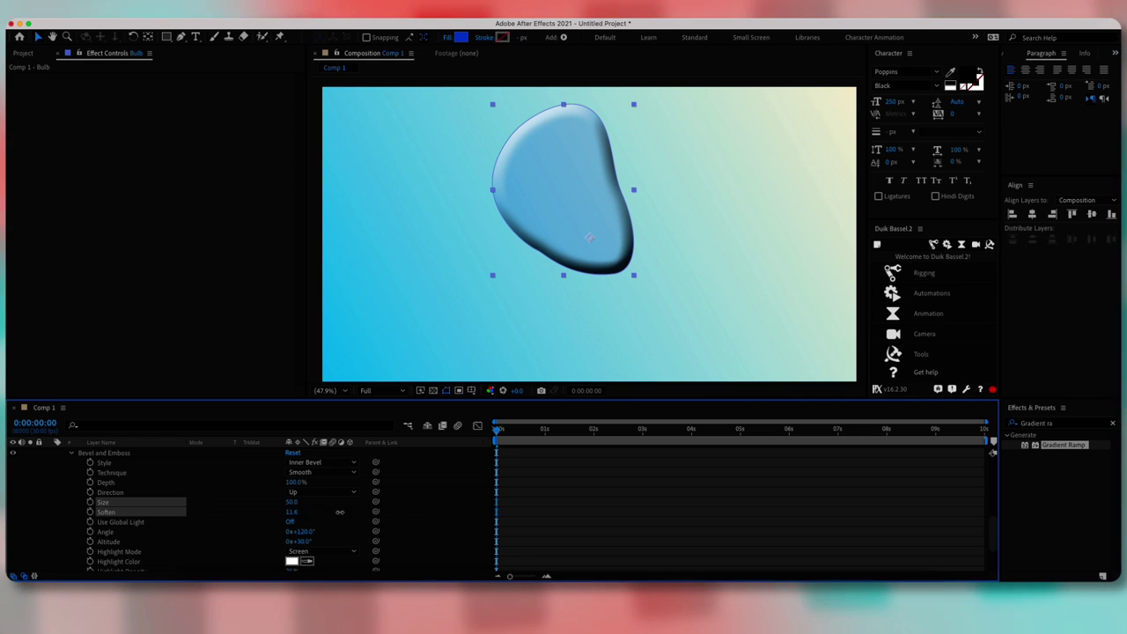
left_click_drag(340, 513, 314, 515)
left_click(291, 513)
type("15")
key("Return")
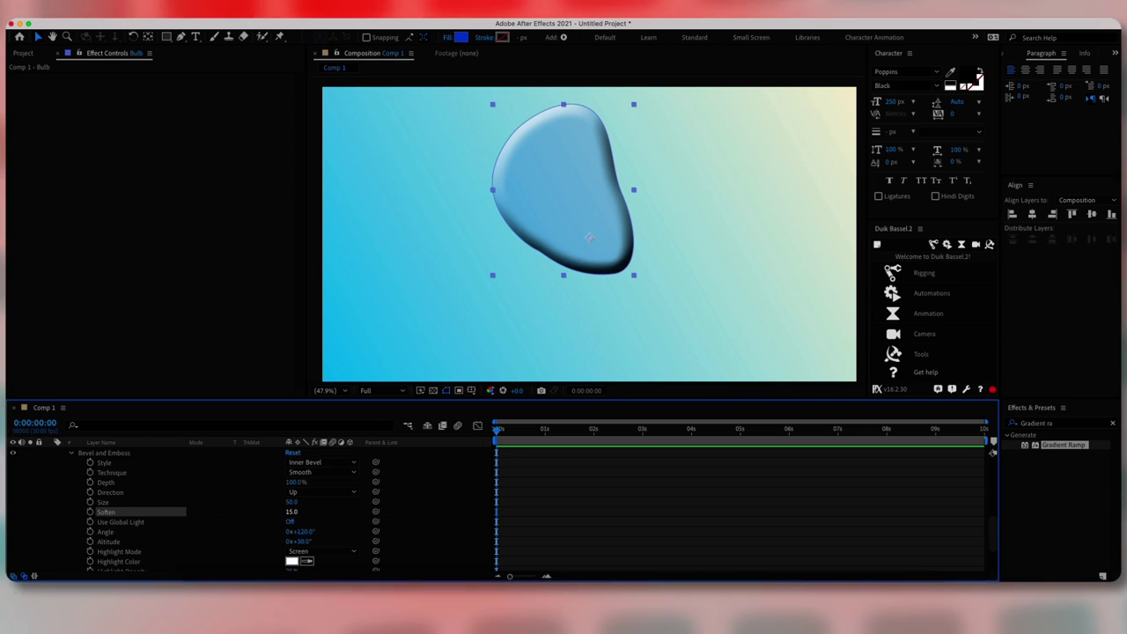
- Set the Bevel and Emboss Shadow Color to purple CD17F5 and the Shadow Opacity to 50%
scroll(244, 529, "down", 2)
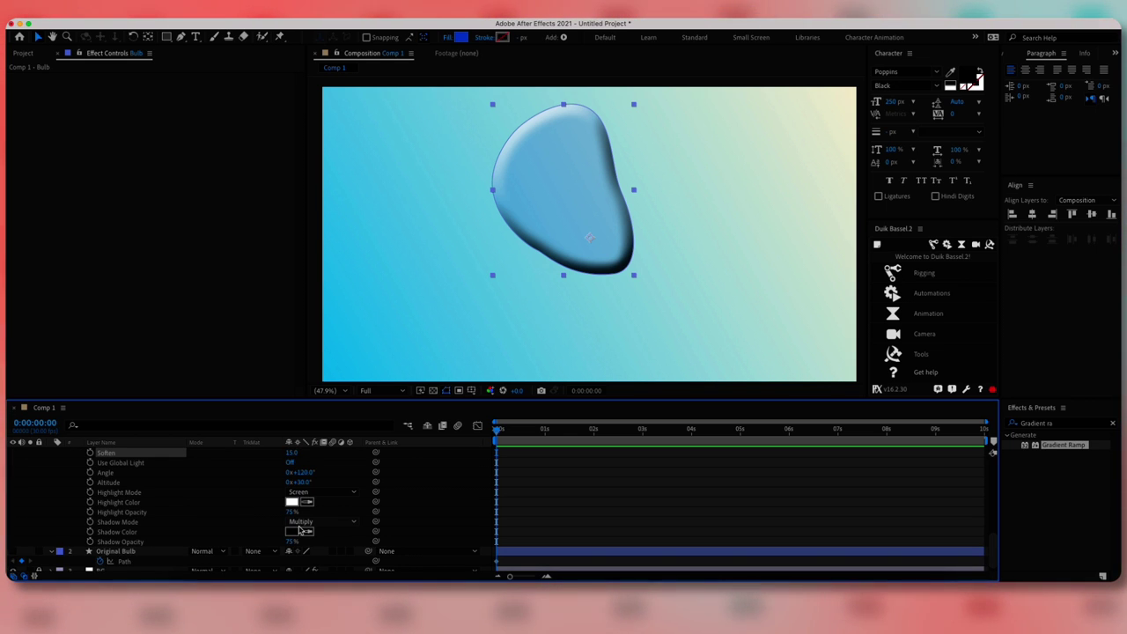
left_click(296, 531)
left_click(685, 250)
left_click_drag(711, 286, 677, 255)
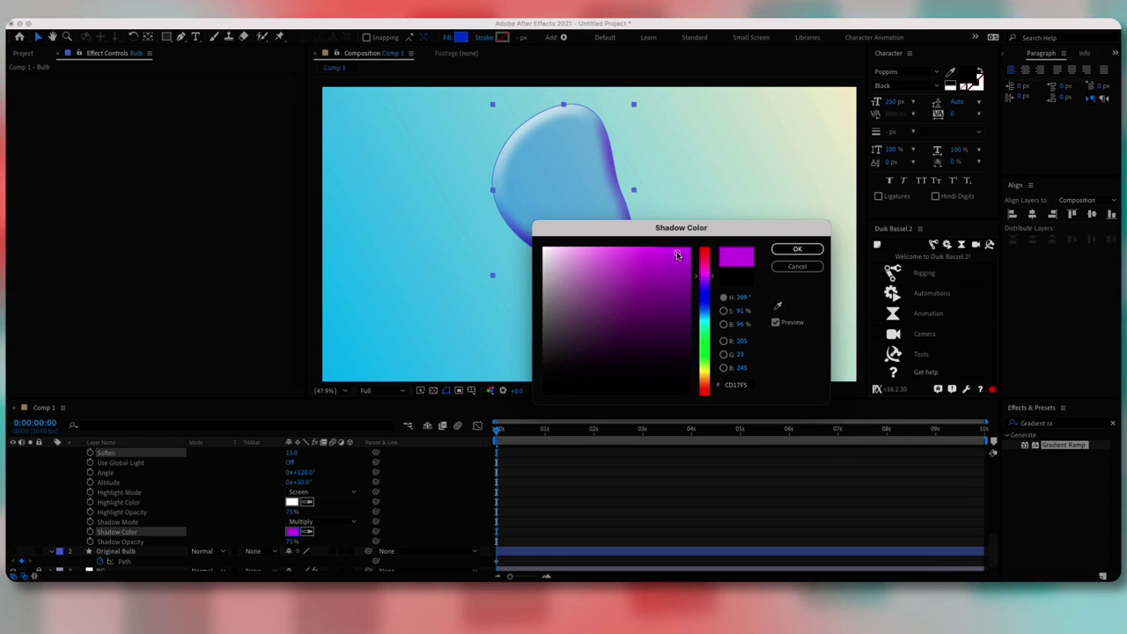
left_click(792, 251)
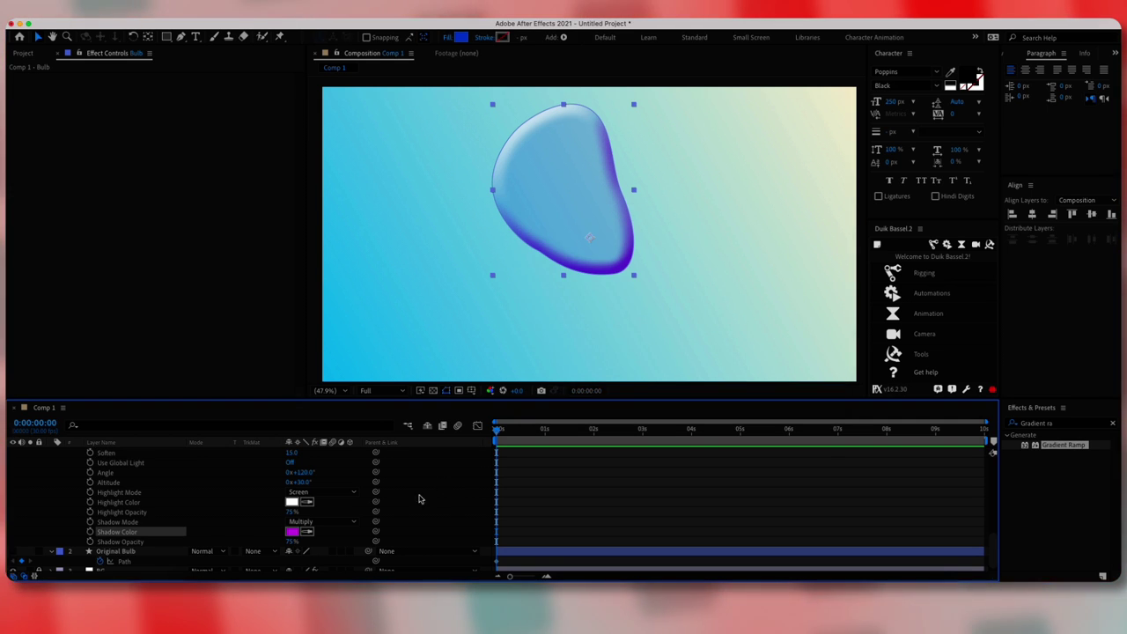
mouse_move(291, 542)
left_mouse_down()
mouse_move(265, 544)
mouse_move(289, 547)
left_mouse_up()
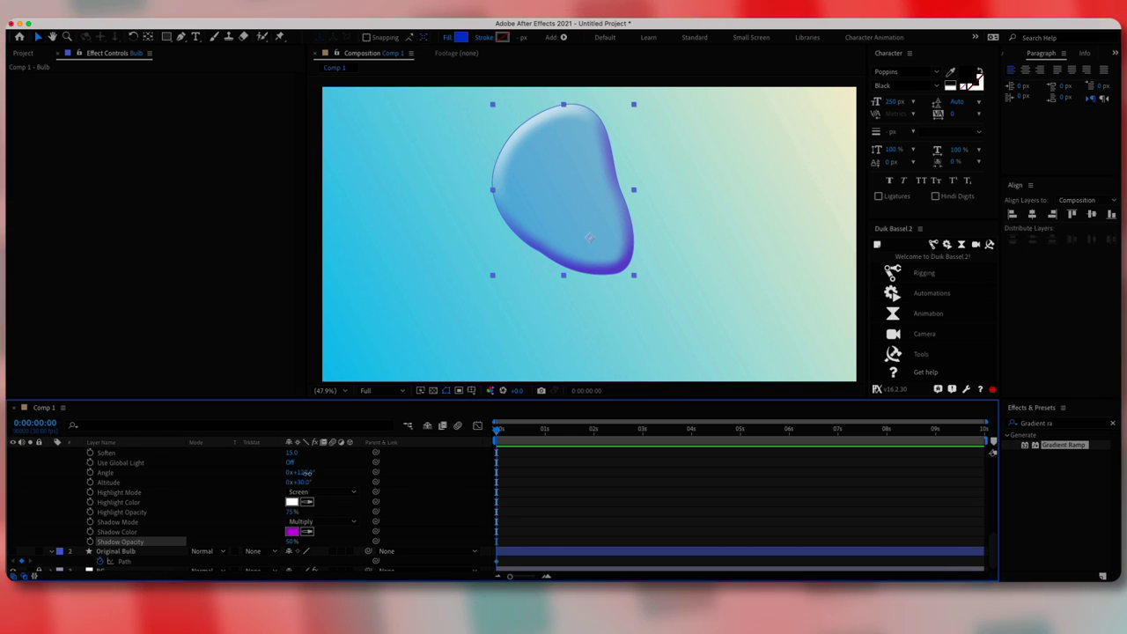
- Set the Bevel and Emboss Angle to 115° and Altitude to 60°
left_click_drag(315, 478, 306, 482)
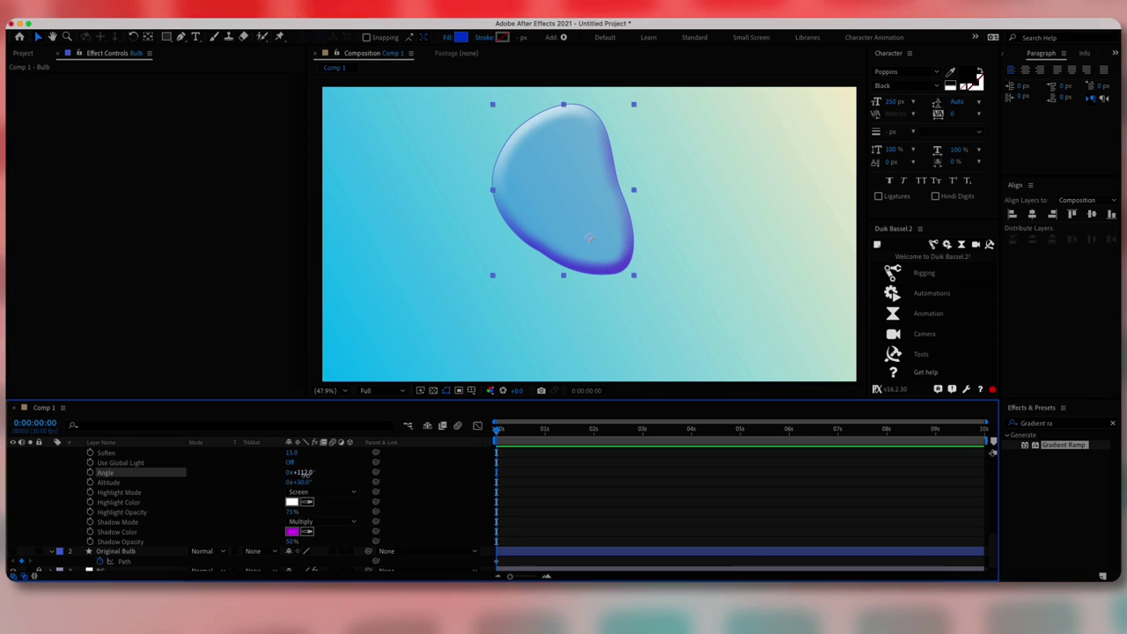
type("1")
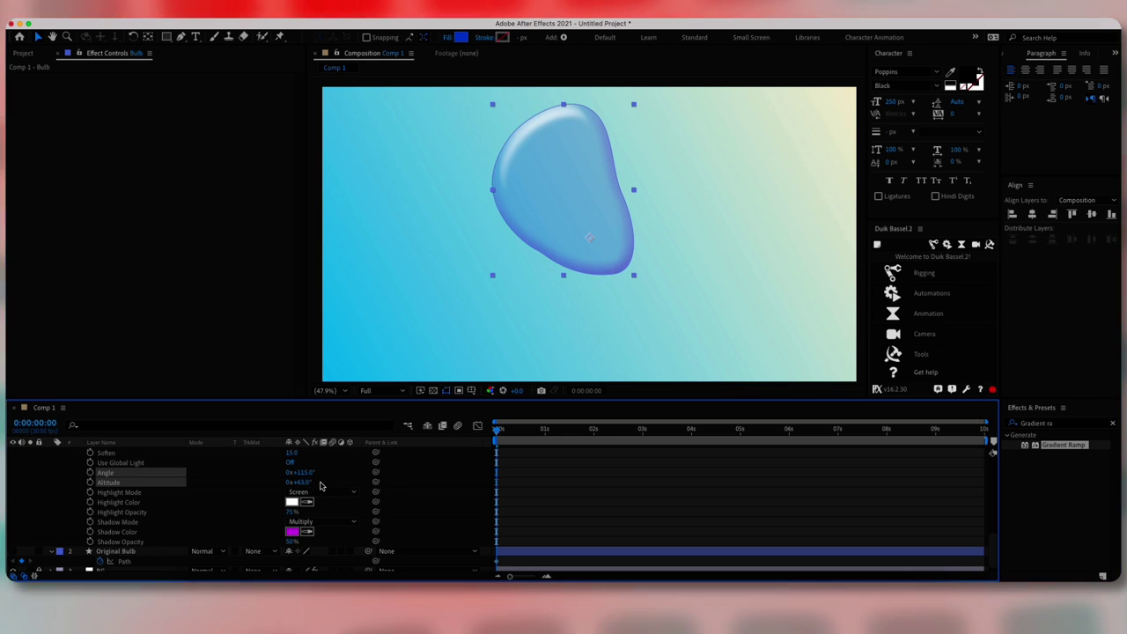
left_click(303, 482)
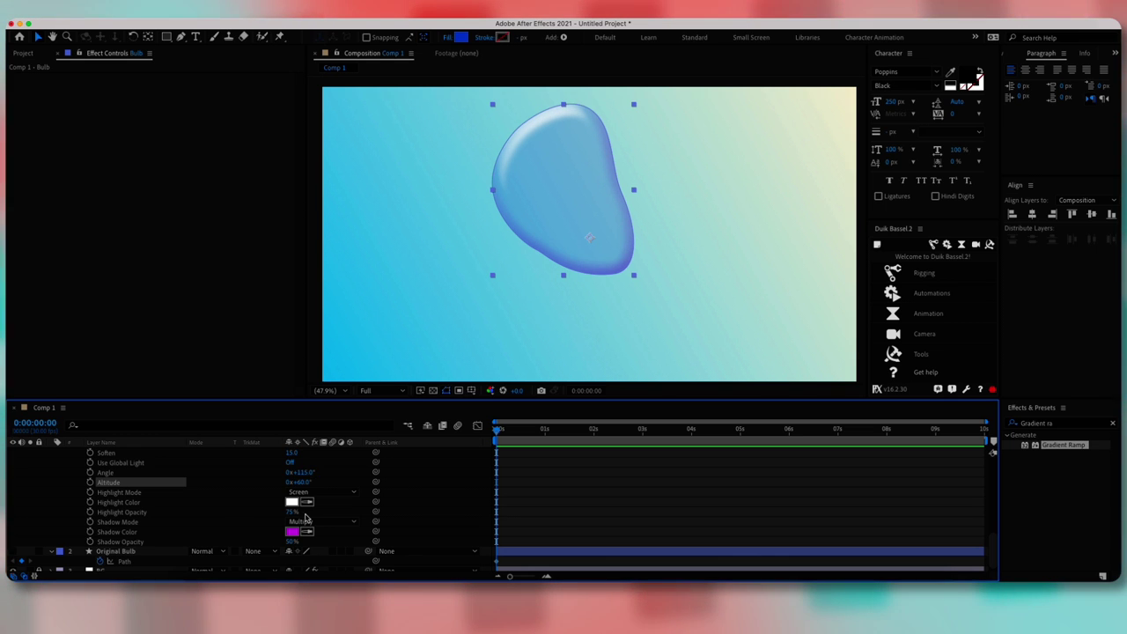
- Apply the Gradient Ramp effect to the Bulb layer and set its Start Color to 40A89C
scroll(187, 490, "up", 2)
scroll(163, 467, "up", 5)
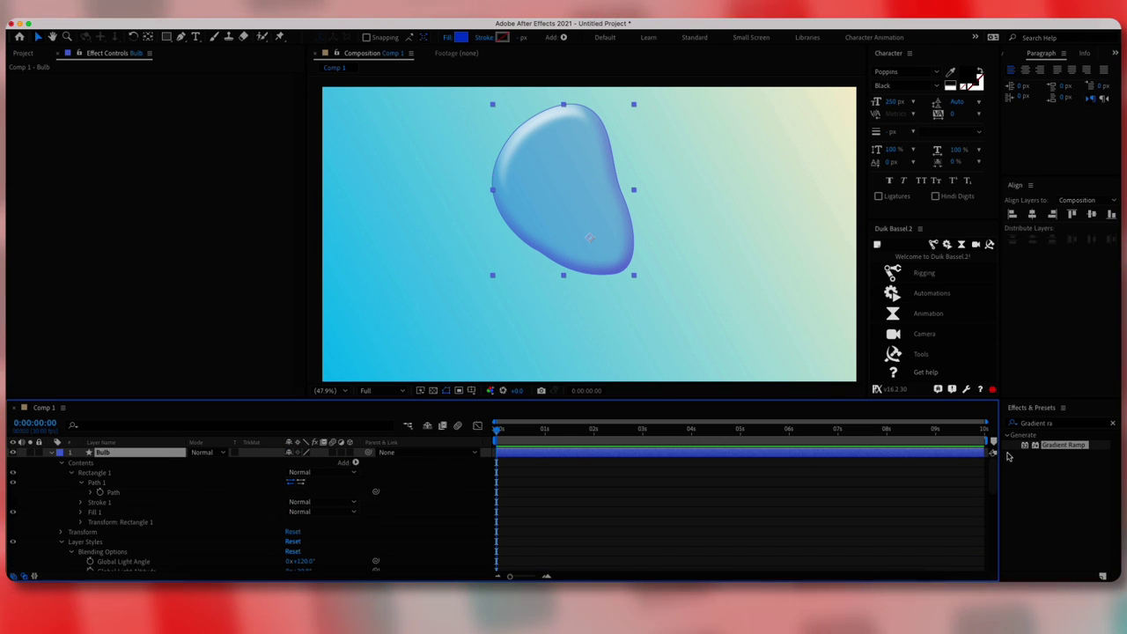
left_click_drag(1030, 445, 238, 446)
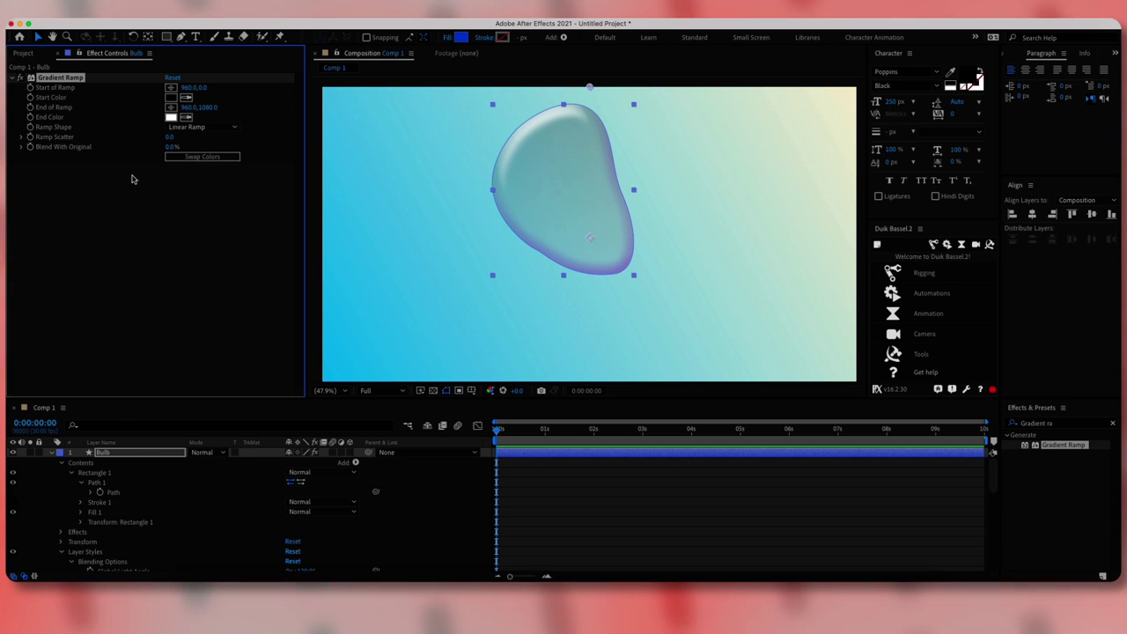
left_click(171, 97)
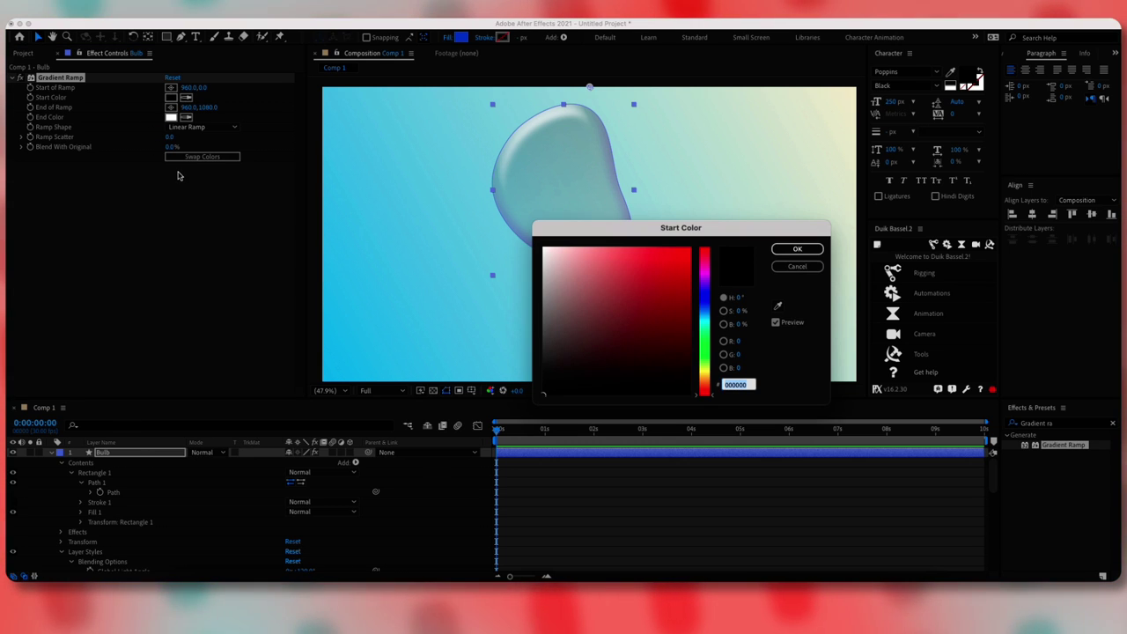
type("40")
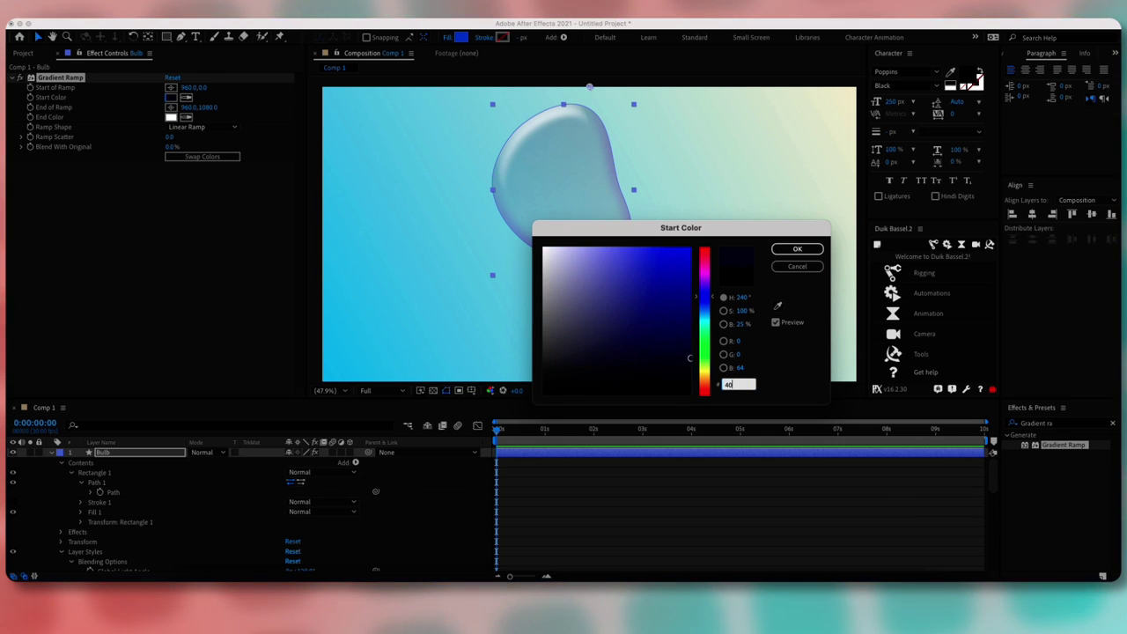
type("A8")
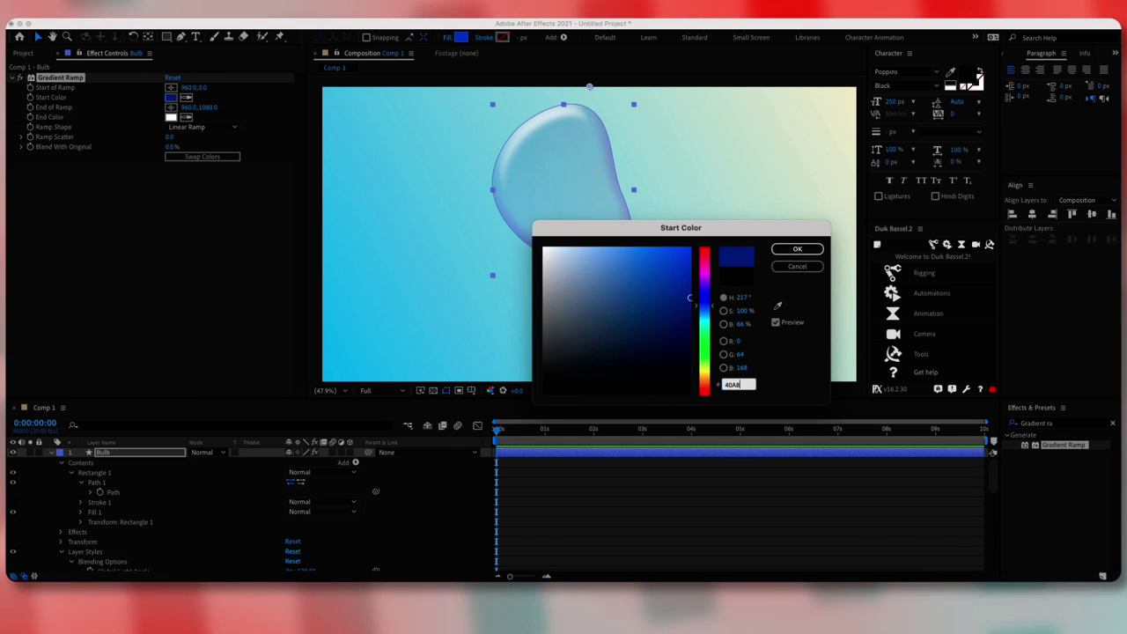
type("9C")
key("Return")
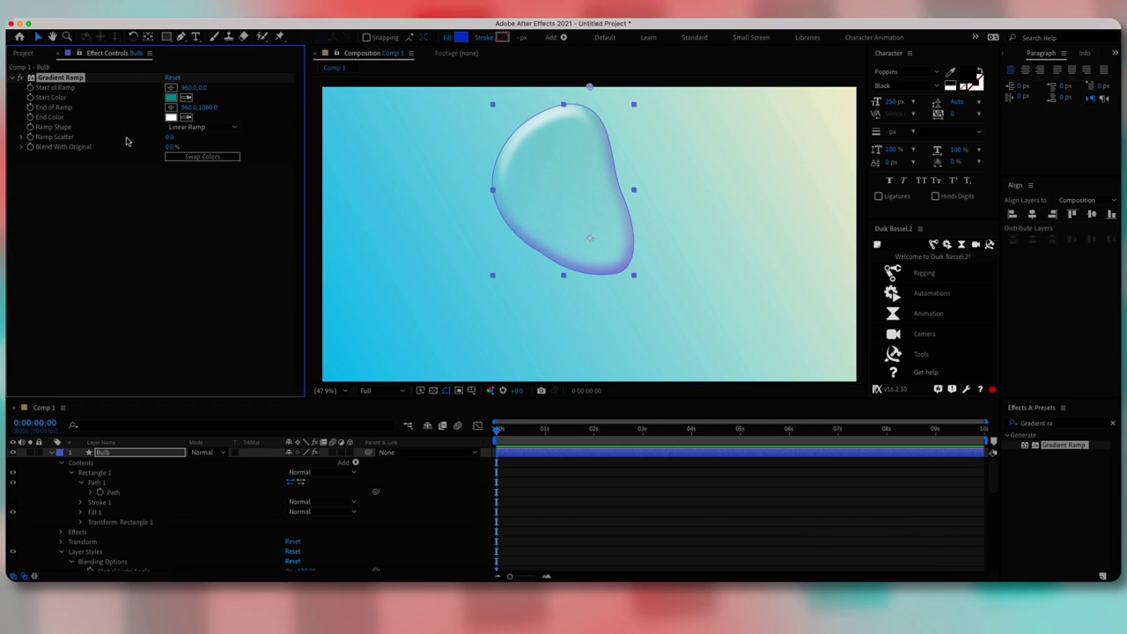
- Set the Bulb layer's Gradient Ramp End Color to 1D8BA8
left_click(173, 118)
type("1")
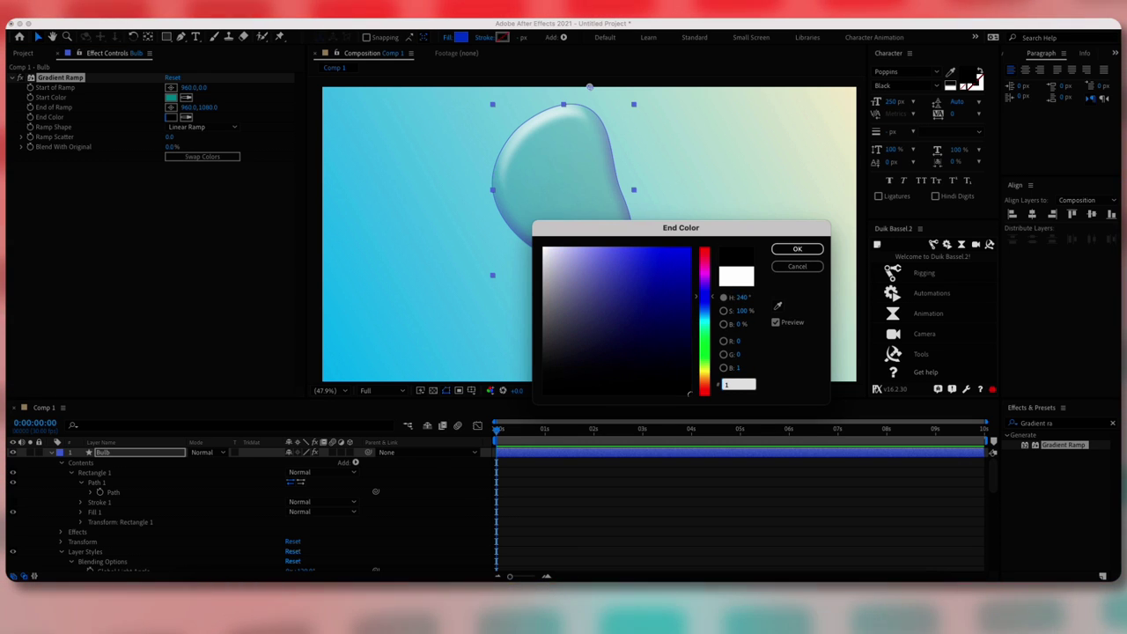
type("D8")
type("9A8")
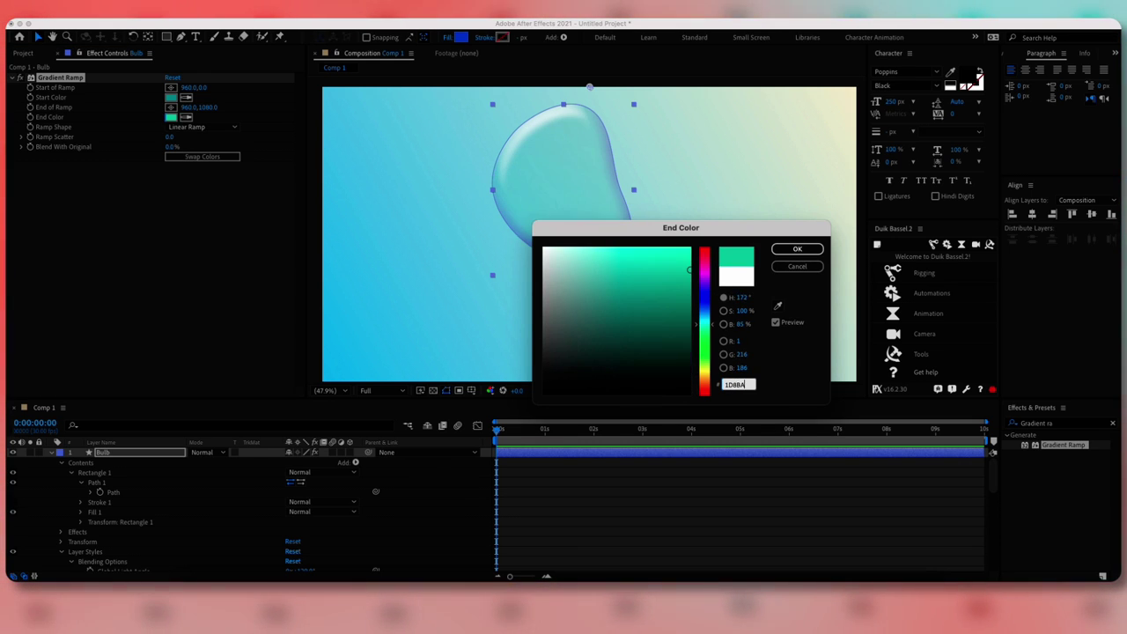
key("Return")
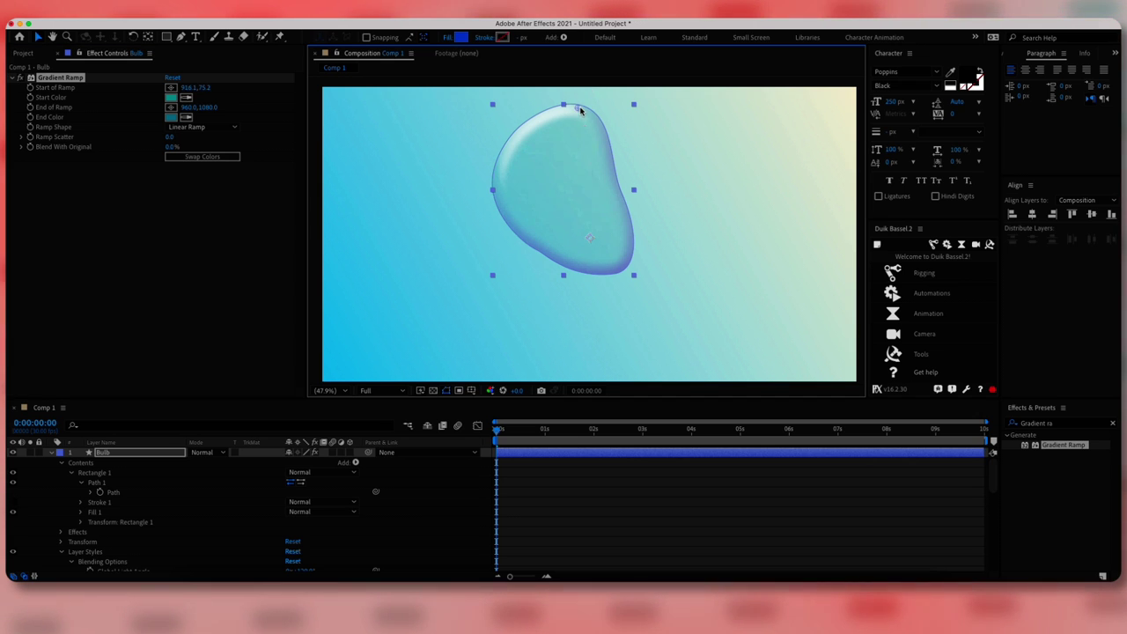
- Place the Bulb's gradient start point at about 901.5, 66.8 and its end point at about 667.5, 626.7
left_click_drag(581, 109, 576, 106)
left_click_drag(546, 252, 543, 230)
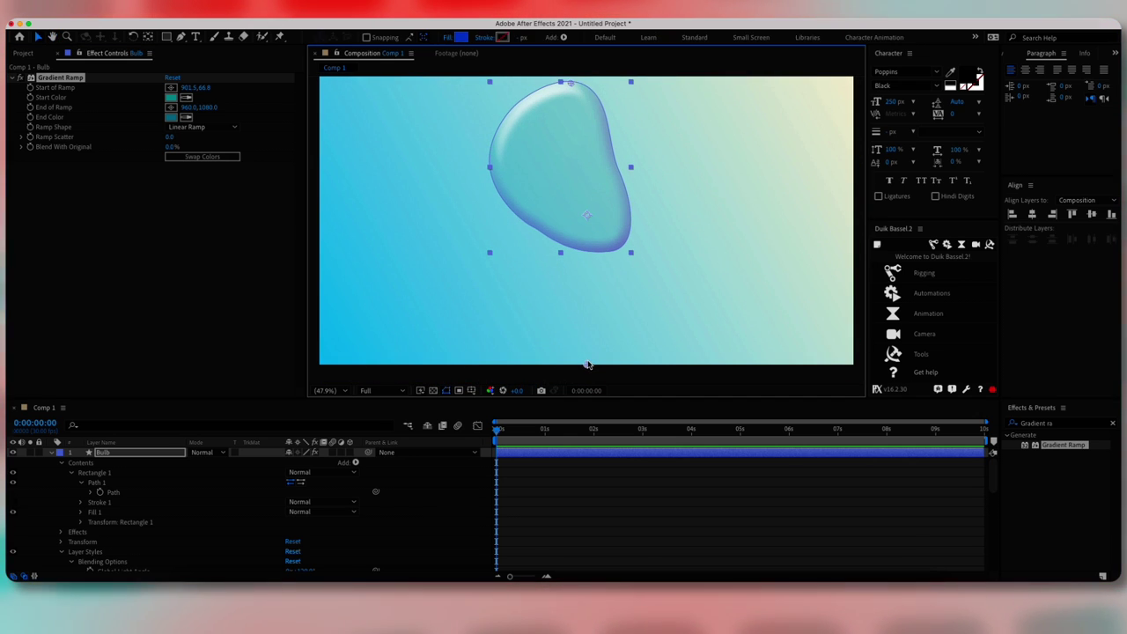
left_click_drag(587, 365, 505, 259)
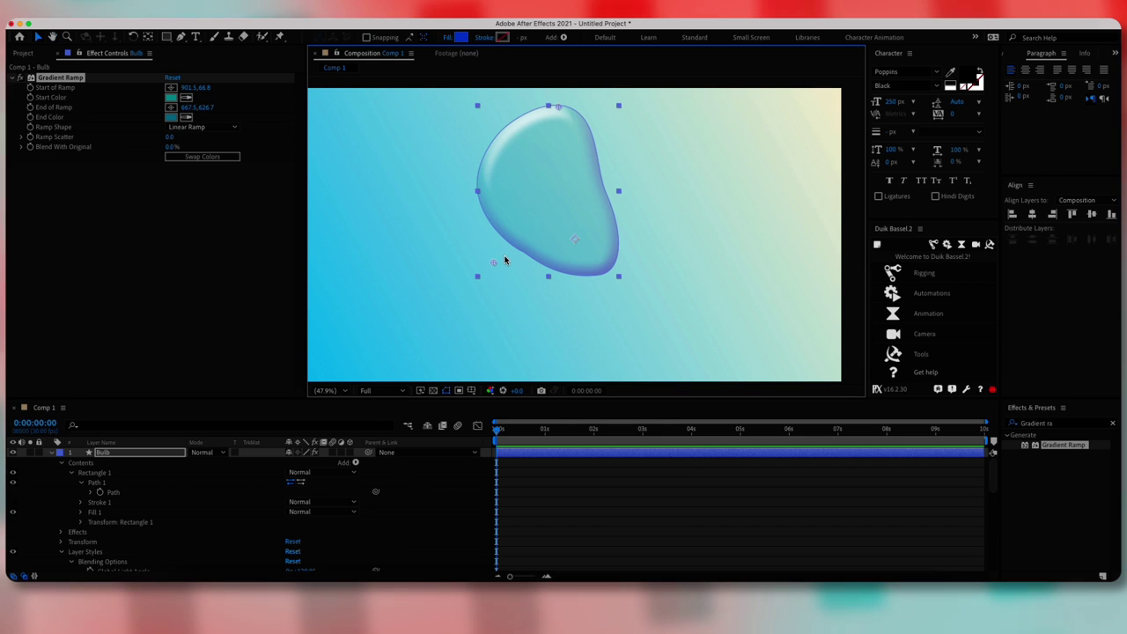
- Apply the Turbulent Displace effect to the Bulb layer with an Amount of 20 and a Size of 80
left_click(1063, 424)
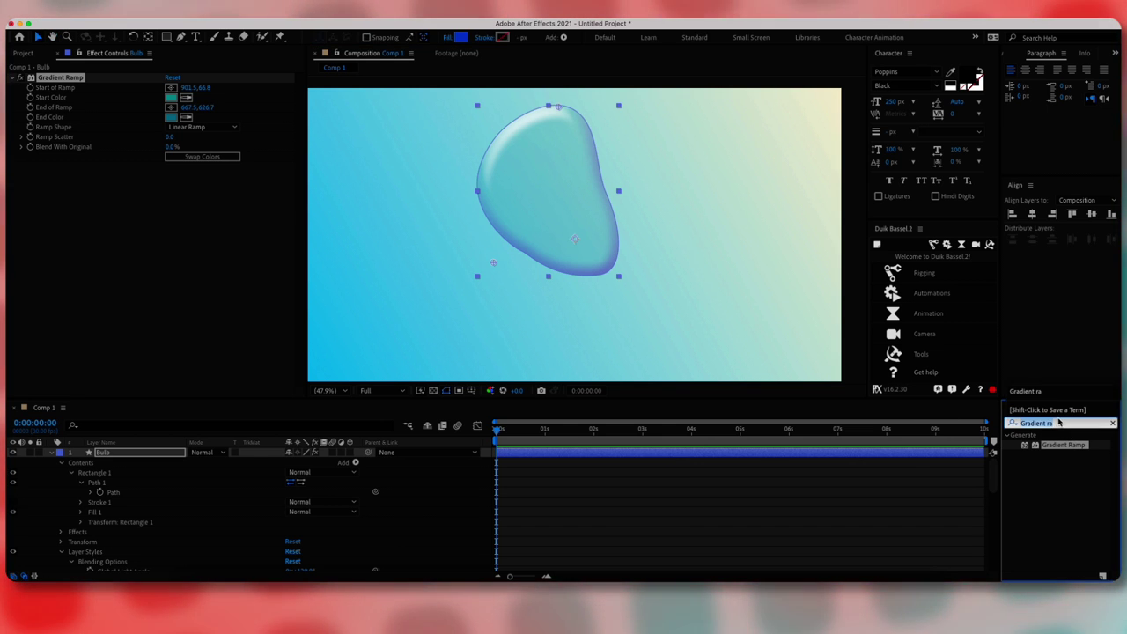
type("turbul")
left_click_drag(1057, 444, 165, 192)
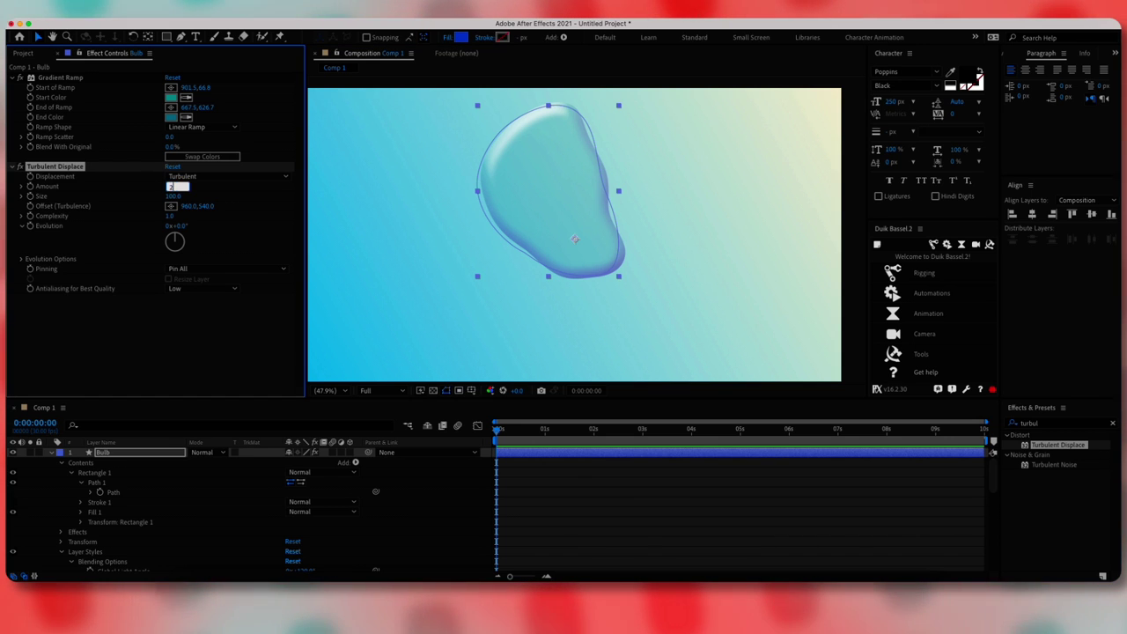
key("Tab")
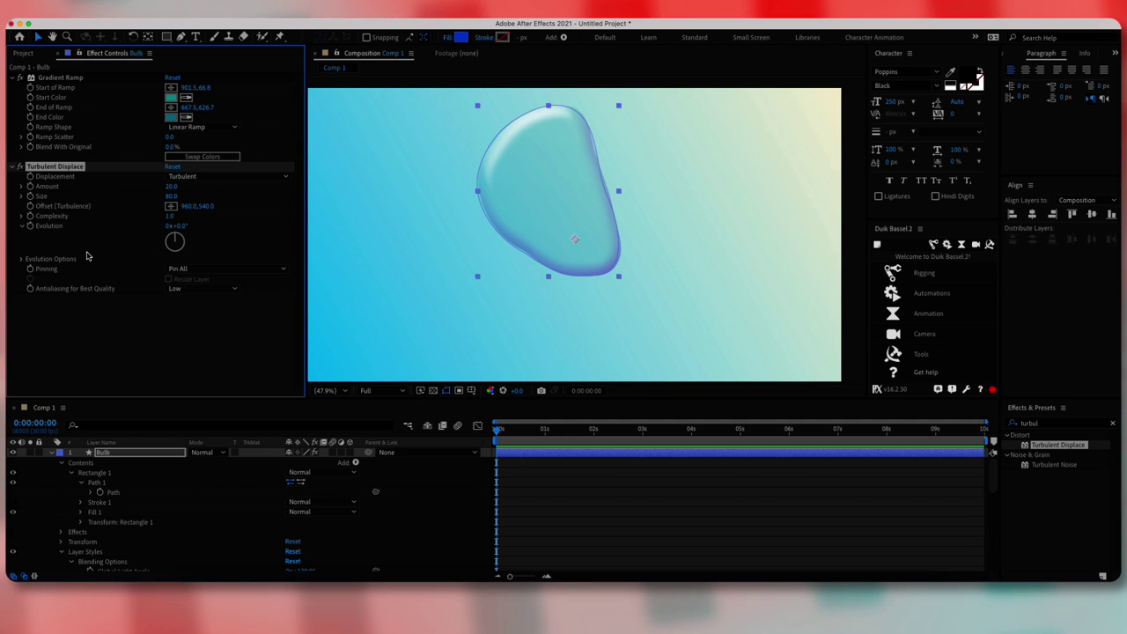
- Animate the Turbulent Displace Evolution on the Bulb layer with the expression time*100
mouse_move(183, 227)
left_mouse_down()
mouse_move(220, 228)
mouse_move(171, 231)
mouse_move(231, 237)
mouse_move(198, 238)
left_mouse_up()
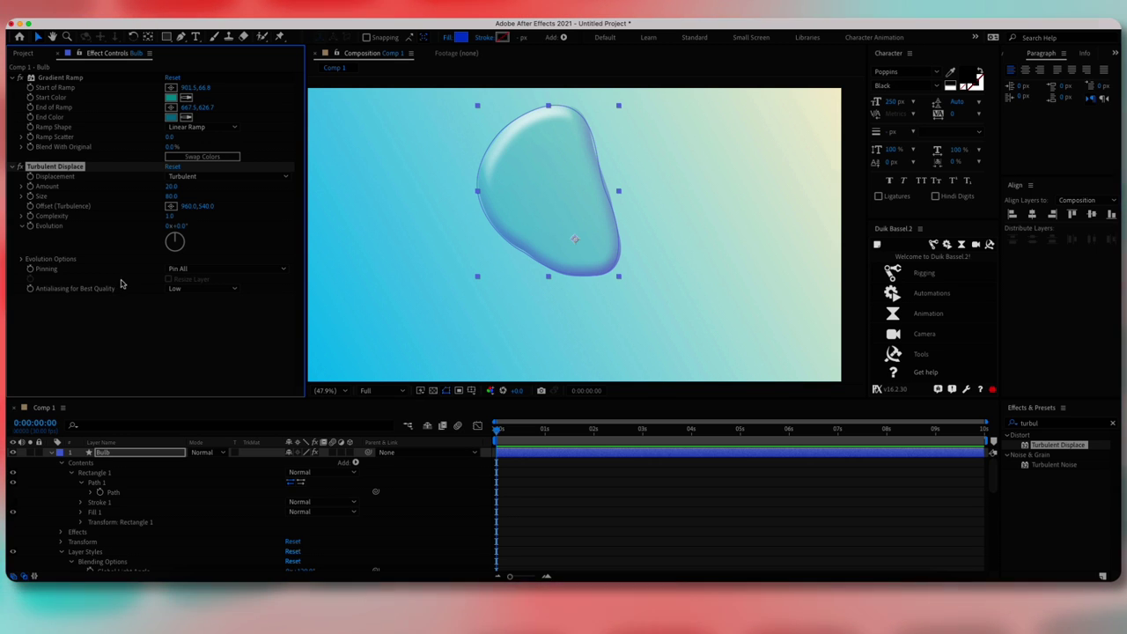
left_click(30, 226, "alt")
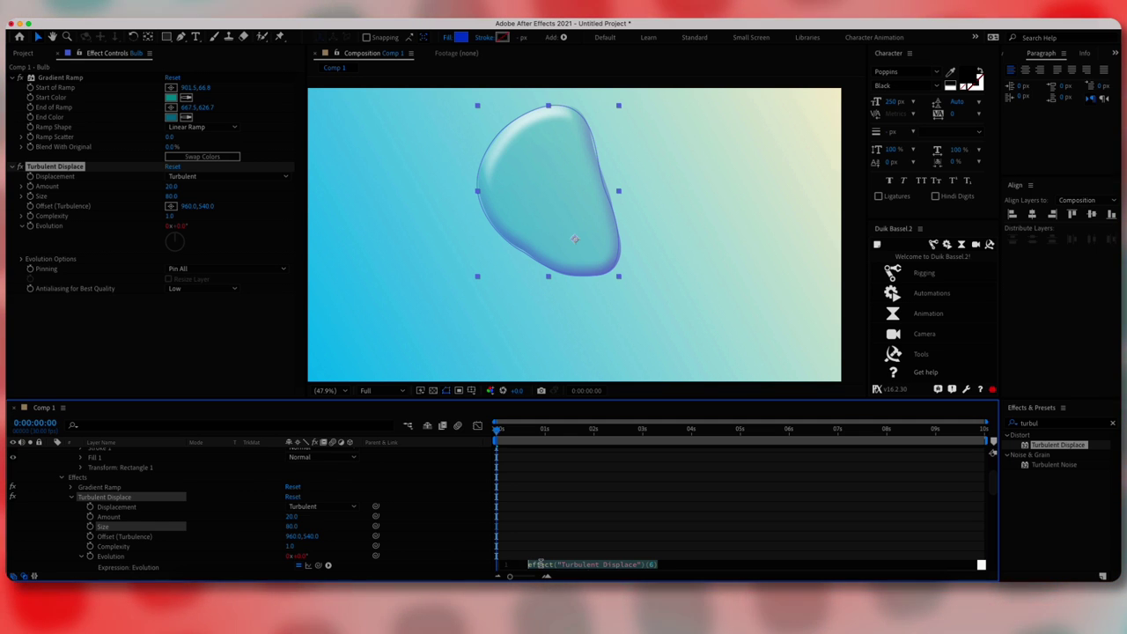
type("time*1")
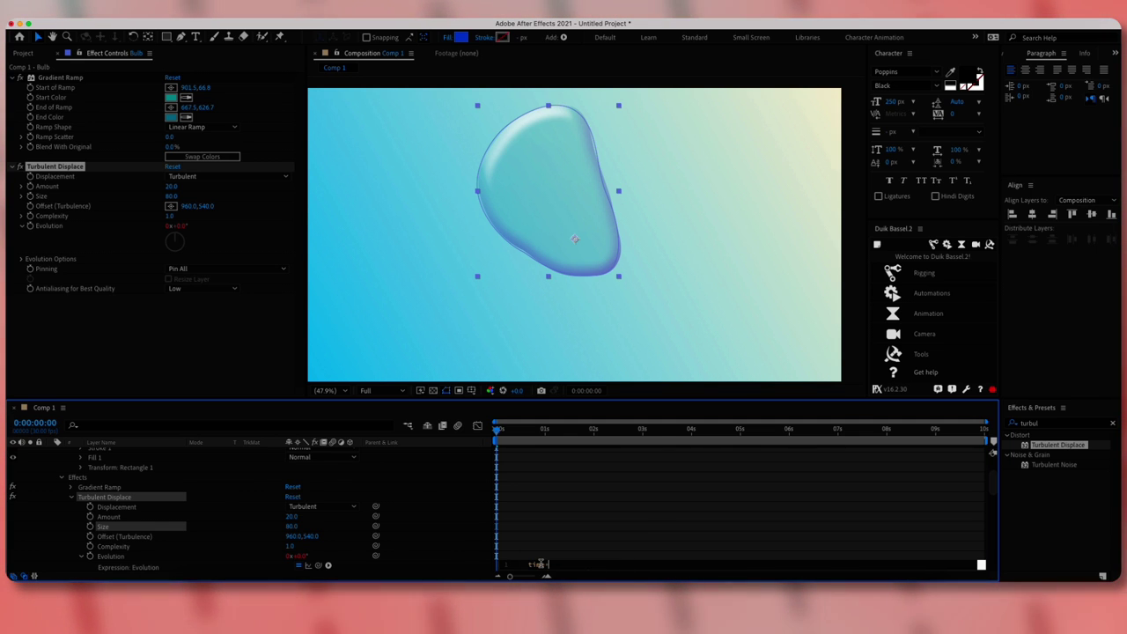
type("00")
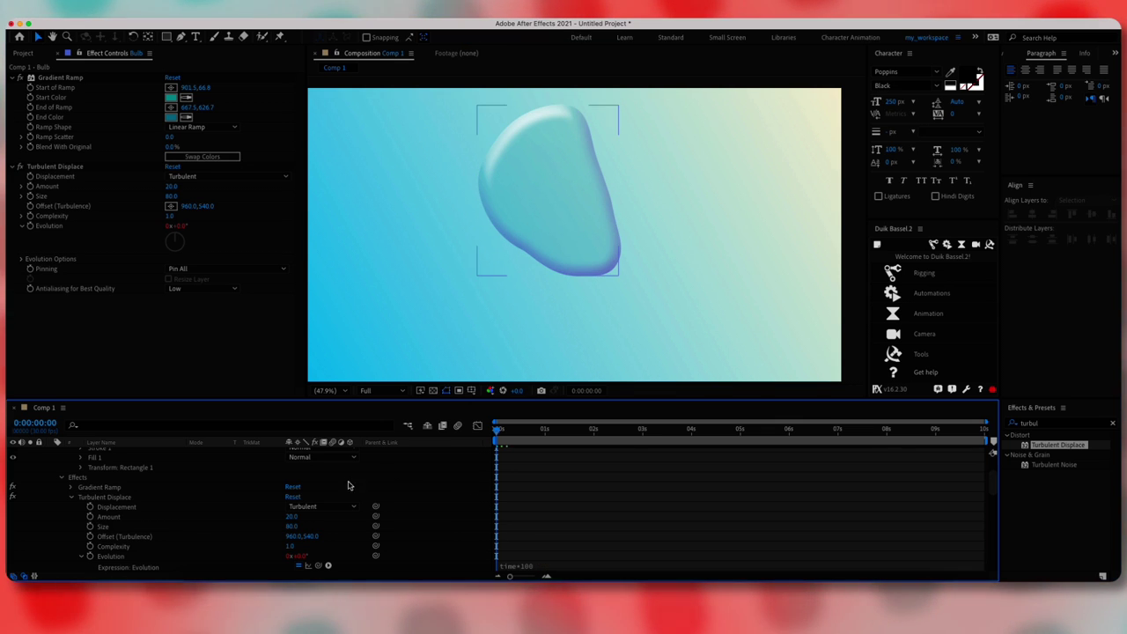
left_click(539, 432)
left_click_drag(538, 433, 481, 431)
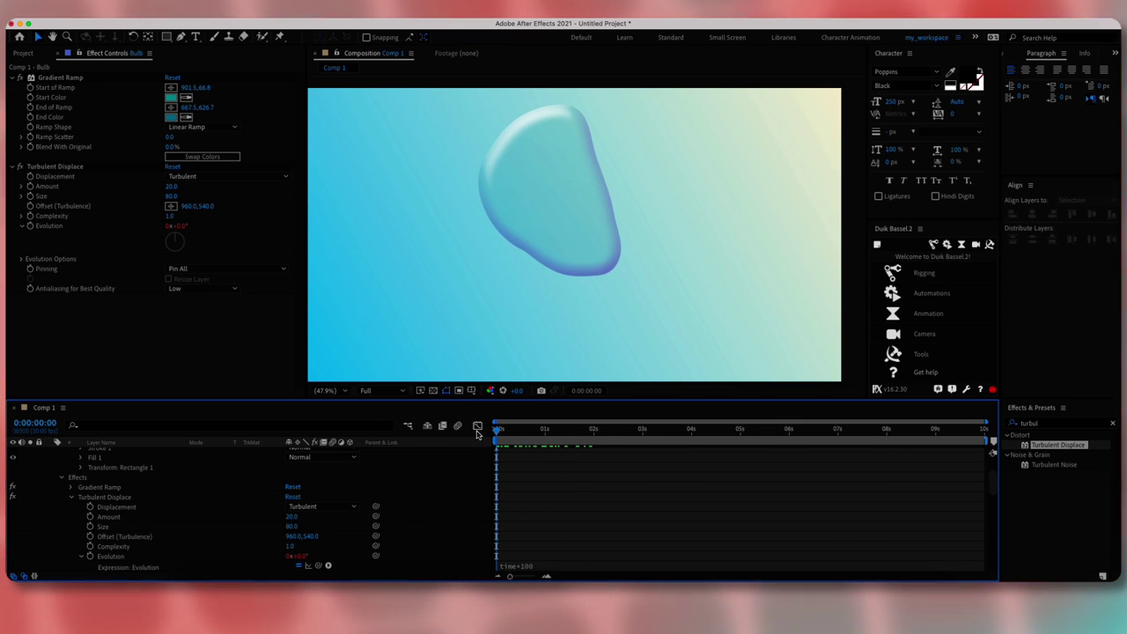
- Adjust the lower-left and bottom vertices' handles on the Original Bulb's path to smooth the blob's lower edge
scroll(176, 494, "up", 5)
left_click(51, 453)
left_click(124, 472)
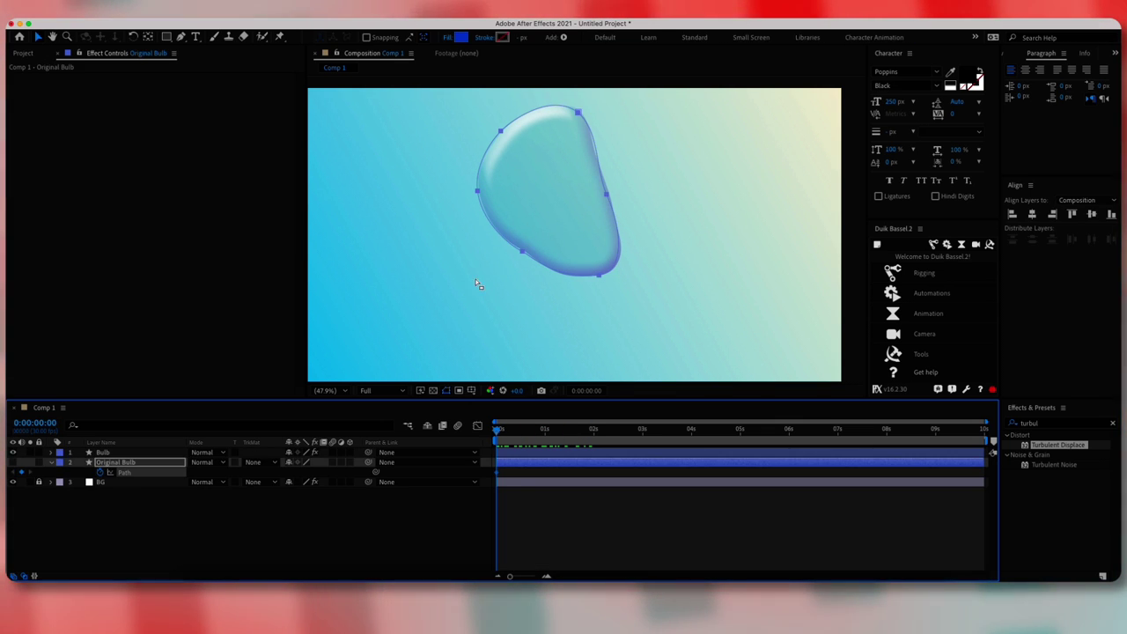
left_click(521, 250)
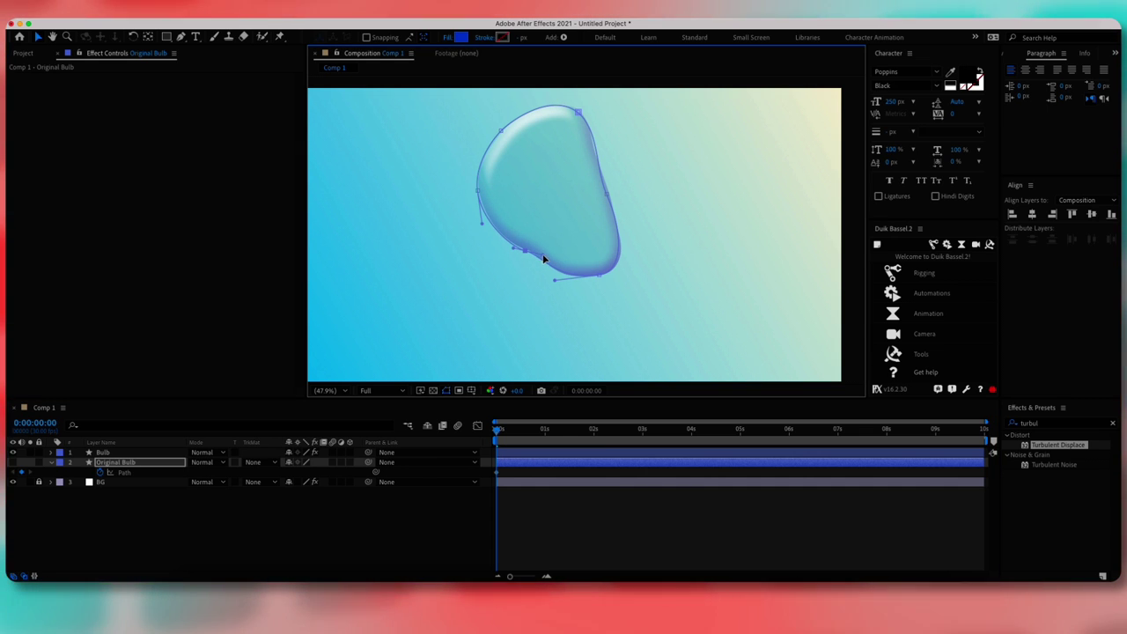
left_click_drag(513, 246, 502, 238)
left_click_drag(555, 280, 604, 273)
left_click(395, 514)
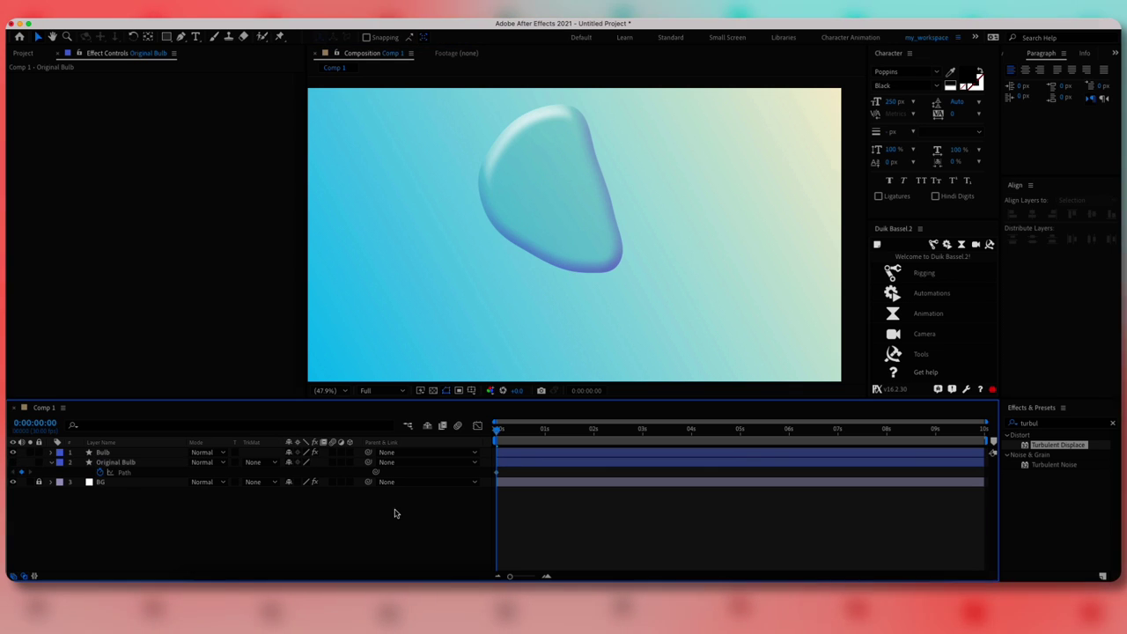
- Set the Bulb layer's blending mode to Linear Light
left_click(149, 453)
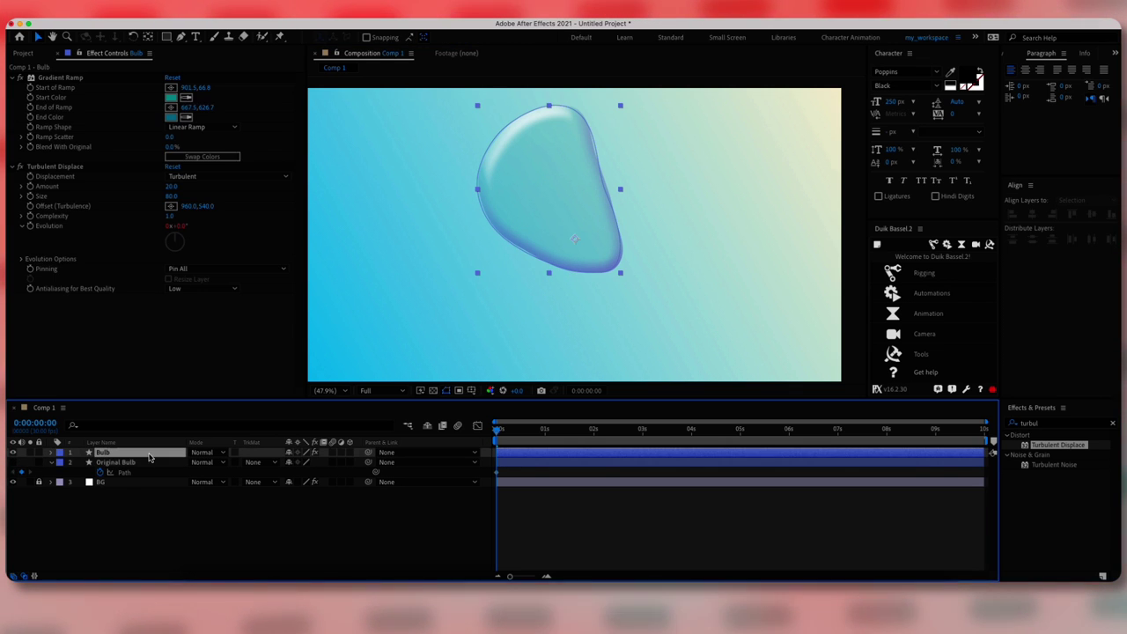
left_click(211, 463)
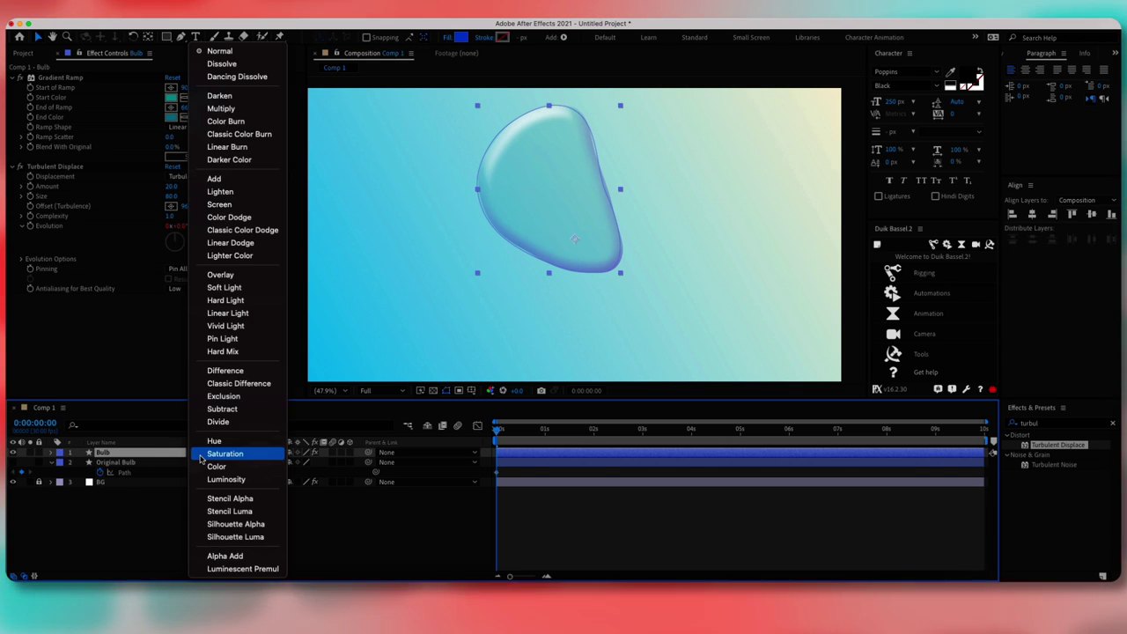
left_click(247, 314)
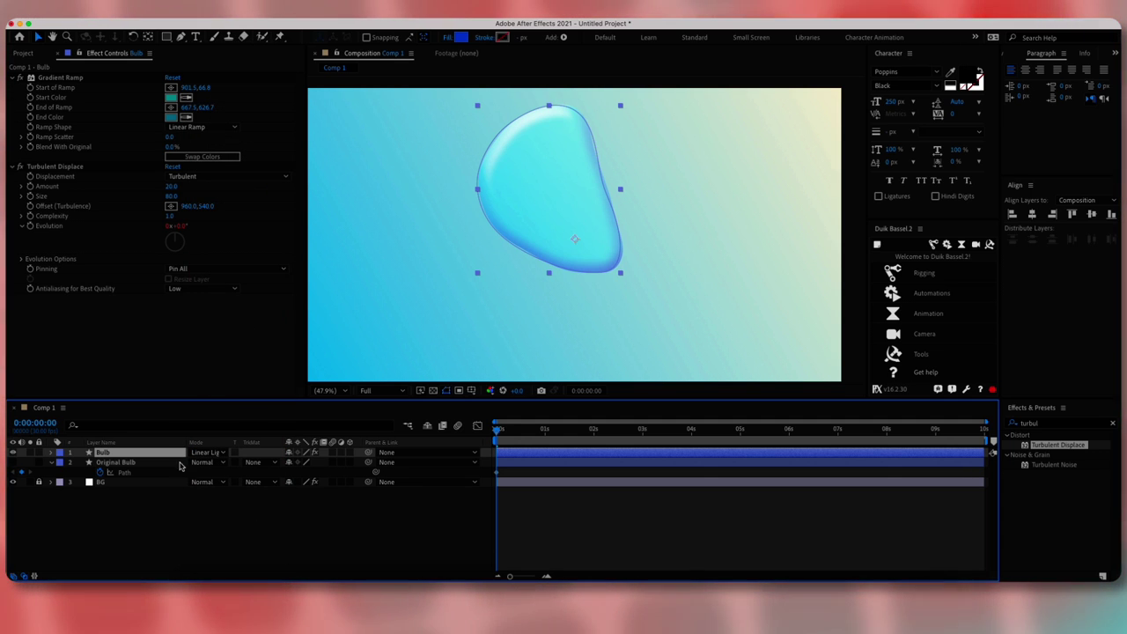
left_click(208, 452)
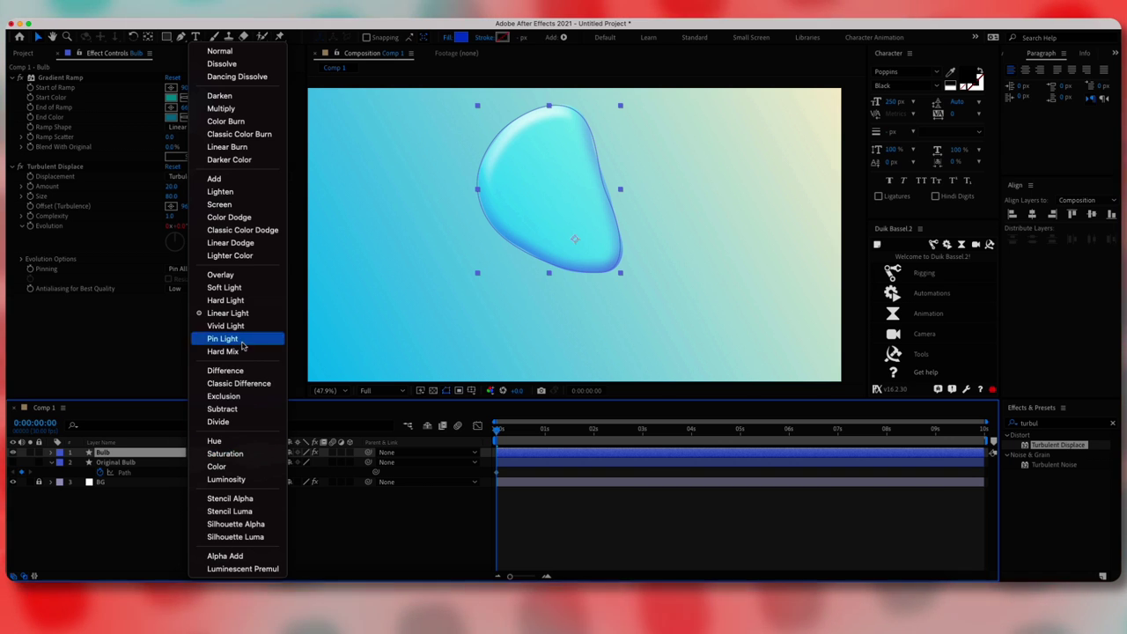
left_click(165, 458)
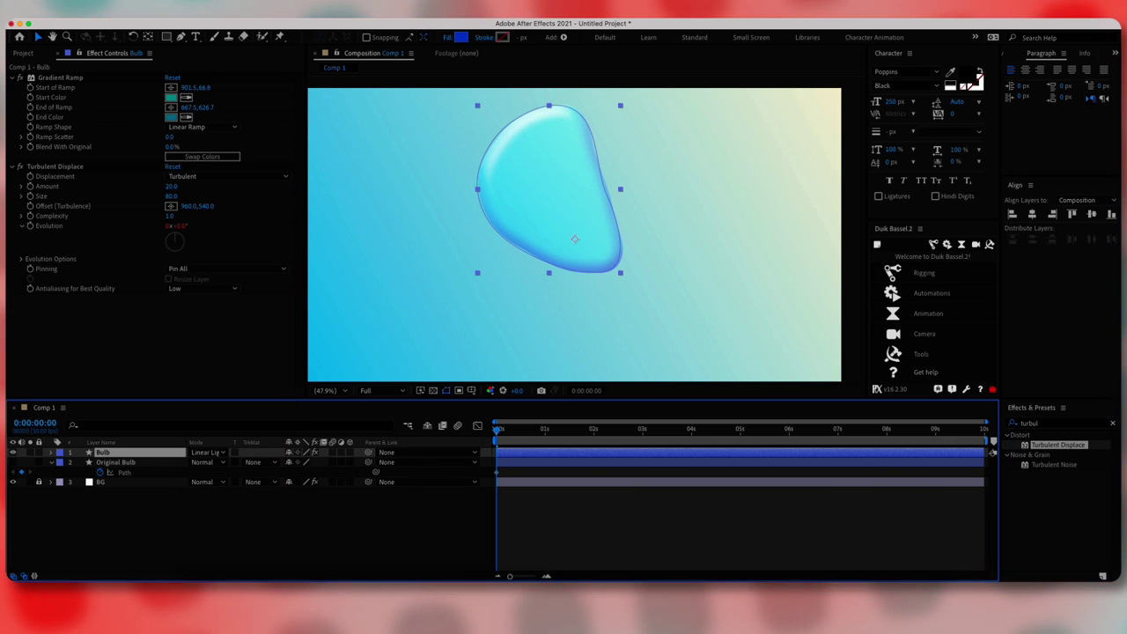
left_click(297, 546)
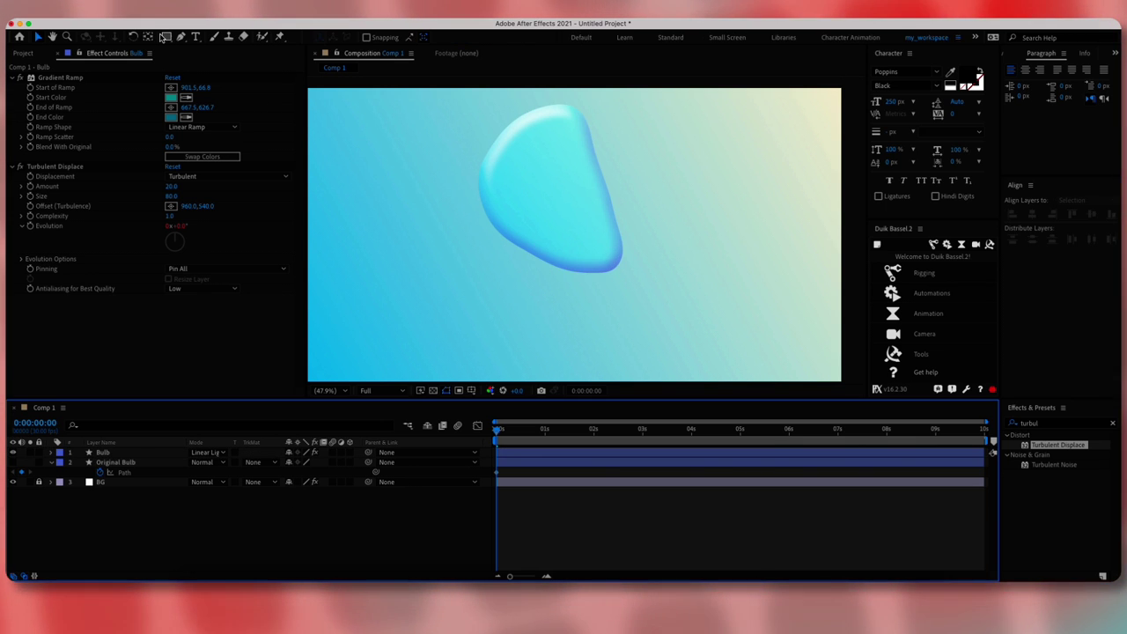
- Create a rectangle shape layer filling the composition and draw a rectangular mask on it over the lower part of the bulb
double_click(165, 37)
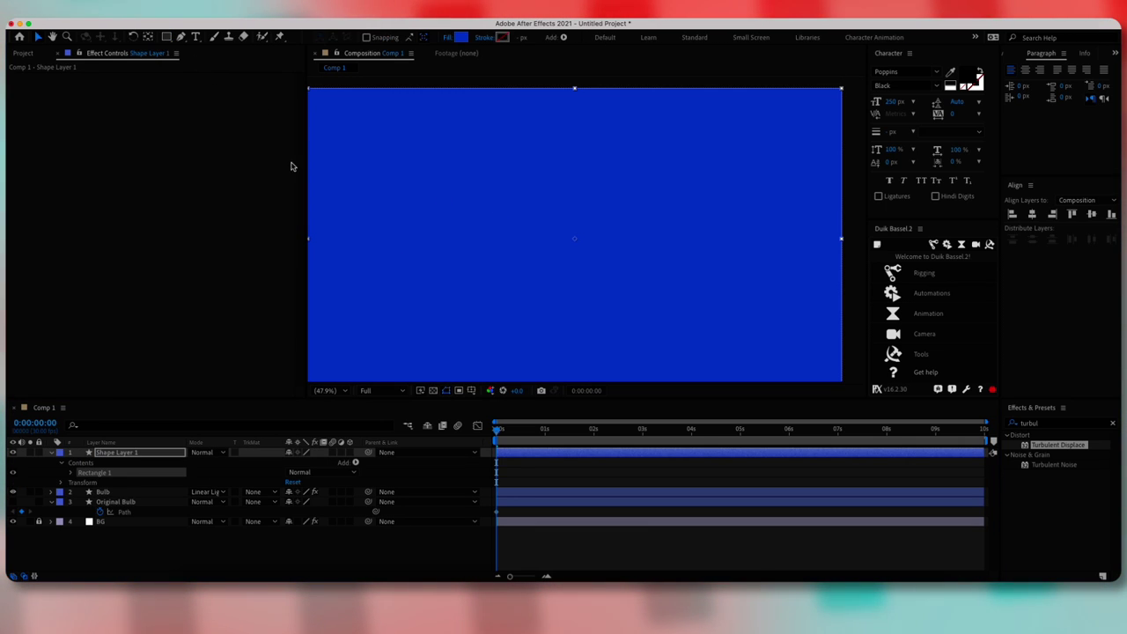
left_click(165, 454)
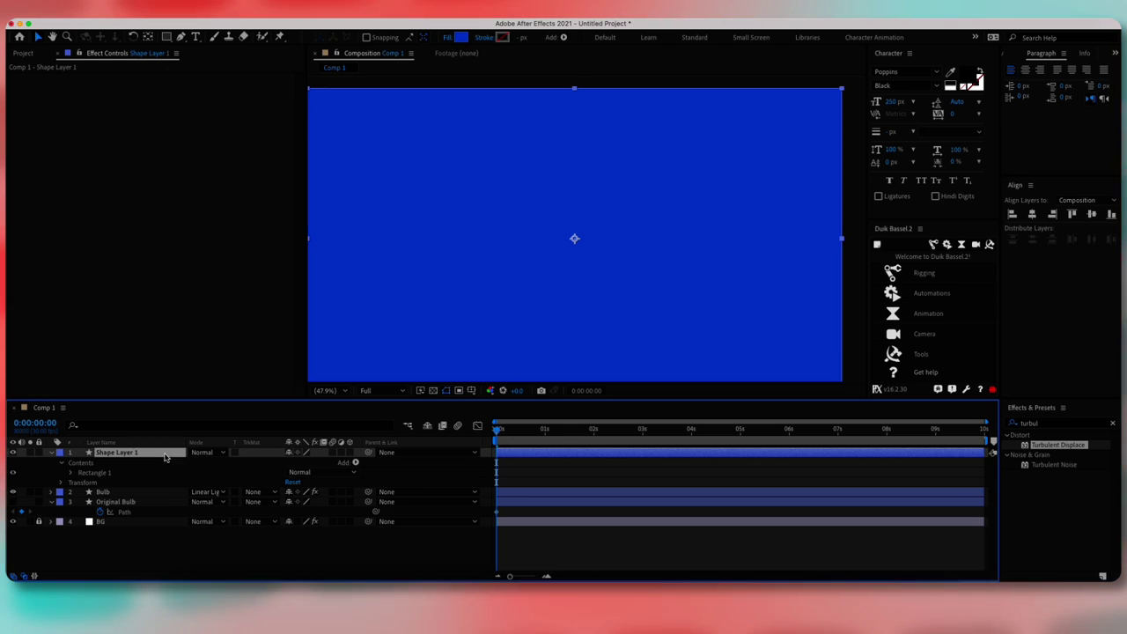
left_click(168, 40)
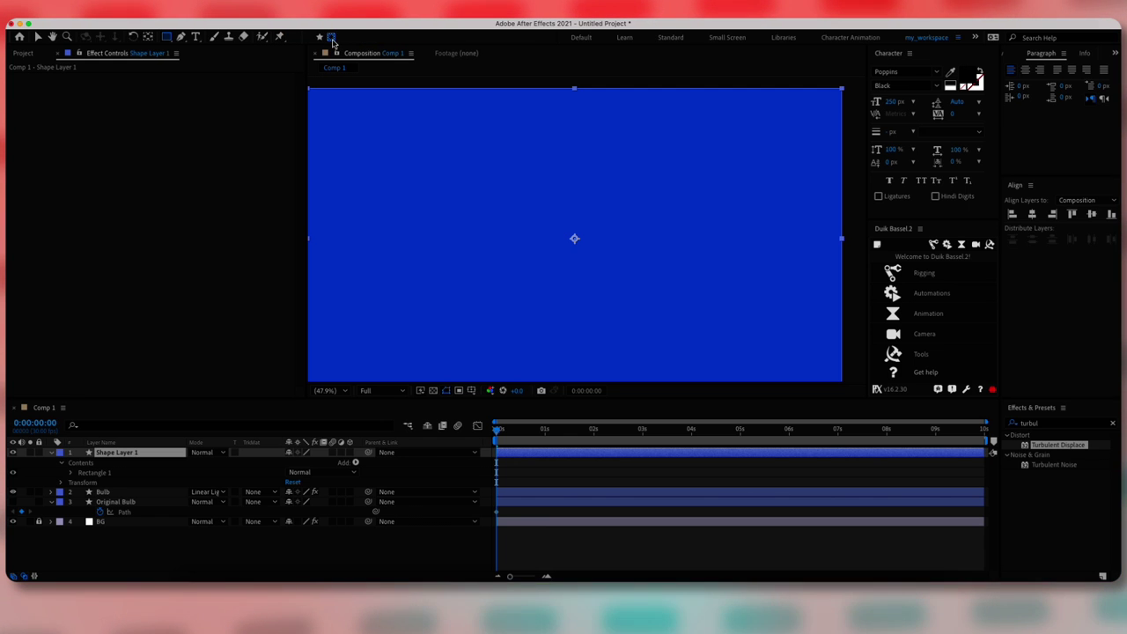
left_click_drag(487, 178, 628, 261)
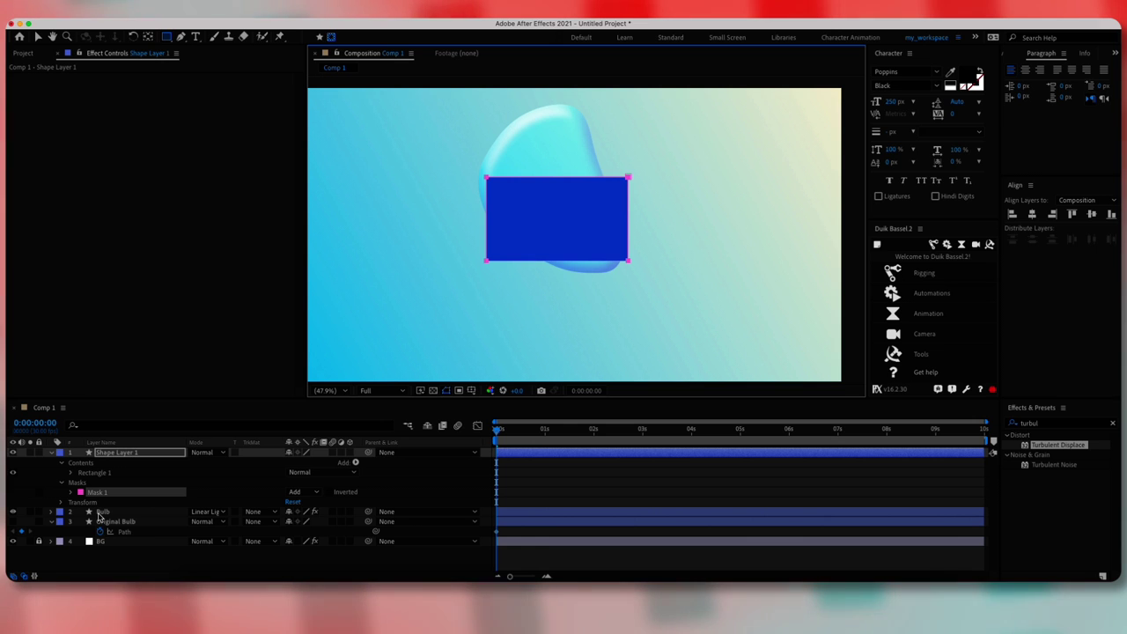
- Link the new shape layer's Mask Path to the Original Bulb layer's Path
left_click(70, 492)
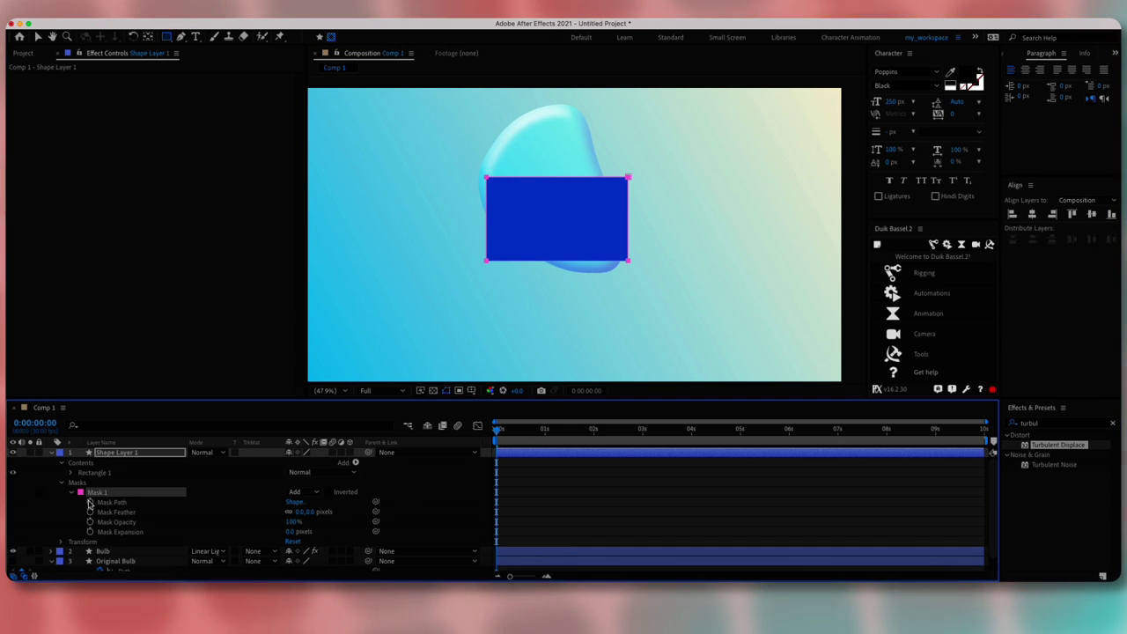
left_click(112, 502)
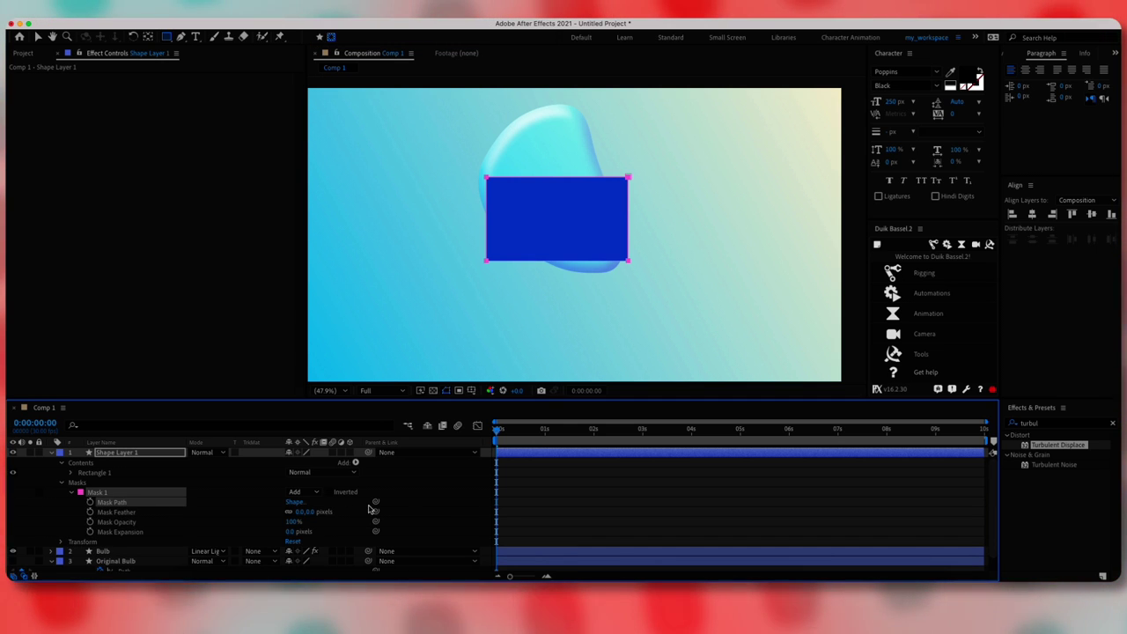
left_click_drag(376, 507, 136, 562)
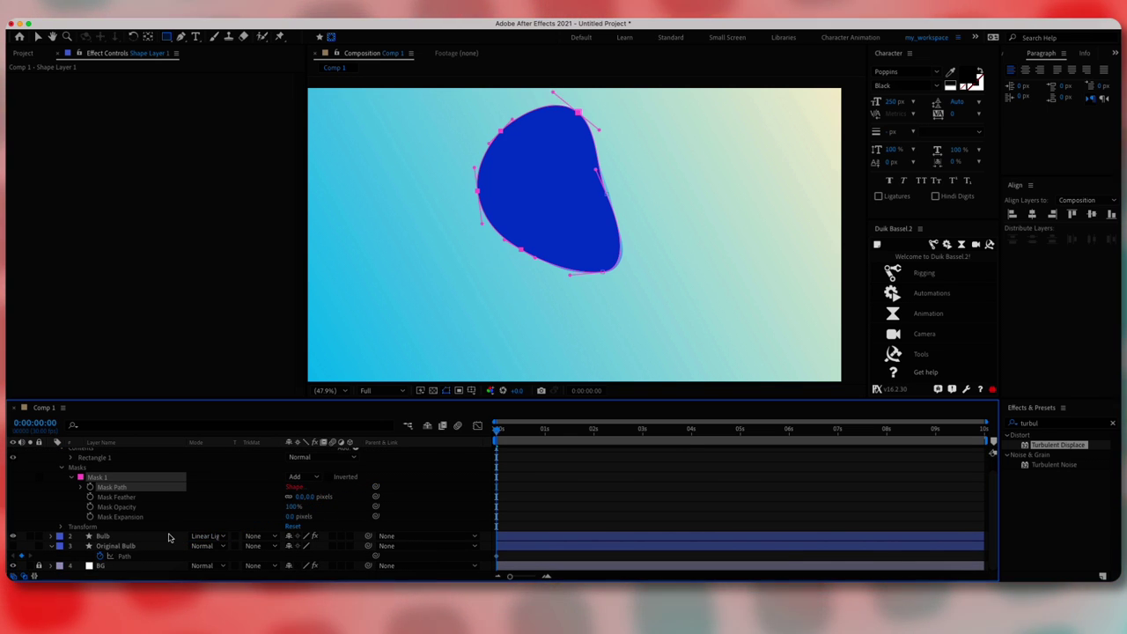
- Add a Bevel and Emboss layer style to the masked shape layer
right_click(130, 456)
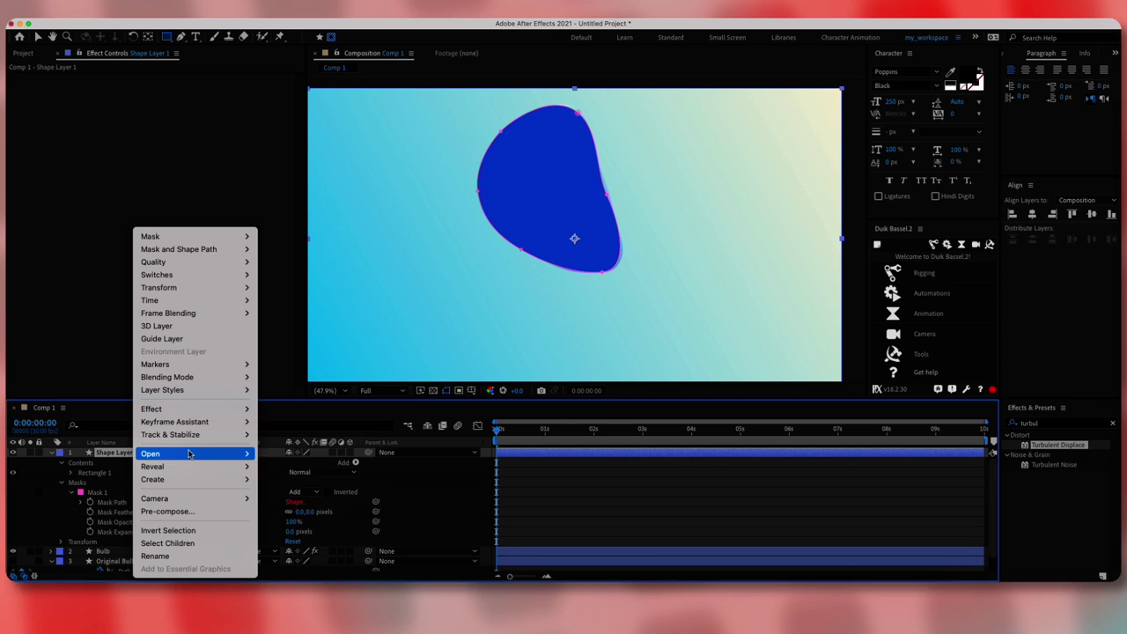
mouse_move(215, 391)
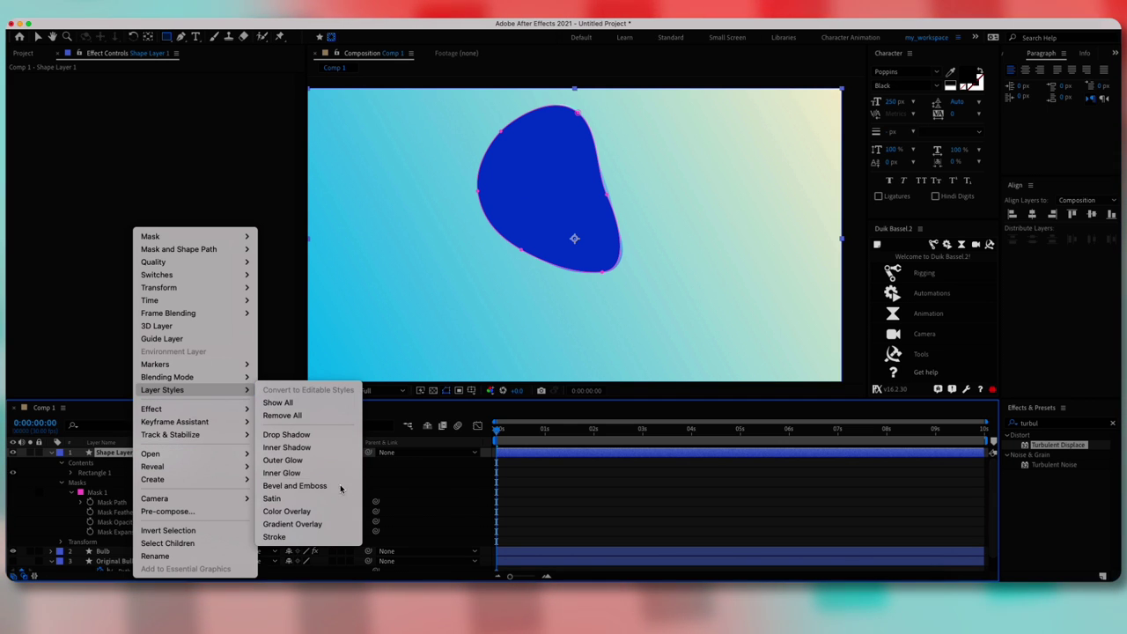
left_click(294, 485)
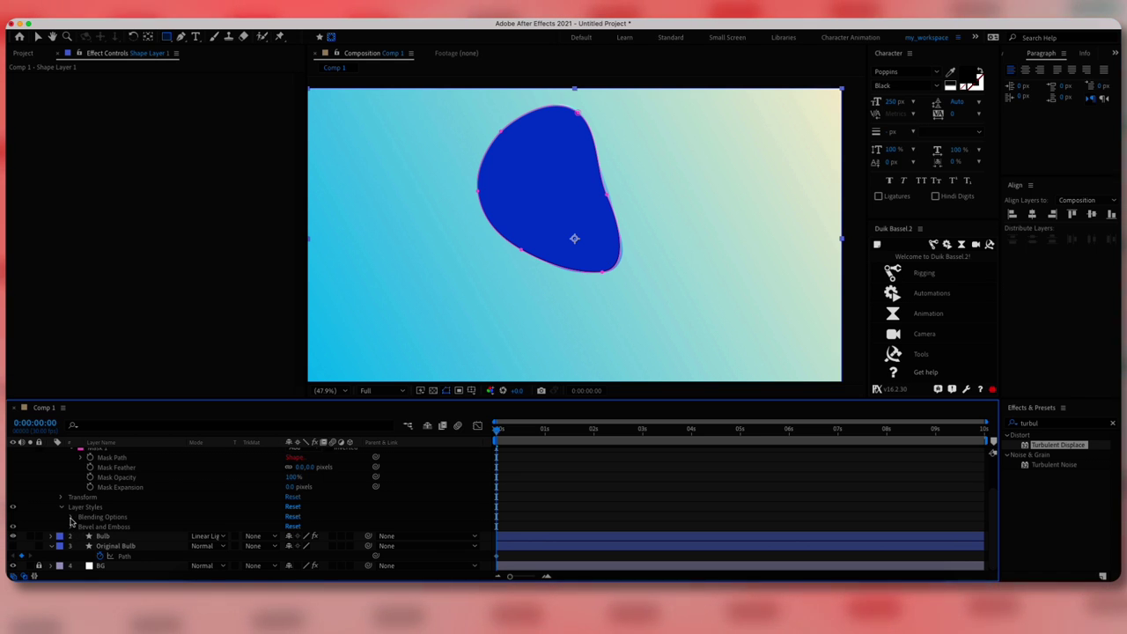
- Set the masked shape layer's Fill Opacity to 0% in its advanced blending options
left_click(71, 517)
left_click(80, 547)
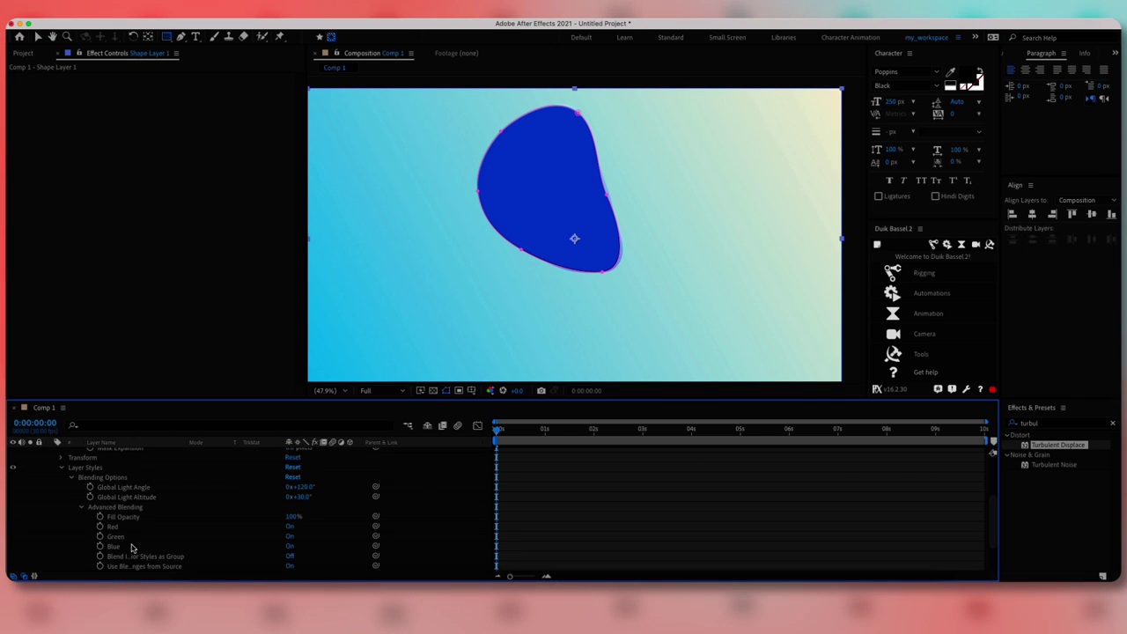
left_click(290, 517)
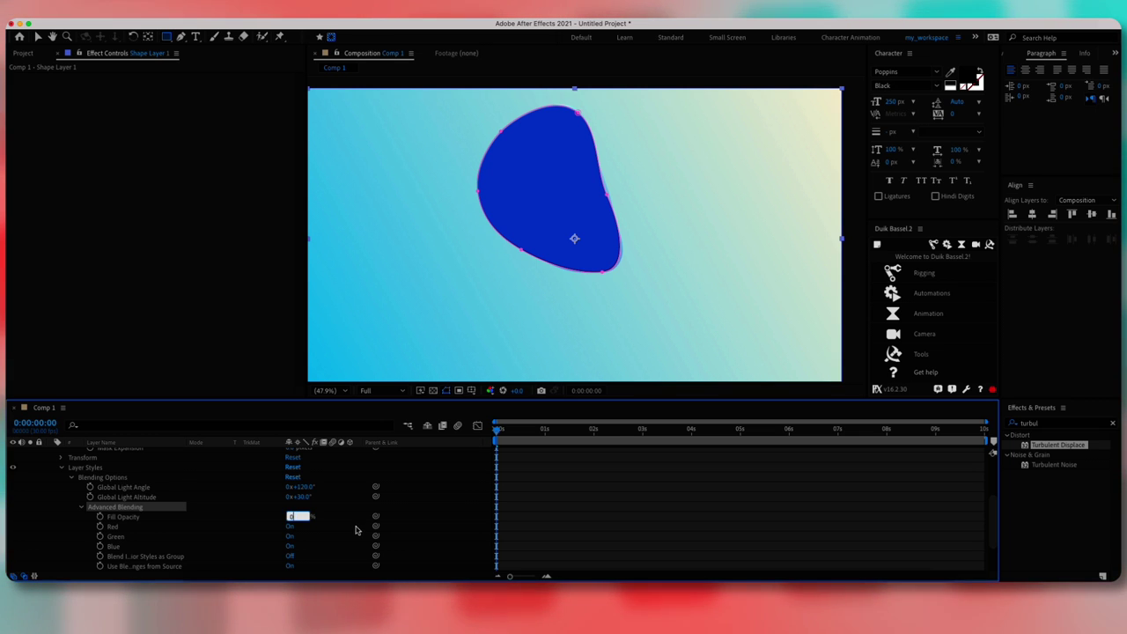
type("0")
key("Return")
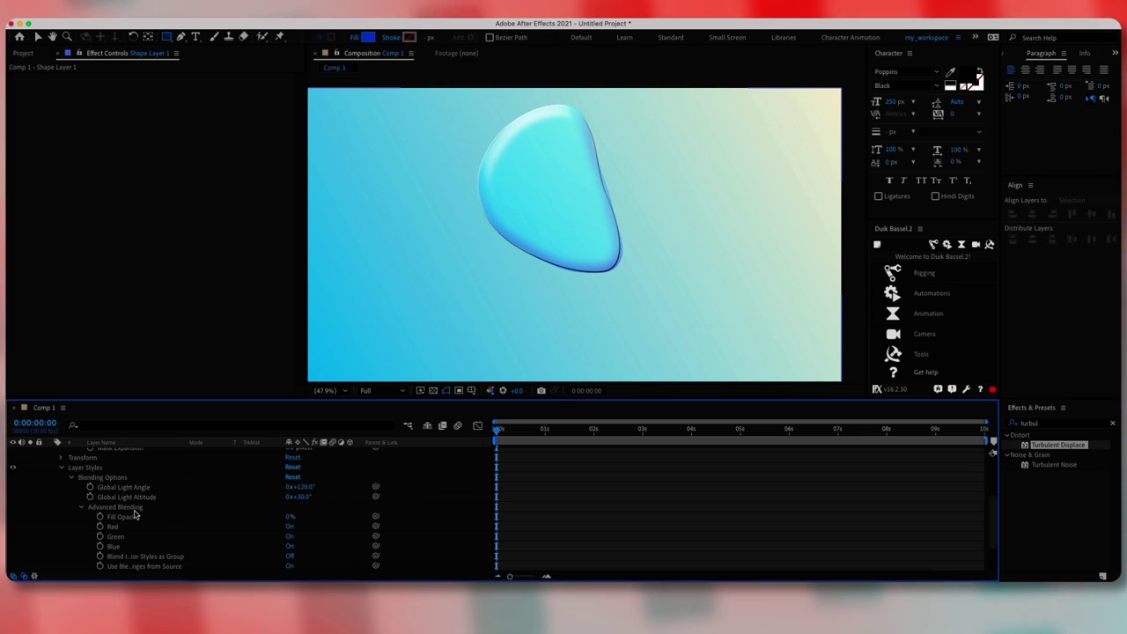
- Change the masked shape layer's Bevel and Emboss style to Pillow Emboss
left_click(71, 478)
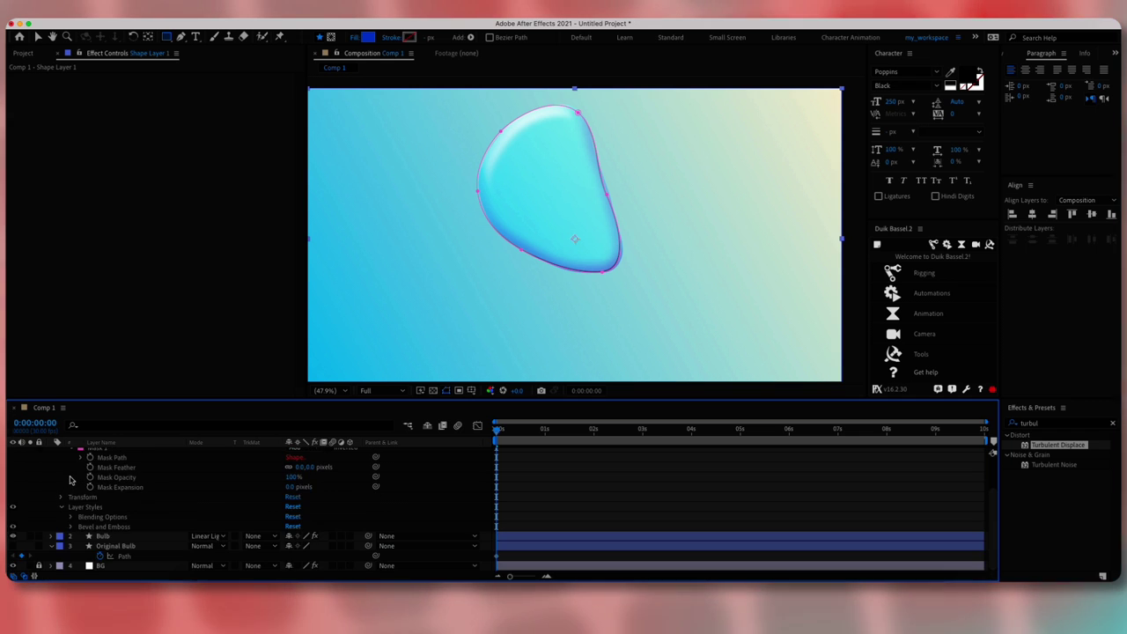
left_click(72, 527)
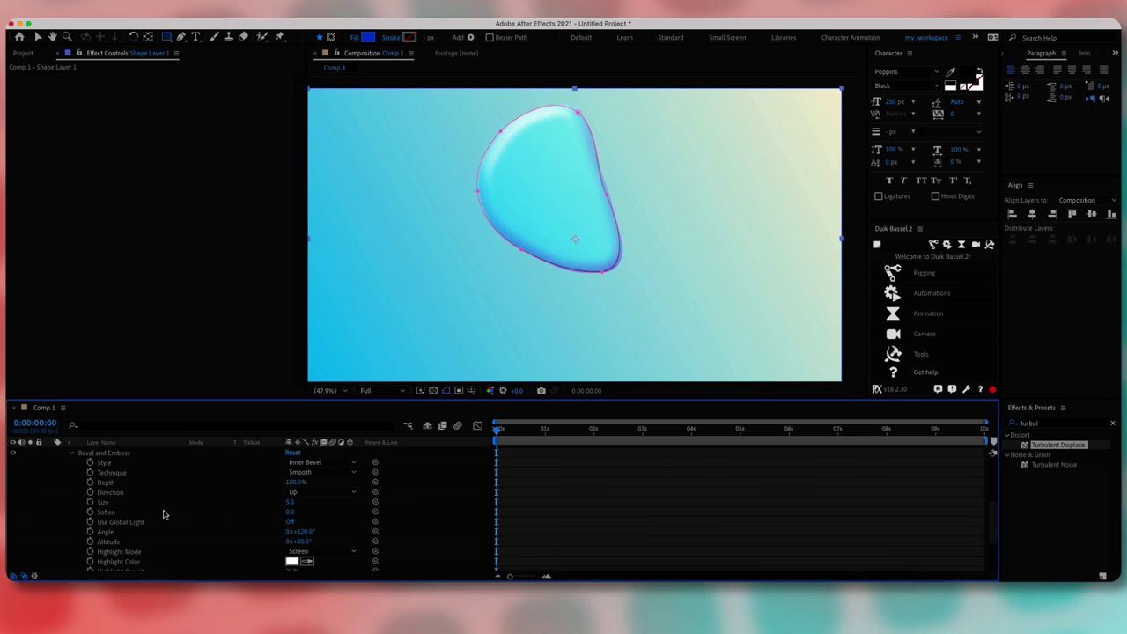
left_click(313, 463)
left_click(328, 514)
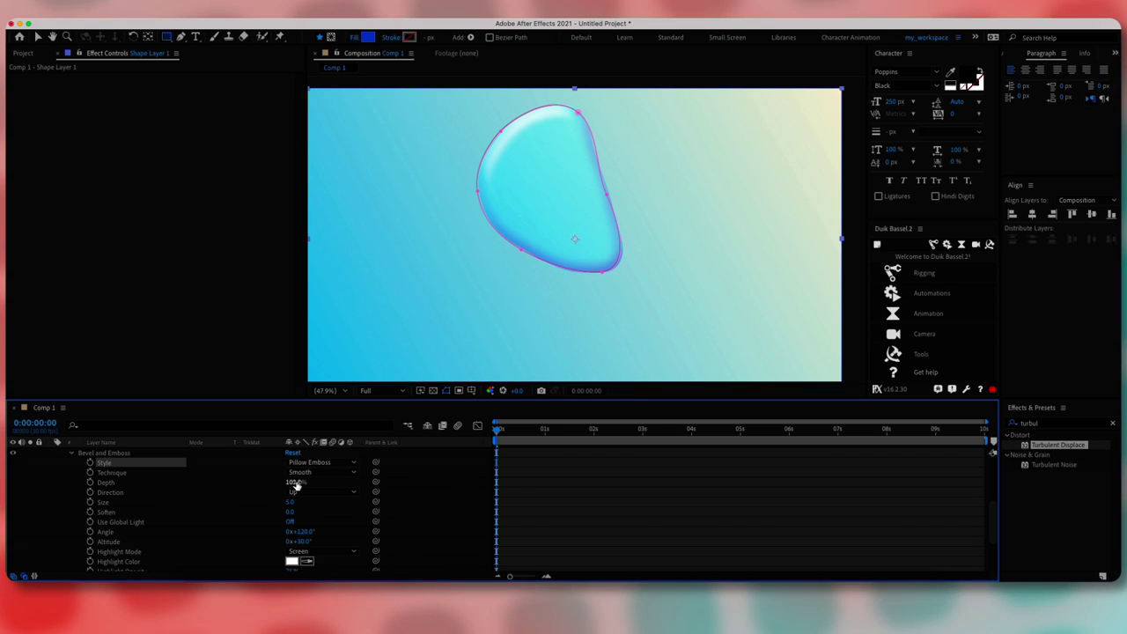
left_click_drag(298, 482, 282, 481)
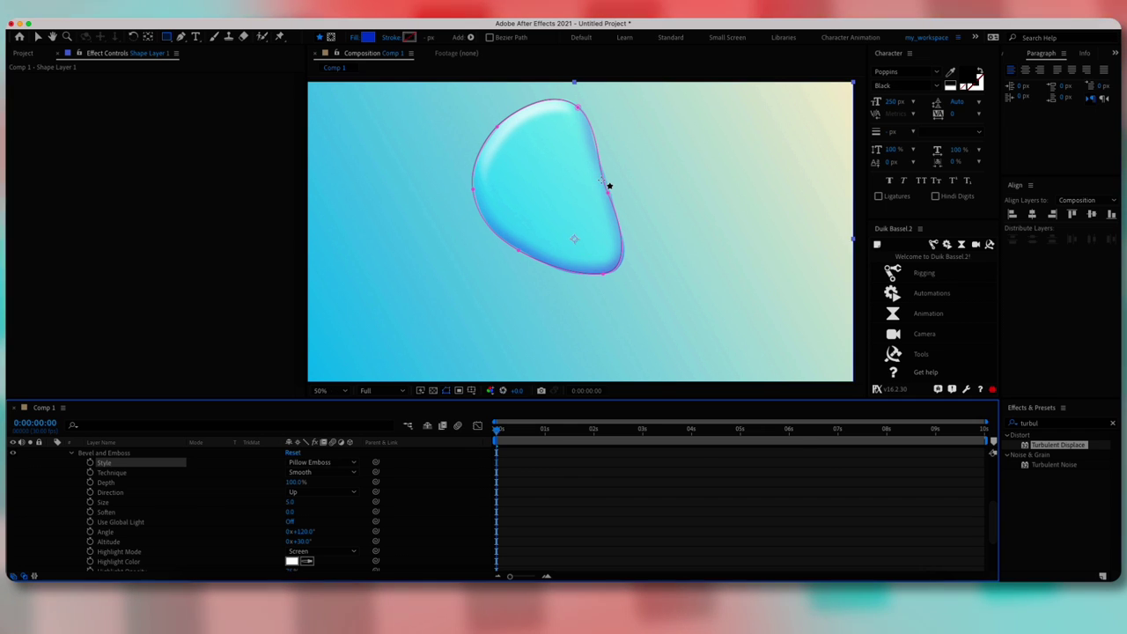
- Set the masked shape layer's Bevel and Emboss Size to 70 and raise its Soften slightly
scroll(601, 221, "up", 3)
left_click_drag(599, 226, 592, 296)
key("q")
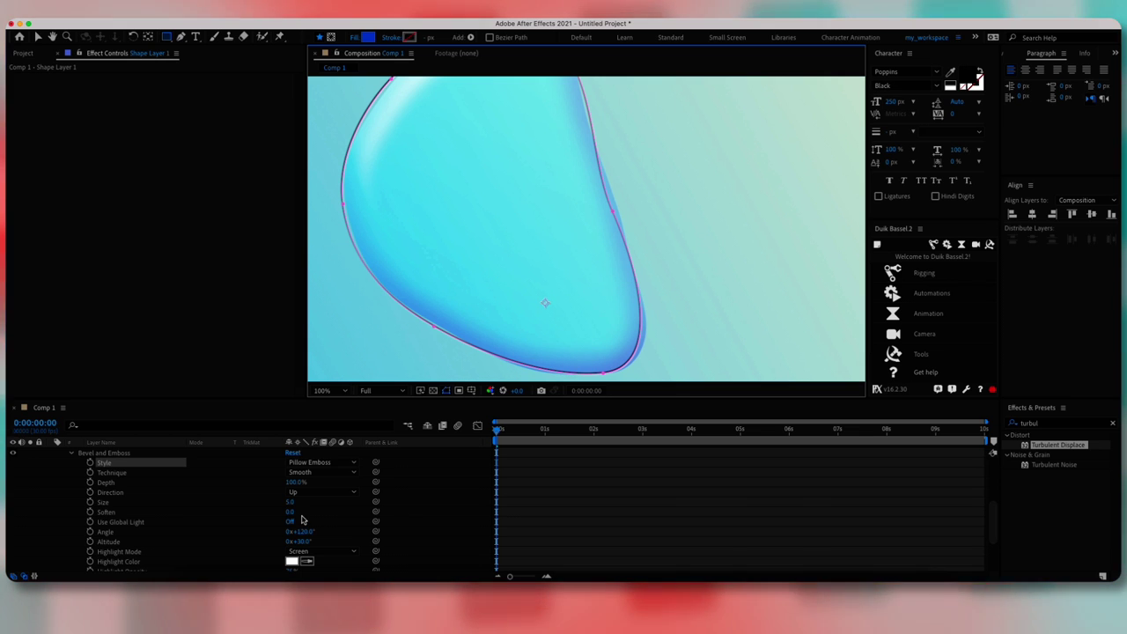
mouse_move(291, 507)
left_mouse_down()
mouse_move(352, 505)
mouse_move(295, 502)
mouse_move(317, 503)
mouse_move(304, 503)
left_mouse_up()
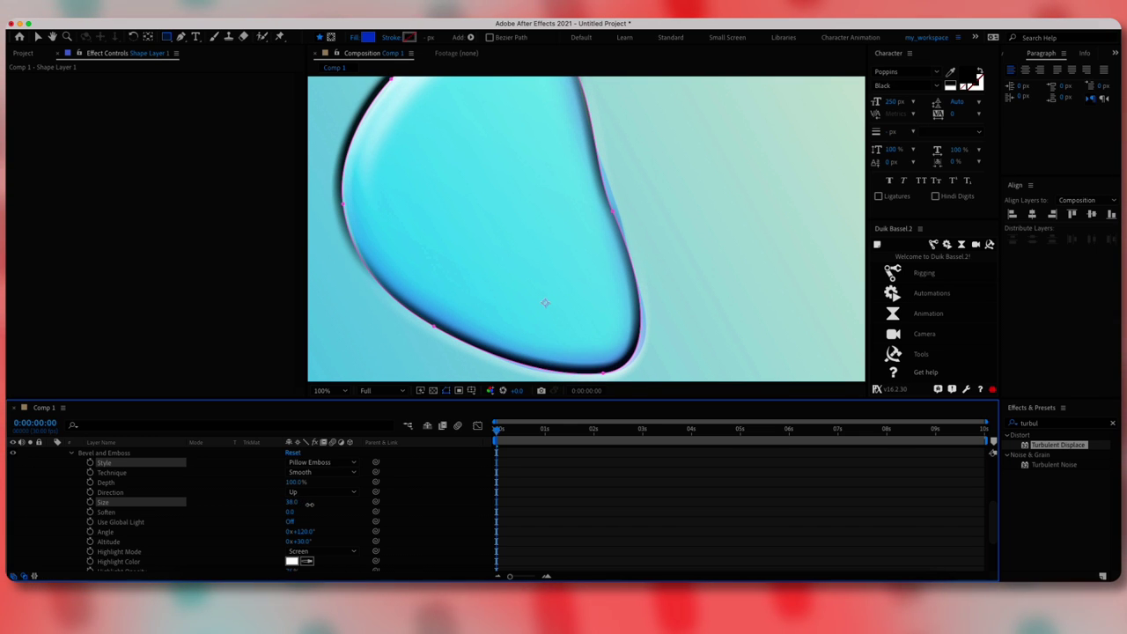
left_click(291, 502)
type("30")
key("Return")
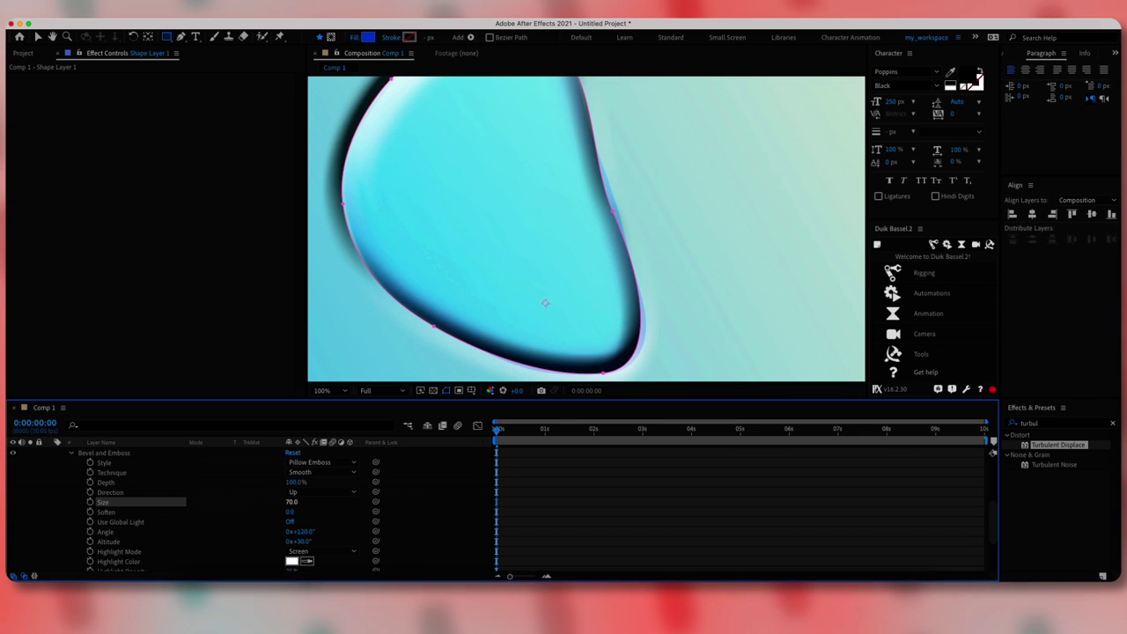
mouse_move(289, 511)
left_mouse_down()
mouse_move(328, 512)
mouse_move(298, 513)
left_mouse_up()
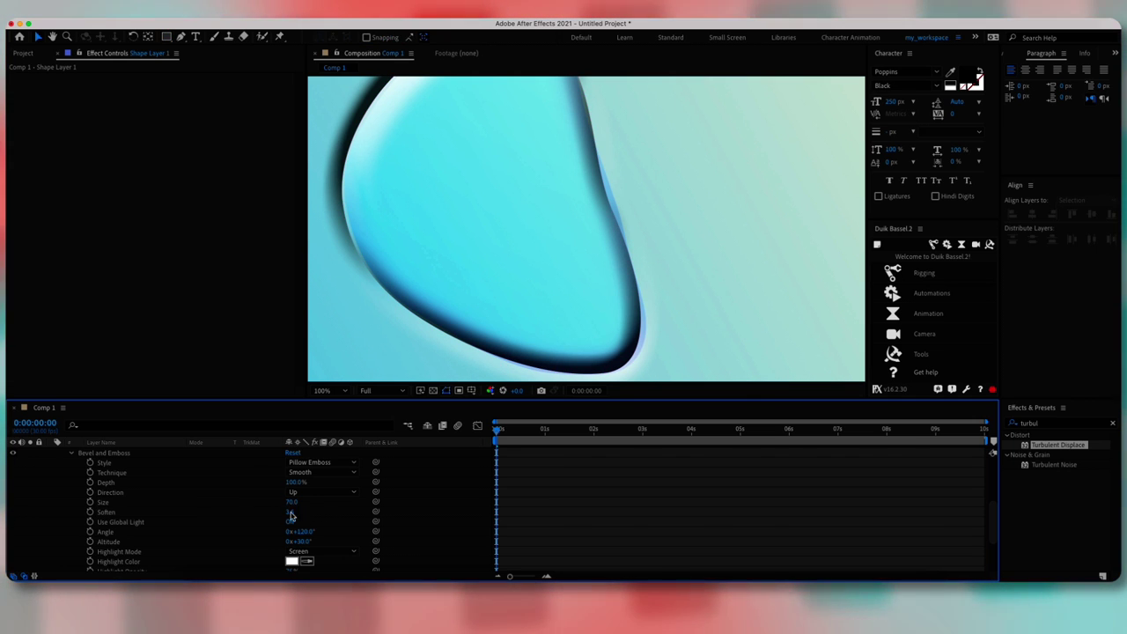
- Set the masked shape layer's Bevel and Emboss Angle to 180° and Altitude to 80°
left_click(303, 532)
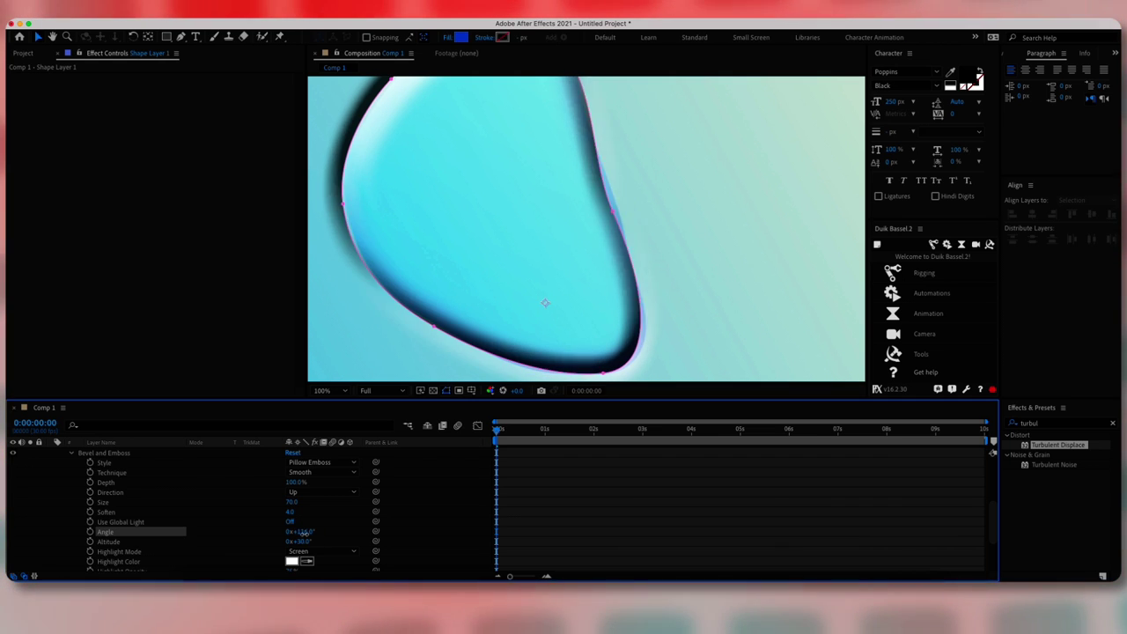
left_click_drag(302, 532, 315, 540)
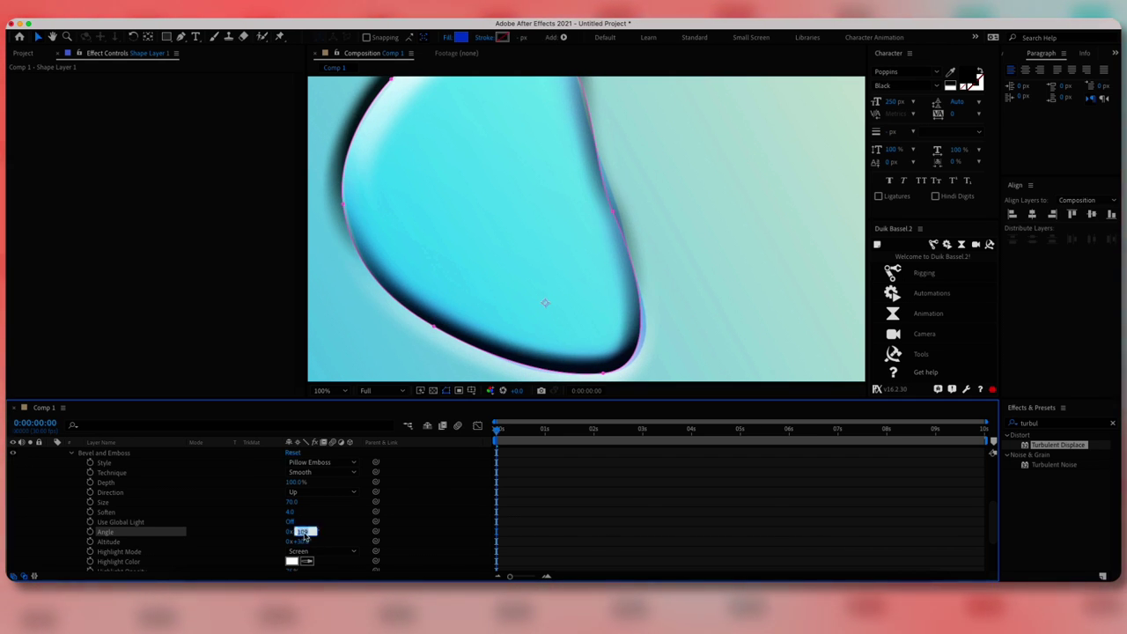
key("Return")
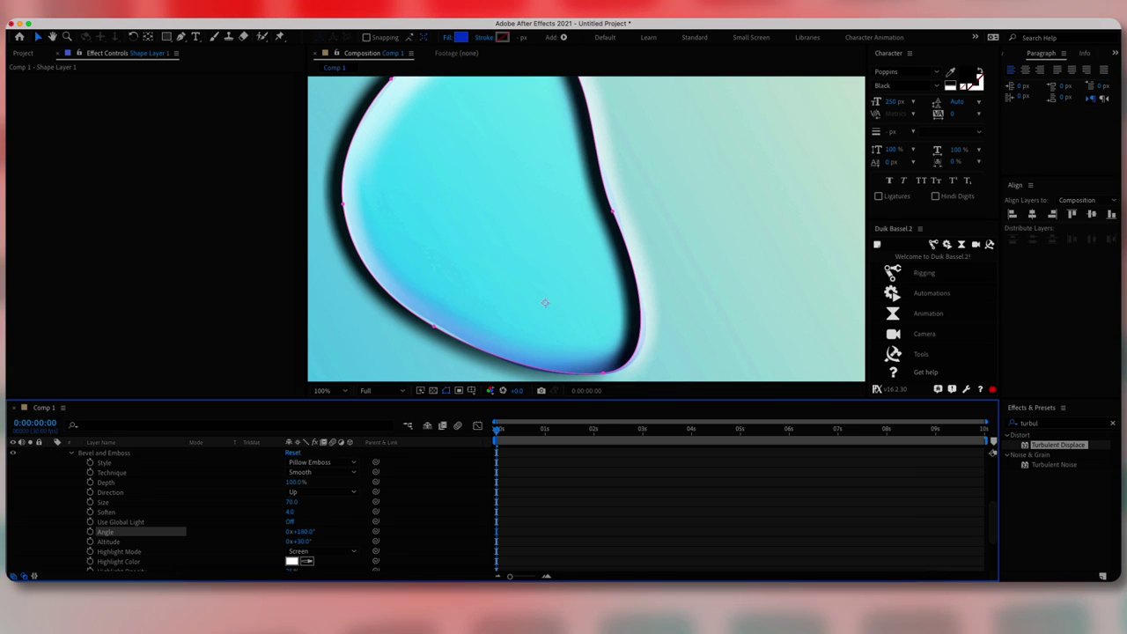
left_click_drag(302, 543, 333, 544)
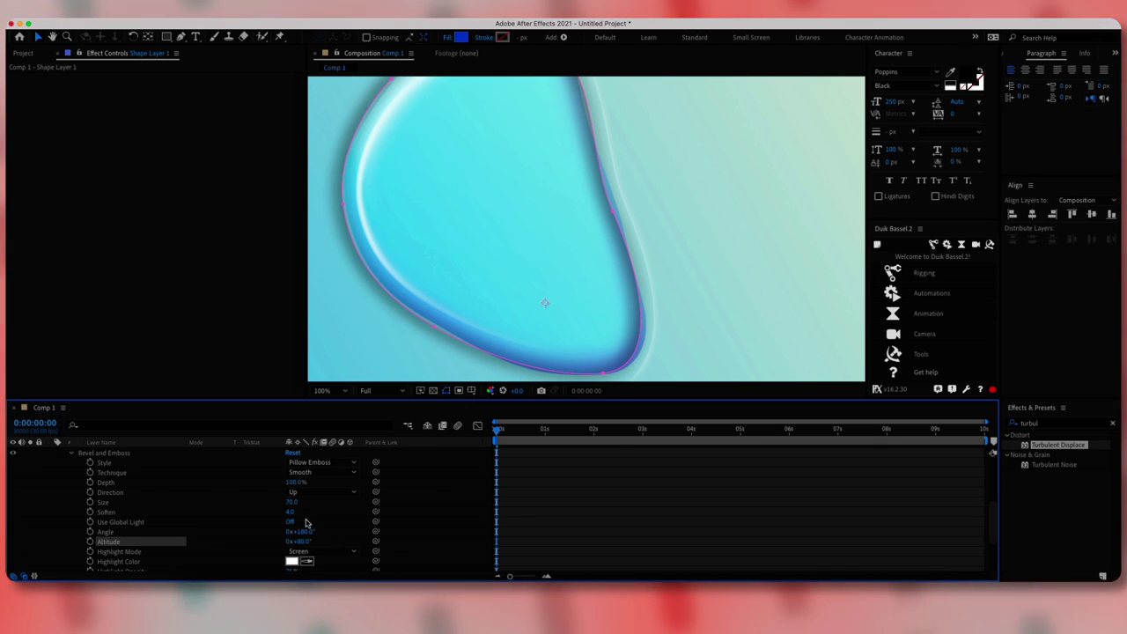
- Change the Bevel and Emboss Highlight Color to magenta EF27F8
scroll(343, 523, "down", 3)
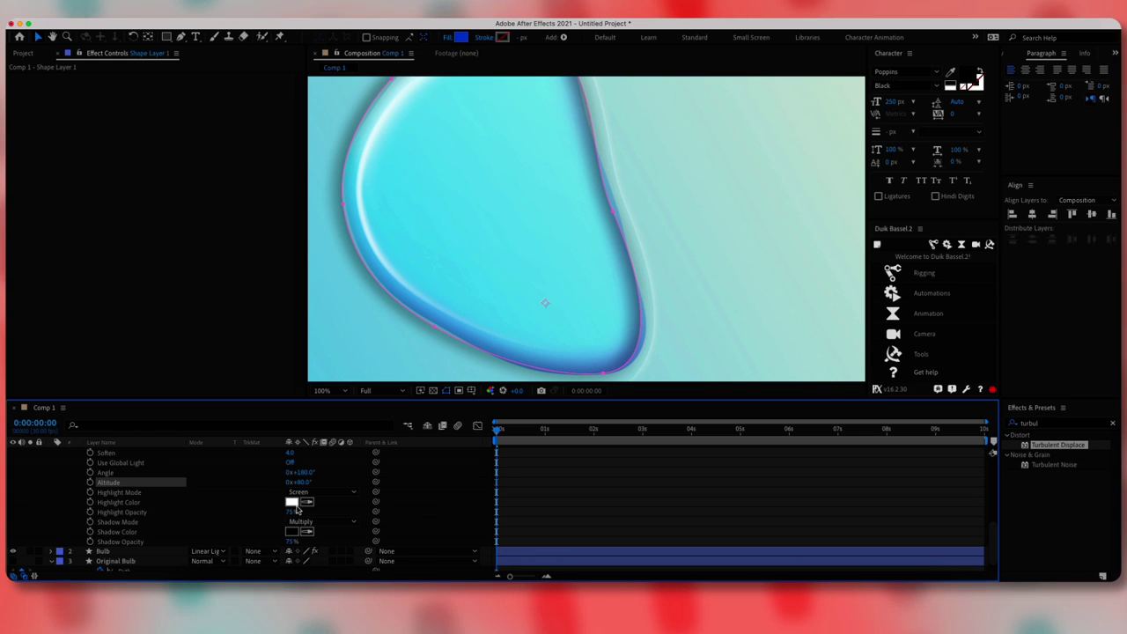
left_click(292, 502)
left_click(703, 276)
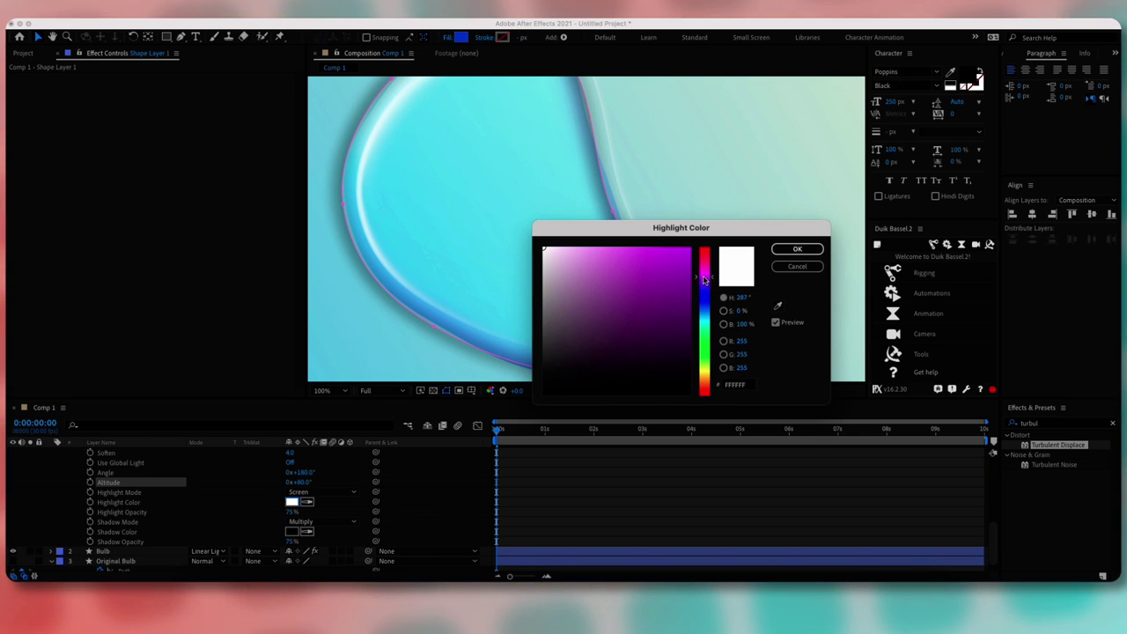
left_click(676, 250)
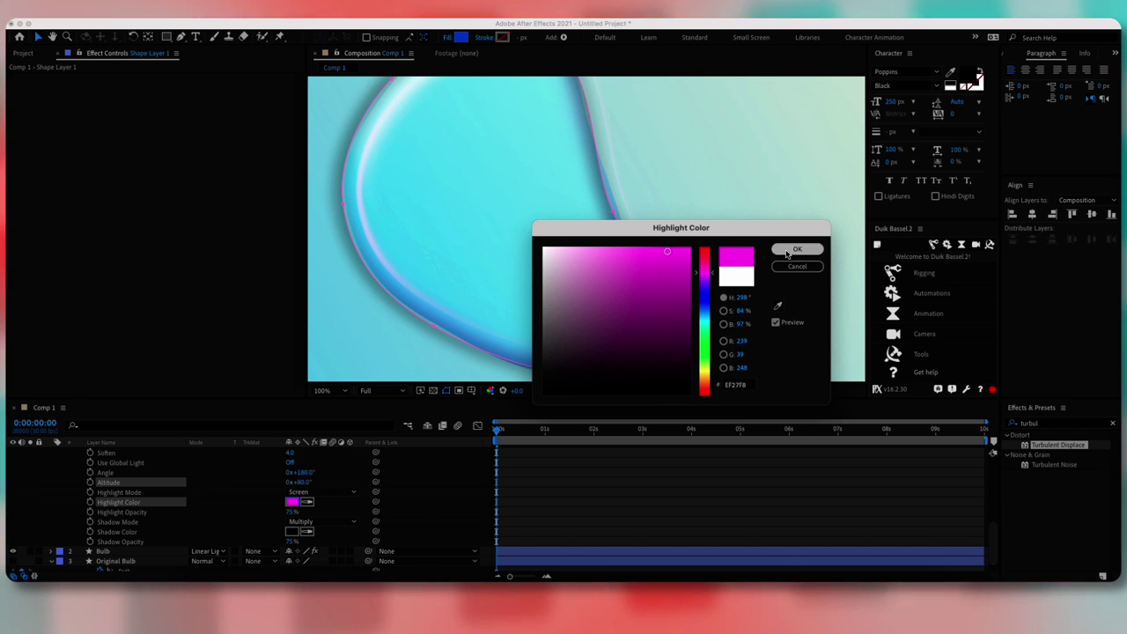
key("Return")
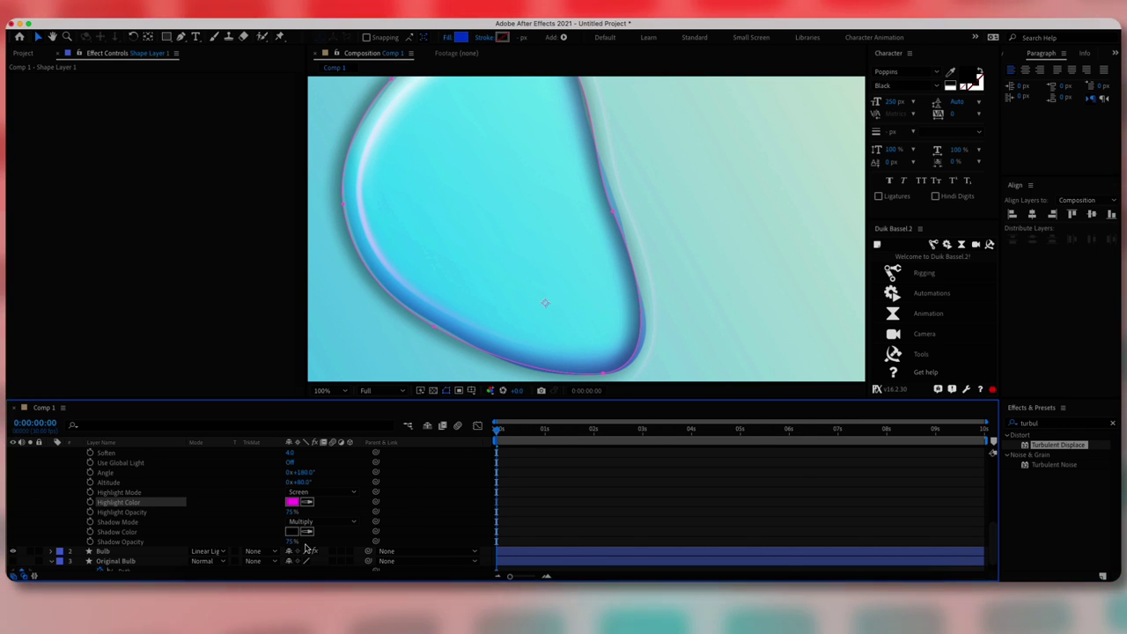
- Set the Bevel and Emboss Shadow Opacity to 0%
left_click(197, 539)
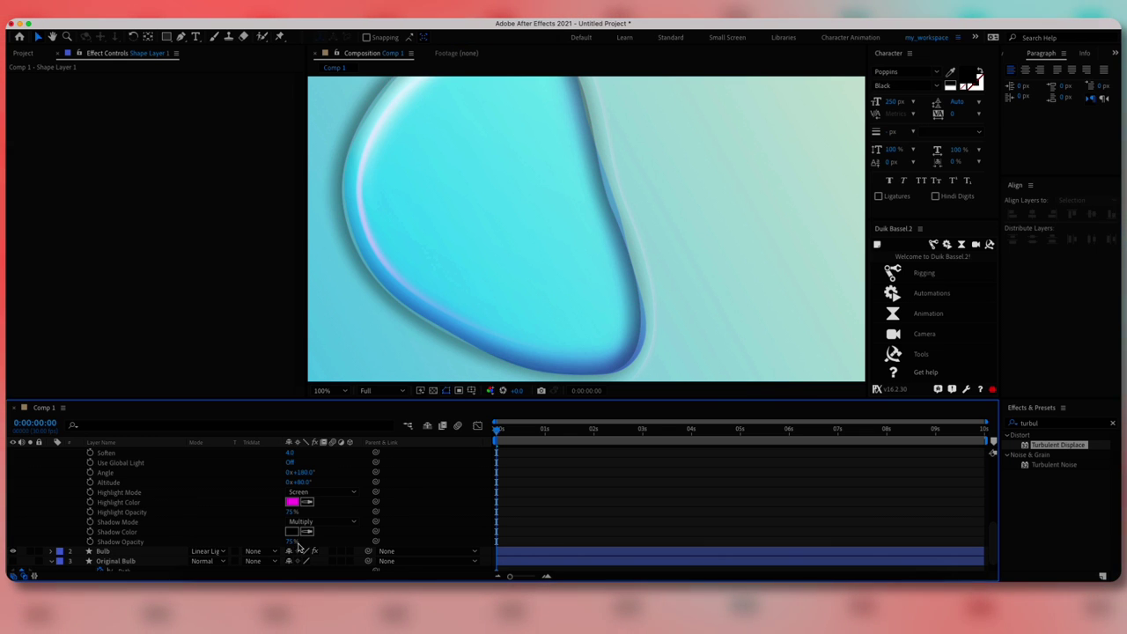
left_click(205, 542)
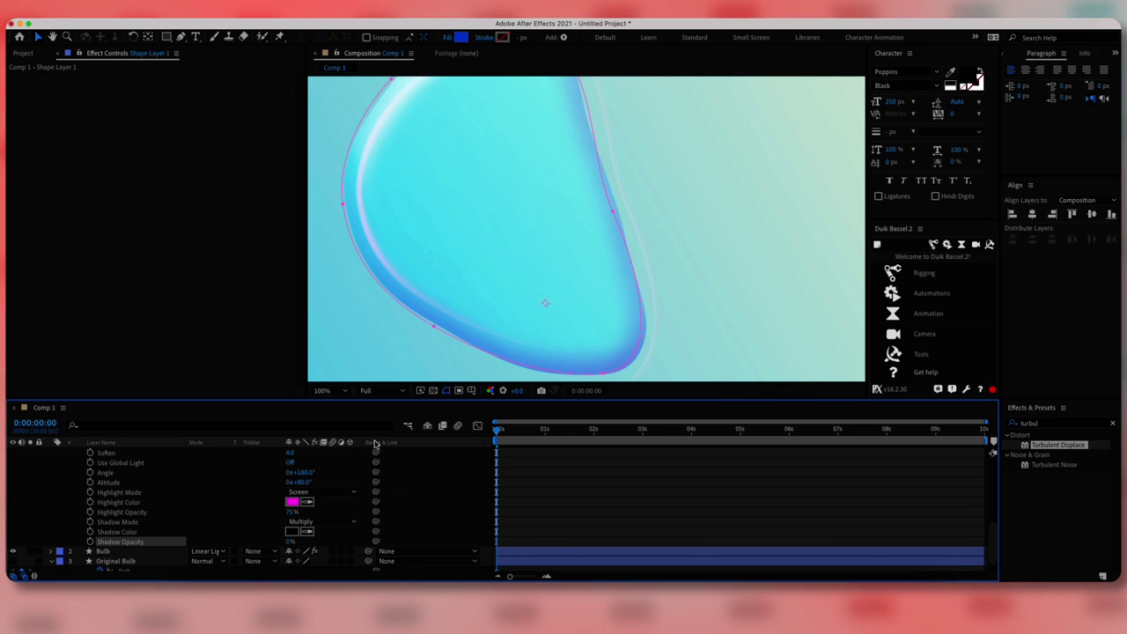
left_click_drag(483, 246, 493, 272)
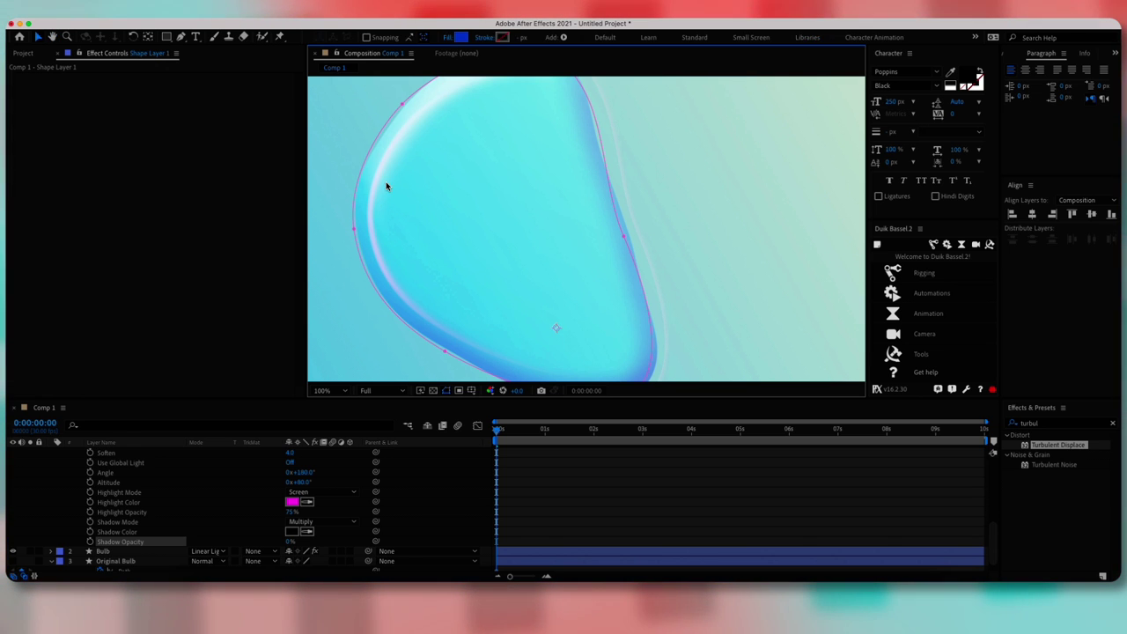
- Set the Bevel and Emboss Soften to 9 and its Size to 69
scroll(232, 500, "up", 6)
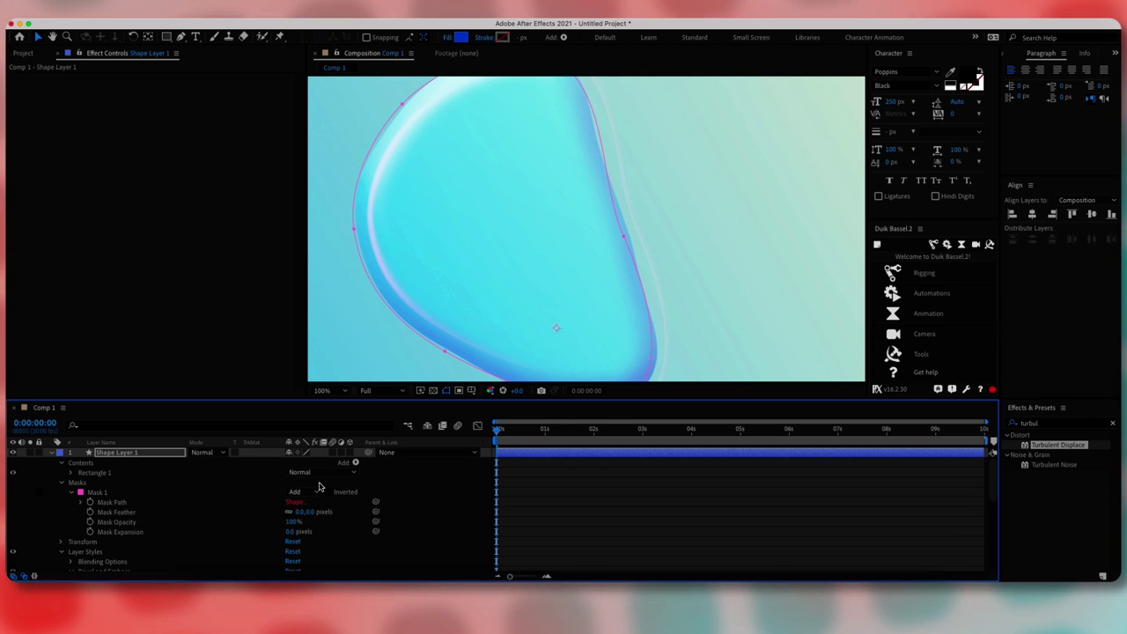
scroll(220, 512, "down", 5)
scroll(220, 512, "down", 3)
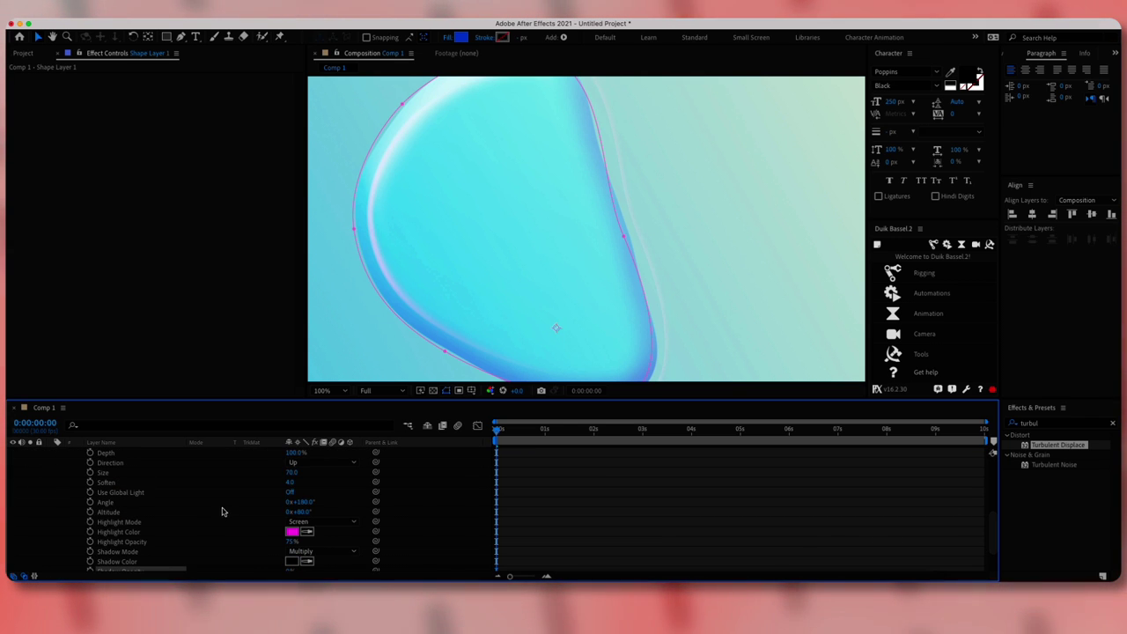
left_click(132, 483)
left_click_drag(355, 483, 330, 486)
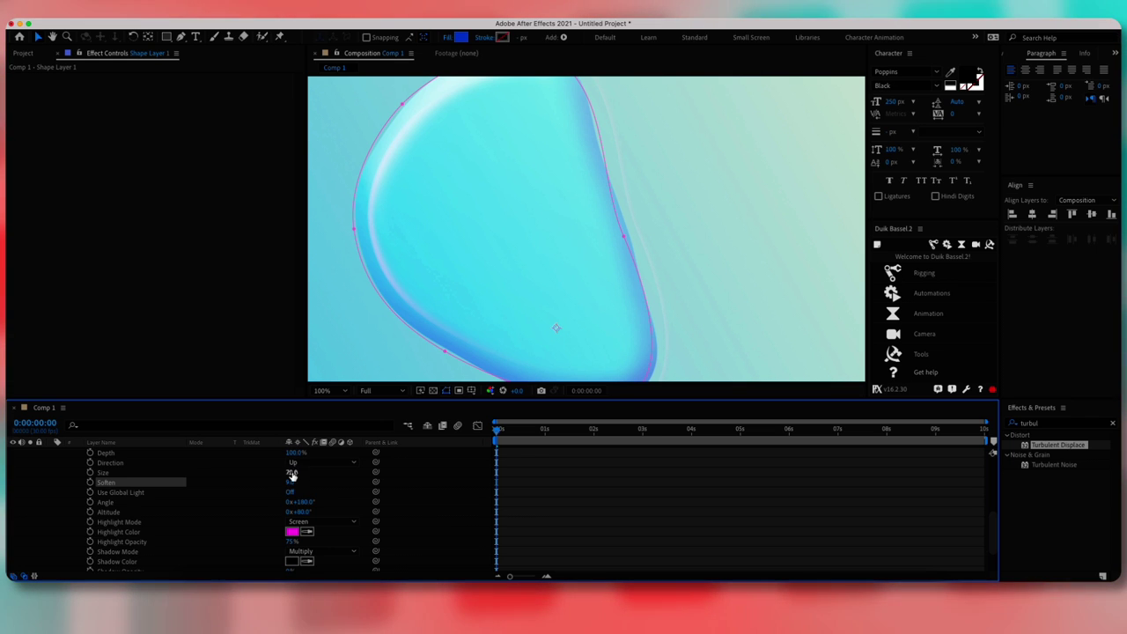
mouse_move(292, 475)
left_mouse_down()
mouse_move(283, 475)
mouse_move(293, 476)
left_mouse_up()
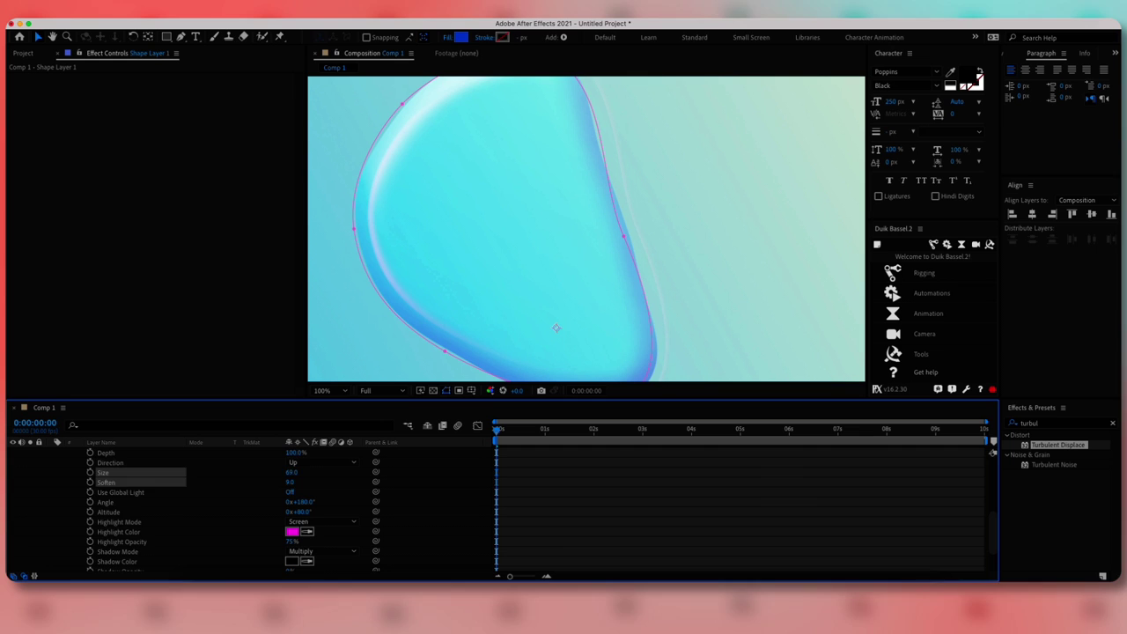
- Rename the masked shape layer as Internal Shadow
scroll(264, 502, "up", 6)
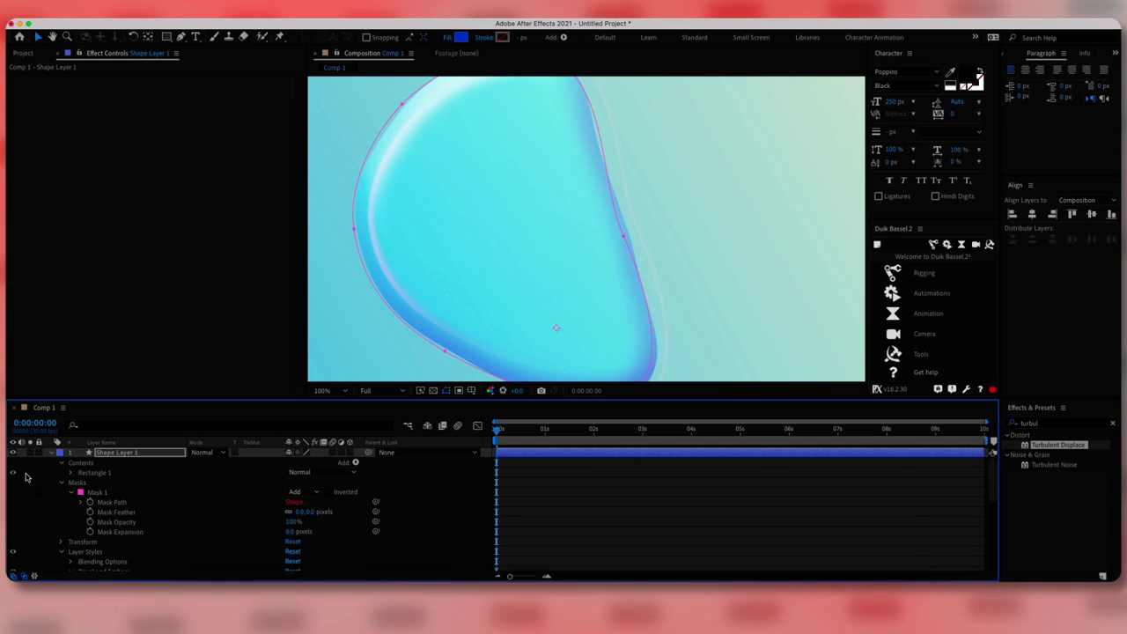
key("Return")
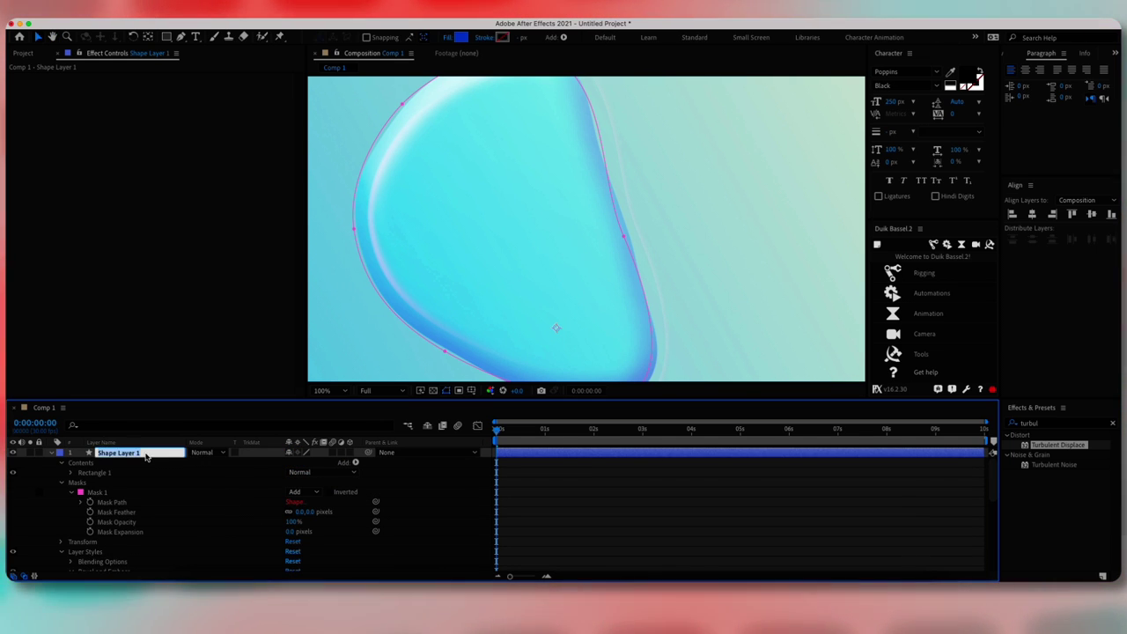
type("Internal Shadow")
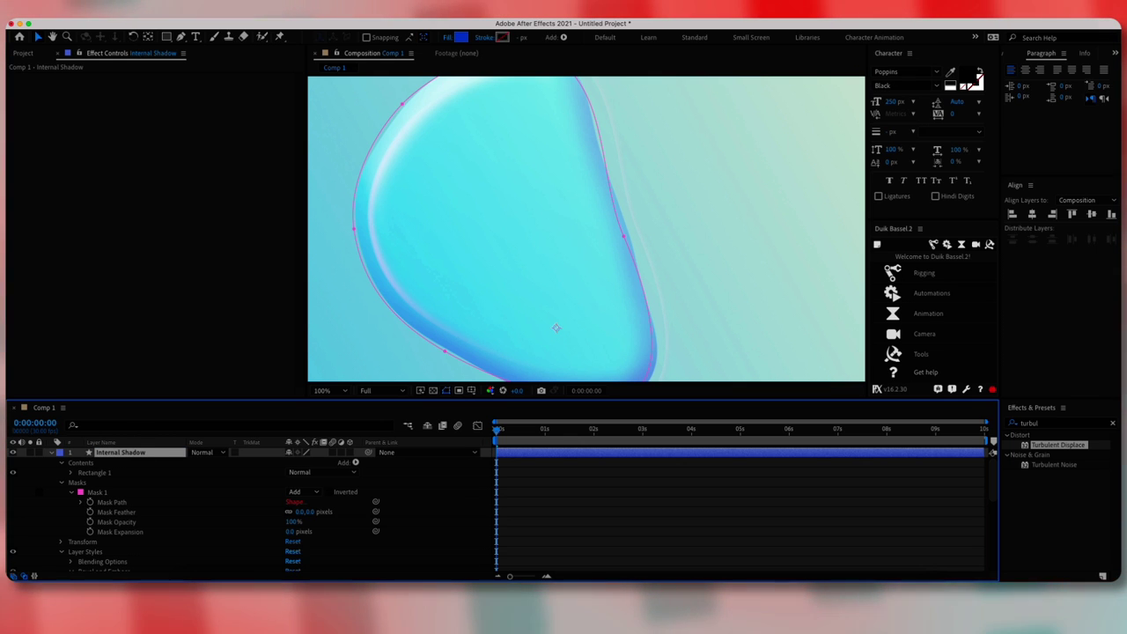
left_click(214, 522)
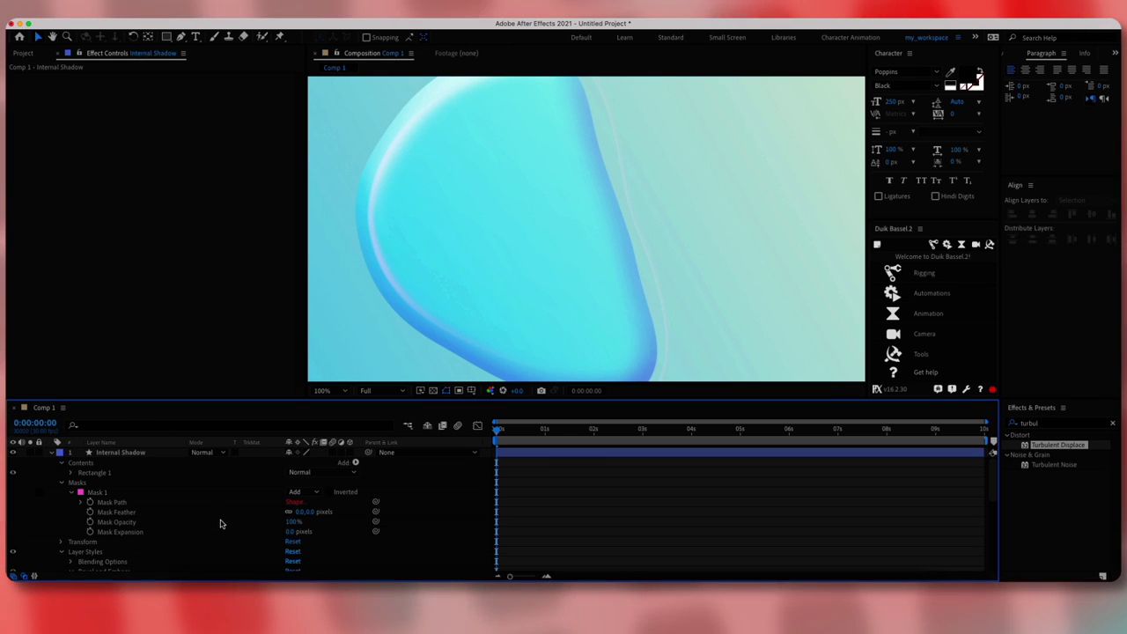
- Set the Internal Shadow mask's feather to 10 pixels and its opacity to 80%
left_click_drag(311, 516, 315, 515)
left_click(301, 513)
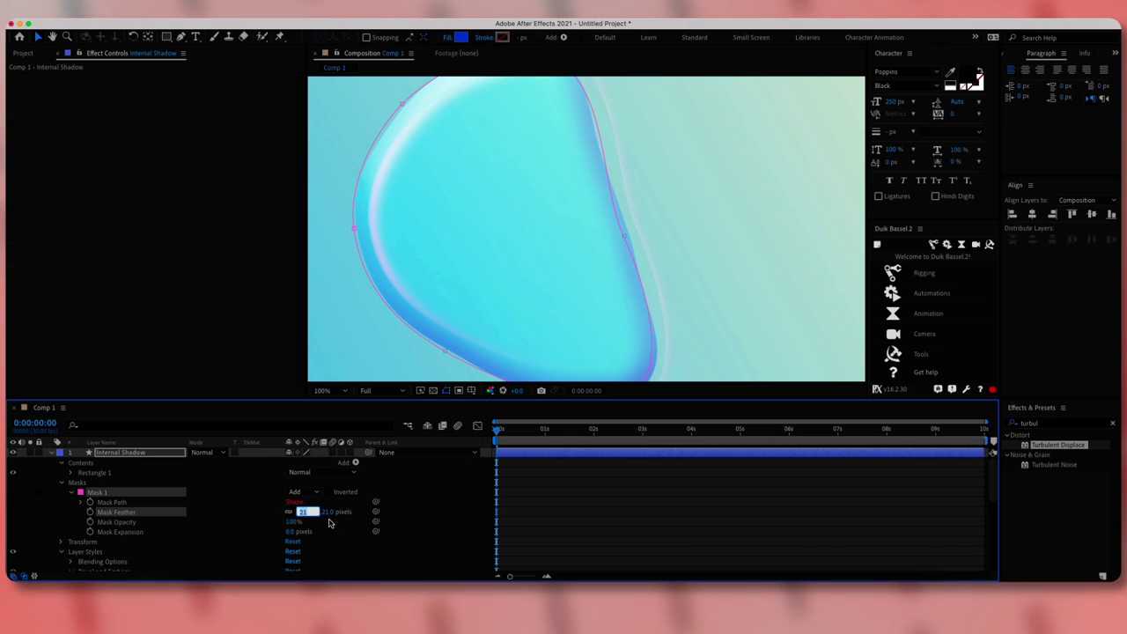
type("10")
key("Return")
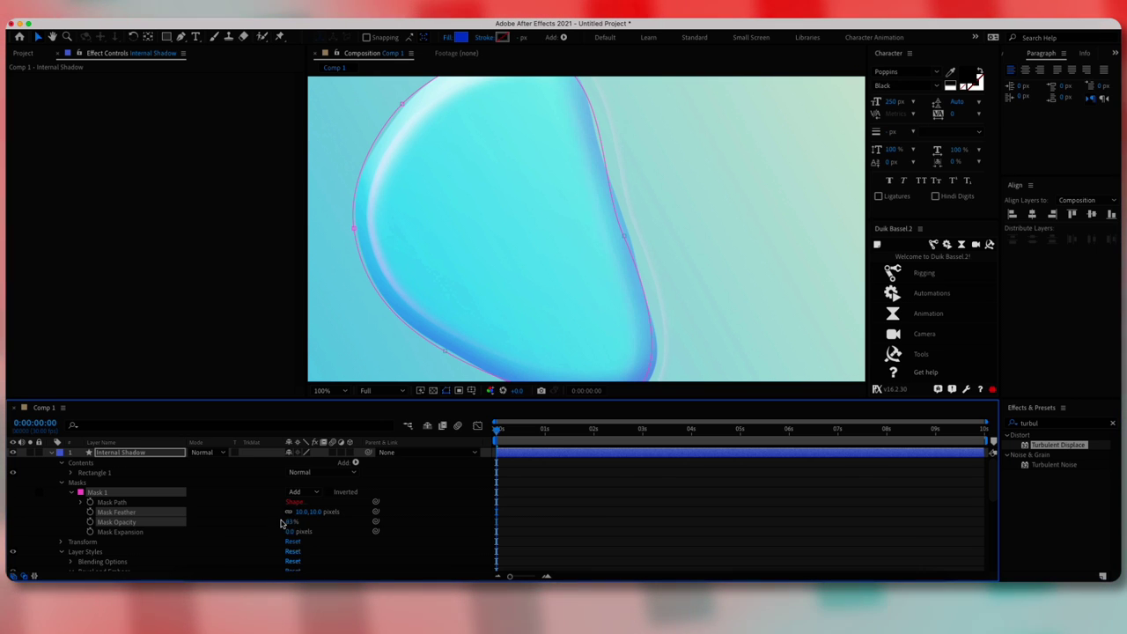
left_click(291, 523)
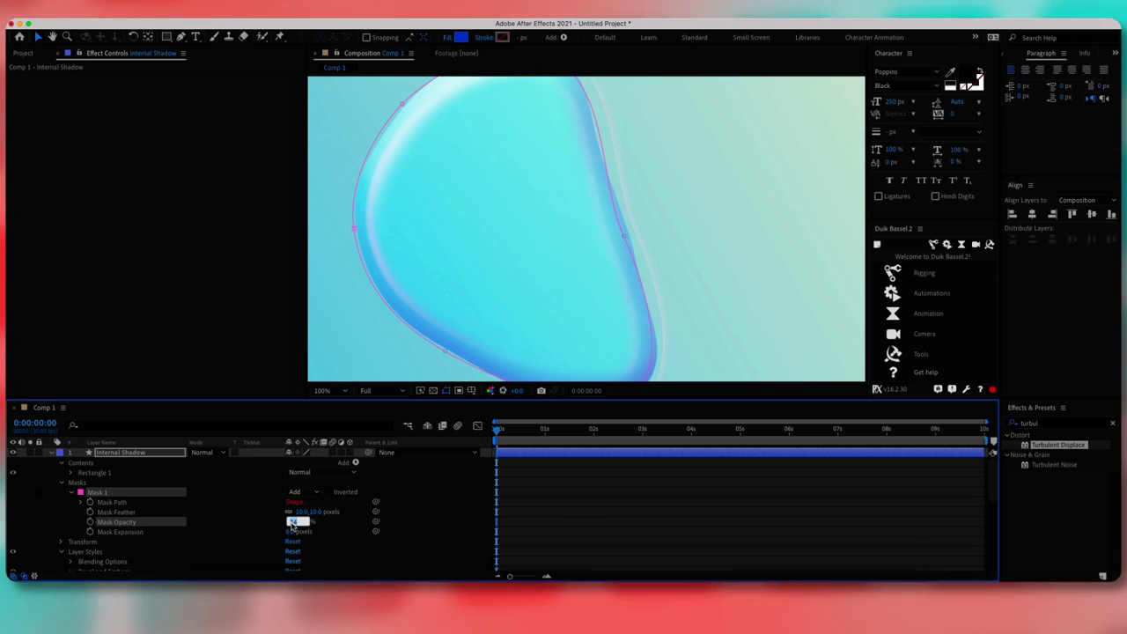
type("80")
key("Return")
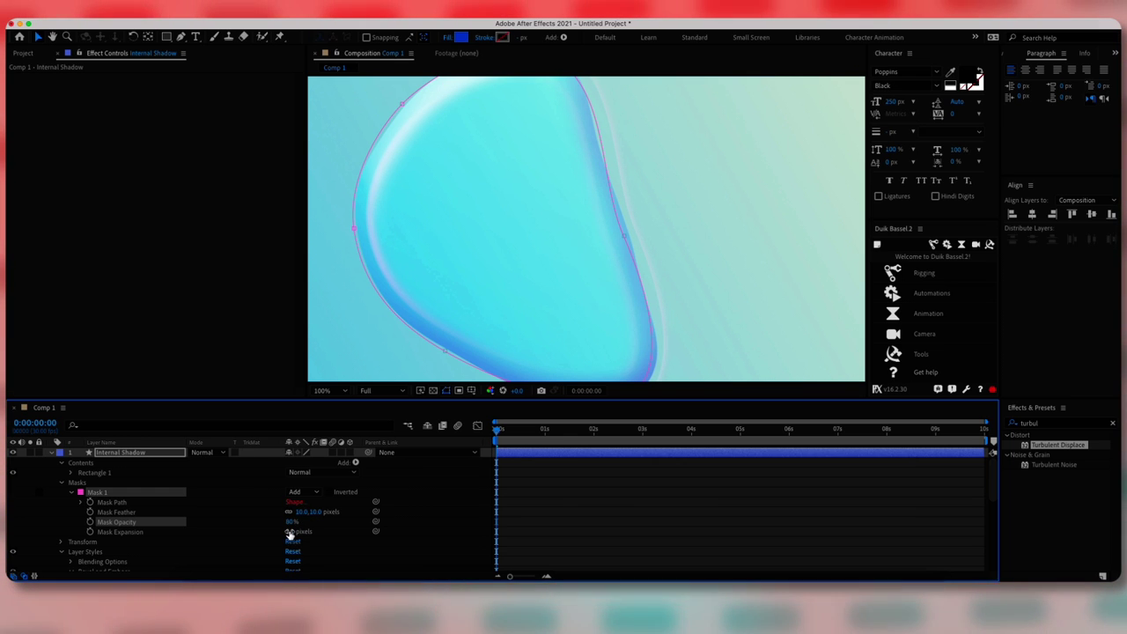
- Set the Internal Shadow mask's expansion to -30 pixels and collapse the layer's properties
left_click_drag(290, 534, 273, 539)
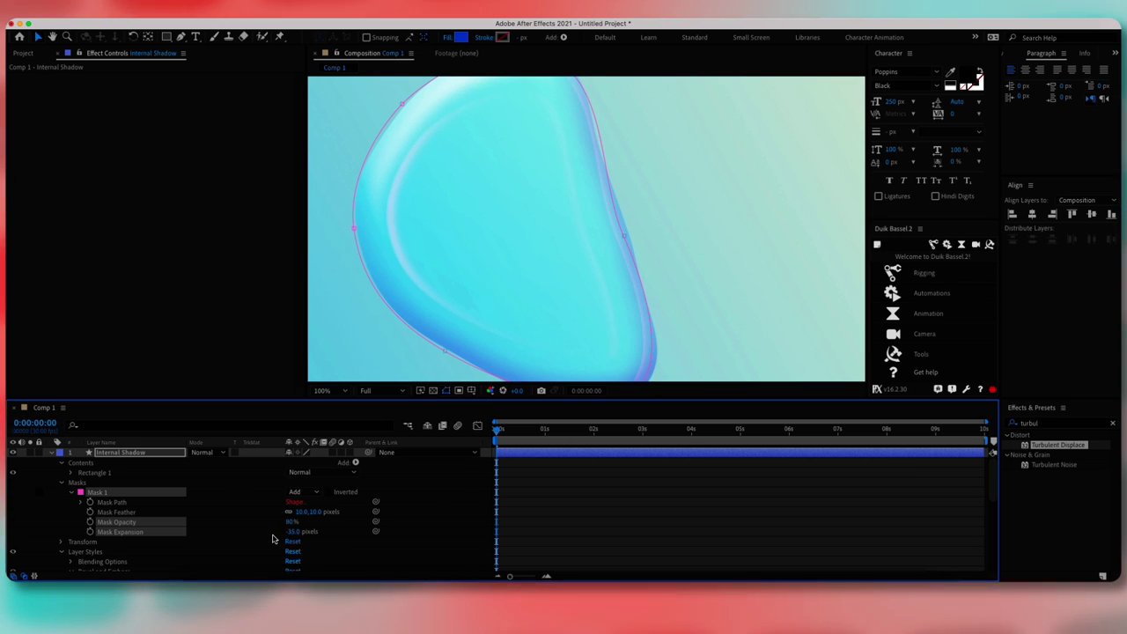
left_click(294, 532)
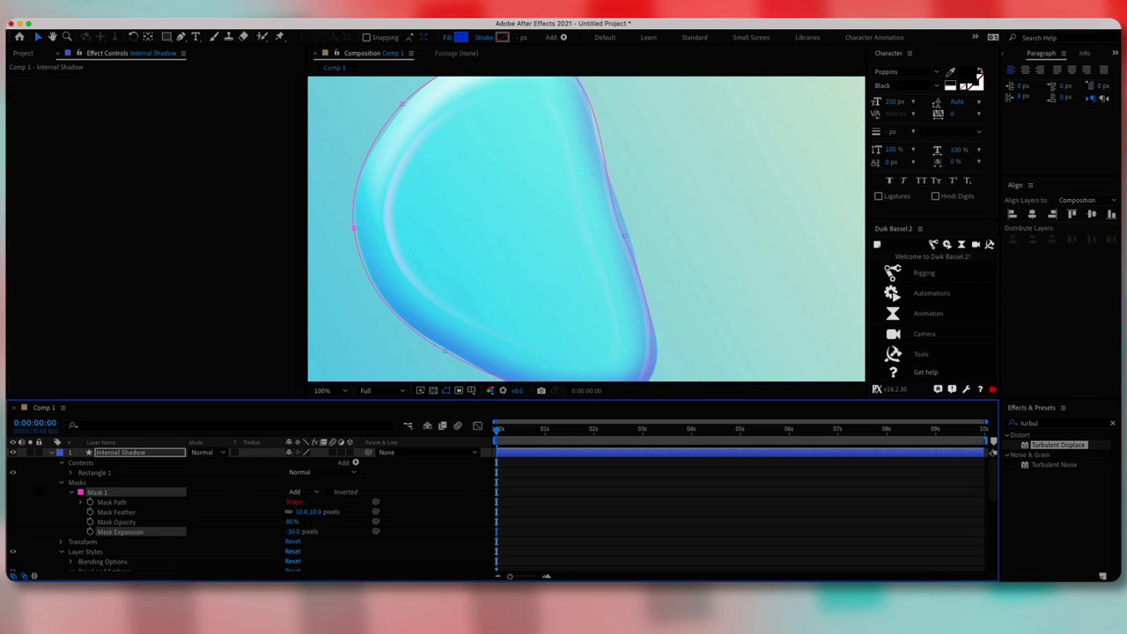
type("80")
left_click(293, 532)
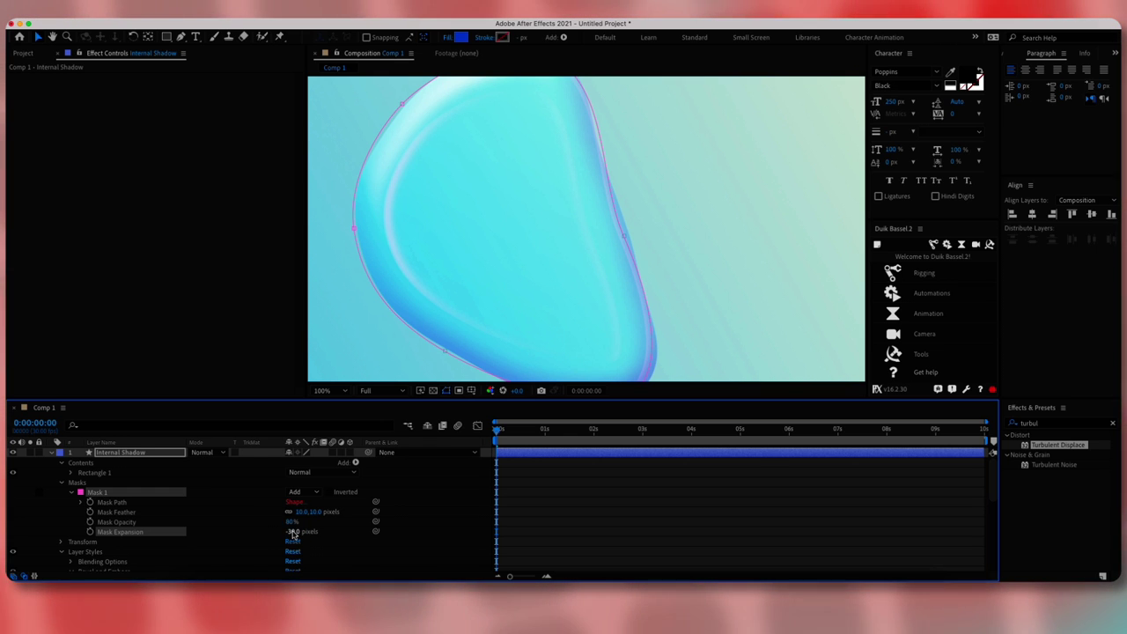
type("4")
key("Return")
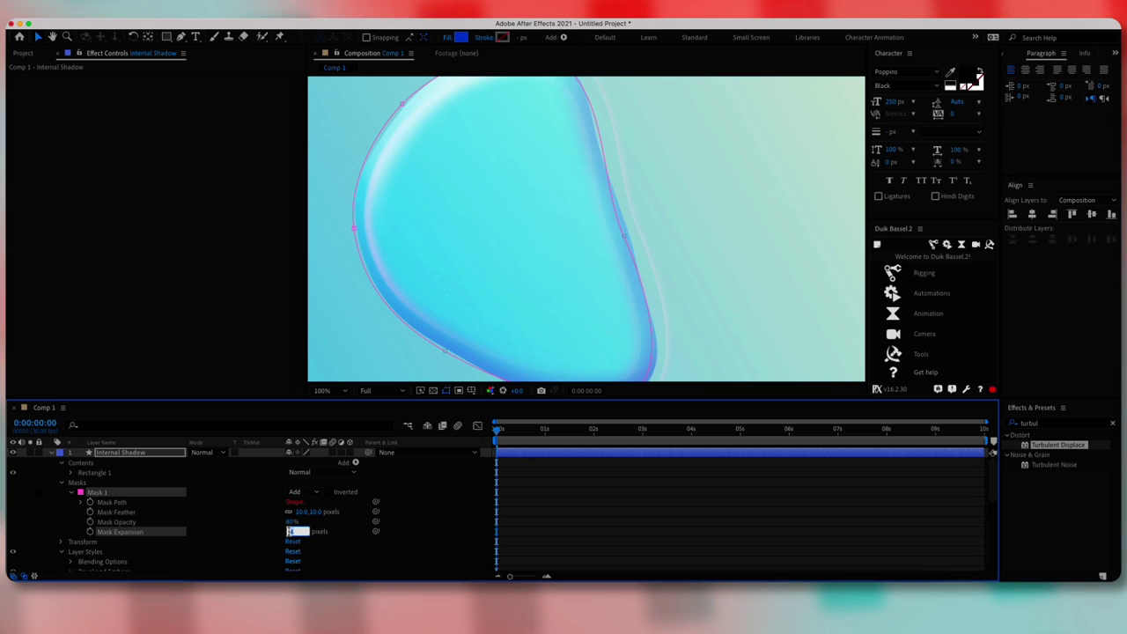
key("Return")
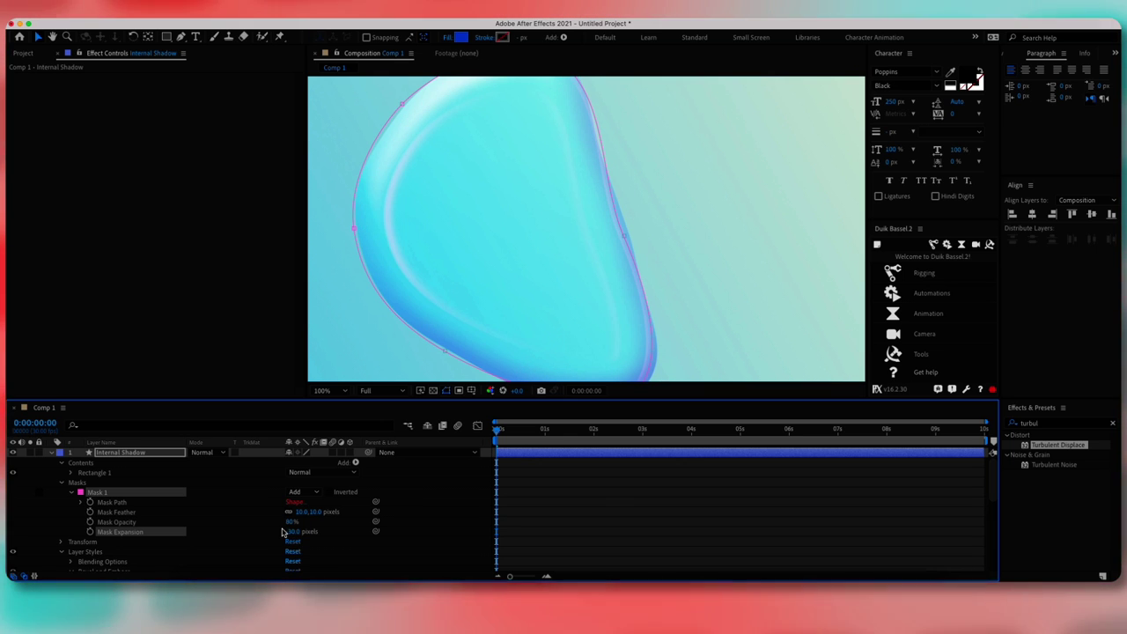
left_click(488, 519)
scroll(491, 280, "down", 1)
left_click_drag(553, 277, 547, 264)
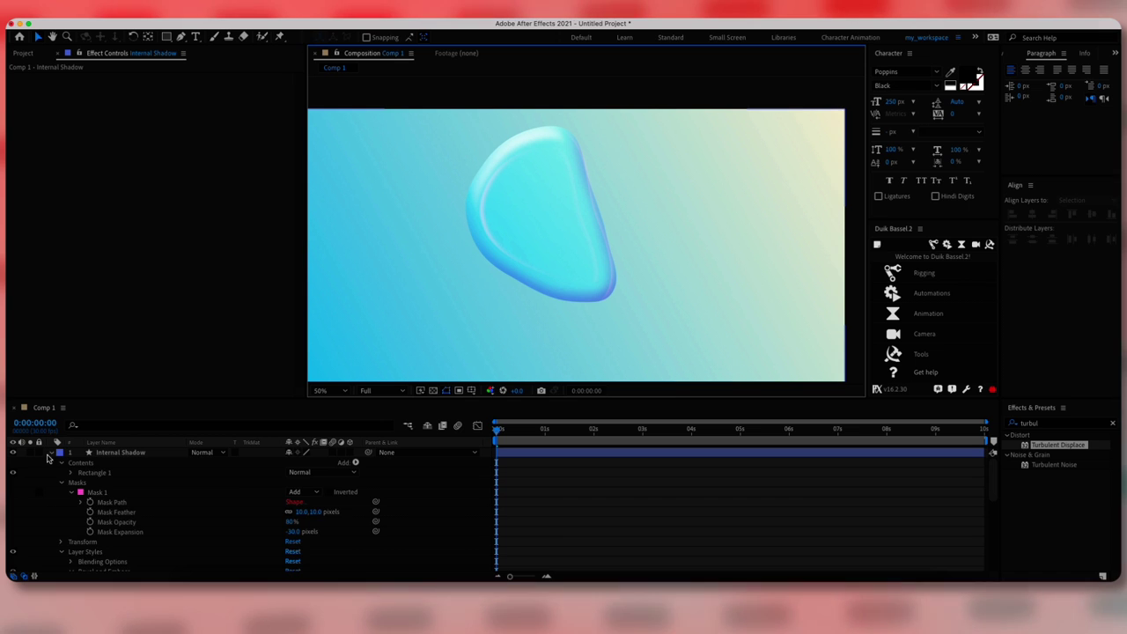
left_click(51, 453)
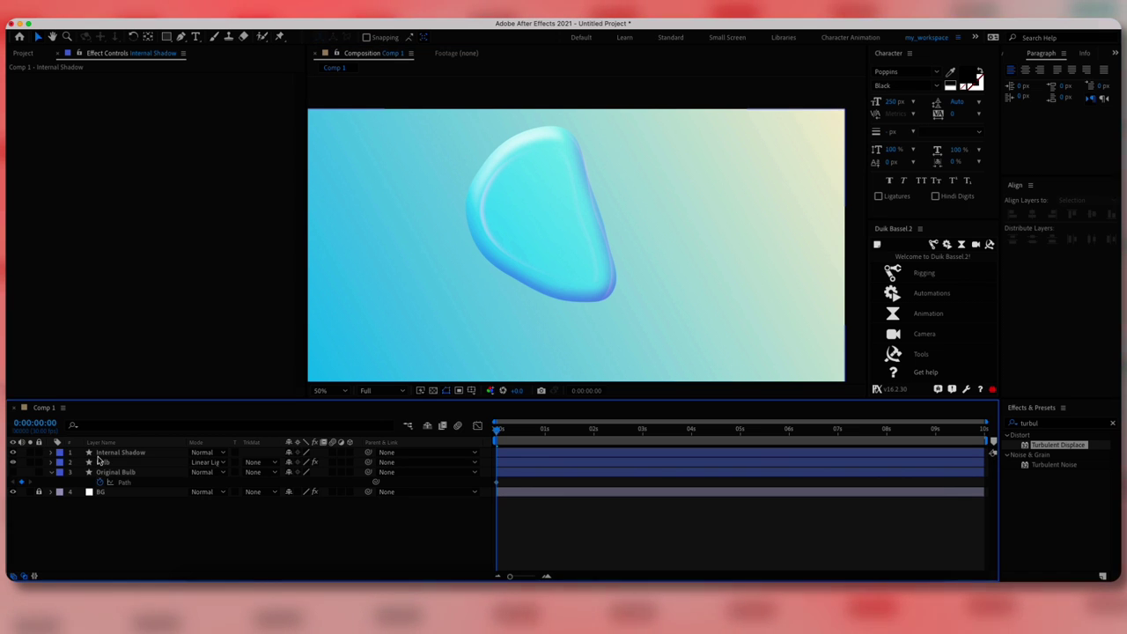
- Add a new full-frame rectangle shape layer and convert its rectangle to a Bezier path
double_click(167, 36)
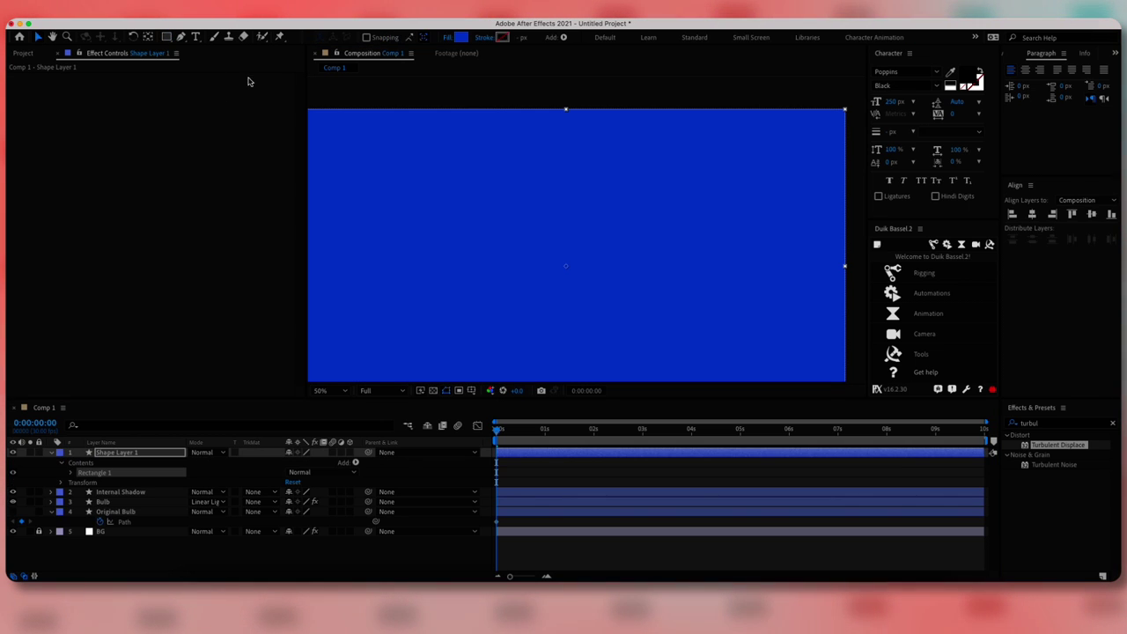
left_click(71, 473)
right_click(108, 483)
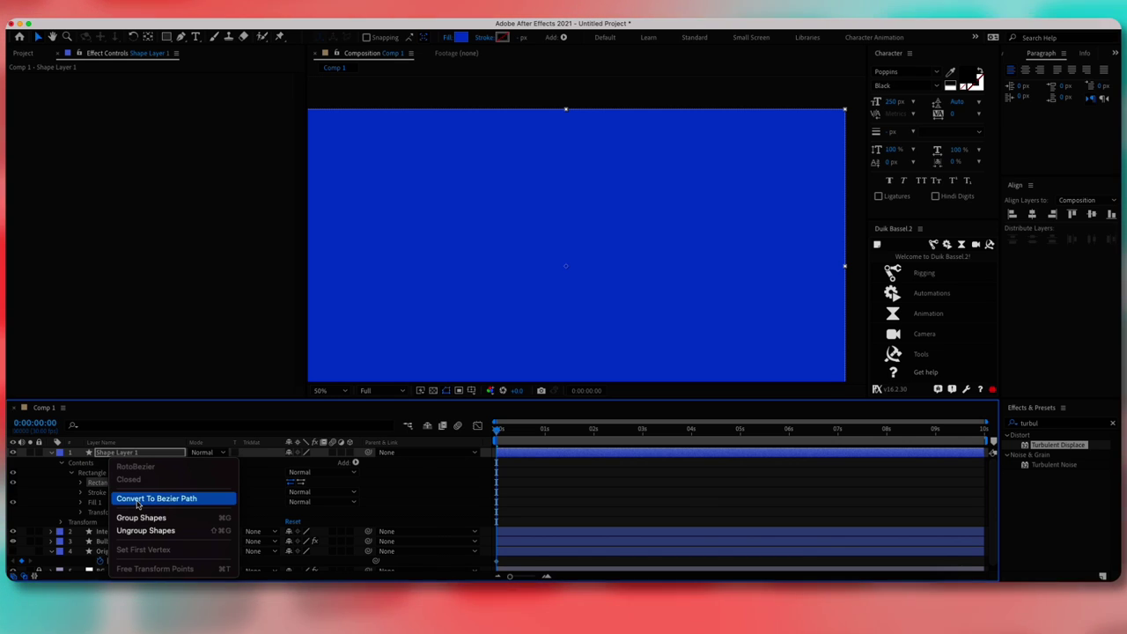
left_click(137, 500)
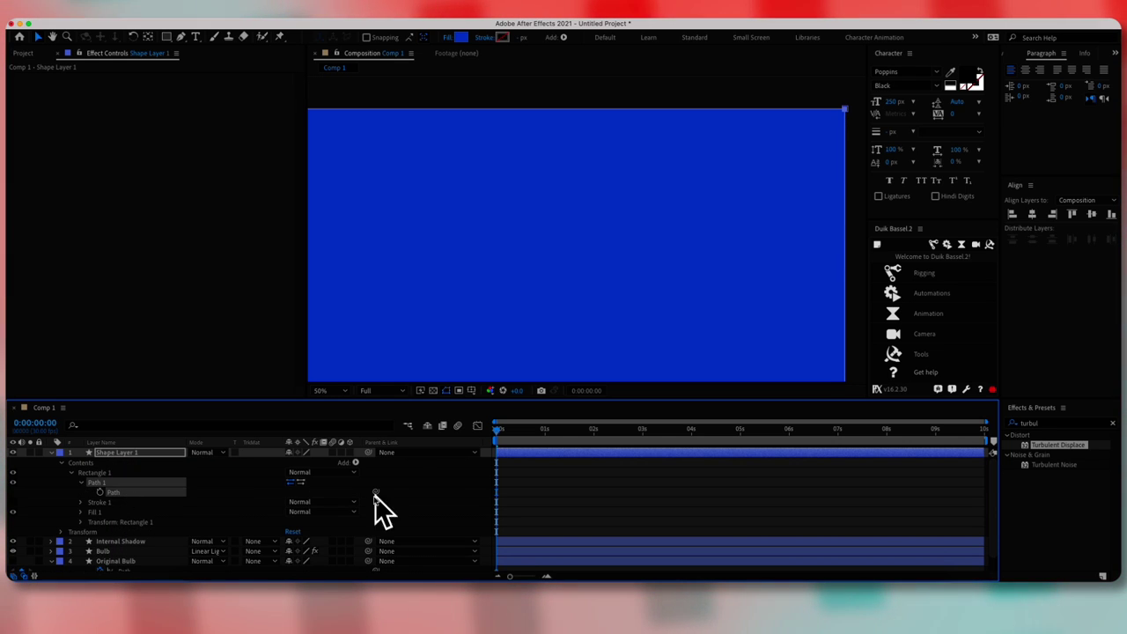
- Link the new shape layer's path to the Original Bulb layer's path
left_click_drag(185, 502, 143, 542)
scroll(138, 515, "up", 1)
- Add a rectangular mask to the new shape layer and link its mask path to the blob's path
left_click(123, 454)
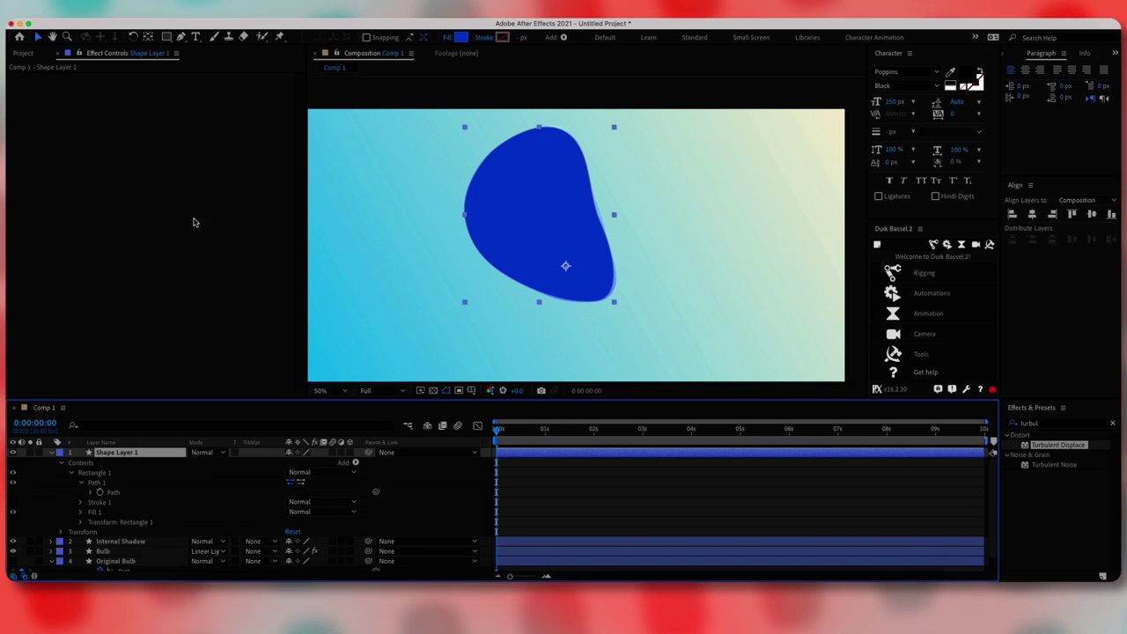
key("q")
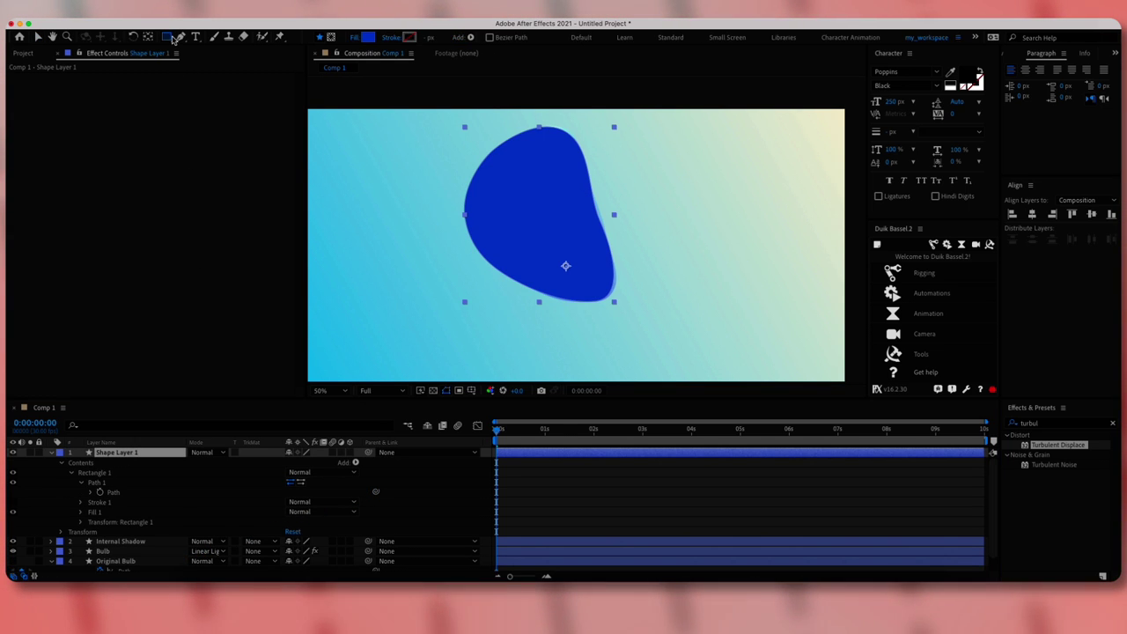
left_click(332, 38)
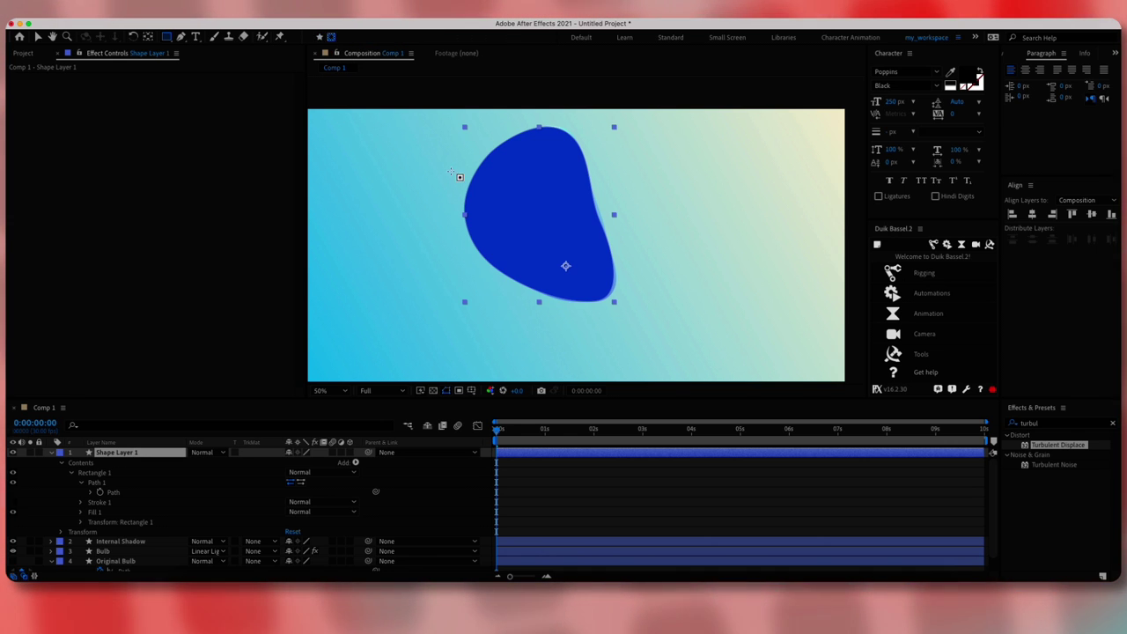
left_click_drag(468, 150, 595, 239)
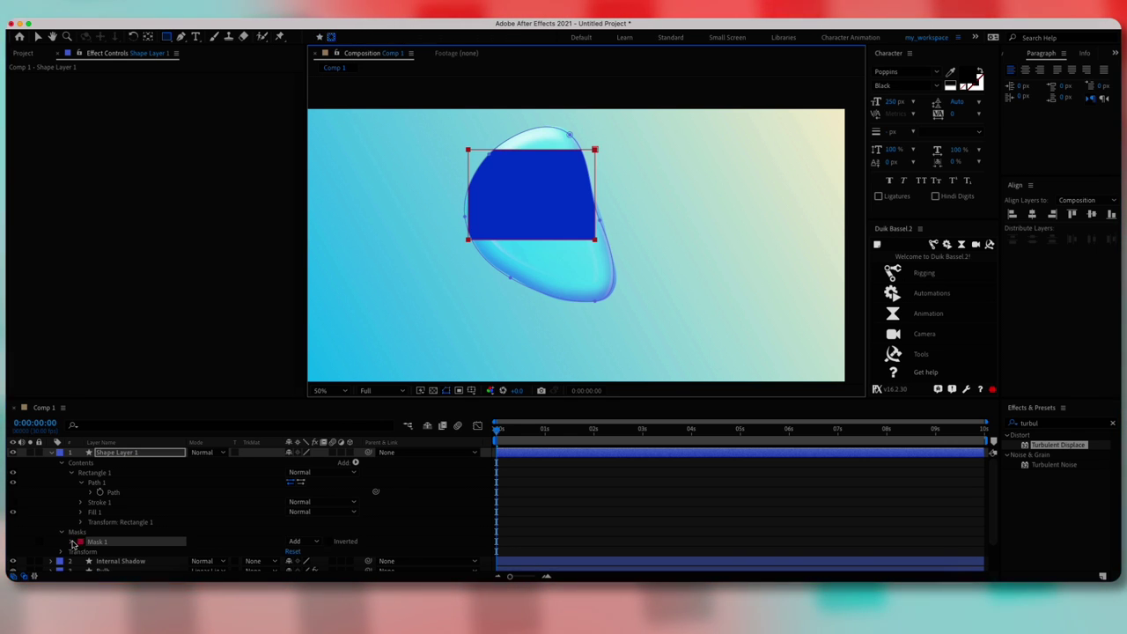
left_click(72, 542)
left_click_drag(376, 506, 144, 562)
scroll(144, 529, "up", 3)
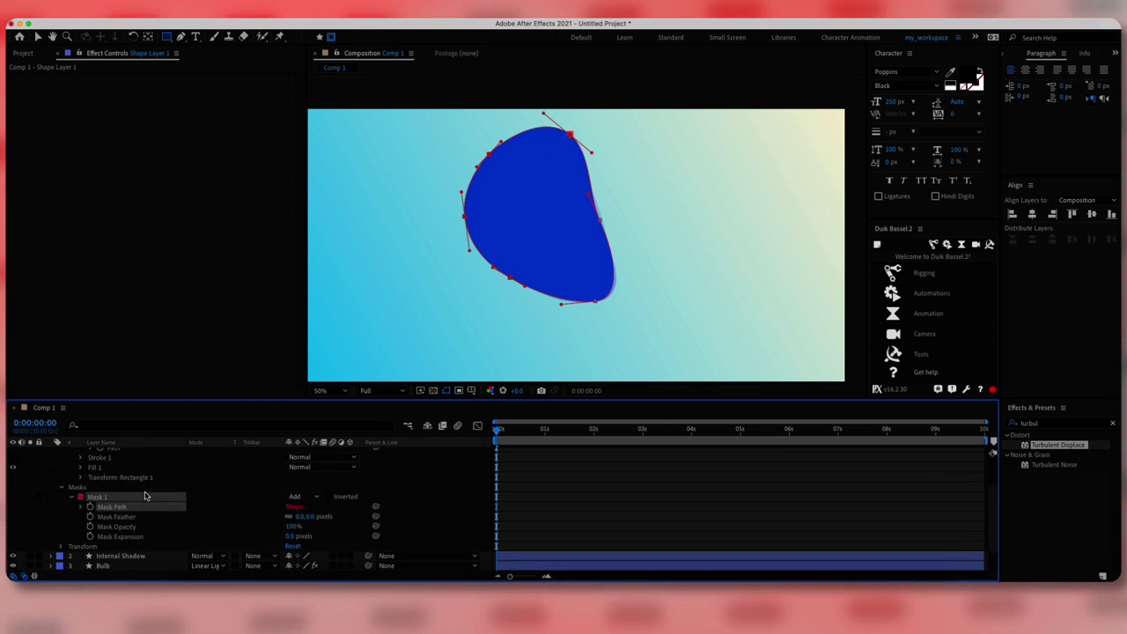
- Rename the new shape layer External Gradient and apply the 4-Color Gradient effect to it
left_click(147, 454)
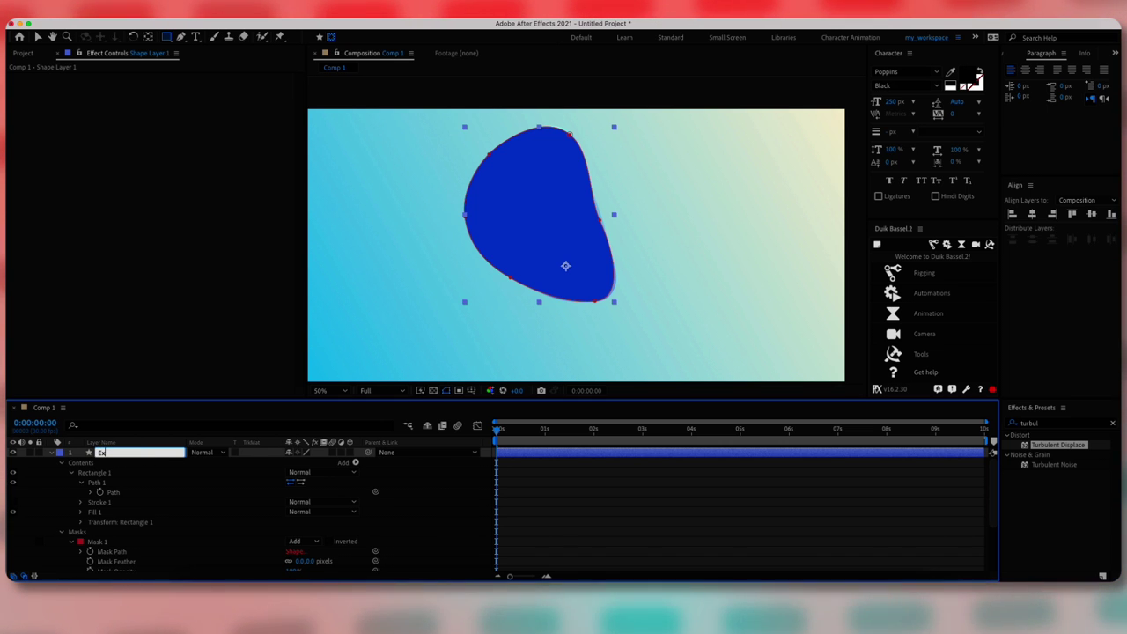
type("External Gradient")
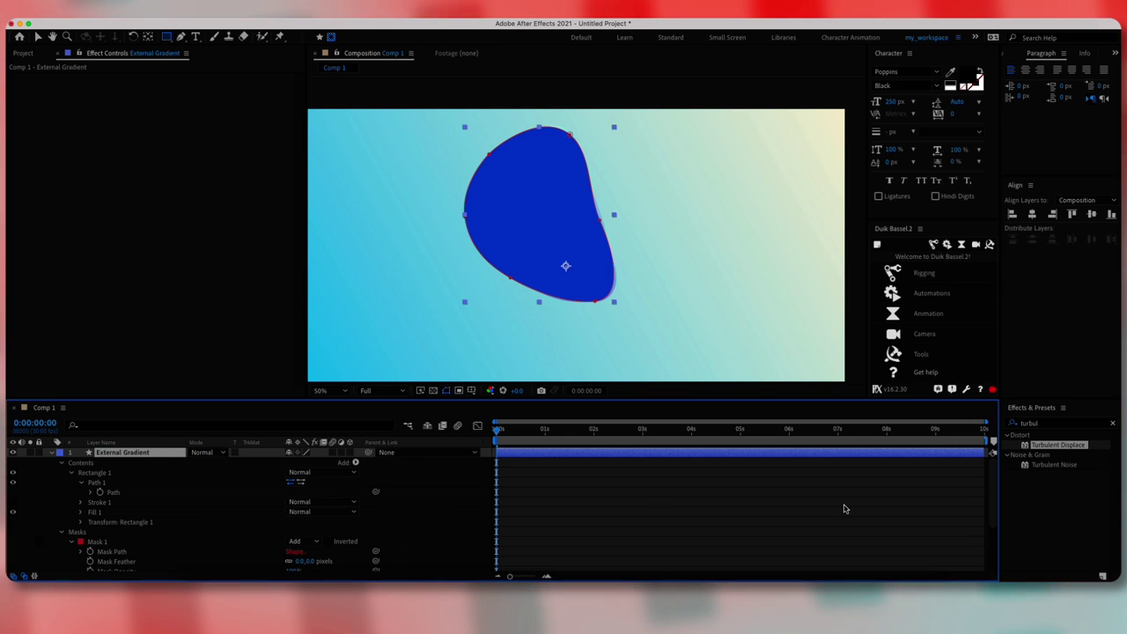
left_click(1079, 423)
type("col")
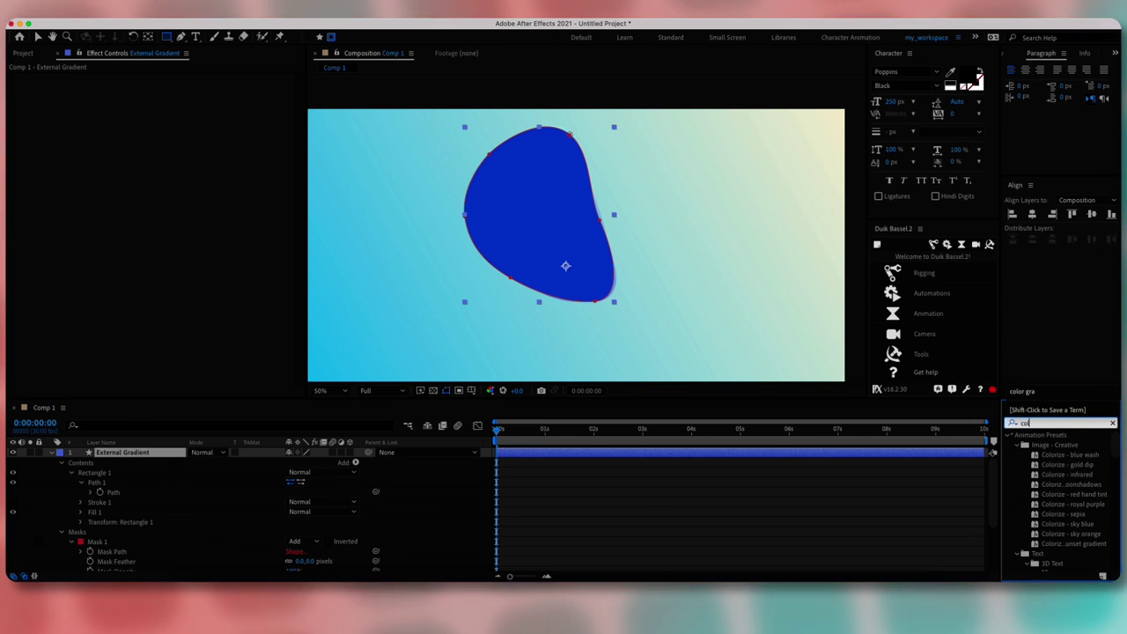
type("or gra")
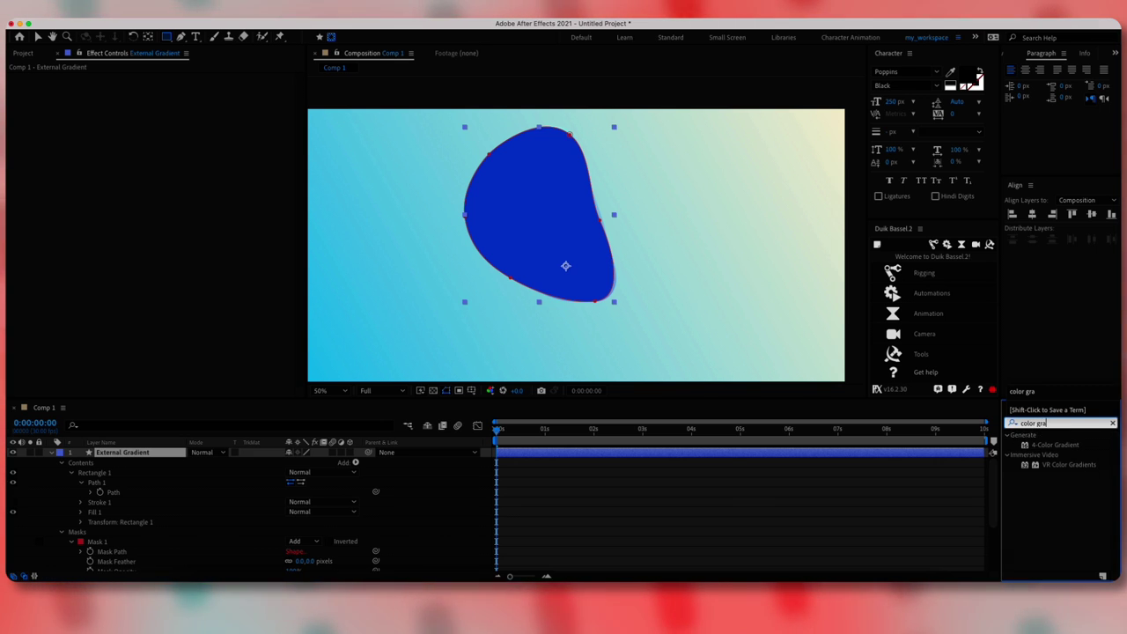
double_click(1055, 444)
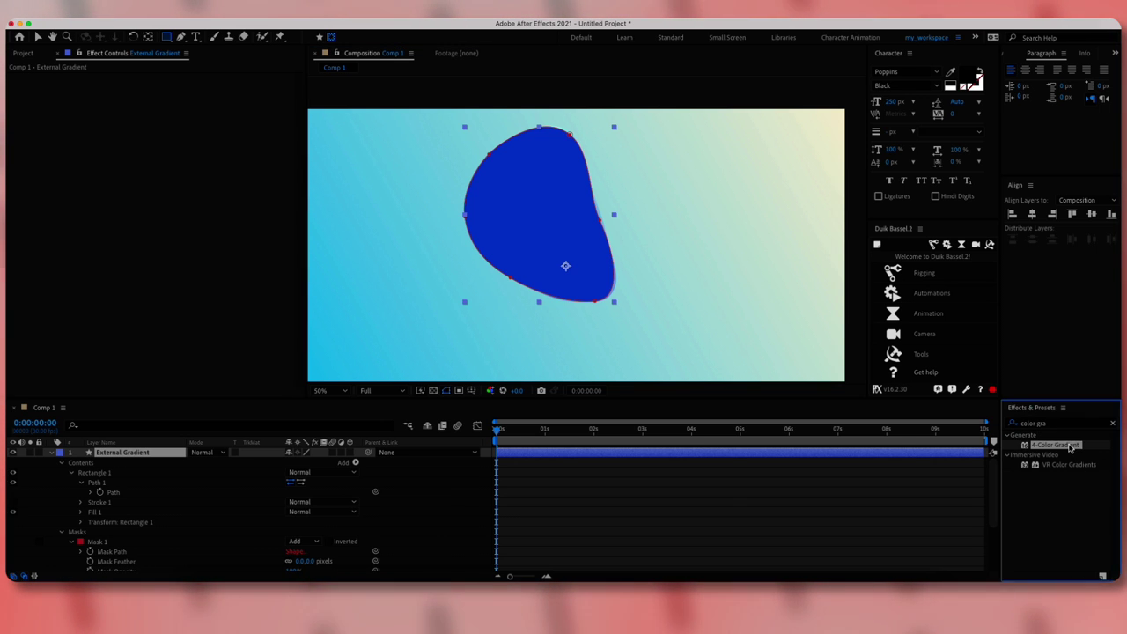
- Set the 4-Color Gradient's Color 1 to red and Color 2 to bright magenta
left_click(170, 107)
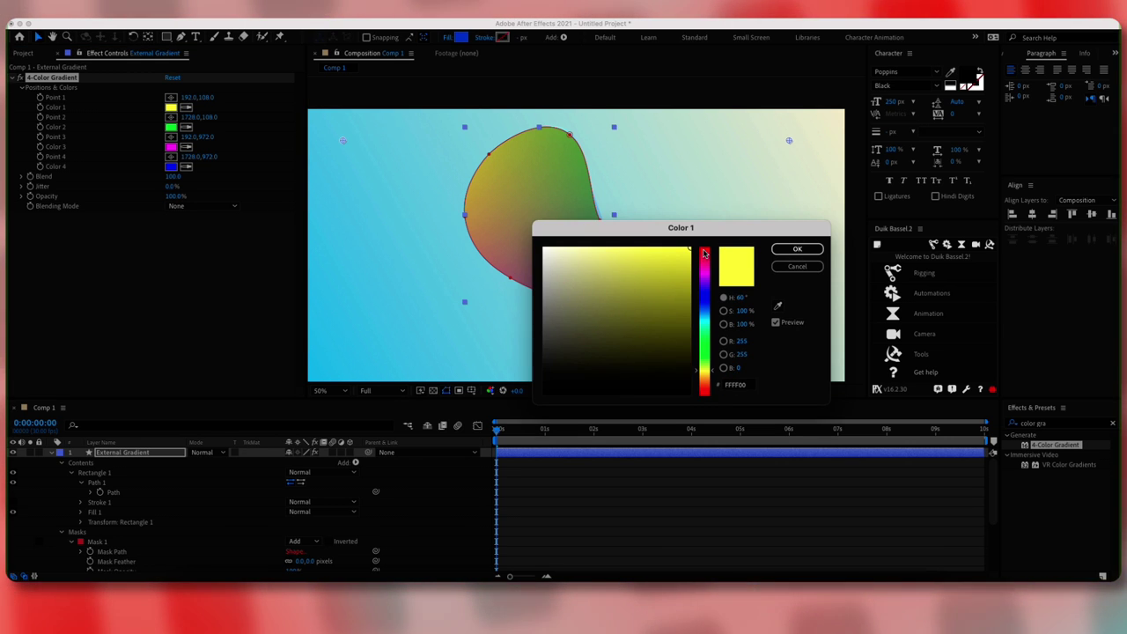
left_click(705, 252)
left_click(775, 250)
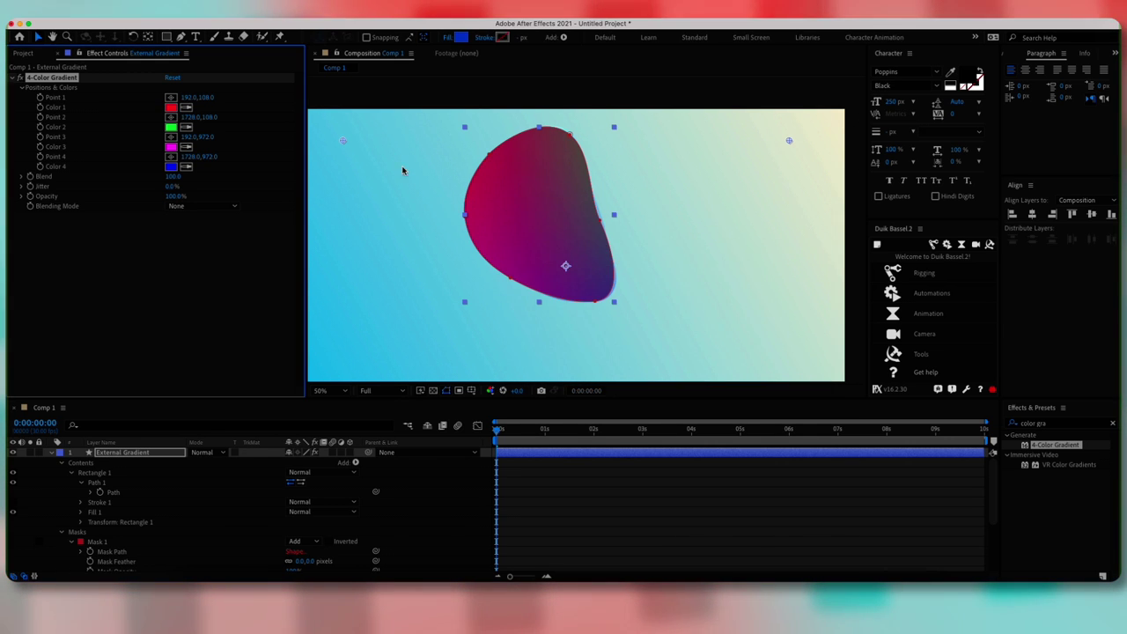
left_click(172, 130)
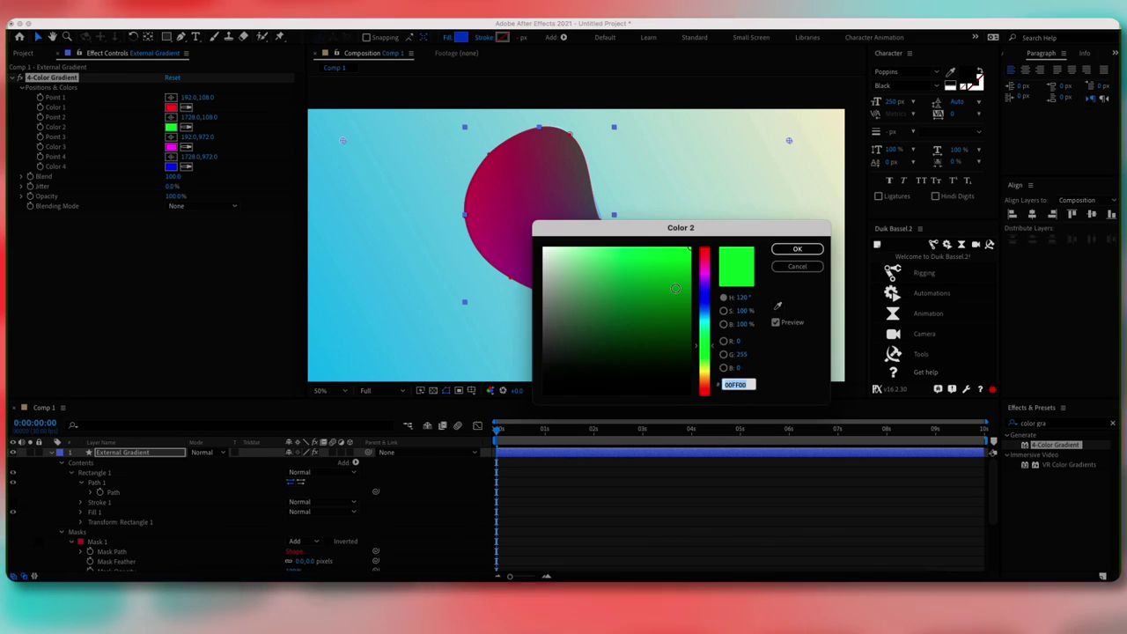
left_click(704, 272)
left_click_drag(705, 273, 704, 272)
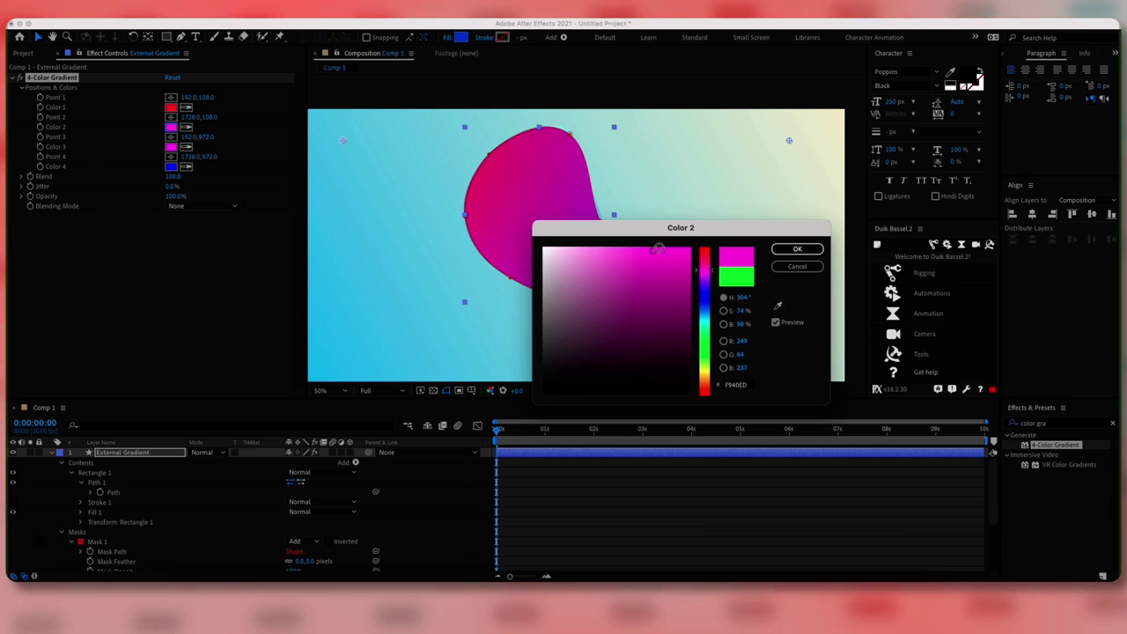
left_click(798, 250)
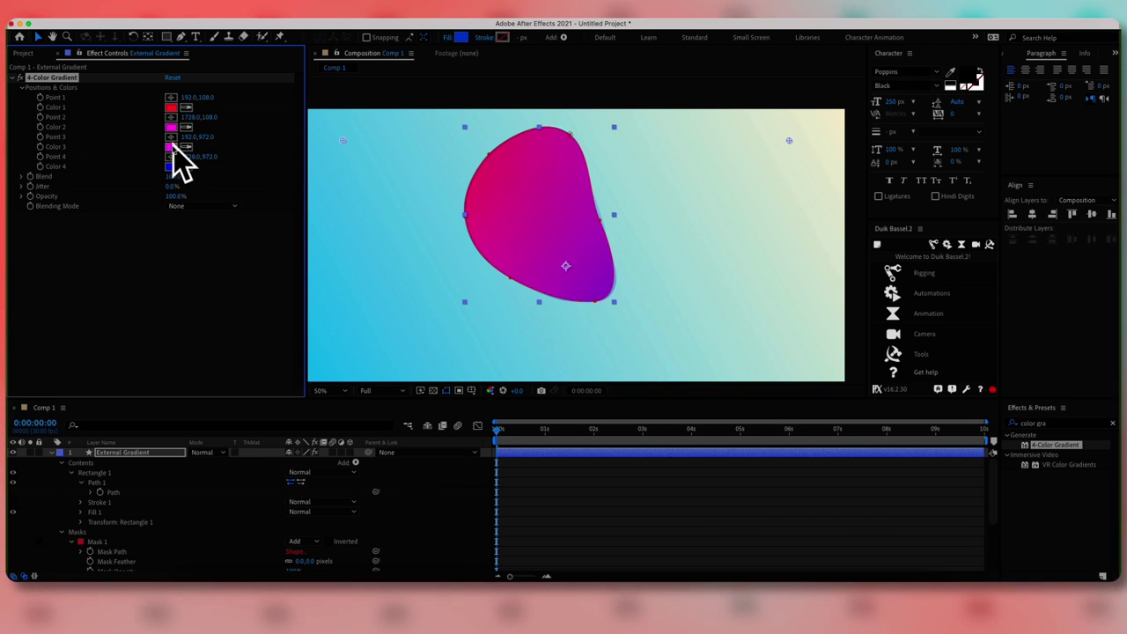
- Set the 4-Color Gradient's Color 3 to purple and Color 4 to lime green
left_click(172, 148)
left_click_drag(706, 285, 703, 278)
left_click_drag(678, 258, 678, 253)
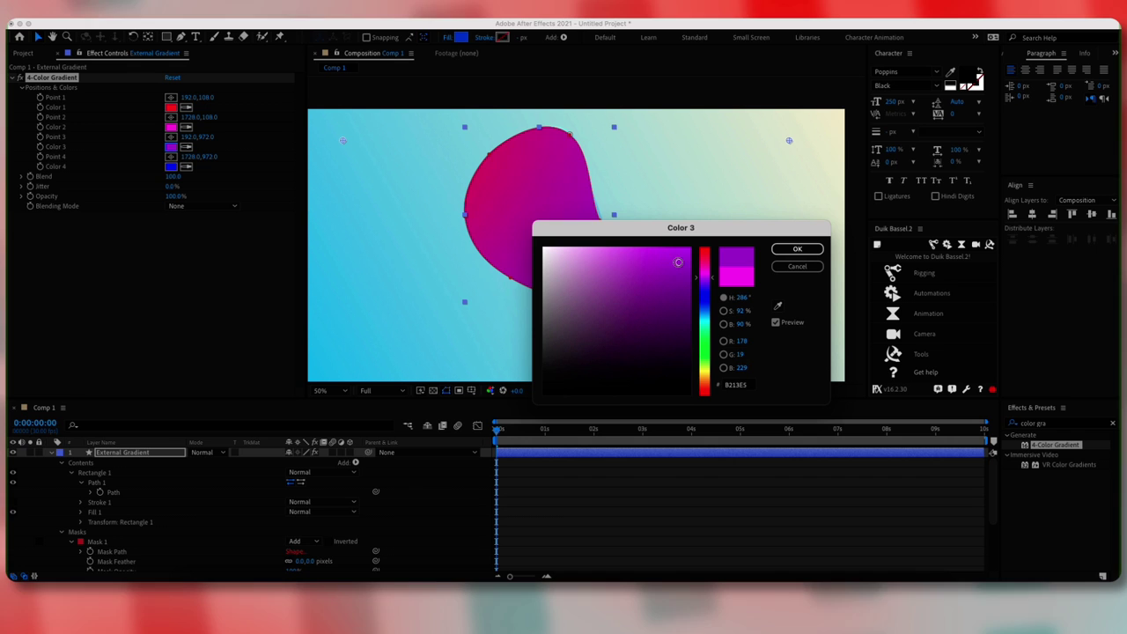
left_click(797, 249)
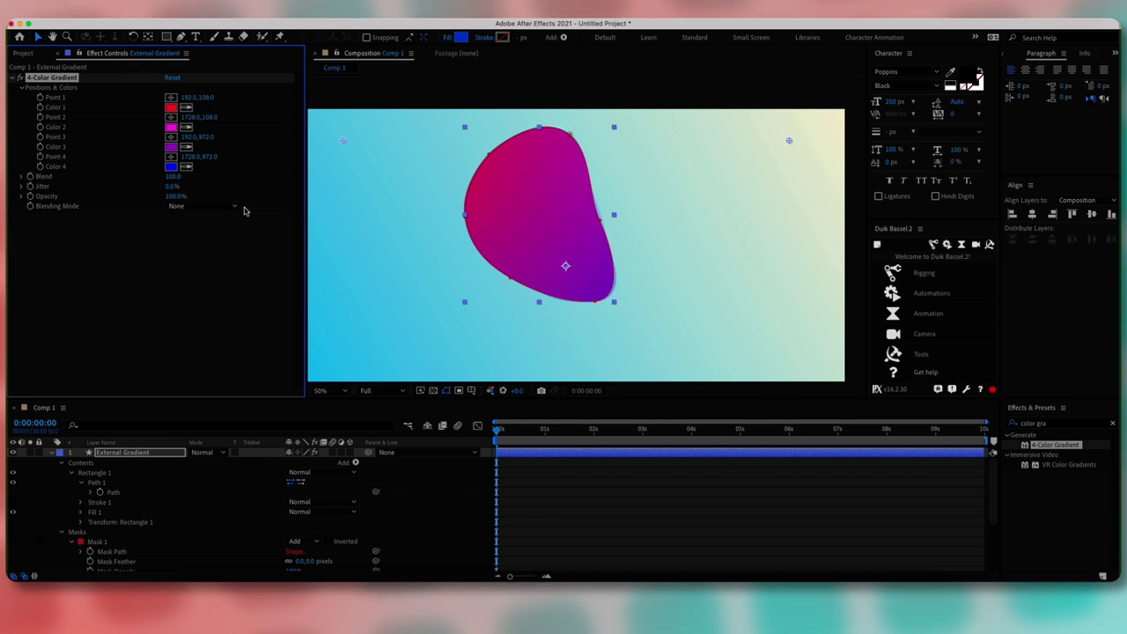
left_click(170, 167)
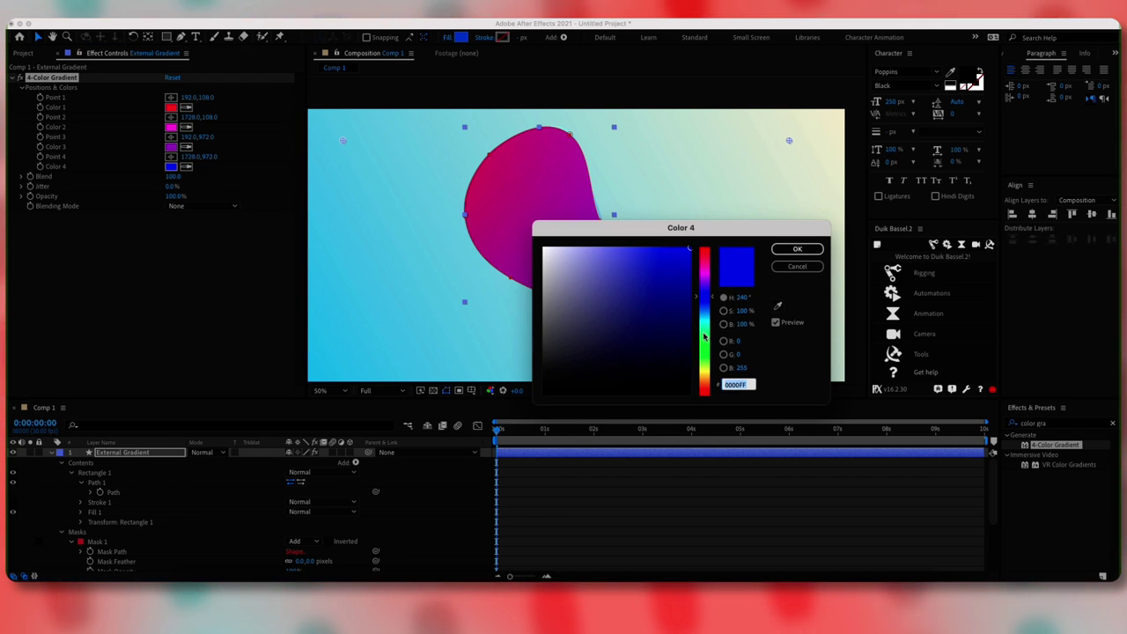
left_click_drag(704, 375, 704, 364)
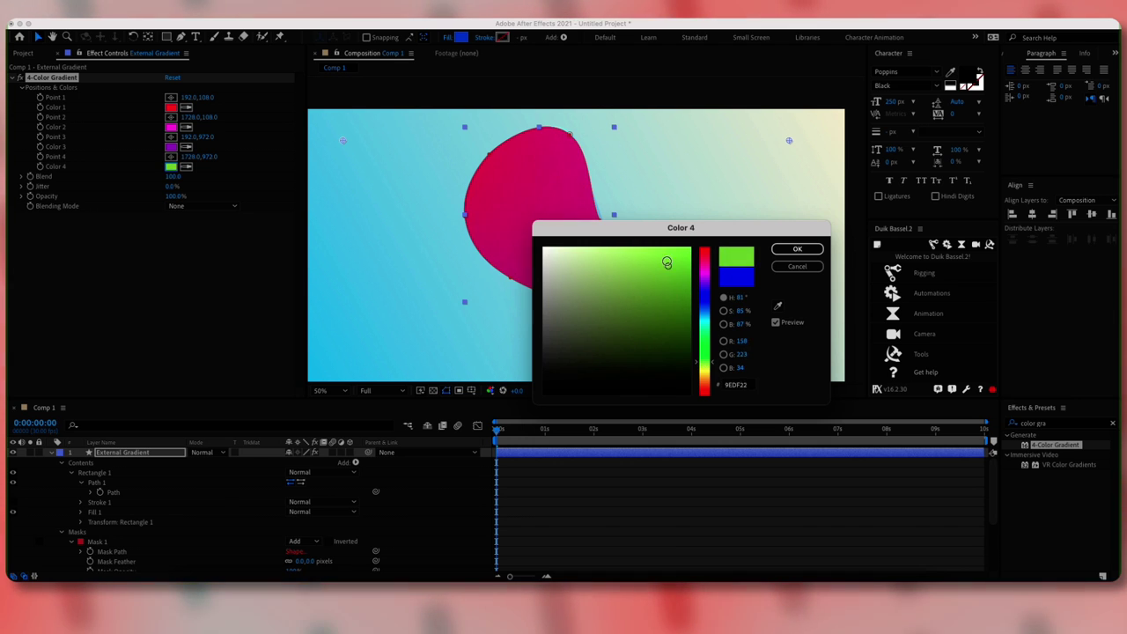
left_click(797, 249)
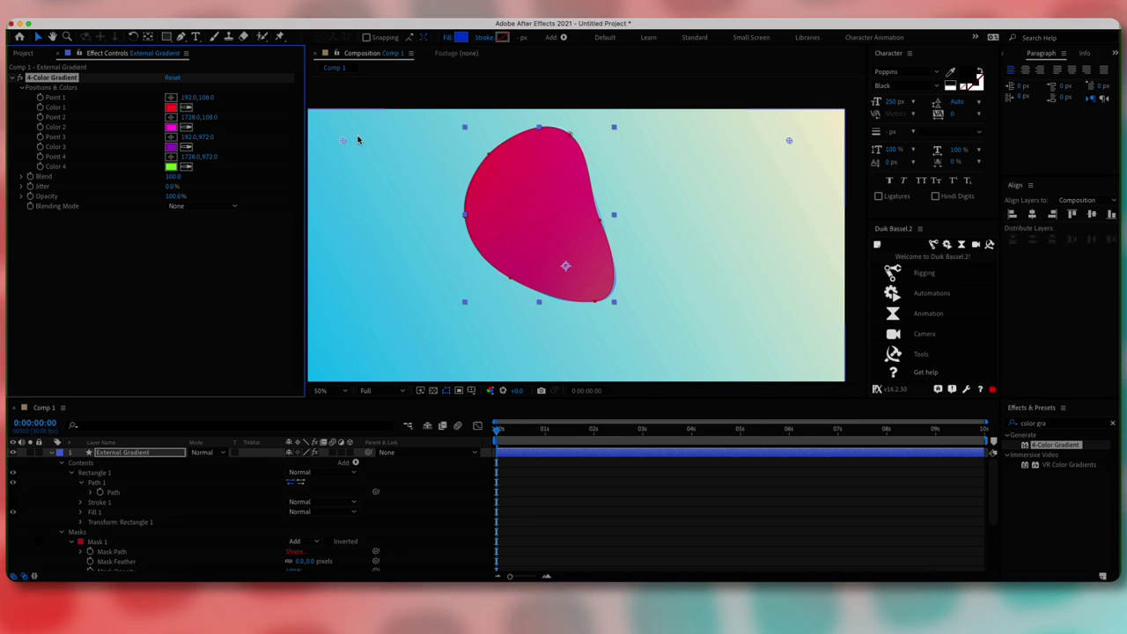
- Move the gradient points close around the blob: Point 1 to 626,122, Point 2 to 1084,116, Point 3 to 574,578 and Point 4 to 1164,620
left_click_drag(342, 142, 469, 144)
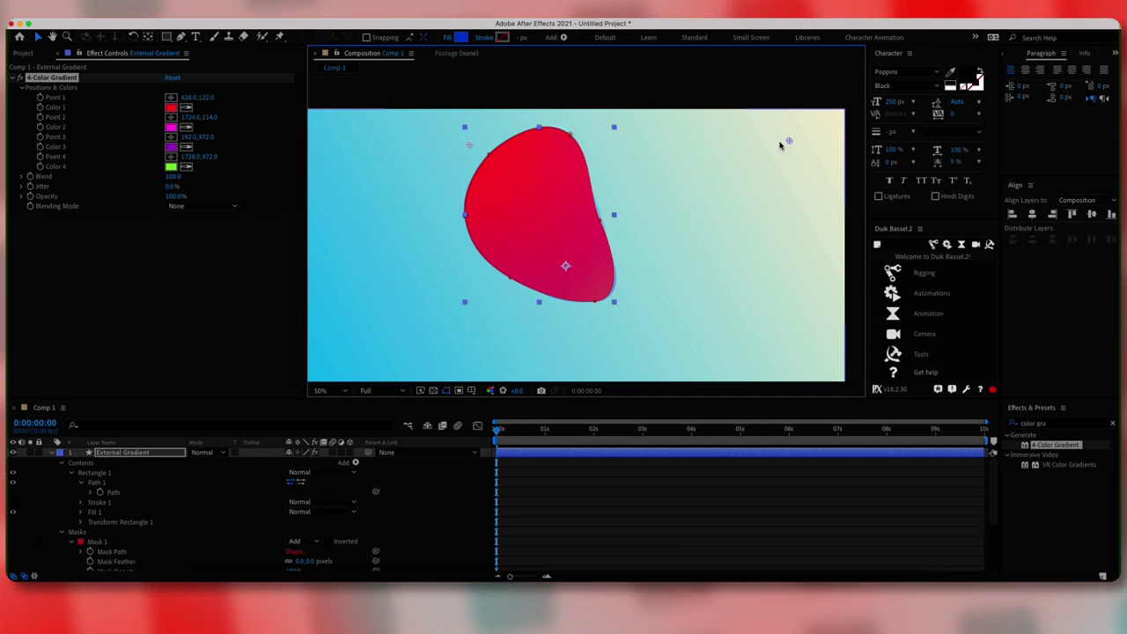
left_click_drag(787, 142, 603, 145)
left_click_drag(574, 267, 594, 214)
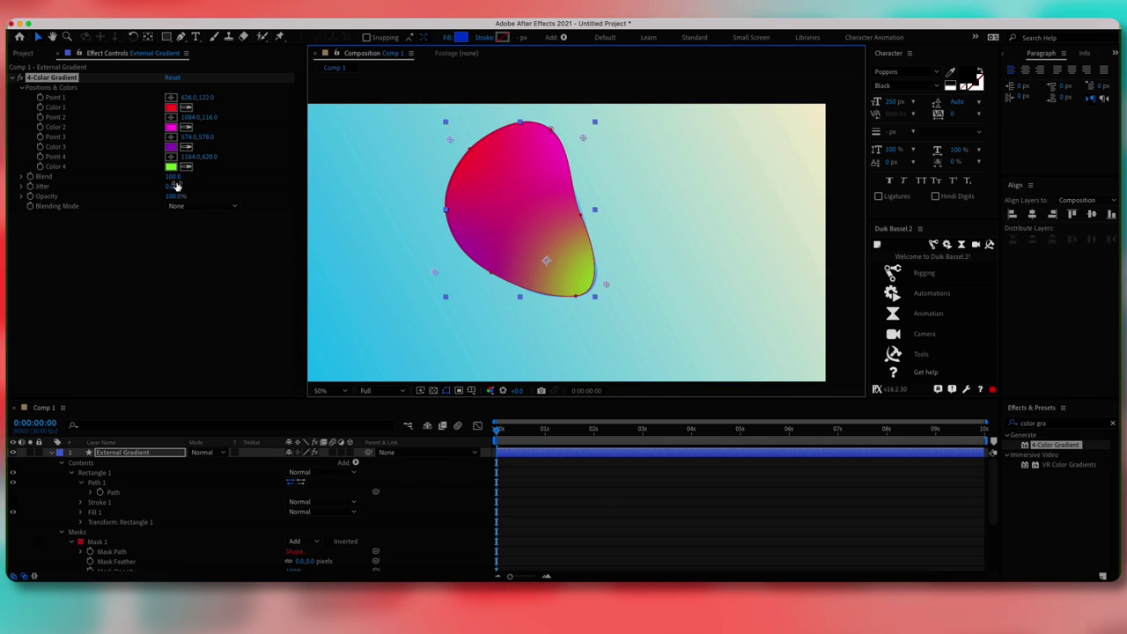
- Set the 4-Color Gradient's Blend to 10
left_click_drag(173, 177, 146, 178)
left_click_drag(51, 183, 86, 180)
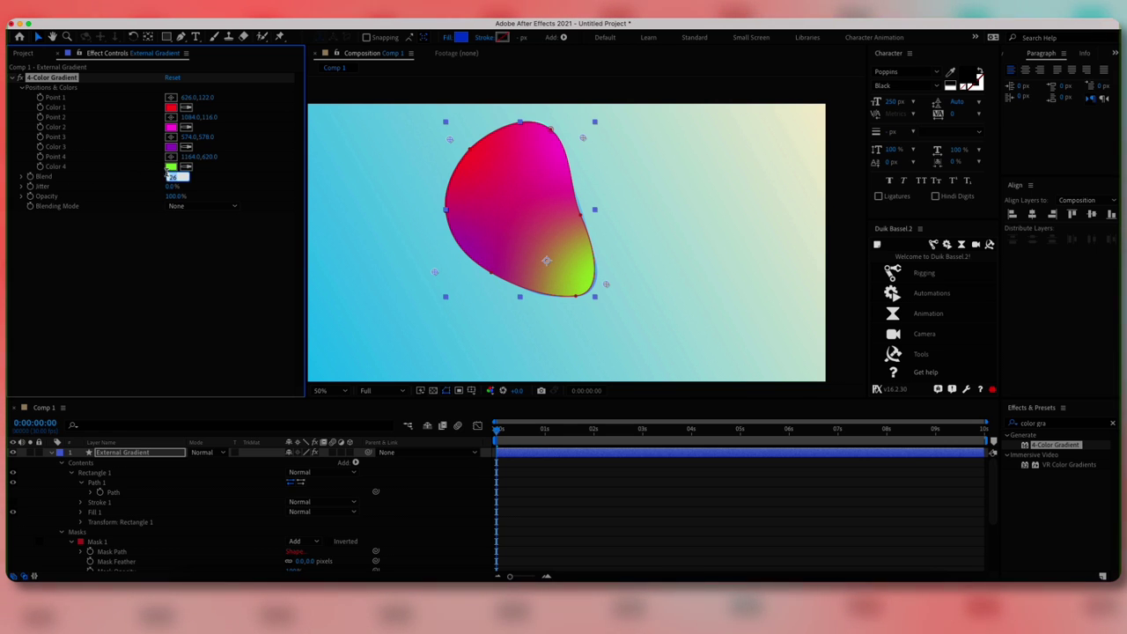
key("Return")
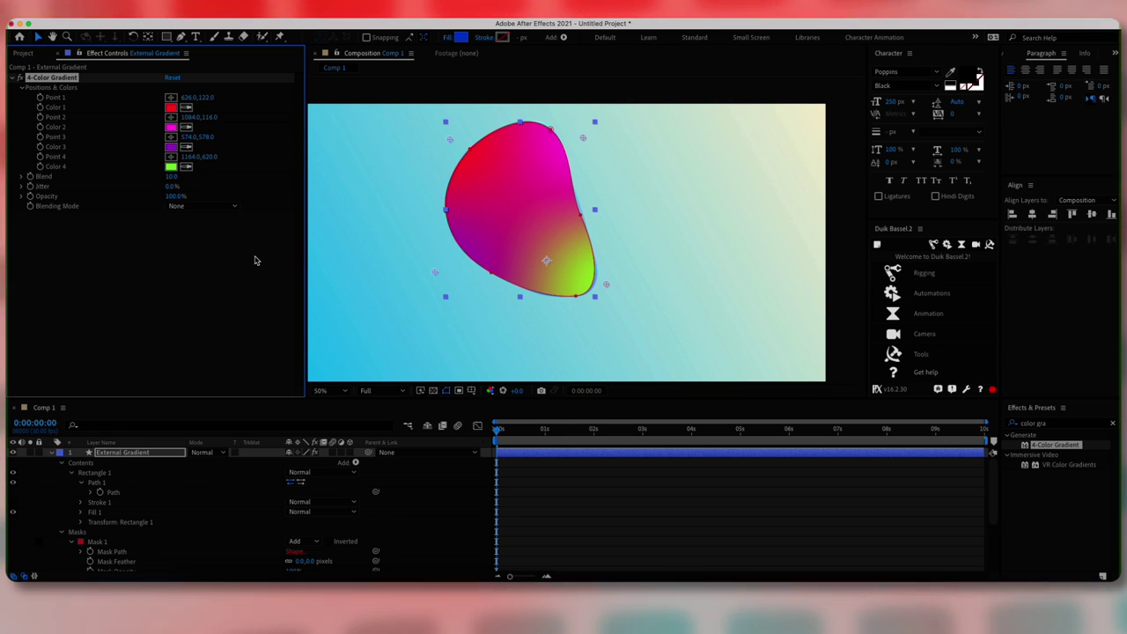
- Apply CC Glass to the External Gradient layer and use Original Bulb as its surface bump map
left_click(1060, 423)
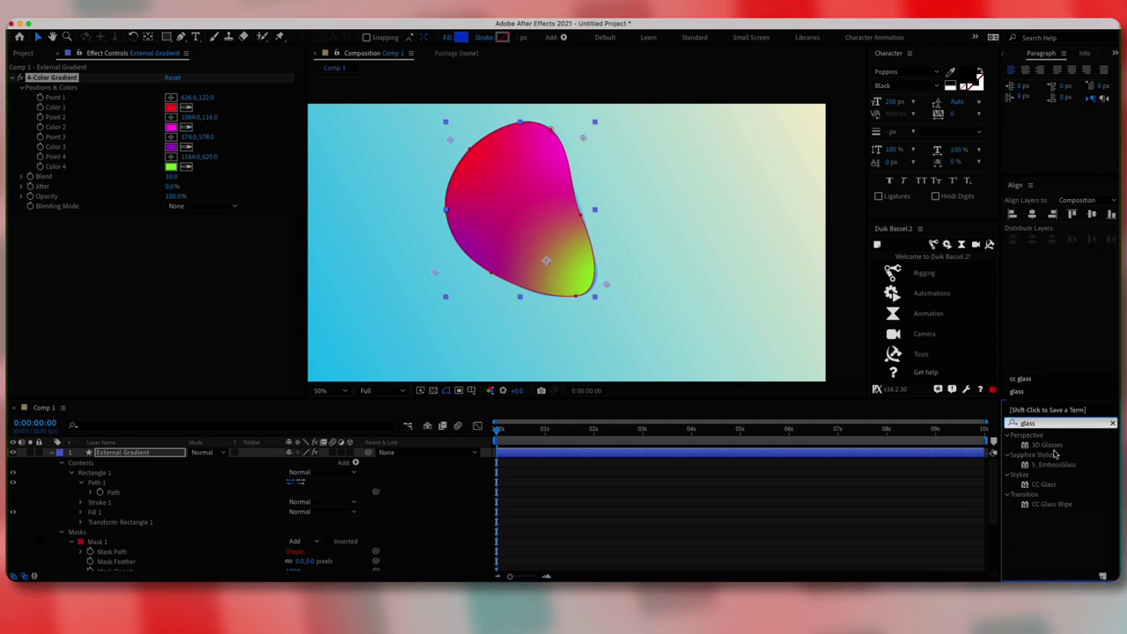
left_click_drag(1044, 484, 137, 254)
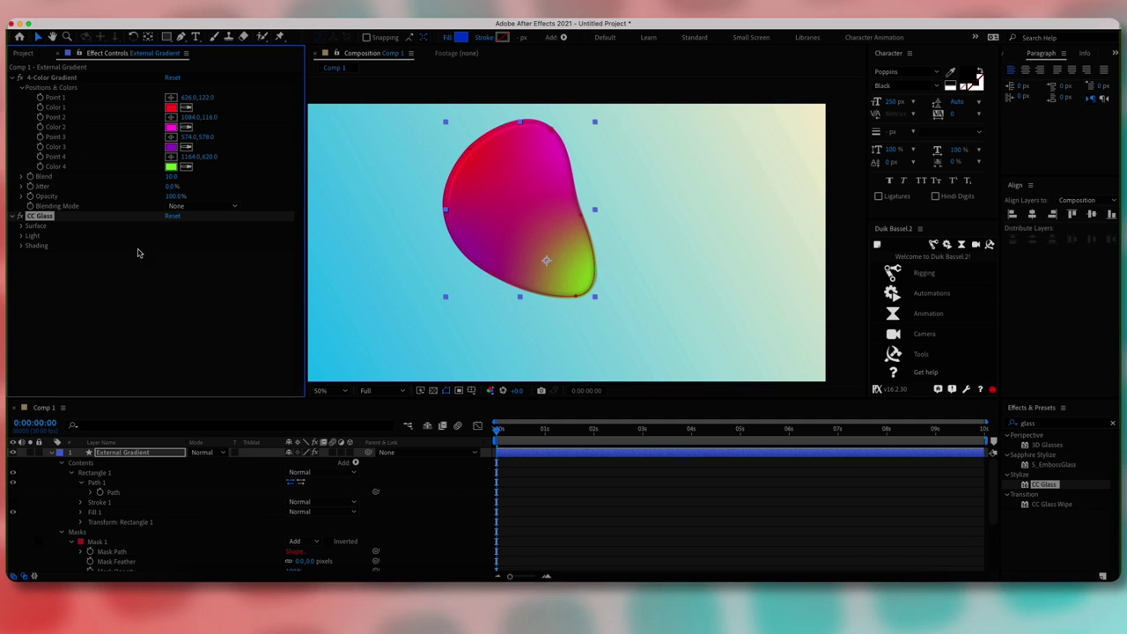
left_click(21, 226)
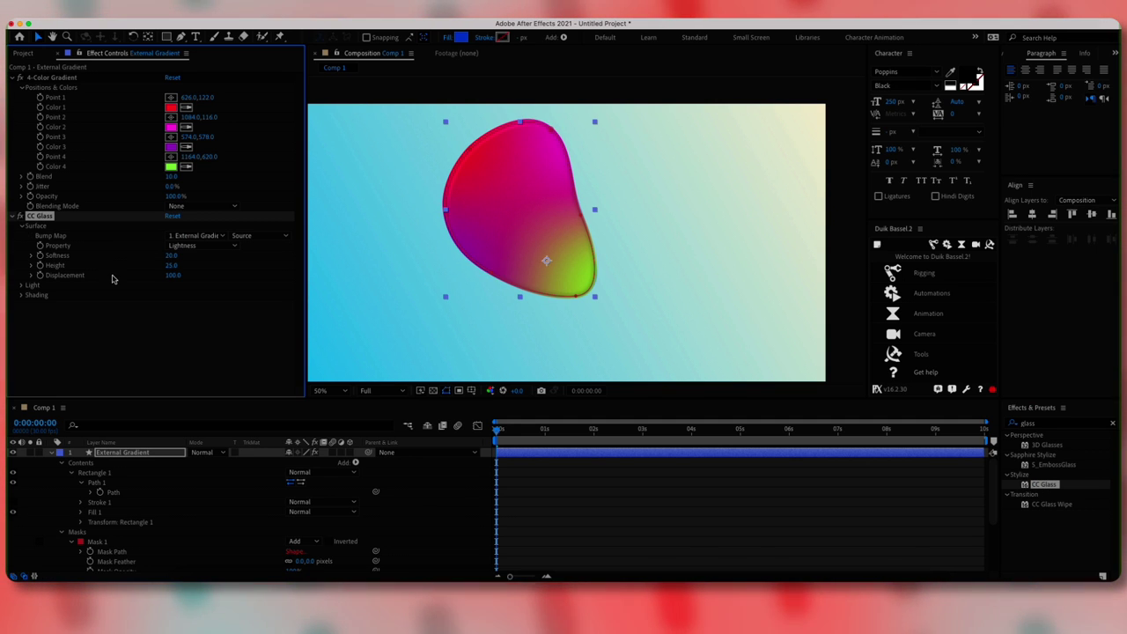
left_click(178, 236)
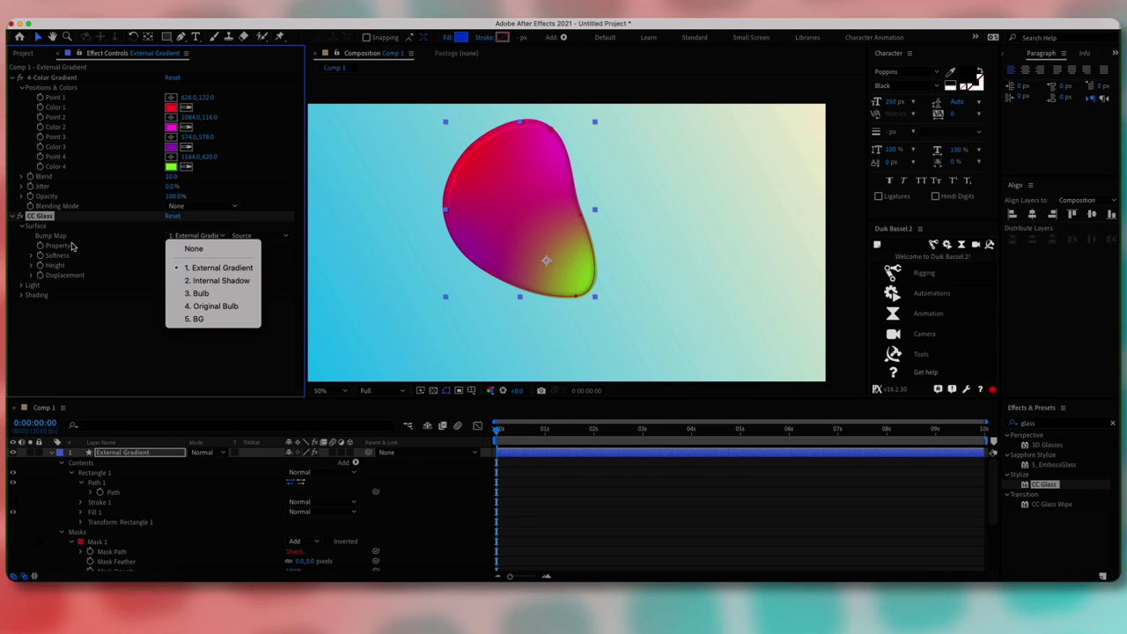
left_click(242, 306)
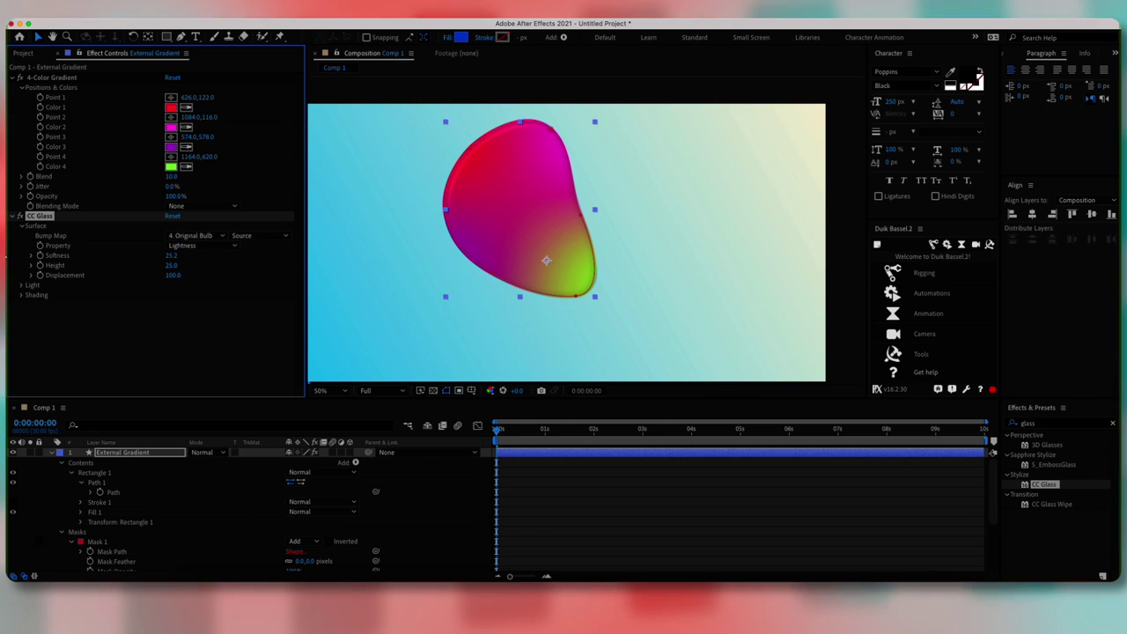
- Lower the preview resolution to Third and raise the CC Glass surface softness to 49.9
left_click(31, 255)
left_click_drag(167, 272, 211, 275)
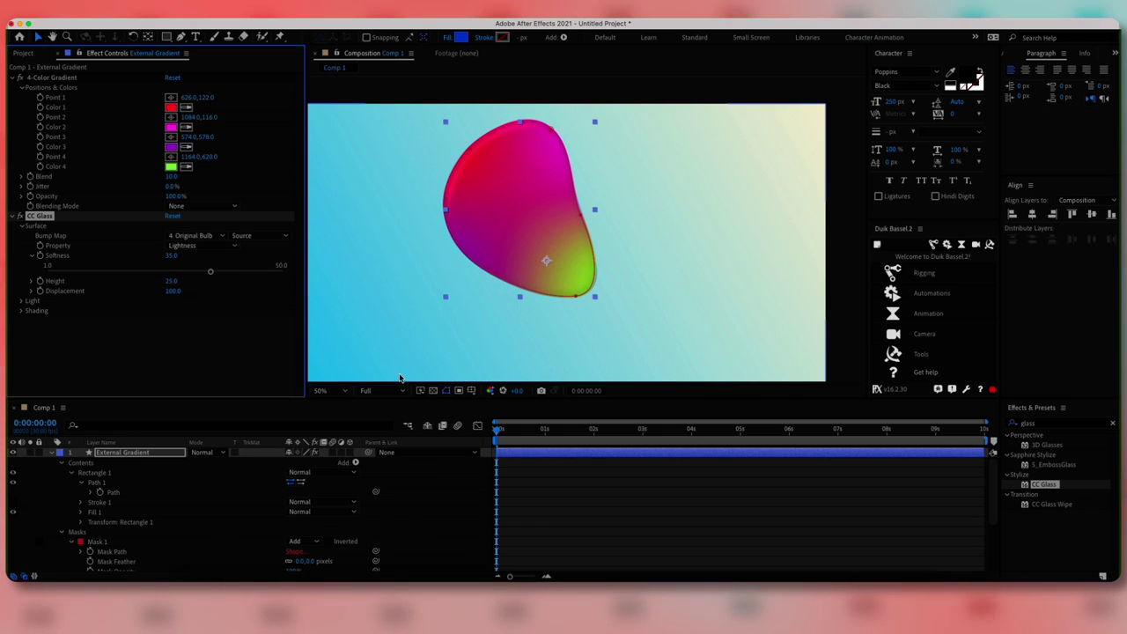
left_click(396, 390)
left_click(374, 445)
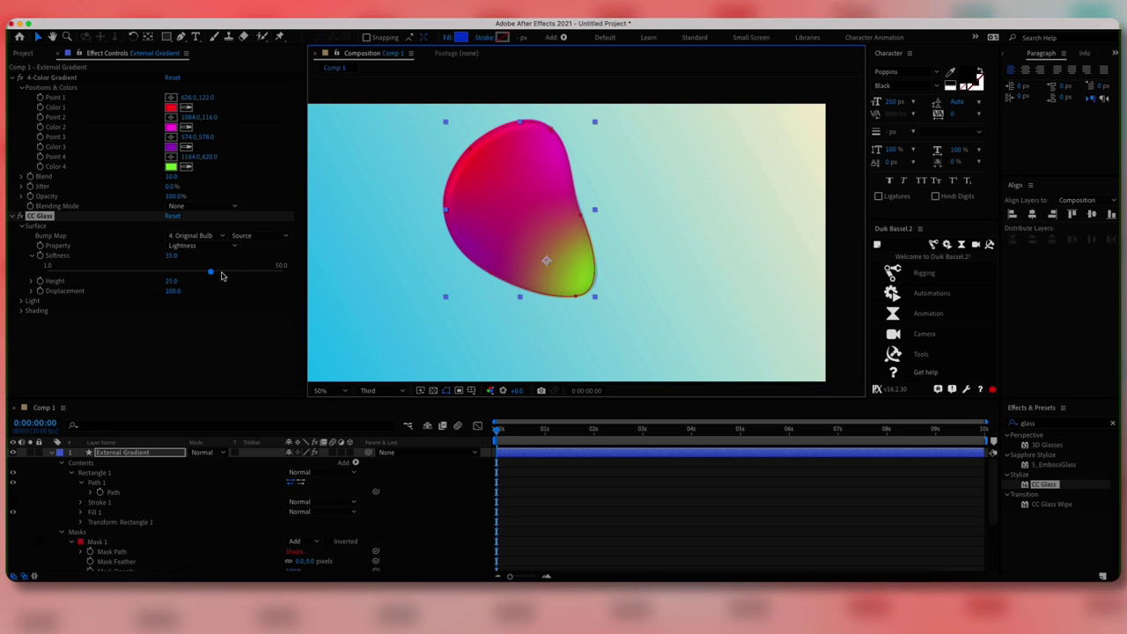
left_click_drag(210, 274, 281, 273)
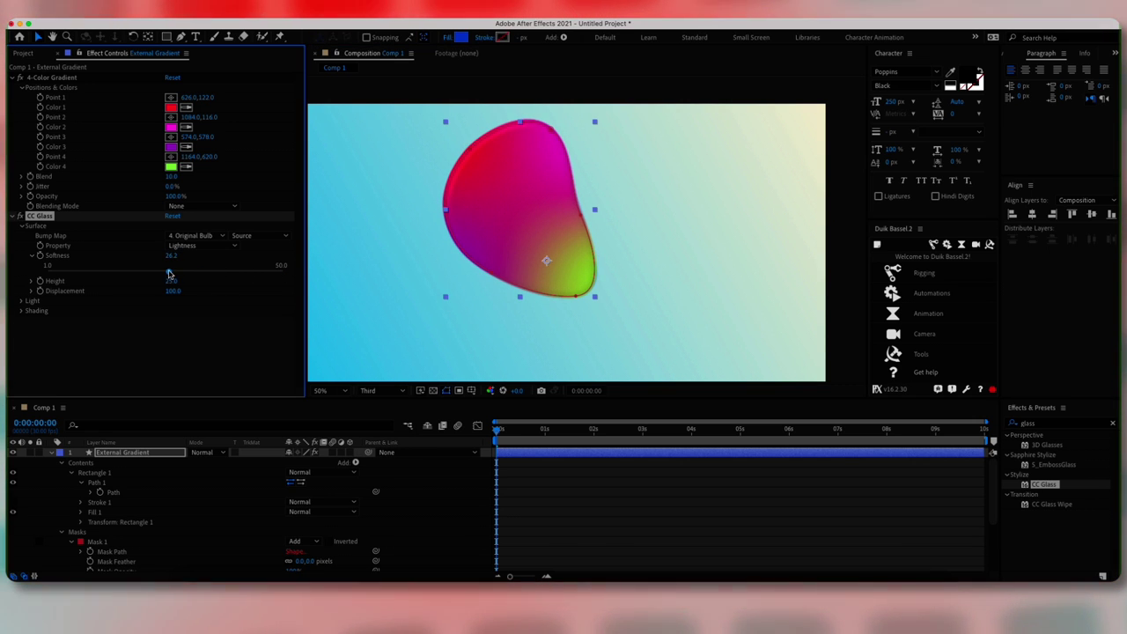
left_click_drag(205, 272, 282, 274)
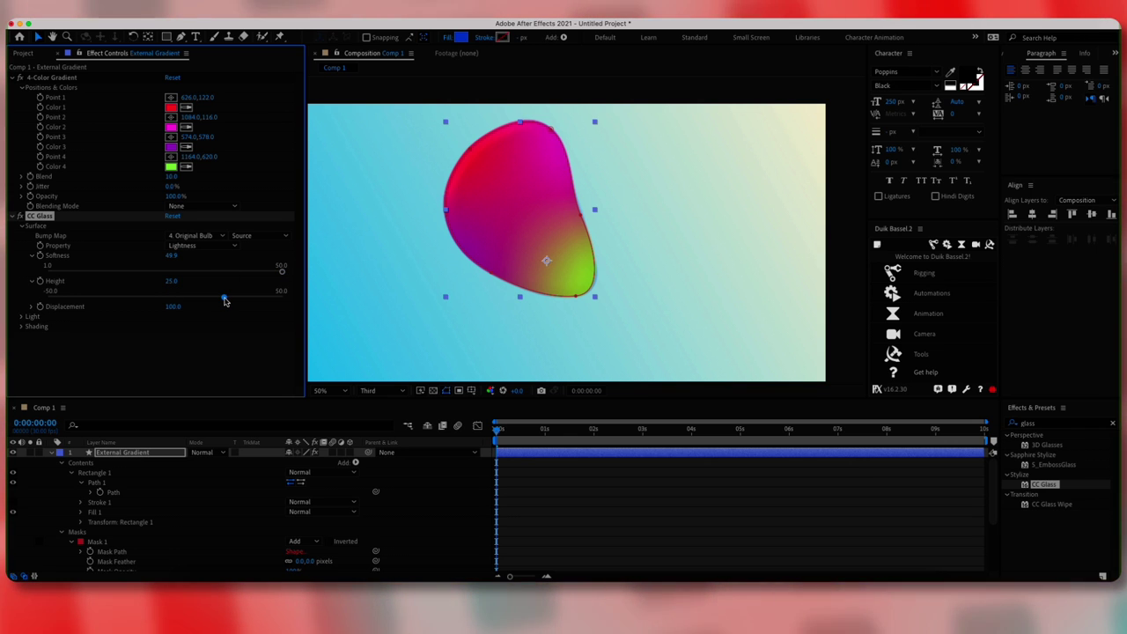
- Try a CC Glass surface height of 27 and set it back to 25
mouse_move(224, 298)
left_mouse_down()
mouse_move(139, 297)
mouse_move(229, 298)
left_mouse_up()
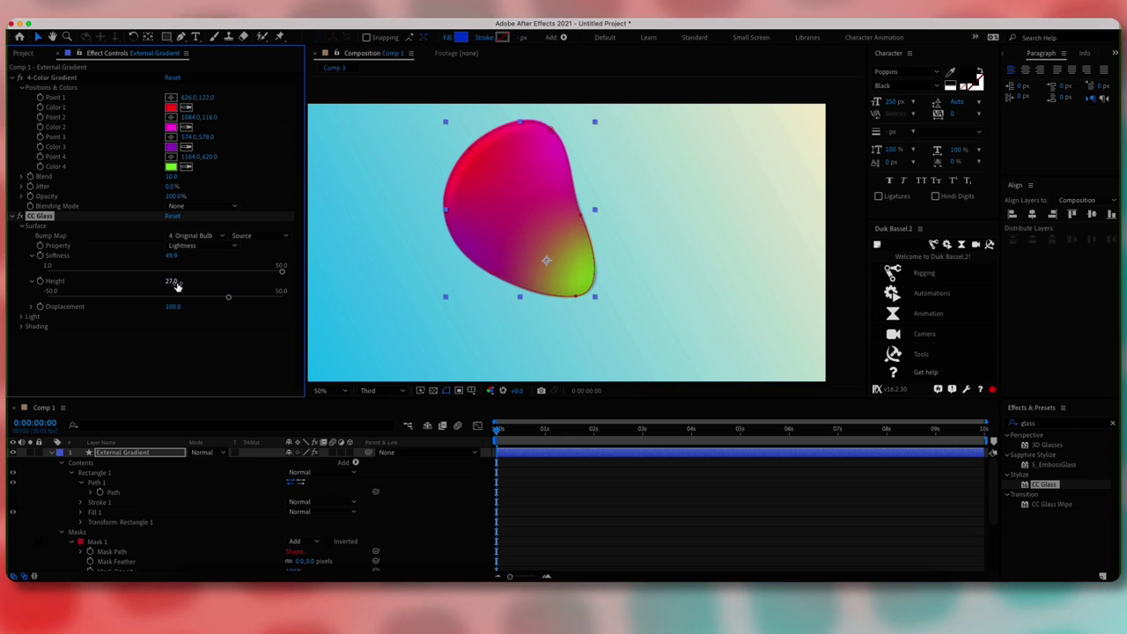
type("25")
key("Return")
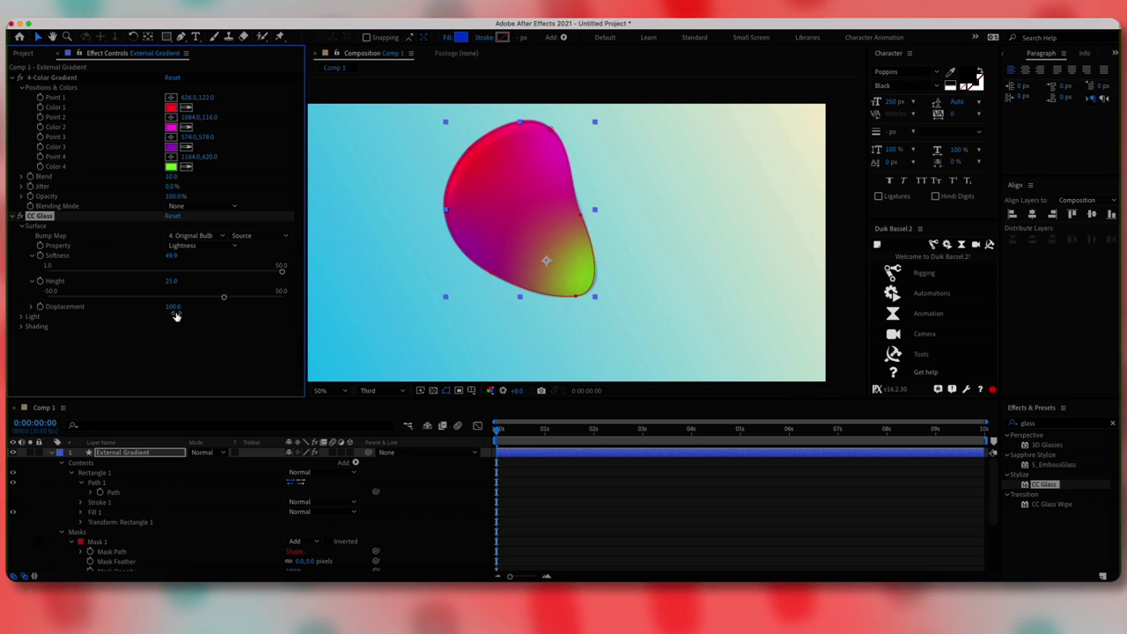
- Set the CC Glass surface displacement to -90 and its light intensity to 70
left_click_drag(176, 314, 51, 314)
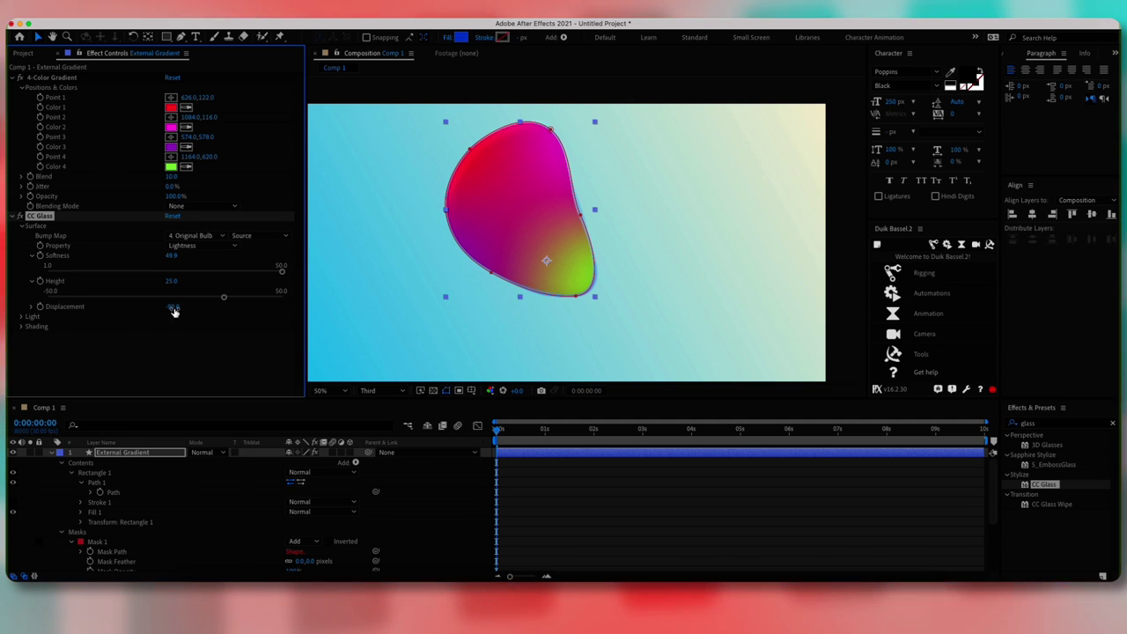
left_click(21, 318)
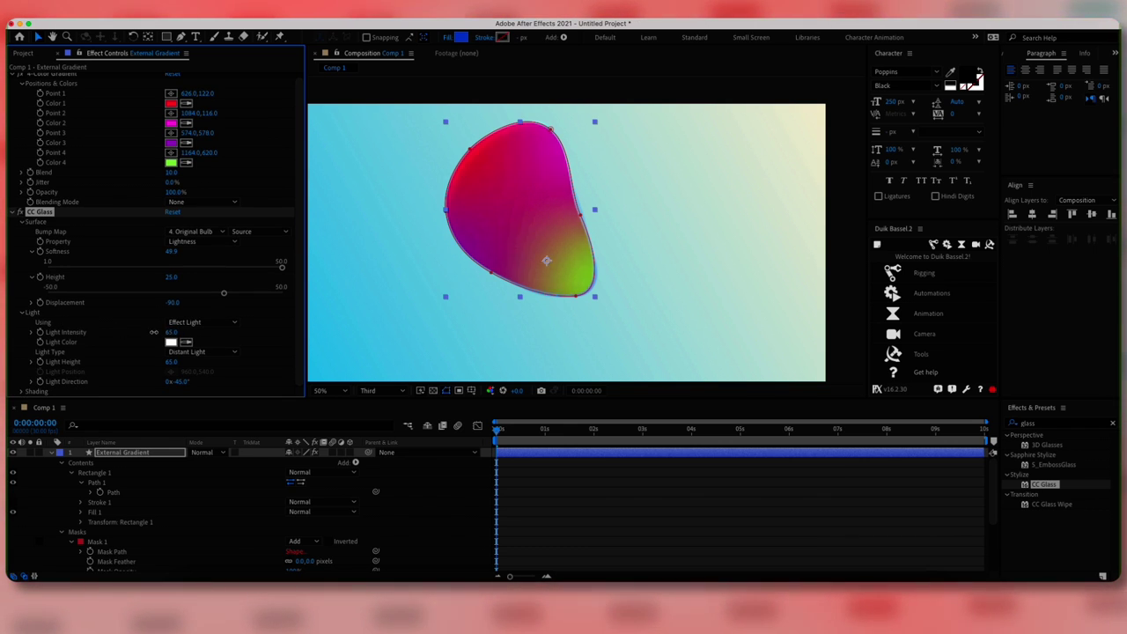
mouse_move(154, 332)
left_mouse_down()
mouse_move(132, 332)
mouse_move(177, 332)
mouse_move(140, 332)
mouse_move(167, 336)
left_mouse_up()
left_click(174, 334)
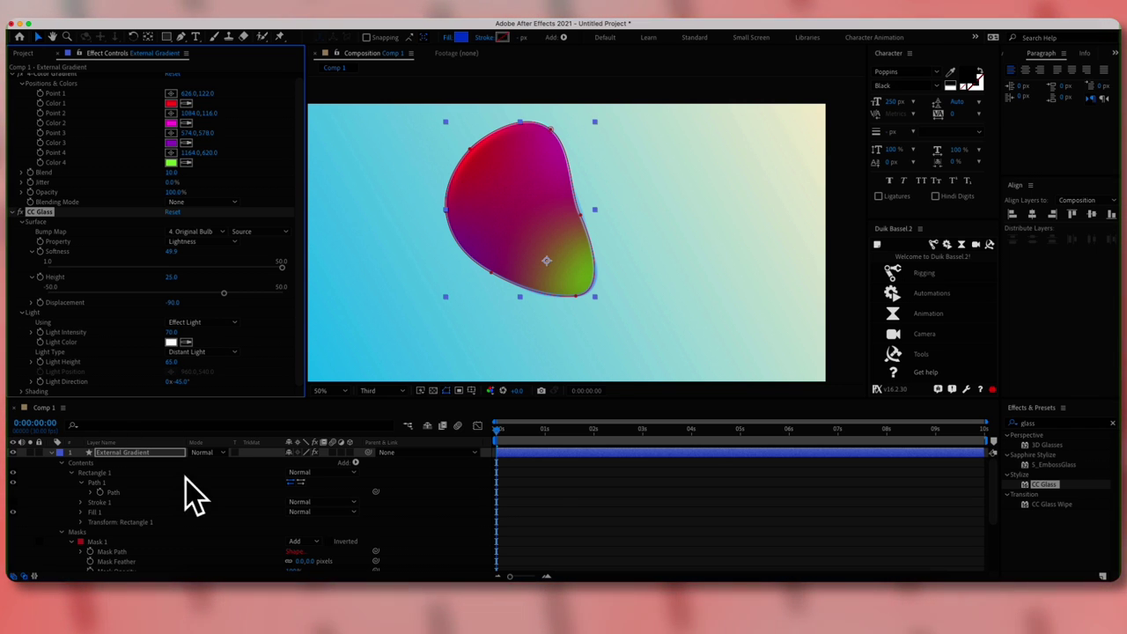
- Try the Color Burn blending mode on the External Gradient layer
left_click(153, 454)
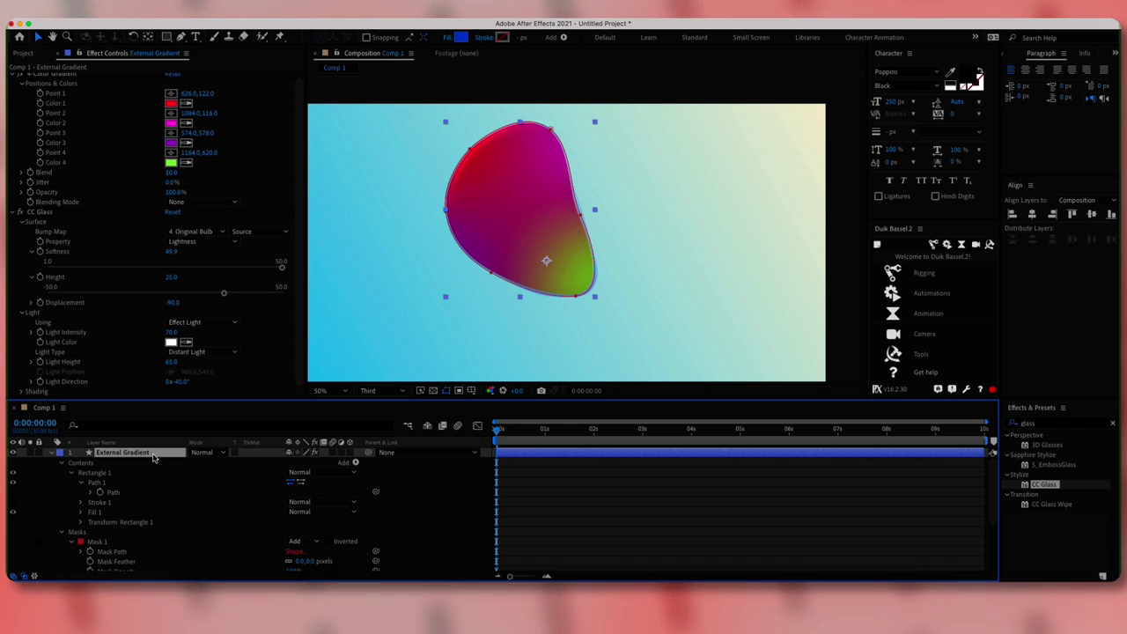
left_click(207, 454)
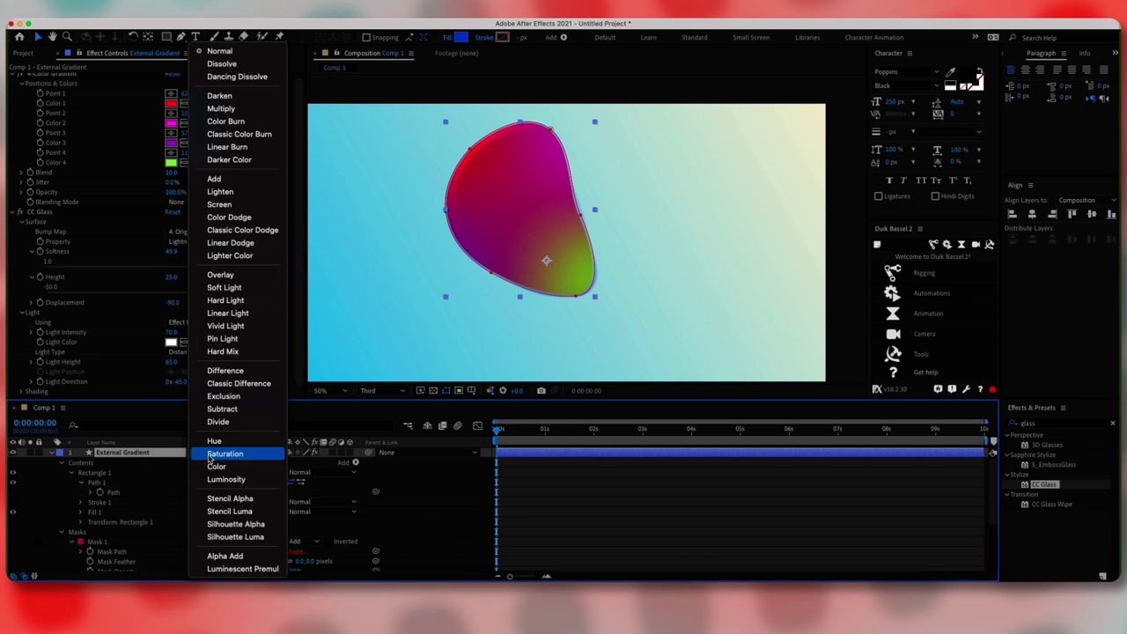
left_click(236, 123)
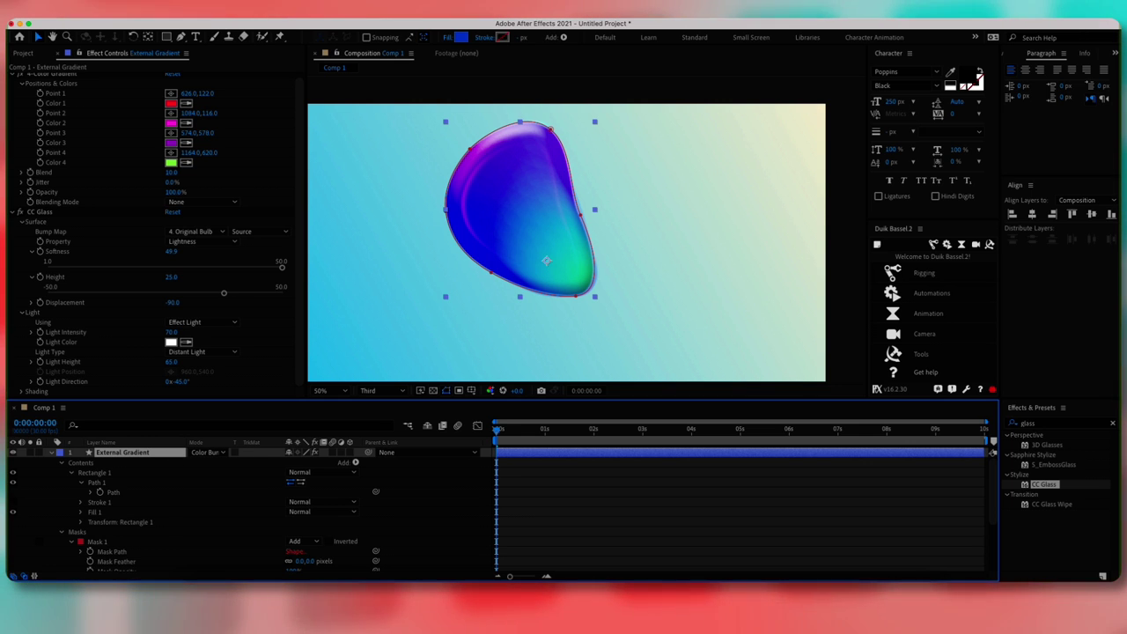
left_click(194, 453)
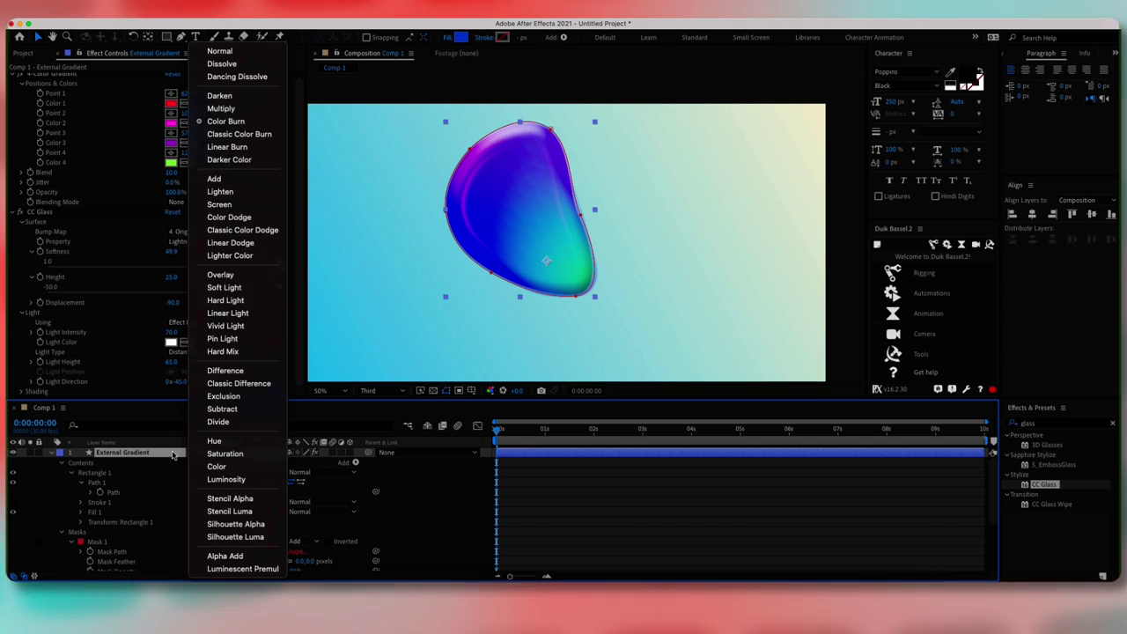
left_click(173, 453)
left_click(211, 455)
left_click(169, 453)
left_click(201, 454)
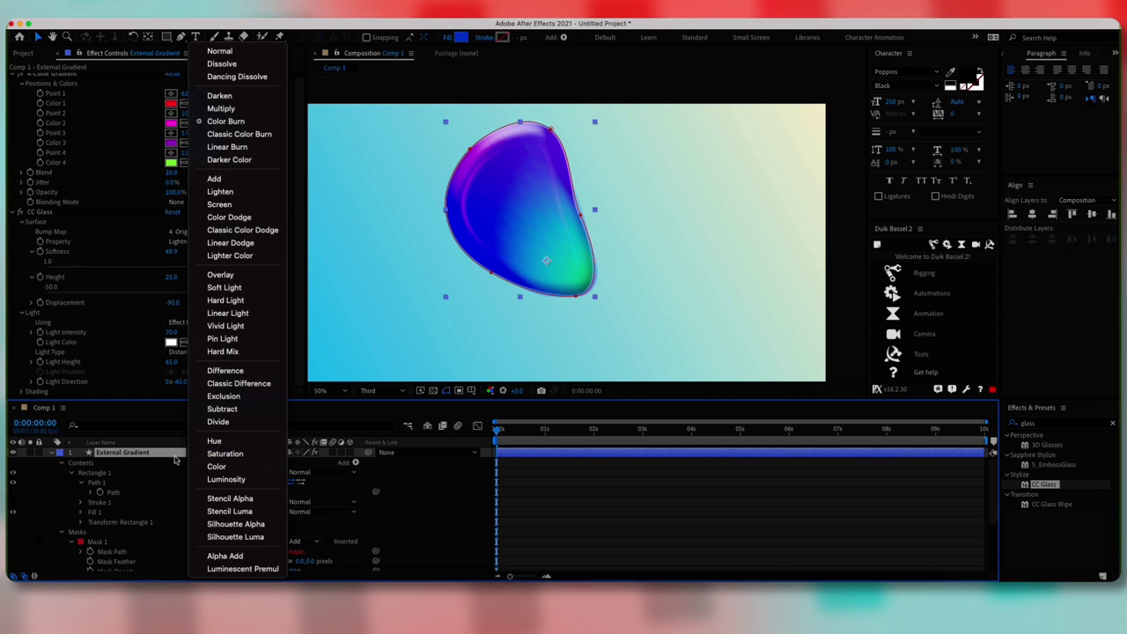
left_click(175, 459)
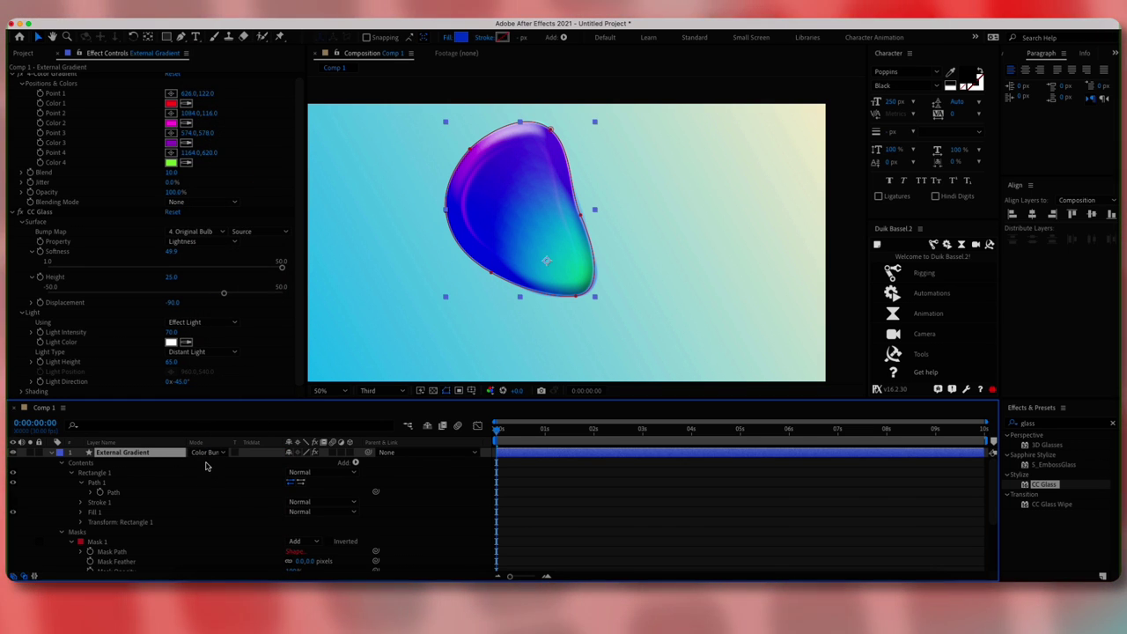
- Cycle the External Gradient layer's blending mode forward to Overlay
key("shift+equal")
key("shift+equal")
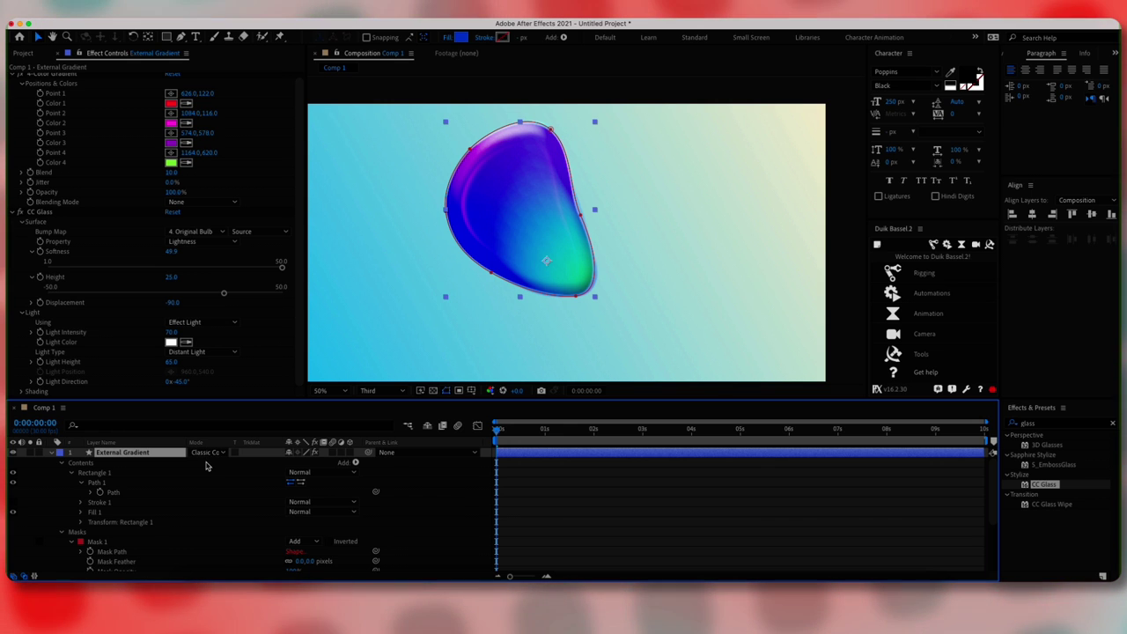
key("shift+equal")
key("shift+equal")
key("shift+equal")
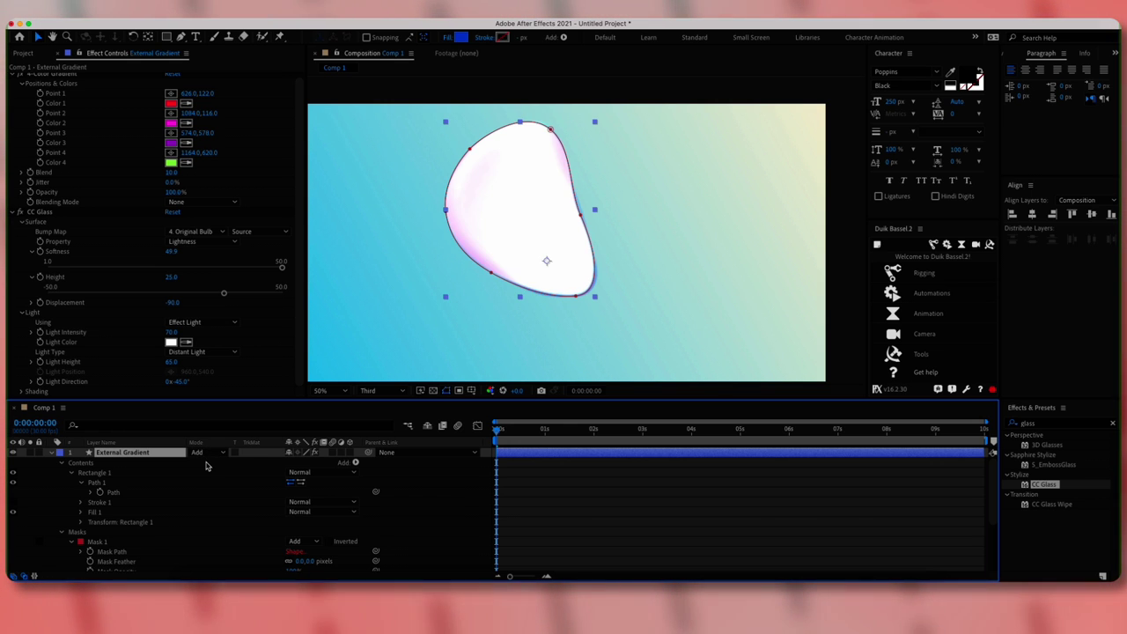
key("shift+equal")
key("shift+equal")
key("shift+equal")
key("shift+equal")
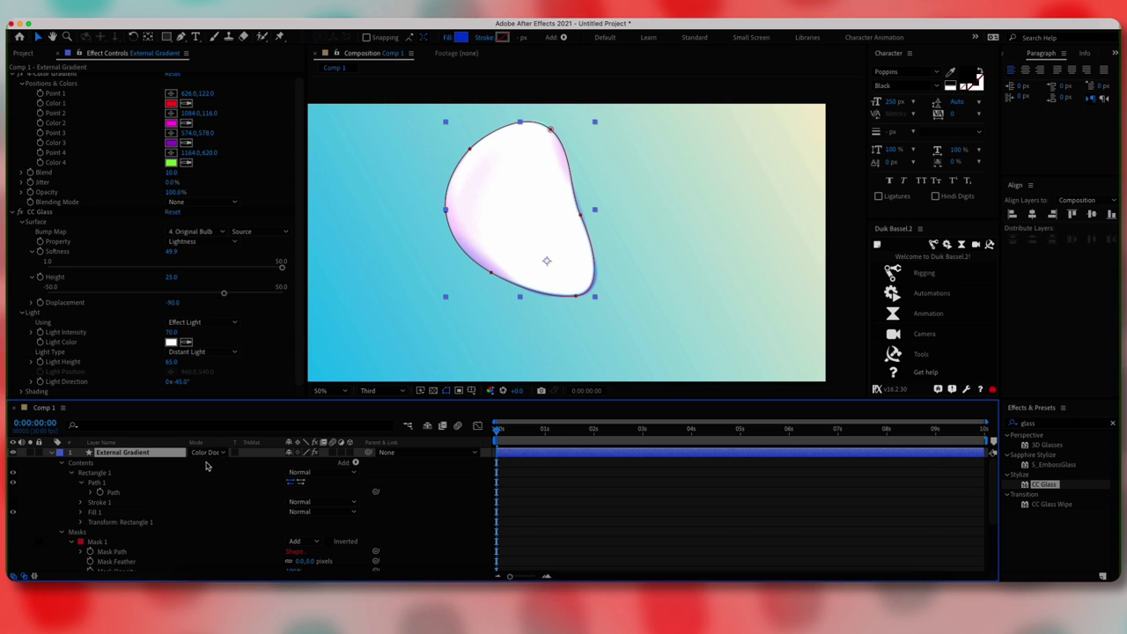
key("shift+equal")
key("shift+equal")
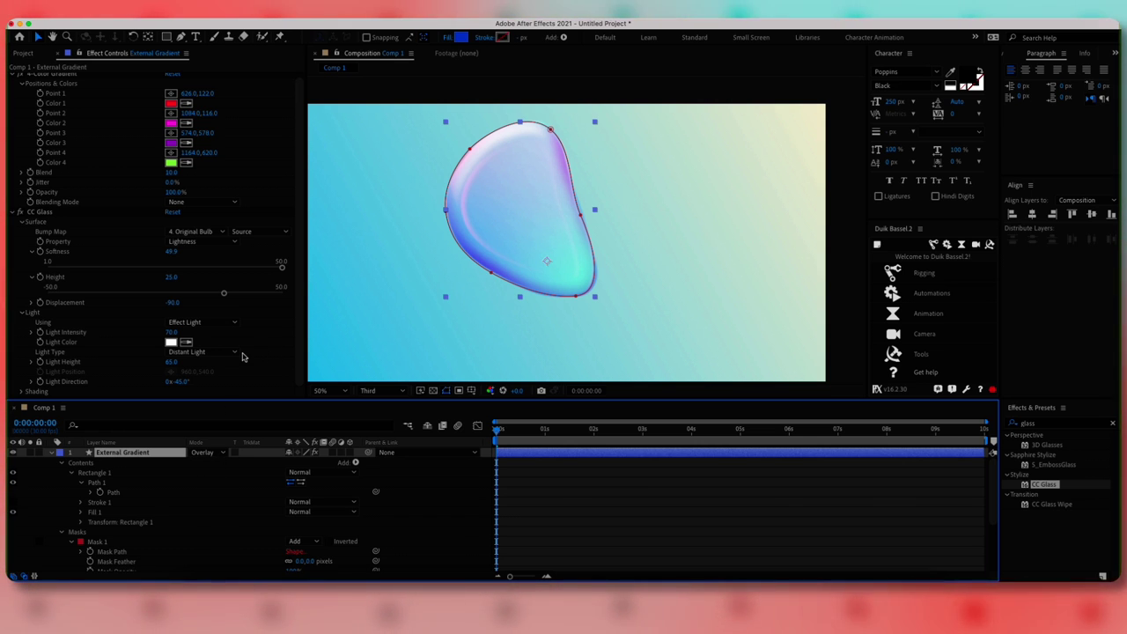
- Set the CC Glass light intensity to 30 and the light height to 80
left_click(95, 337)
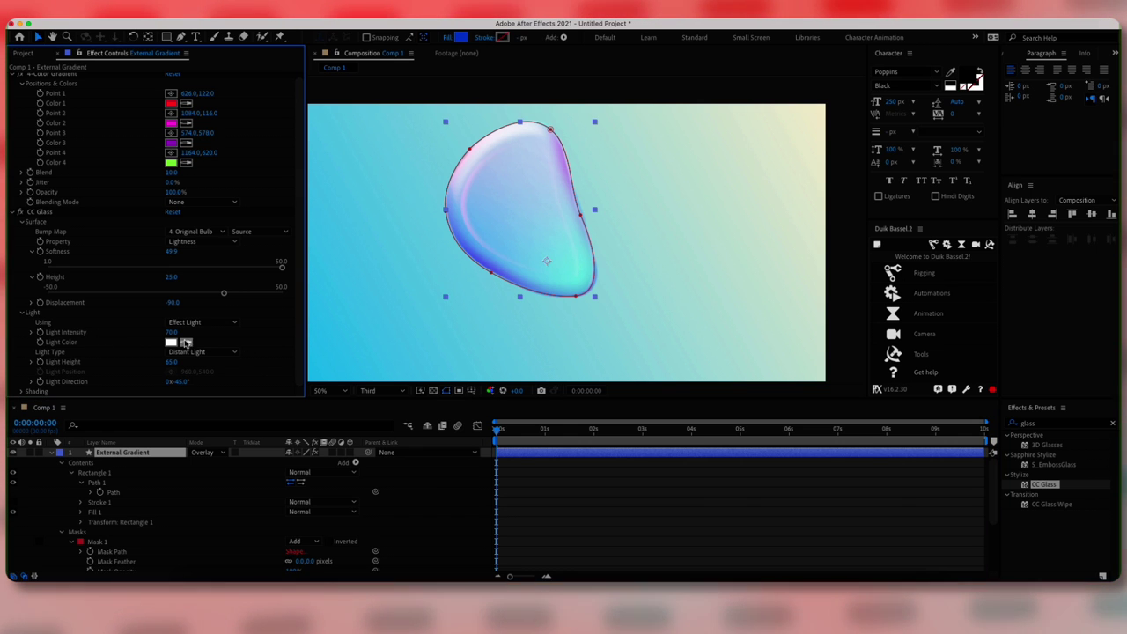
left_click(174, 333)
left_click_drag(151, 332, 147, 332)
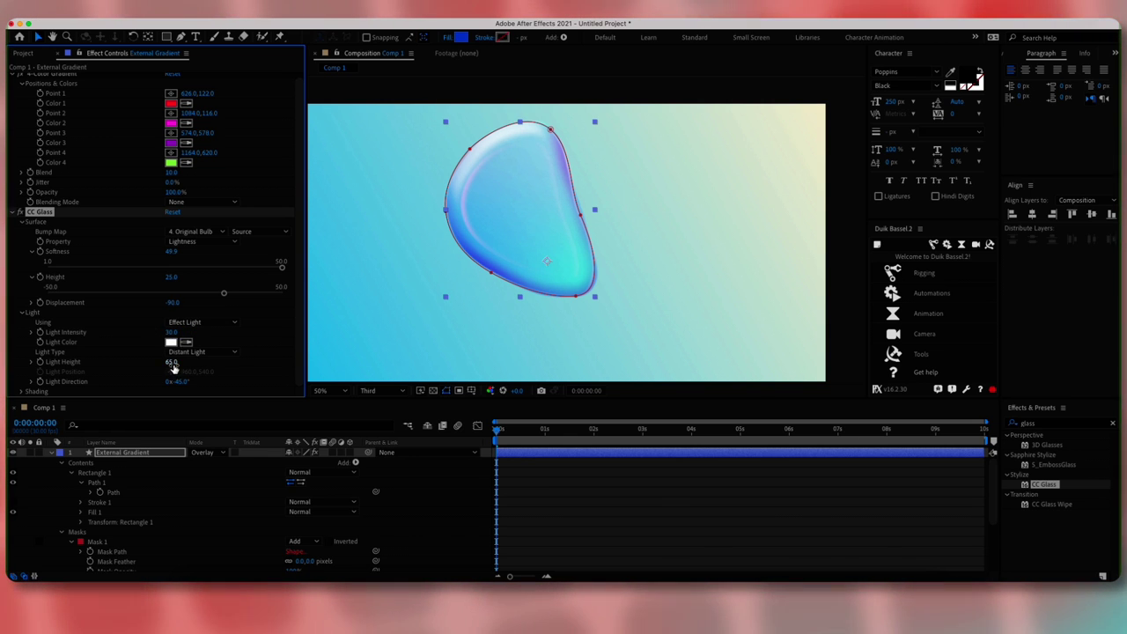
left_click_drag(171, 361, 190, 362)
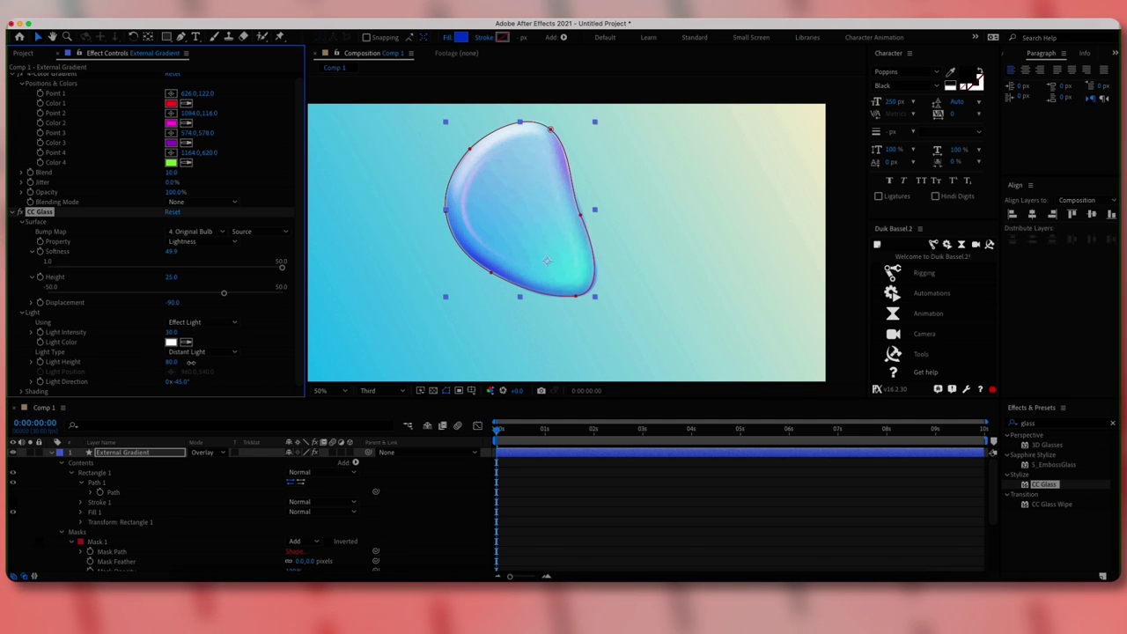
left_click(176, 362)
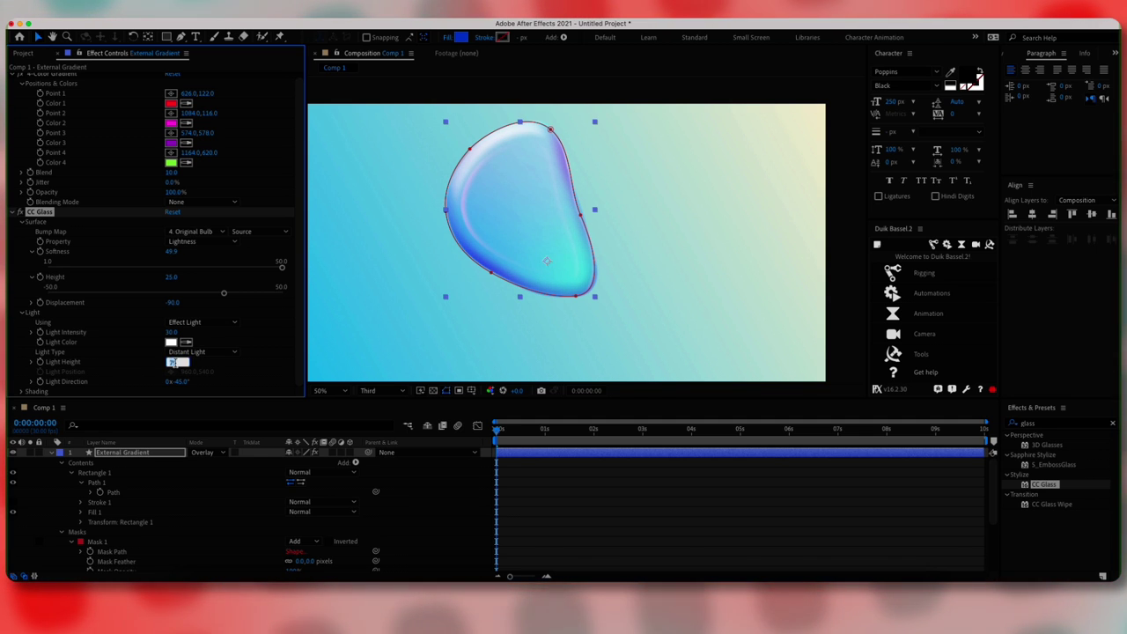
type("79")
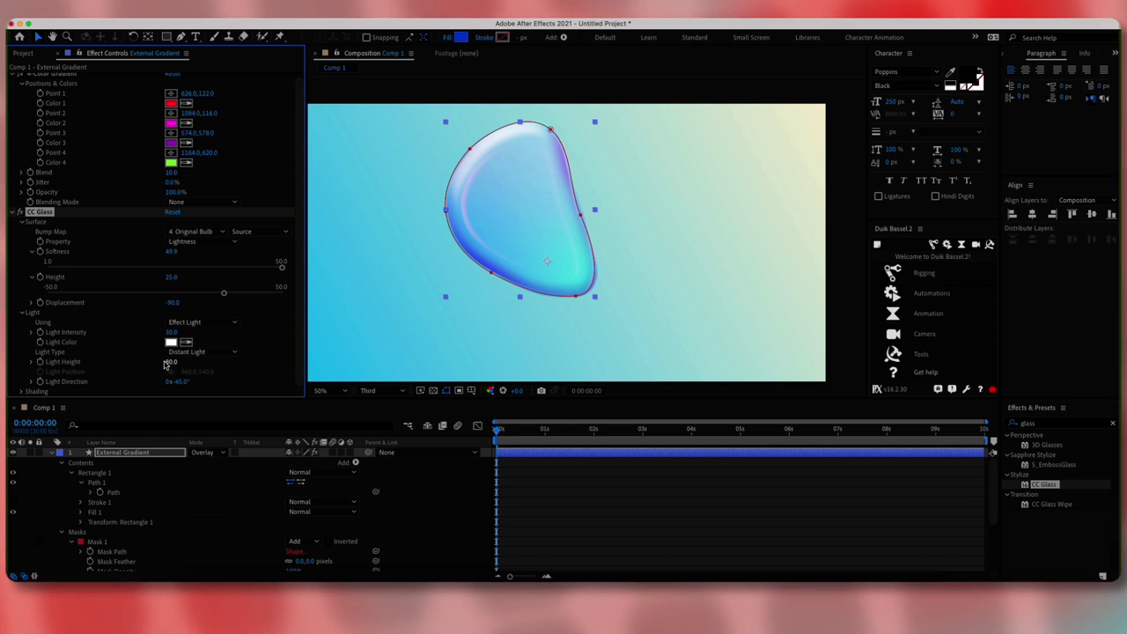
- Apply Turbulent Displace to the External Gradient layer with an amount of 15 and a size of 80
left_click(1046, 423)
key("t")
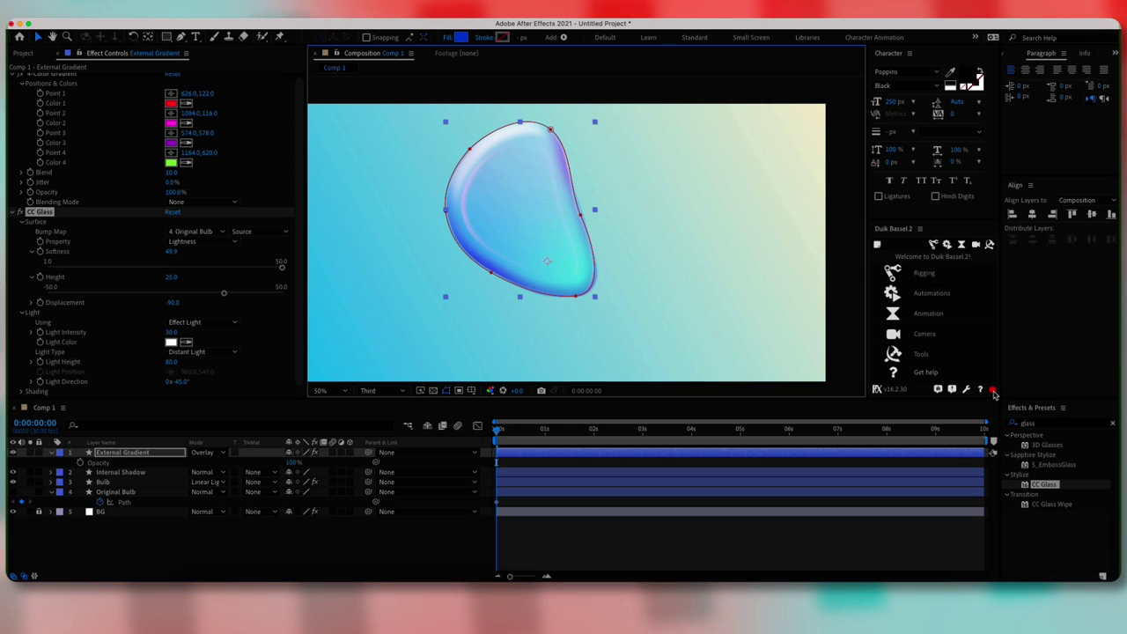
key("u")
left_click(1047, 423)
type("turbu")
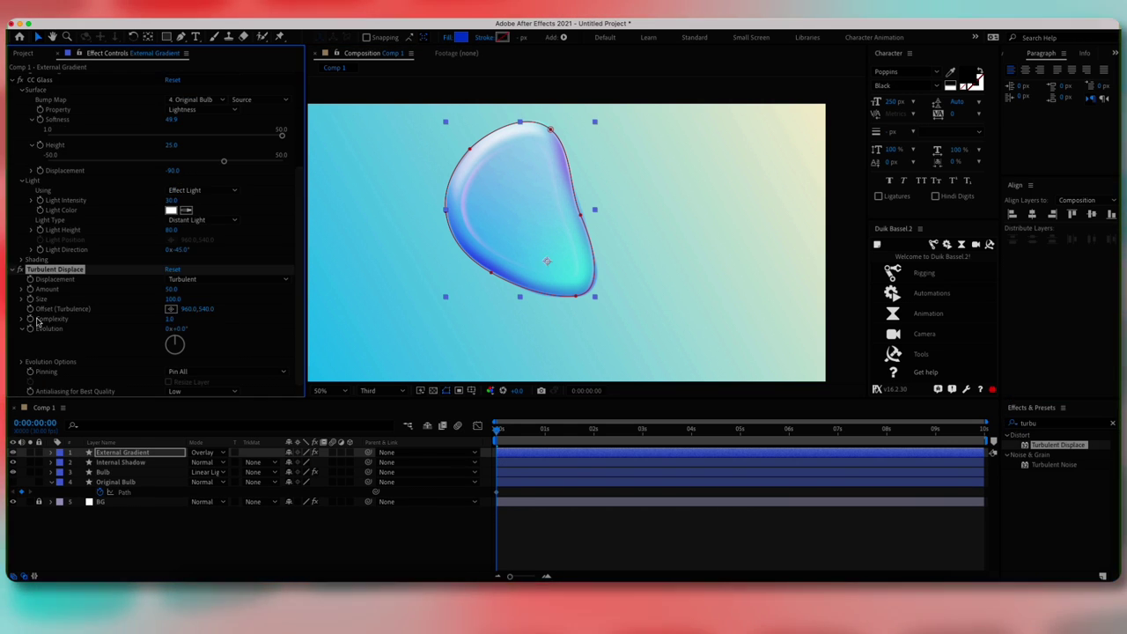
left_click(172, 290)
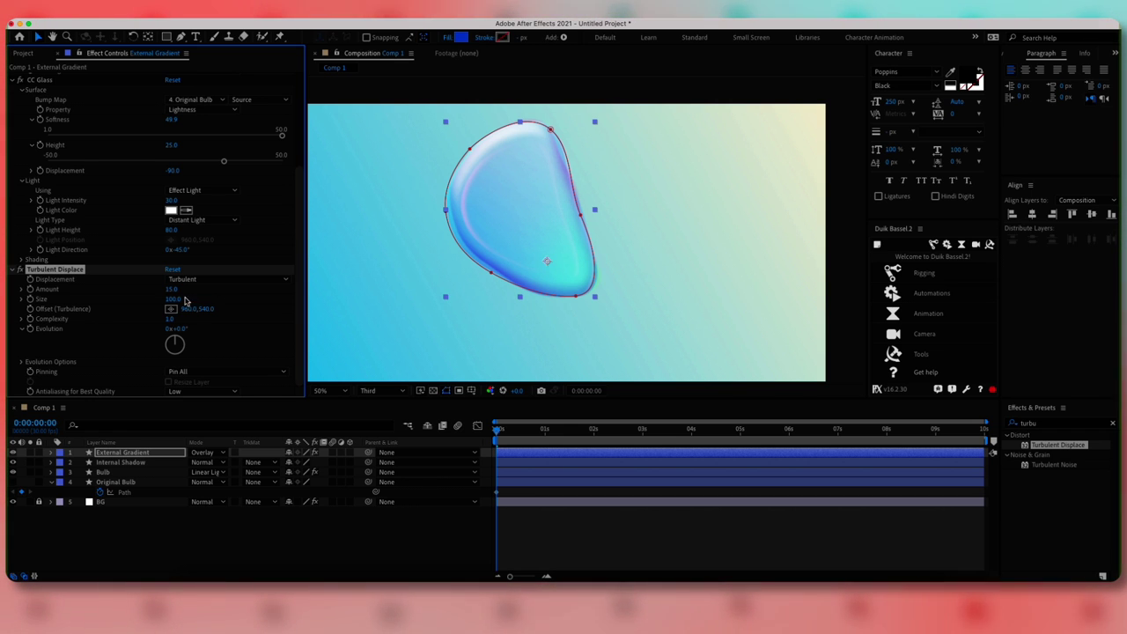
key("Return")
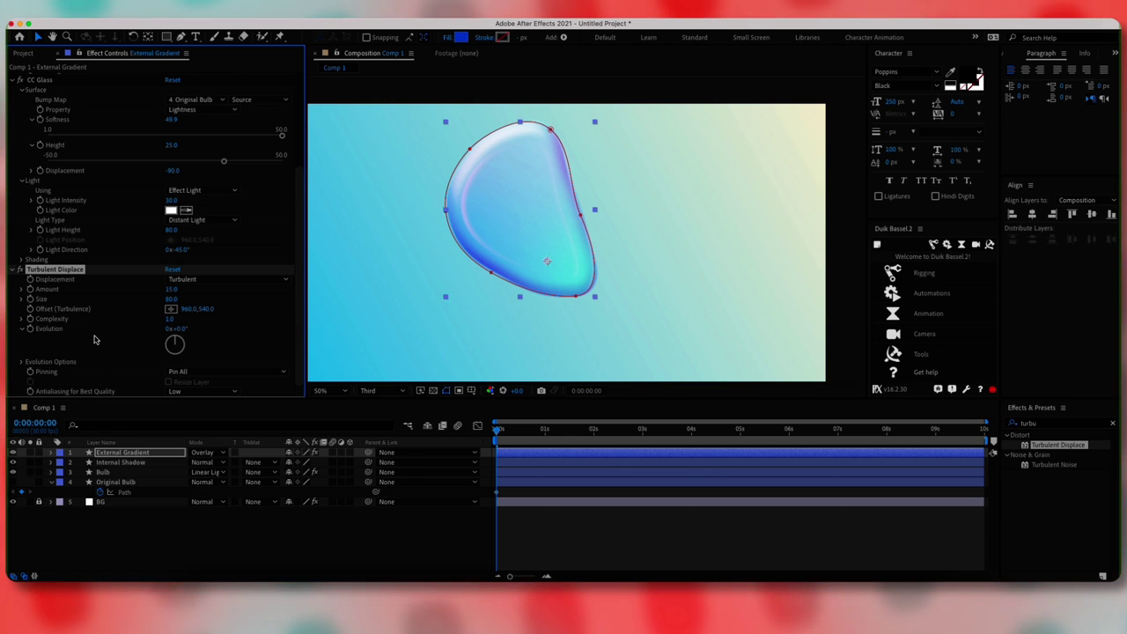
- Drive the Turbulent Displace evolution with the expression time*100 and collapse the External Gradient layer
left_click(30, 328, "alt")
type("time")
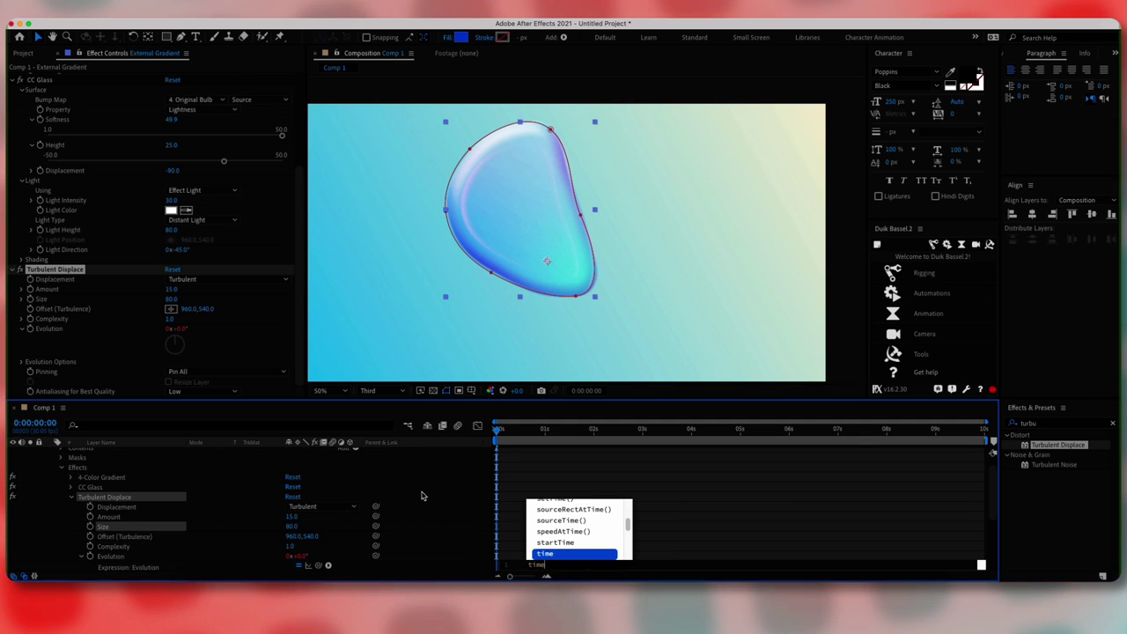
type("*150")
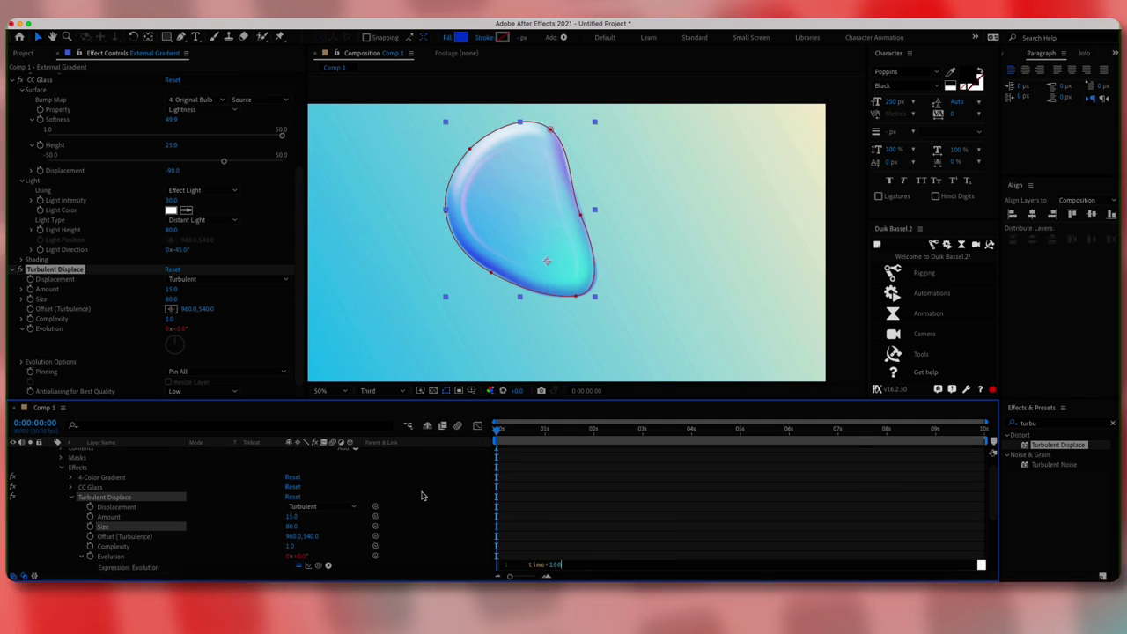
left_click(421, 488)
scroll(103, 477, "up", 1)
left_click(50, 454)
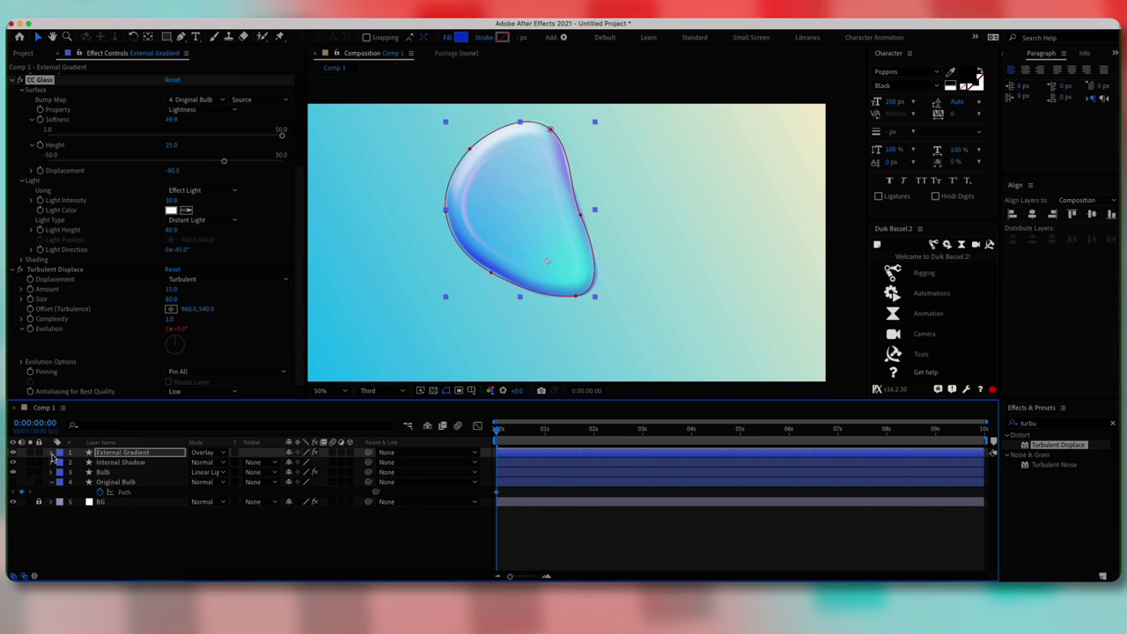
- Add a text layer reading LIQUID across the blob and place it between the Original Bulb and BG layers
left_click(293, 530)
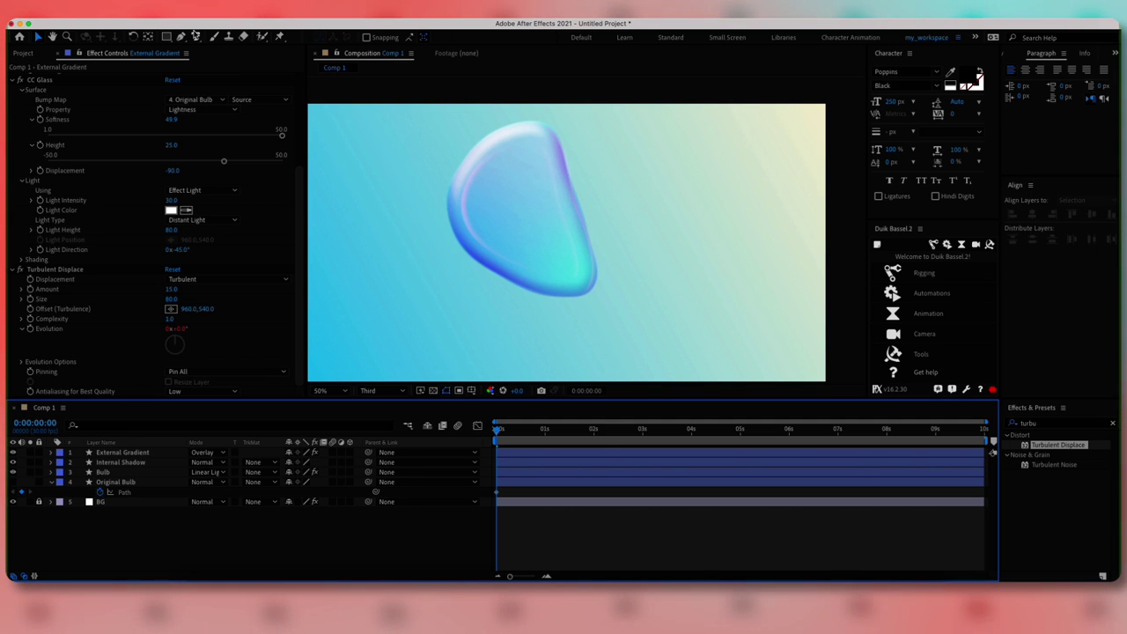
left_click(432, 211)
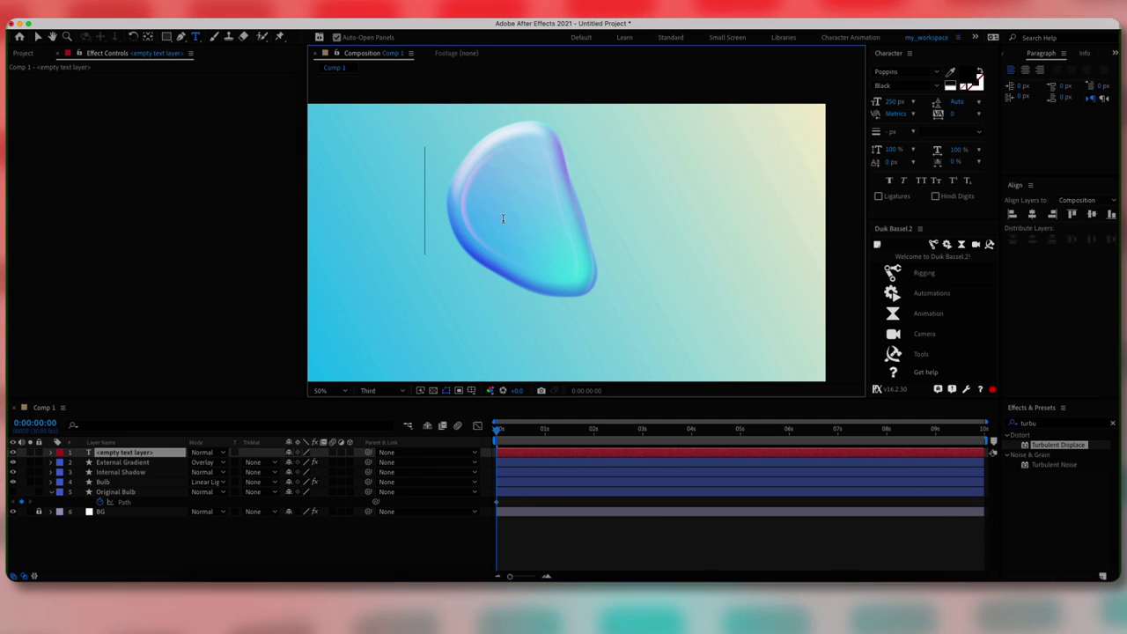
type("LIQUID")
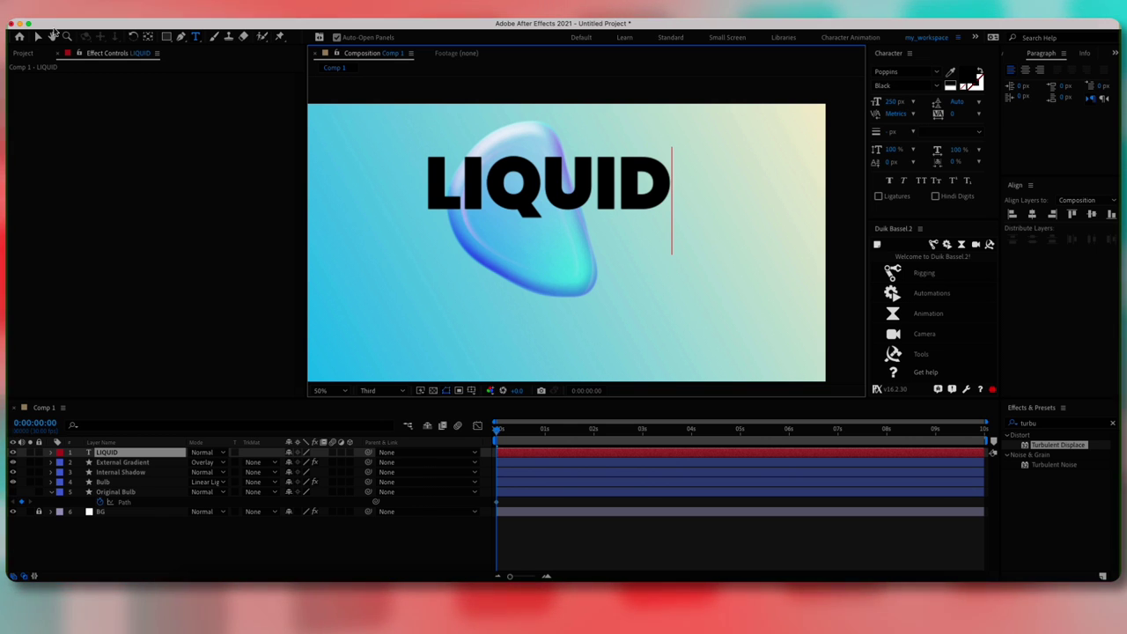
left_click(37, 36)
left_click(150, 453)
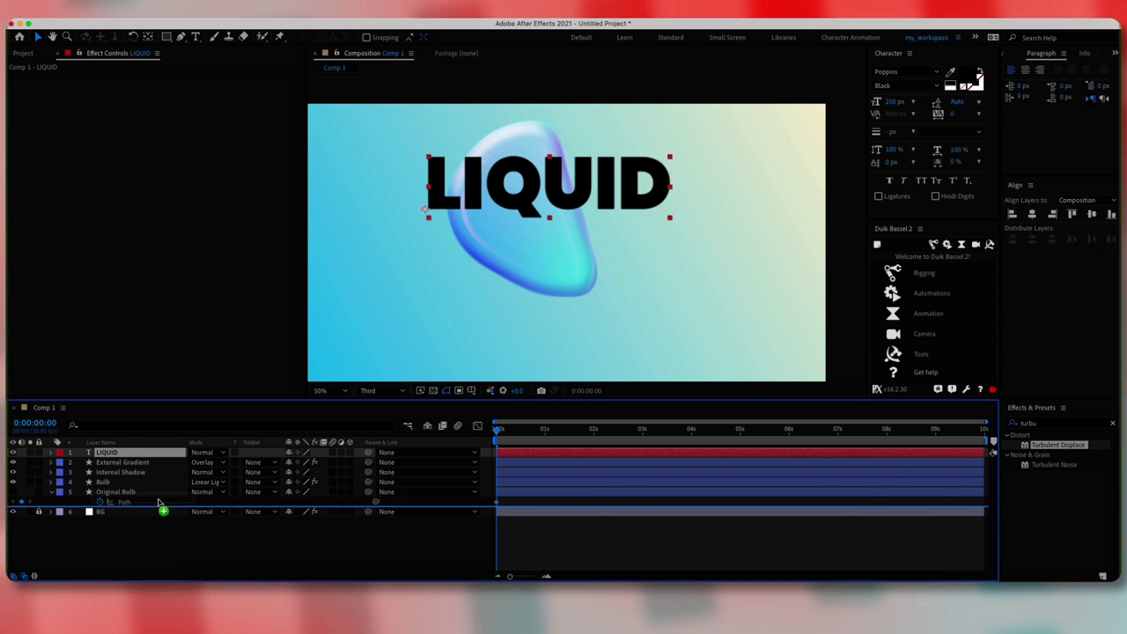
left_click_drag(159, 502, 157, 502)
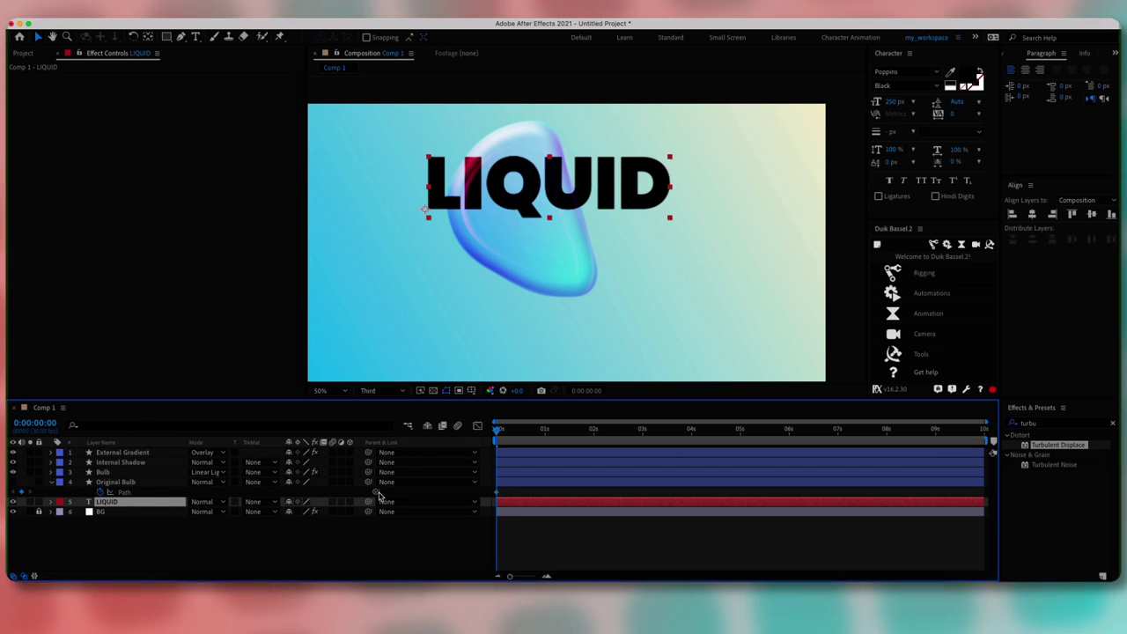
- Apply CC Blobbylize to the LIQUID text layer, use Original Bulb as its blob layer, and expand the Softness setting
left_click_drag(462, 274, 476, 256)
left_click(1057, 423)
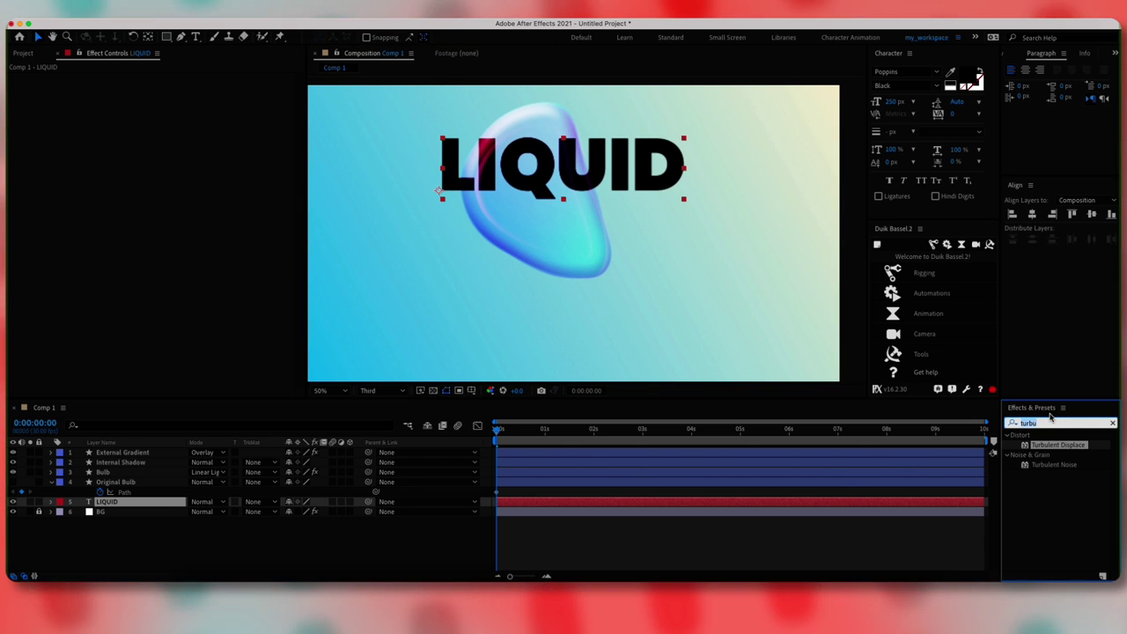
type("cc bl")
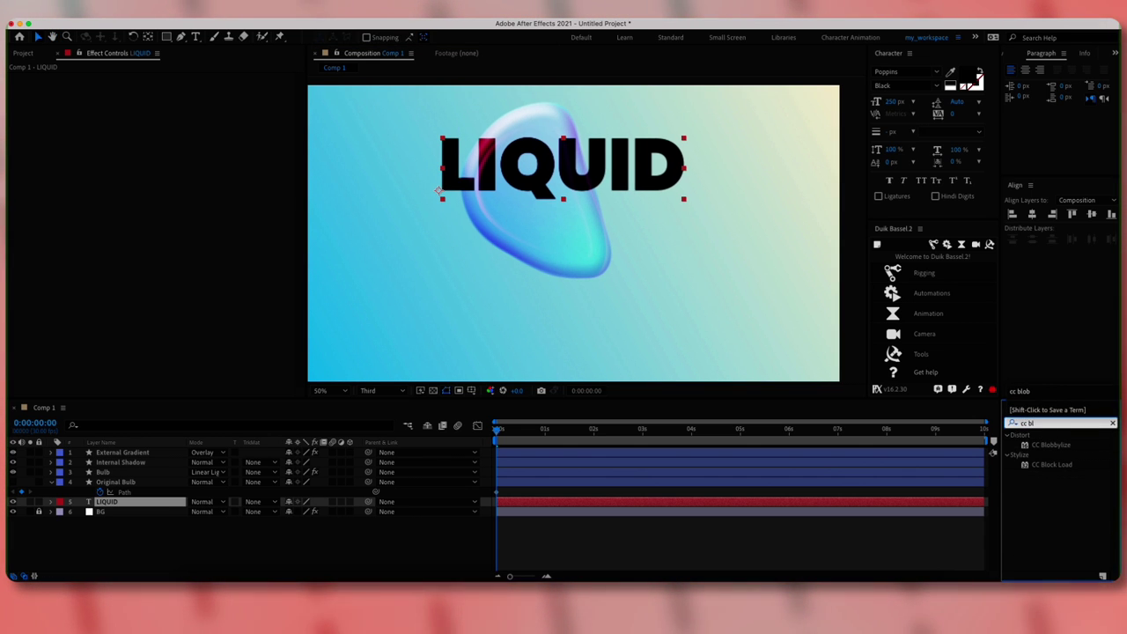
double_click(1061, 445)
left_click(23, 88)
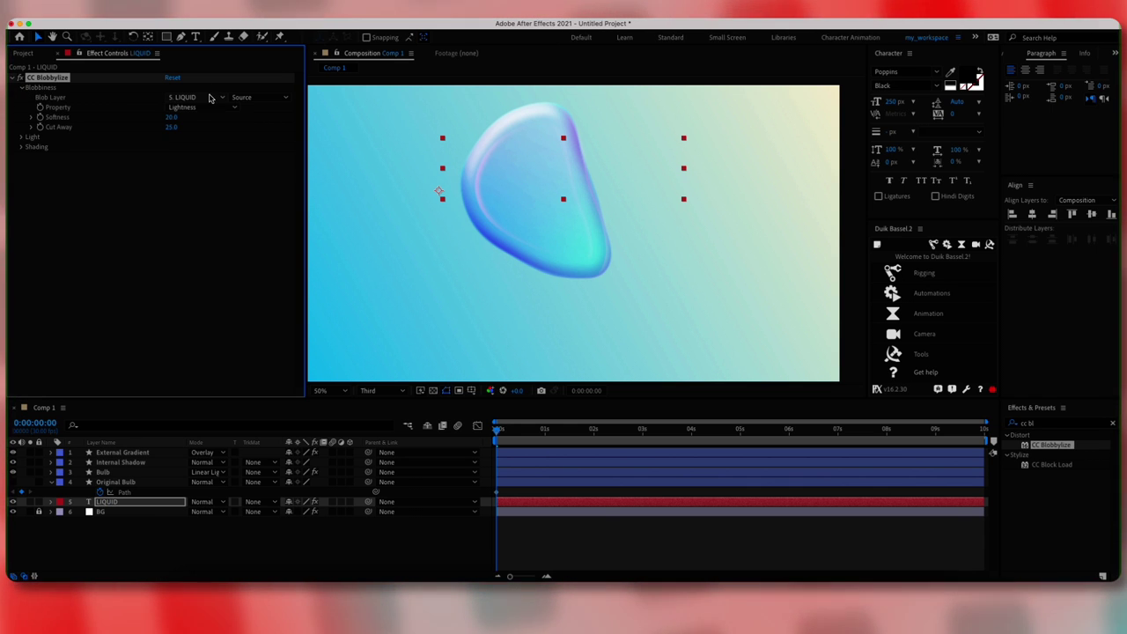
left_click(208, 99)
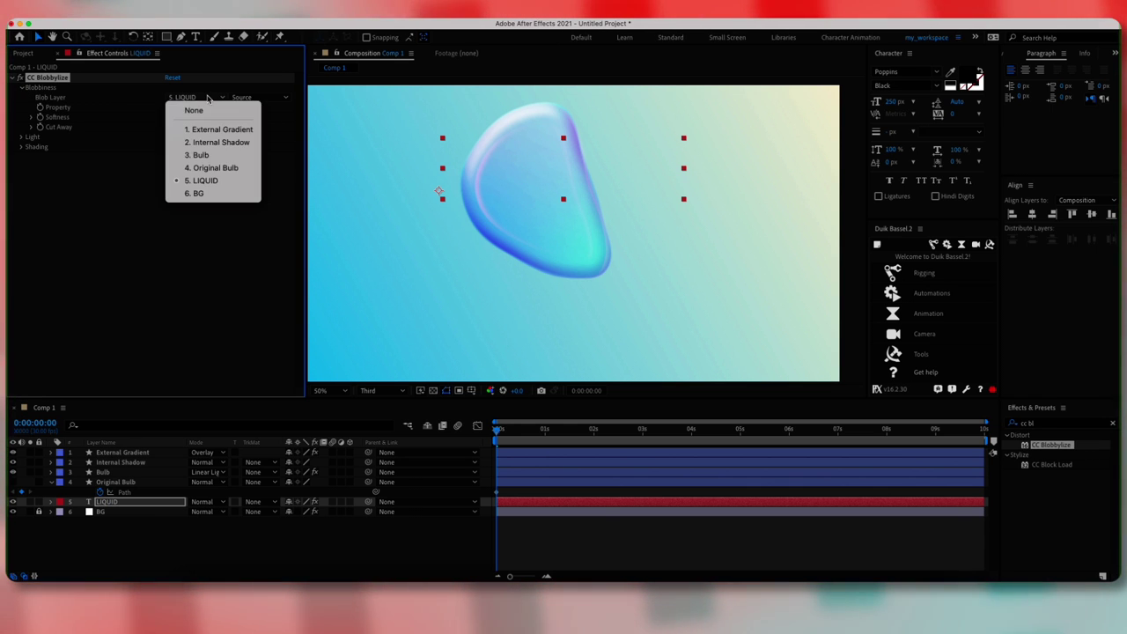
left_click(216, 168)
left_click(31, 117)
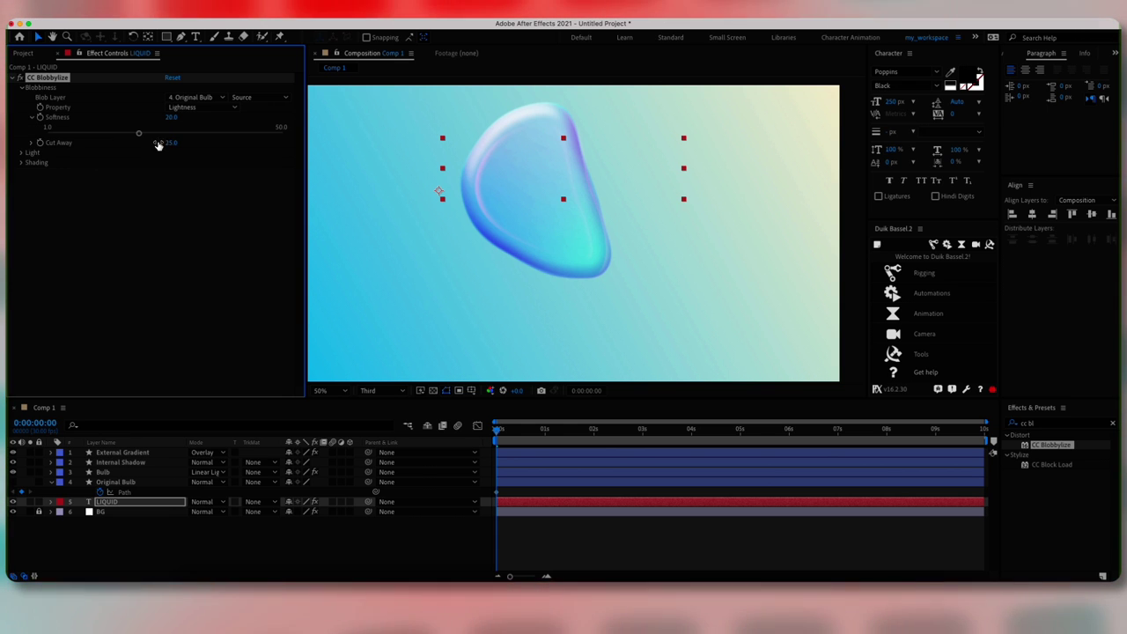
- Set CC Blobbylize on the LIQUID layer to a softness of 50 and a cut away of 34, and expand its Light settings
left_click_drag(139, 133, 232, 137)
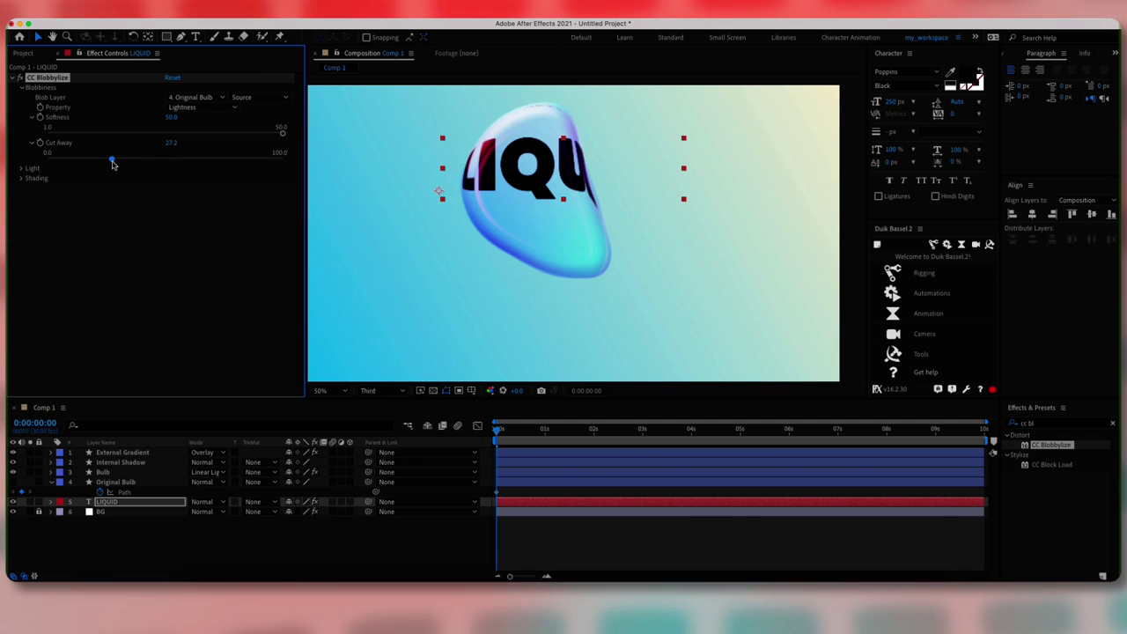
mouse_move(112, 163)
left_mouse_down()
mouse_move(140, 163)
mouse_move(128, 164)
left_mouse_up()
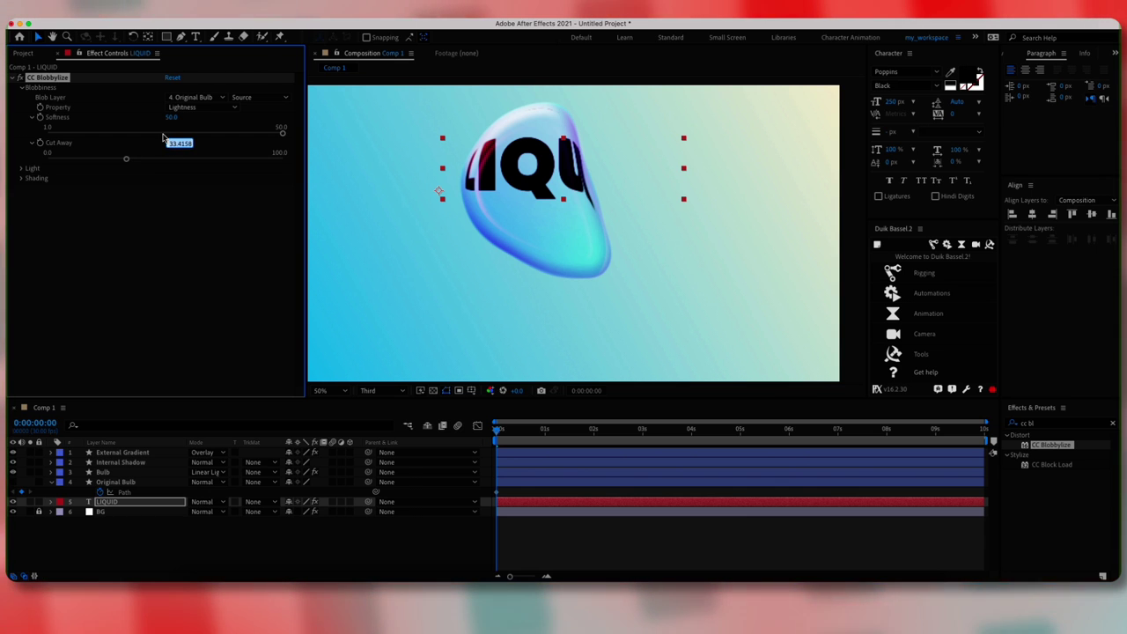
type("34")
key("Return")
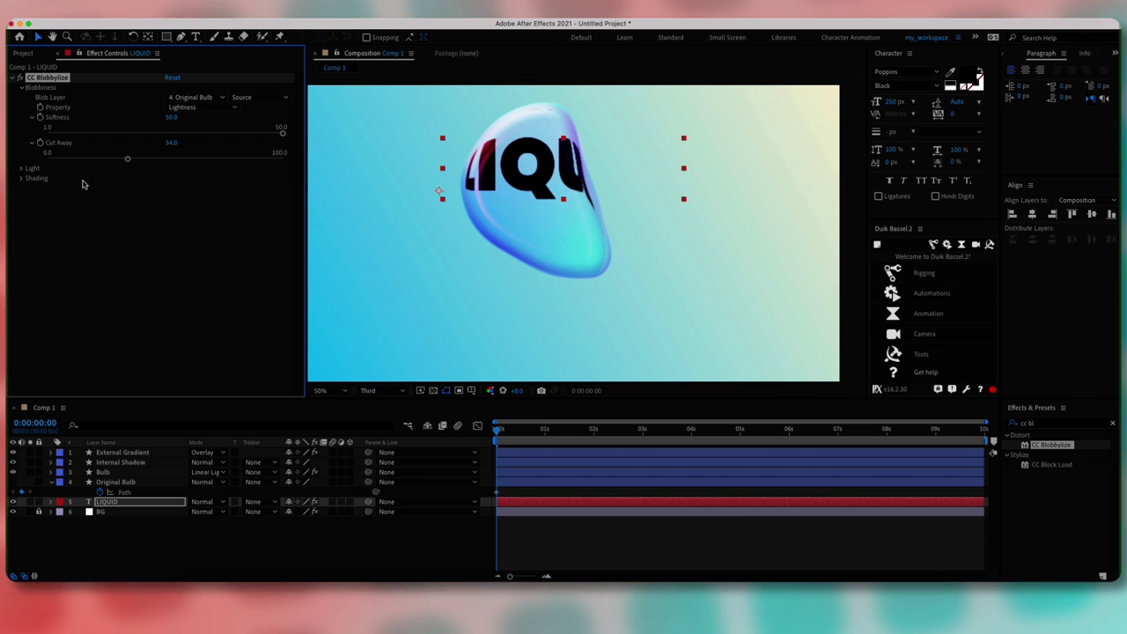
left_click(22, 168)
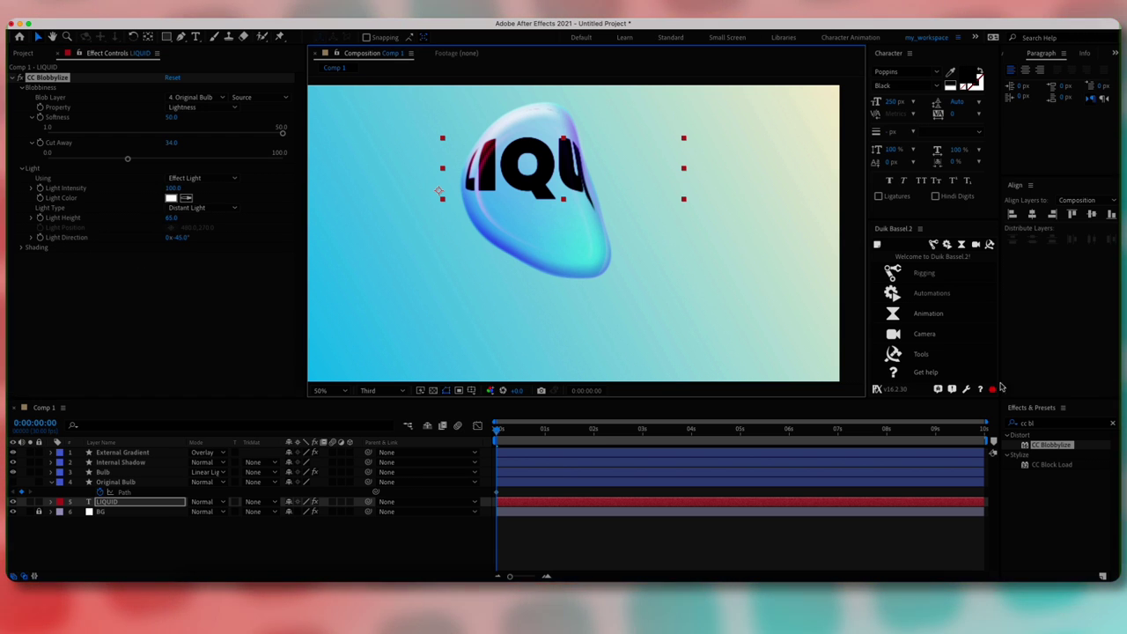
- Apply the Liquify effect to the LIQUID text layer and choose its Bloat tool
left_click(1012, 422)
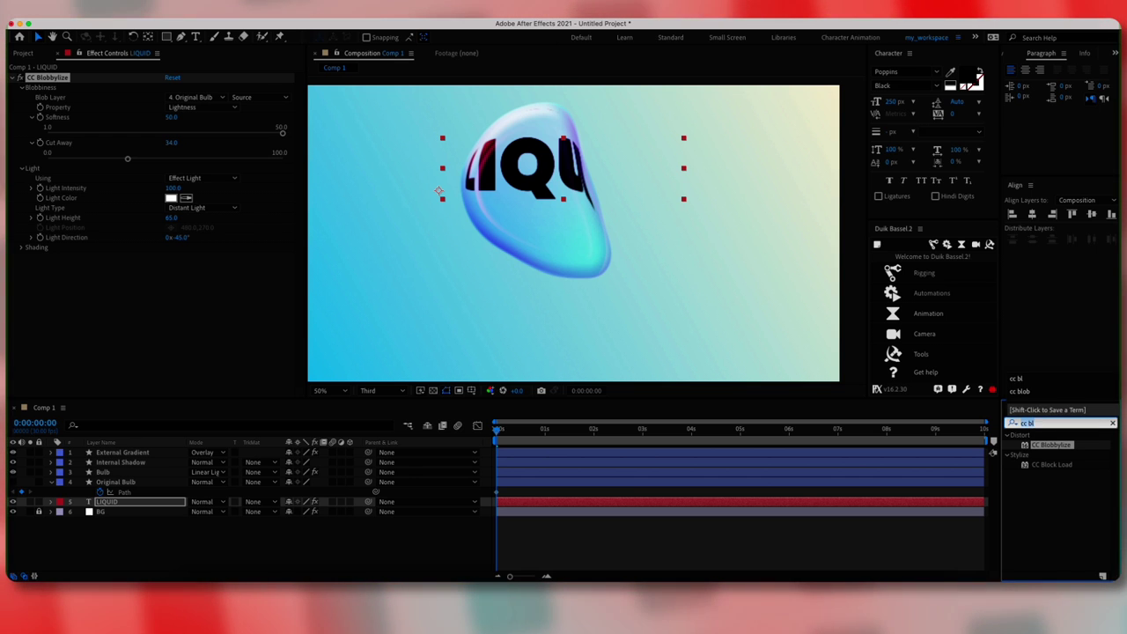
type("liq")
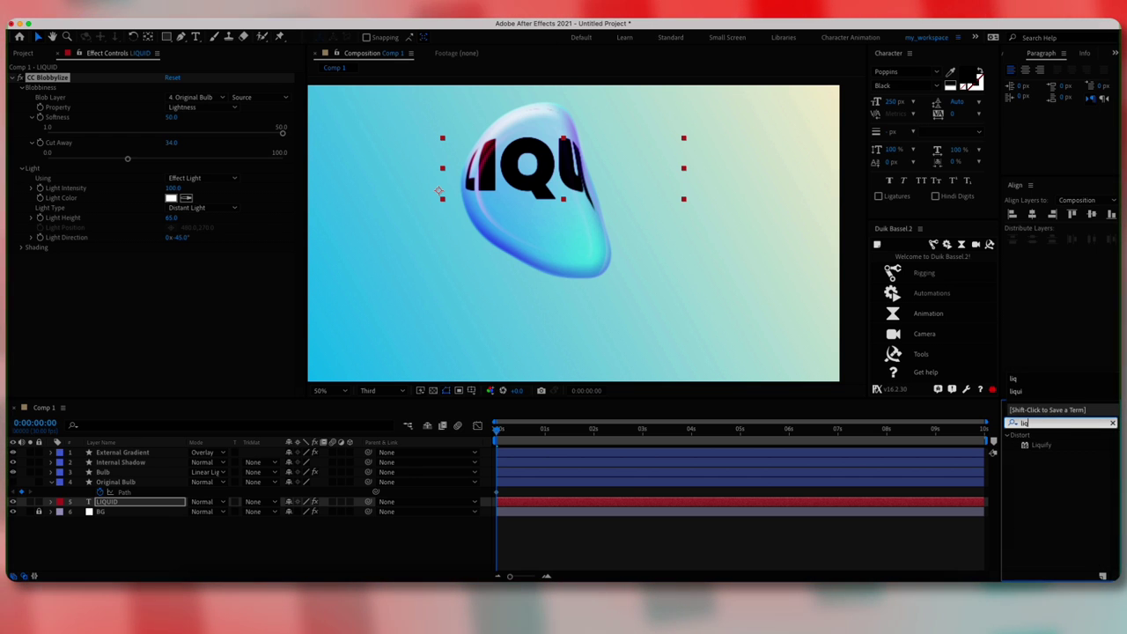
double_click(1041, 447)
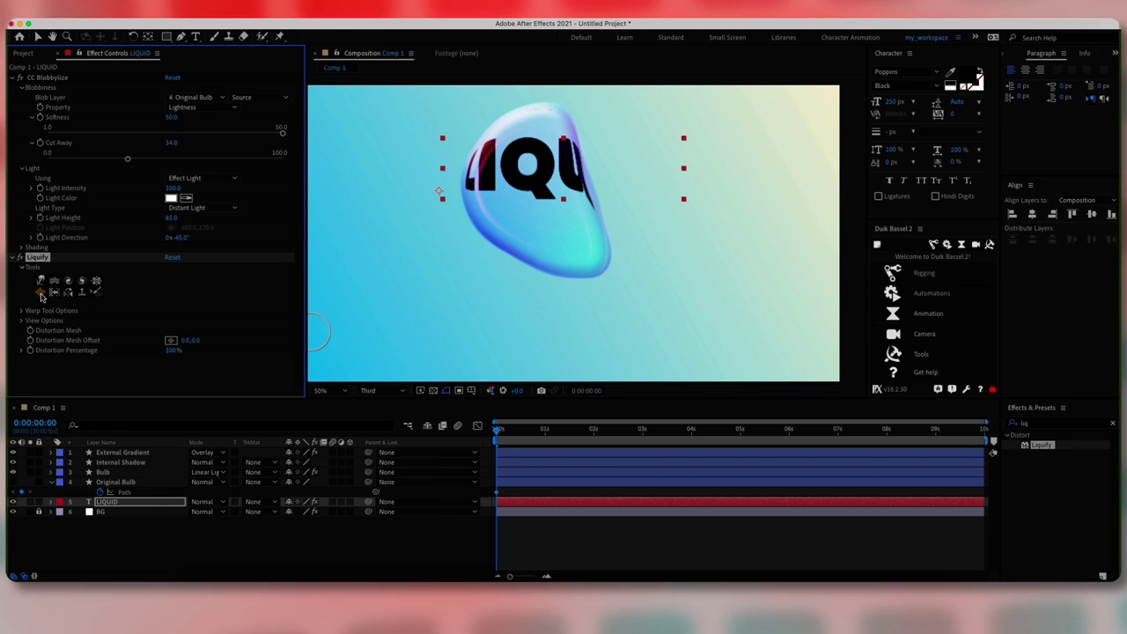
left_click(40, 294)
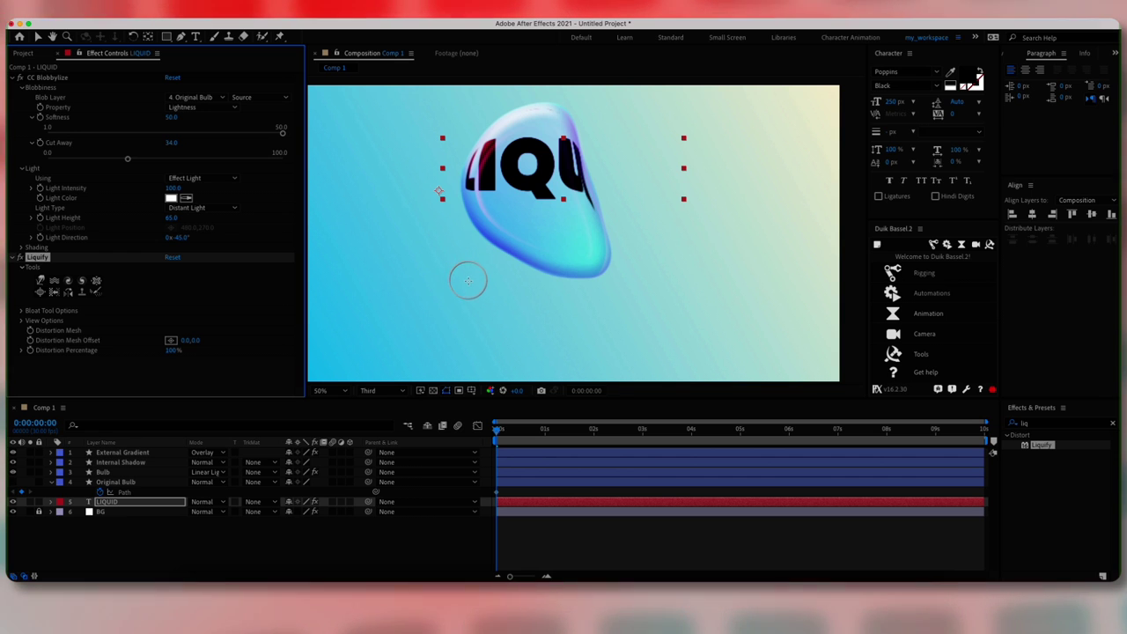
- Enlarge the Bloat brush beyond the blob's size and bloat the LIQUID lettering around the Q
left_click_drag(470, 284, 513, 282)
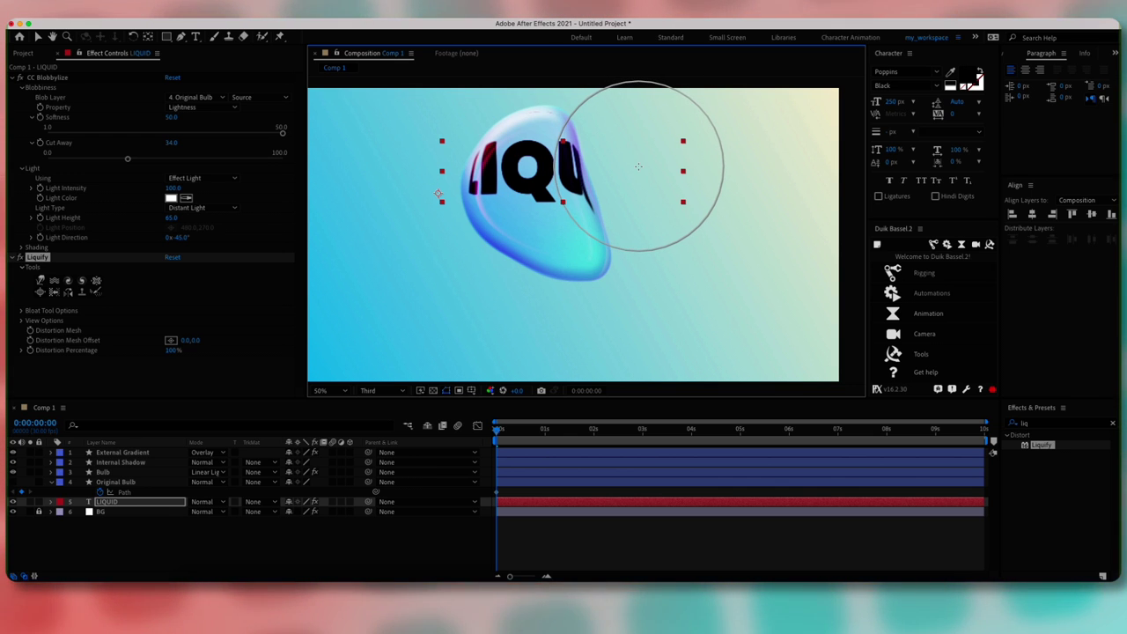
left_click_drag(545, 254, 600, 257)
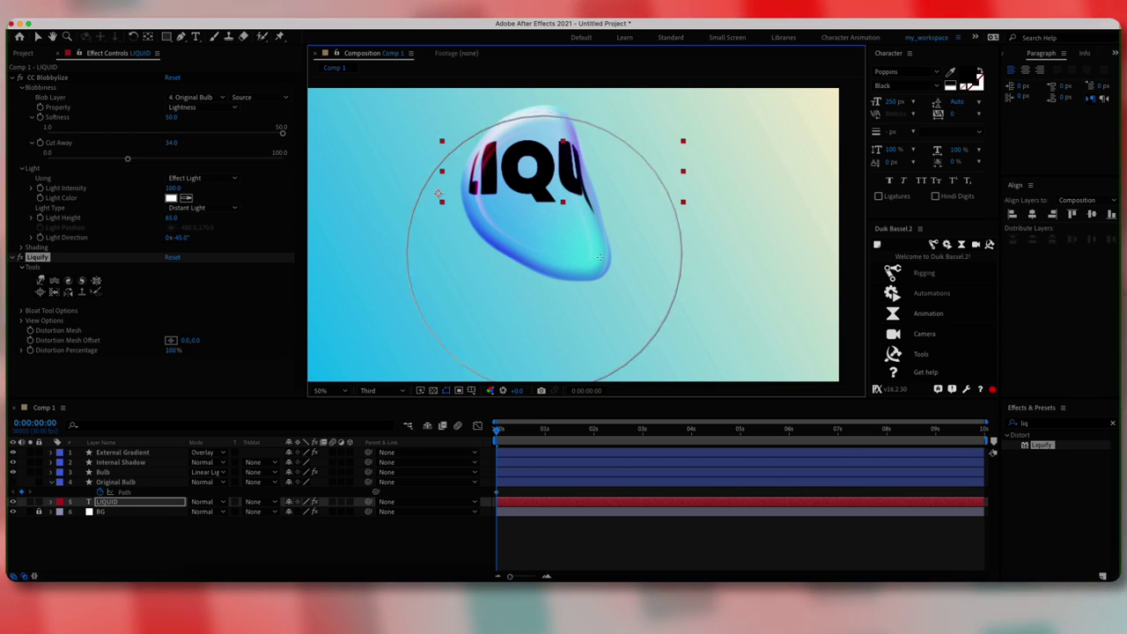
left_click(536, 189)
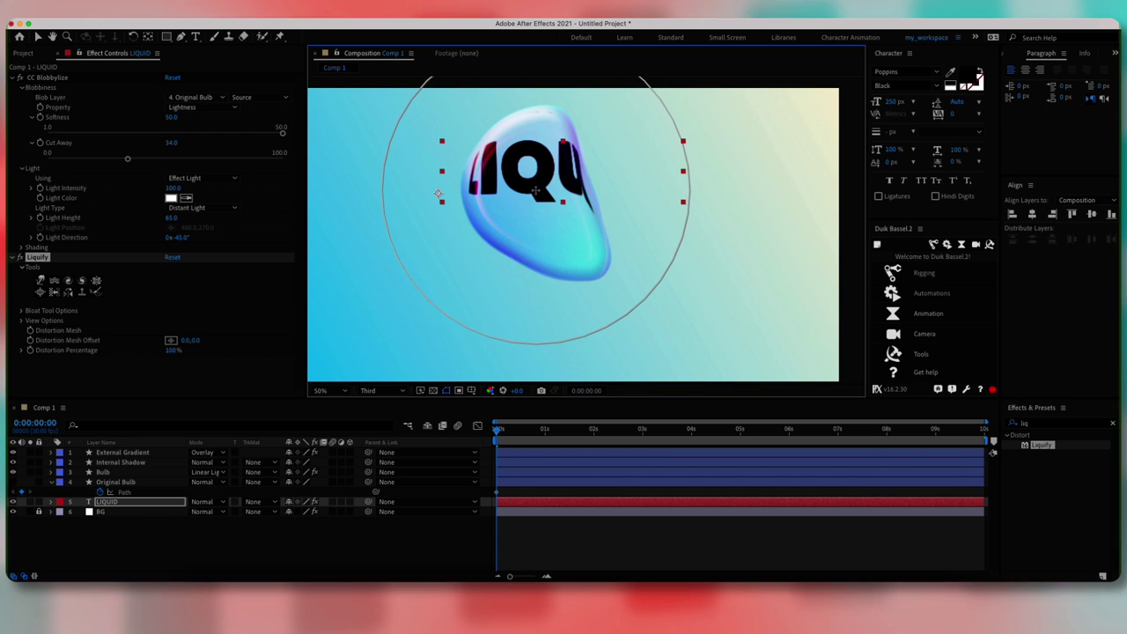
left_click_drag(530, 271, 435, 281)
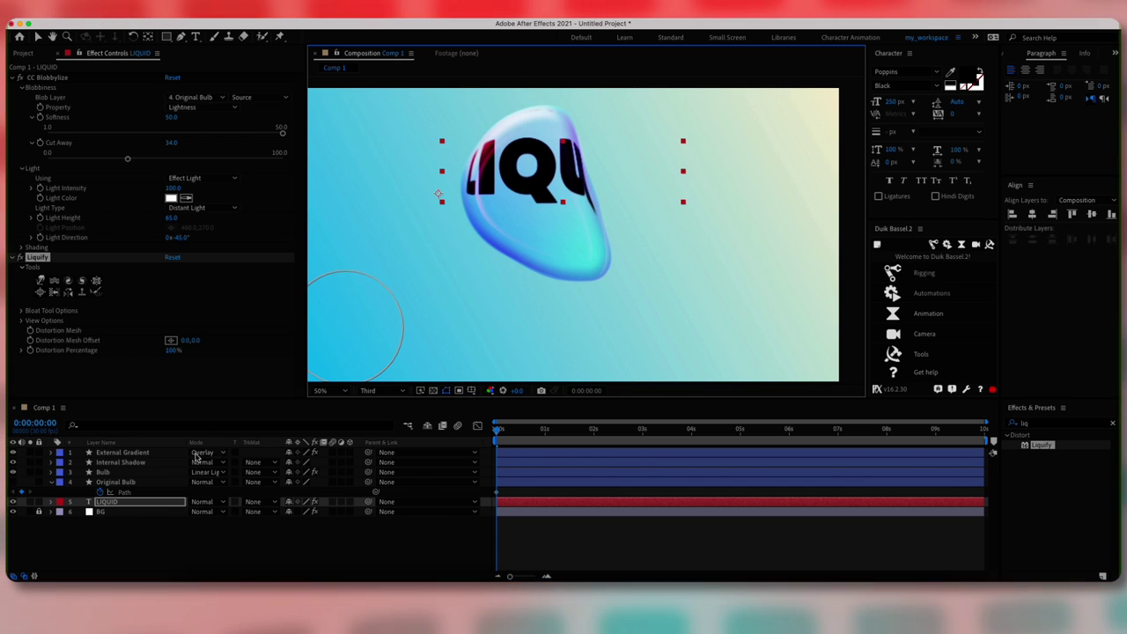
- Rename the text layer to LIQUID inside and create a duplicate of it named LIQUID outside
left_click(151, 503)
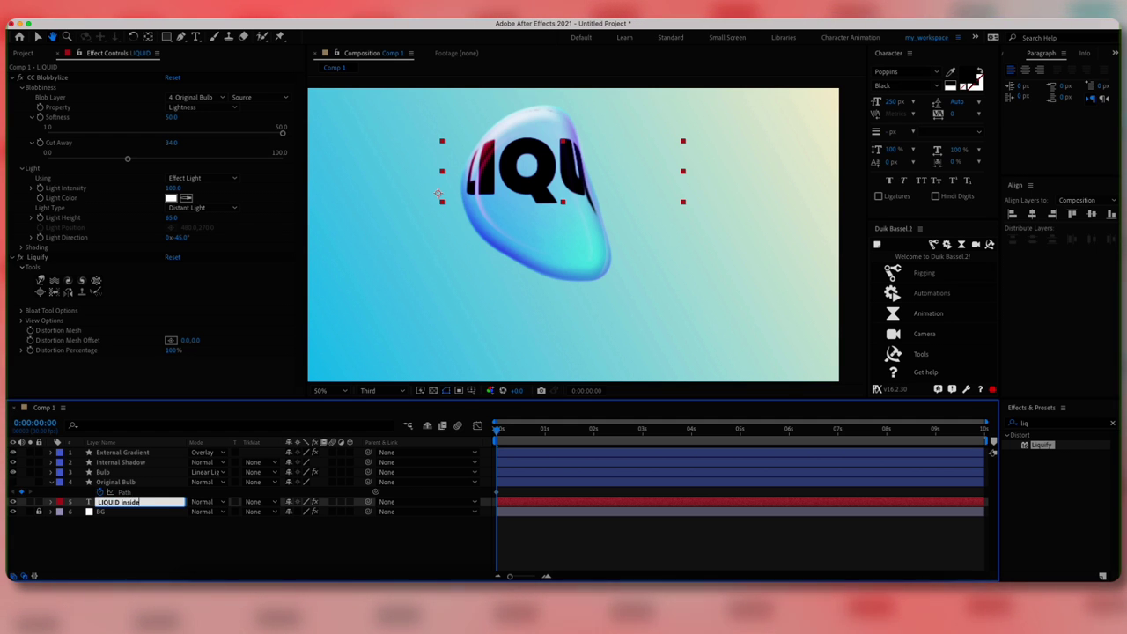
key("super+d")
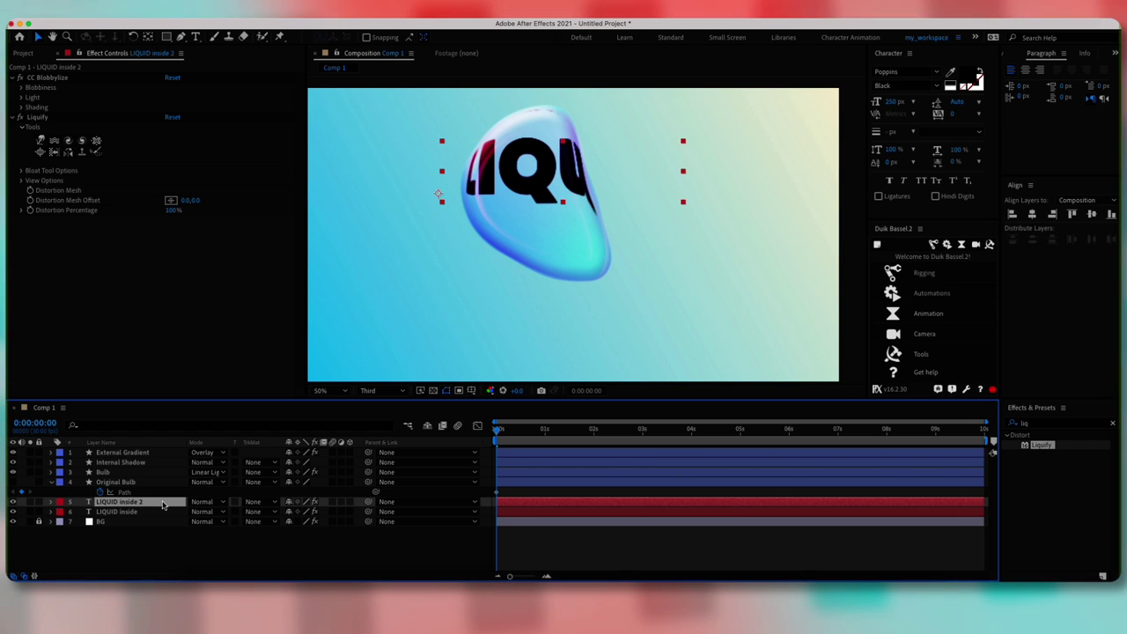
key("BackSpace")
key("BackSpace")
key("BackSpace")
key("BackSpace")
key("BackSpace")
key("BackSpace")
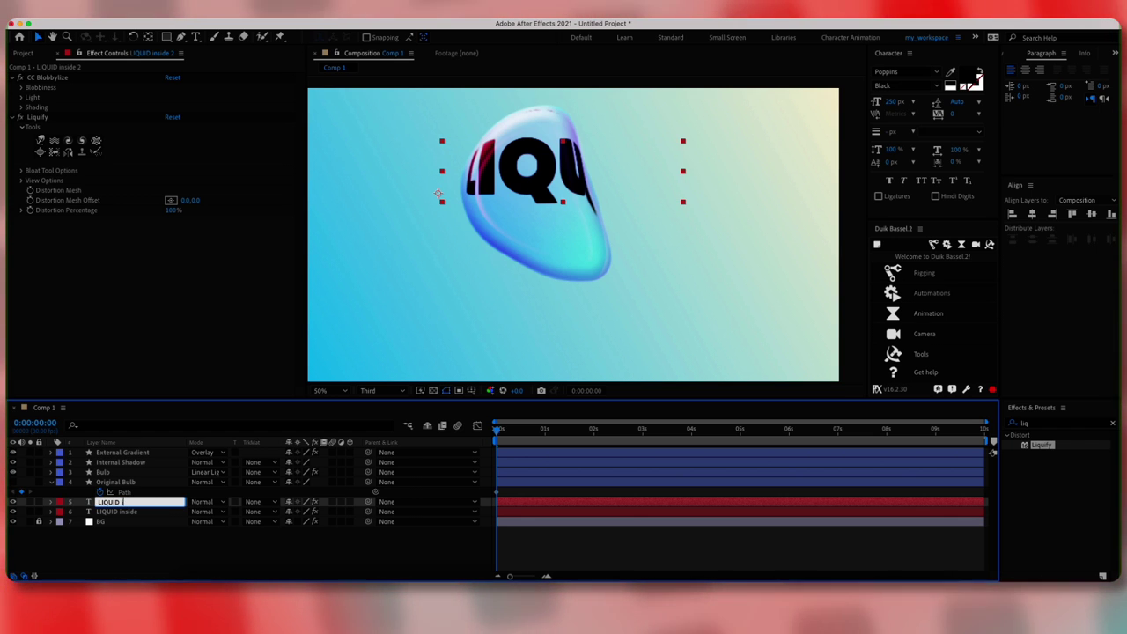
type("outside")
key("Return")
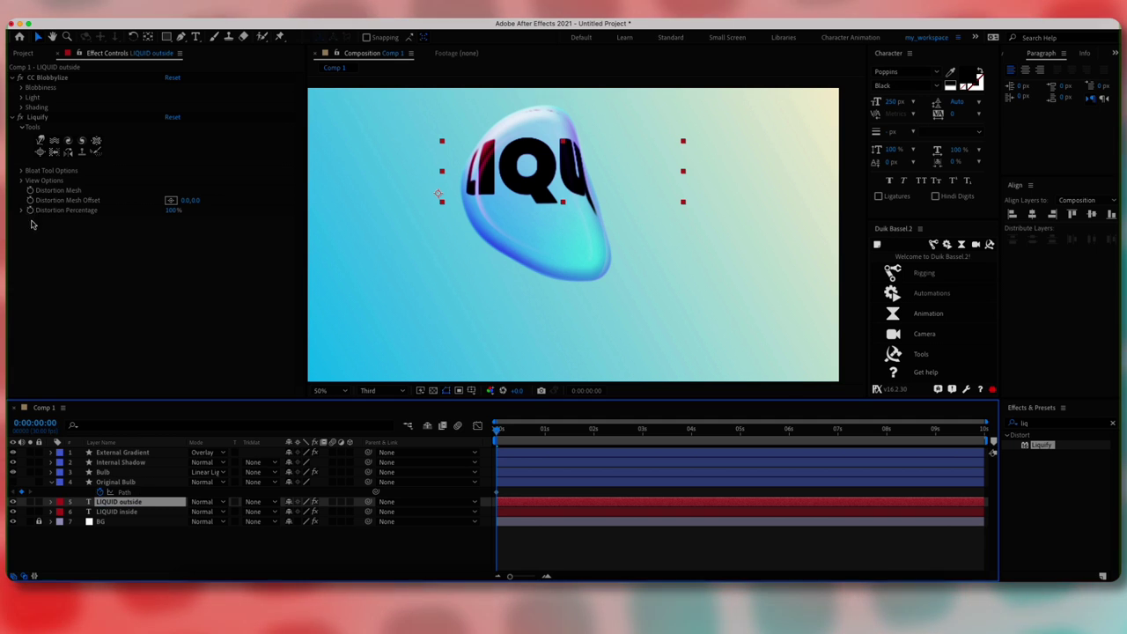
- Delete the CC Blobbylize and Liquify effects from the LIQUID outside layer
left_click(71, 79)
left_click(81, 117, "shift")
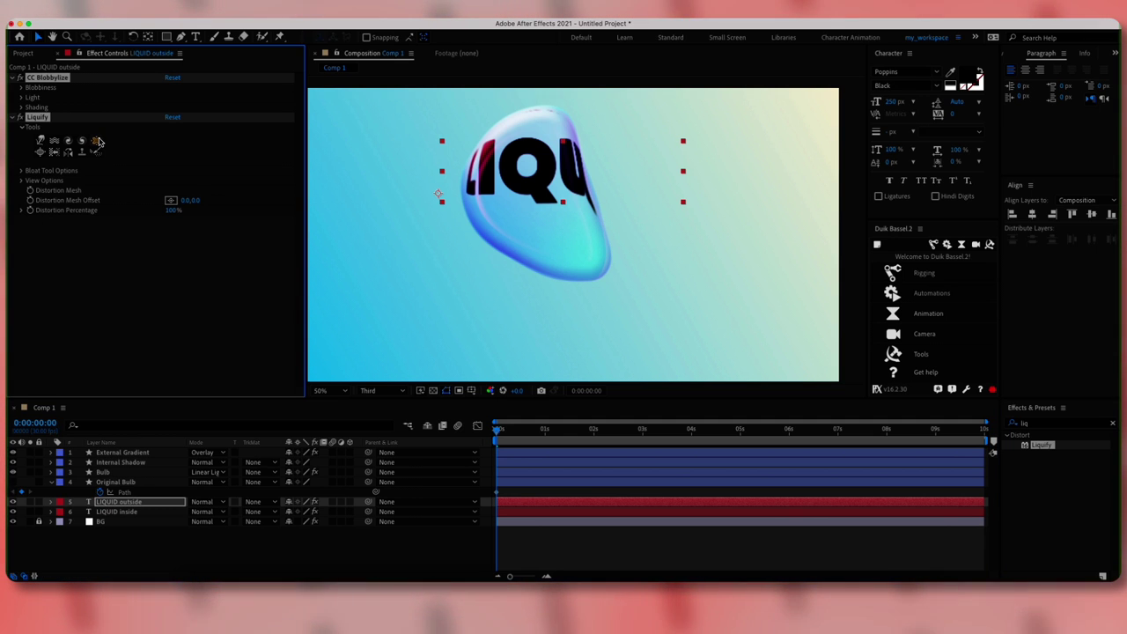
key("Delete")
- Apply Set Matte to the LIQUID outside layer, taking the matte from Original Bulb with Invert Matte enabled
left_click(174, 503)
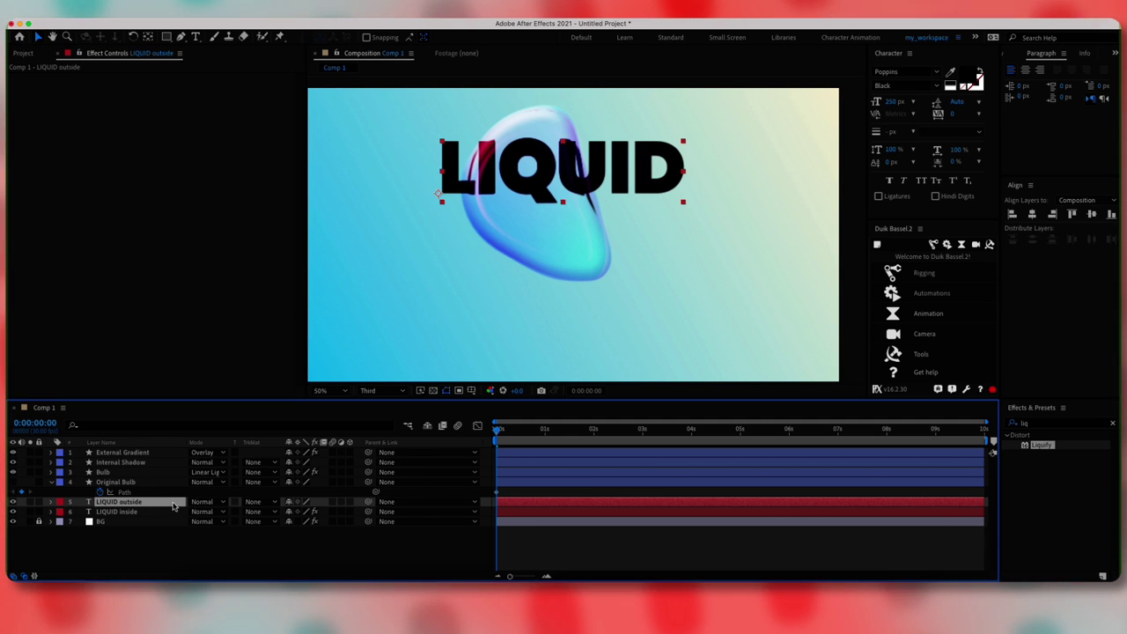
left_click(1046, 424)
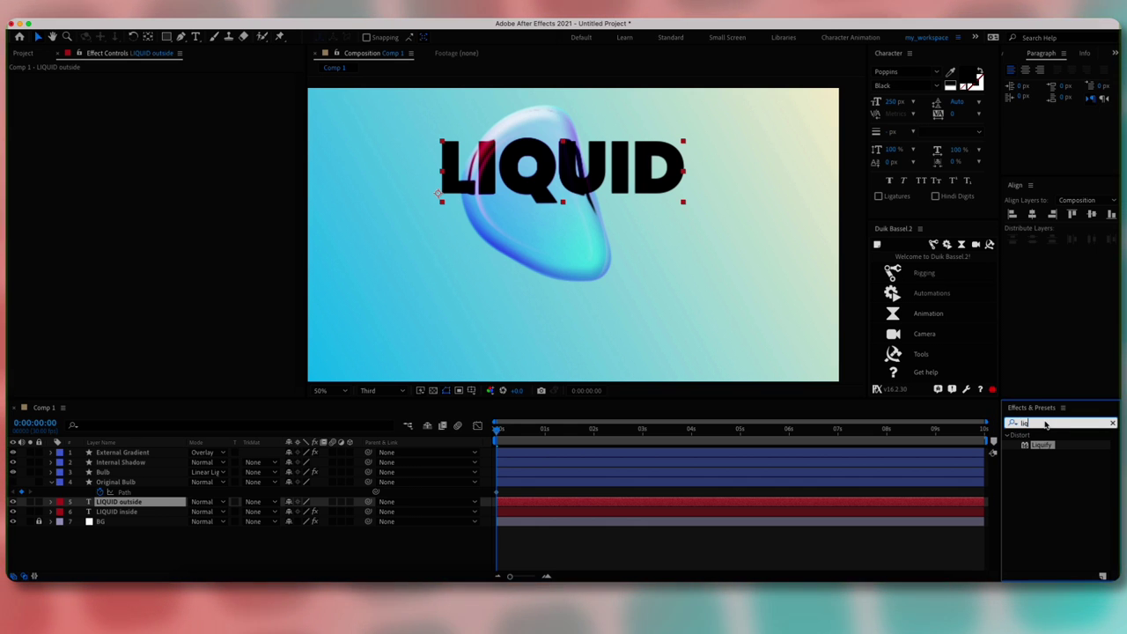
type("set matt")
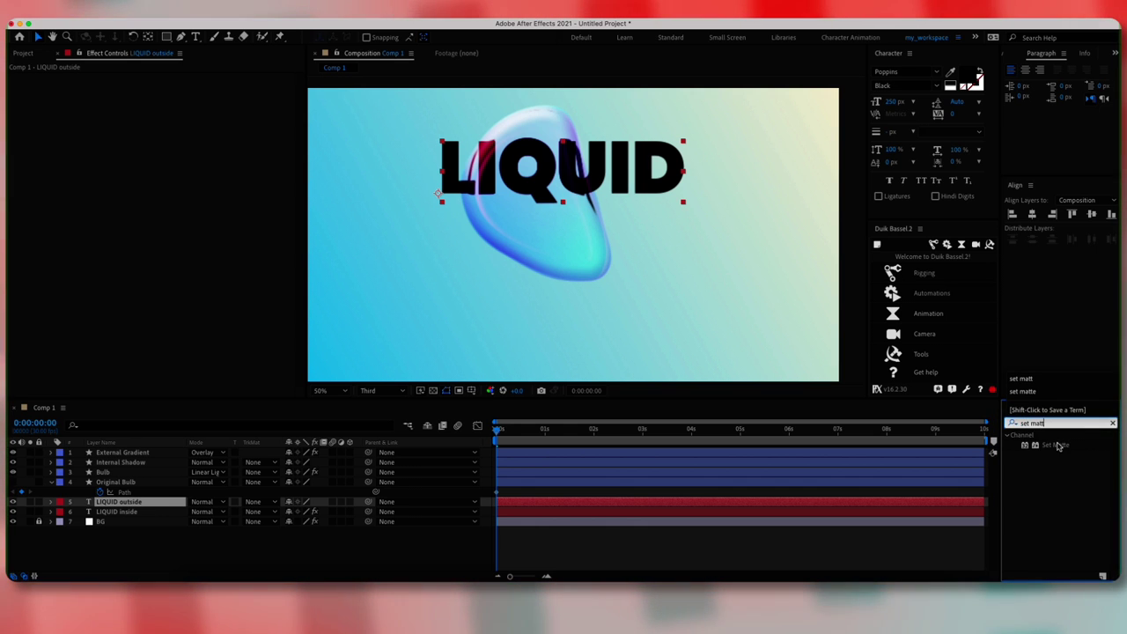
left_click_drag(1060, 449, 296, 209)
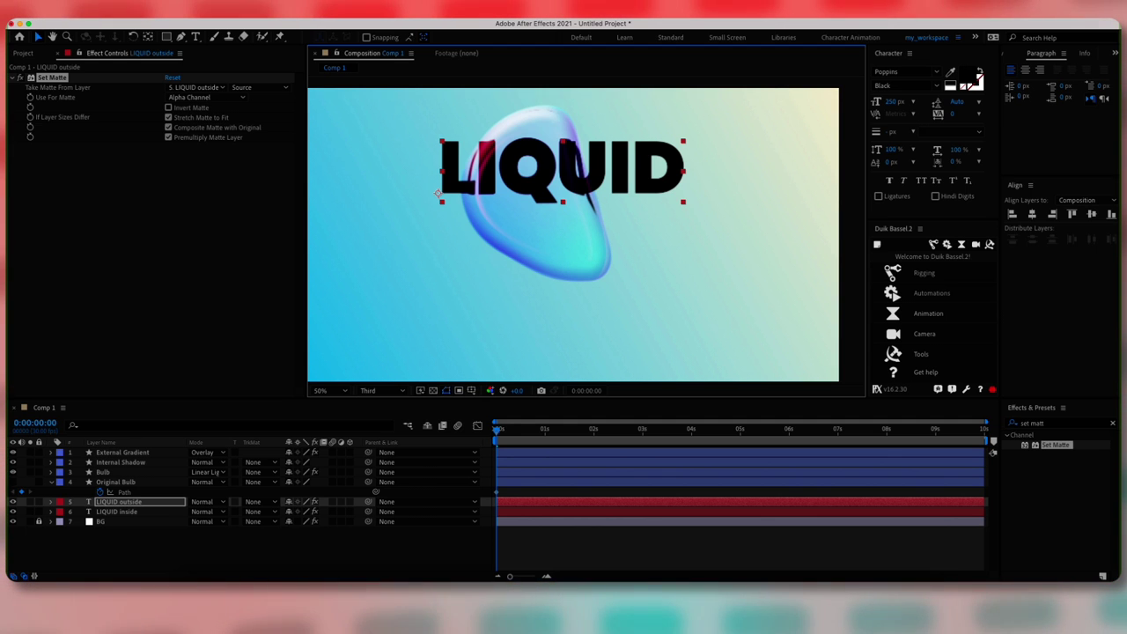
left_click(197, 87)
left_click(214, 157)
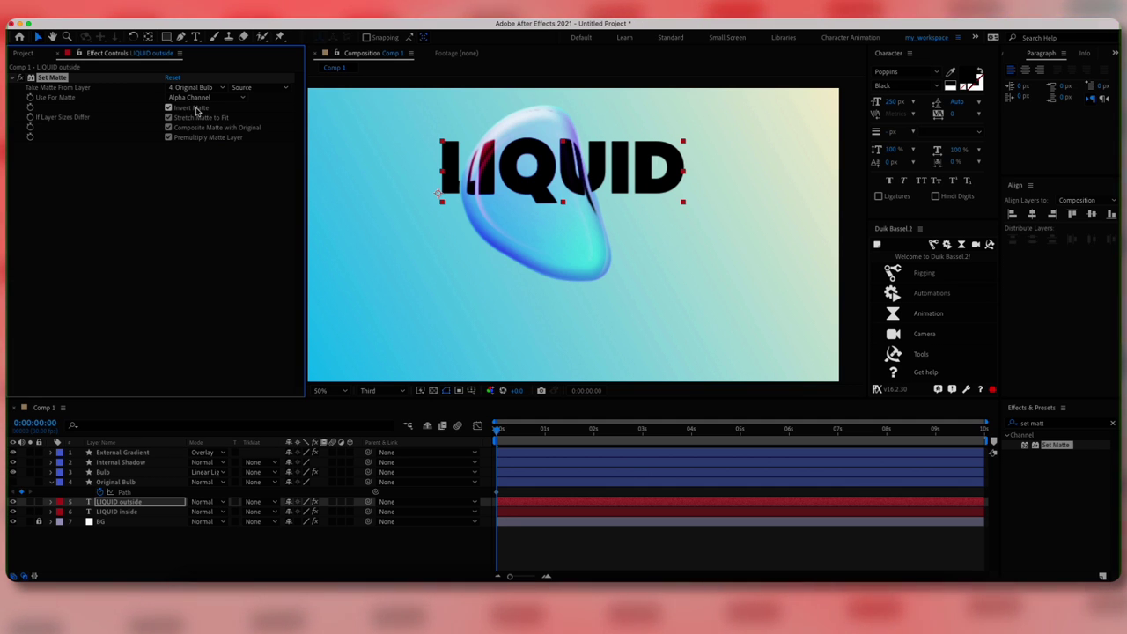
- Move the LIQUID outside text slightly upward relative to the lettering inside the blob
left_click(139, 502)
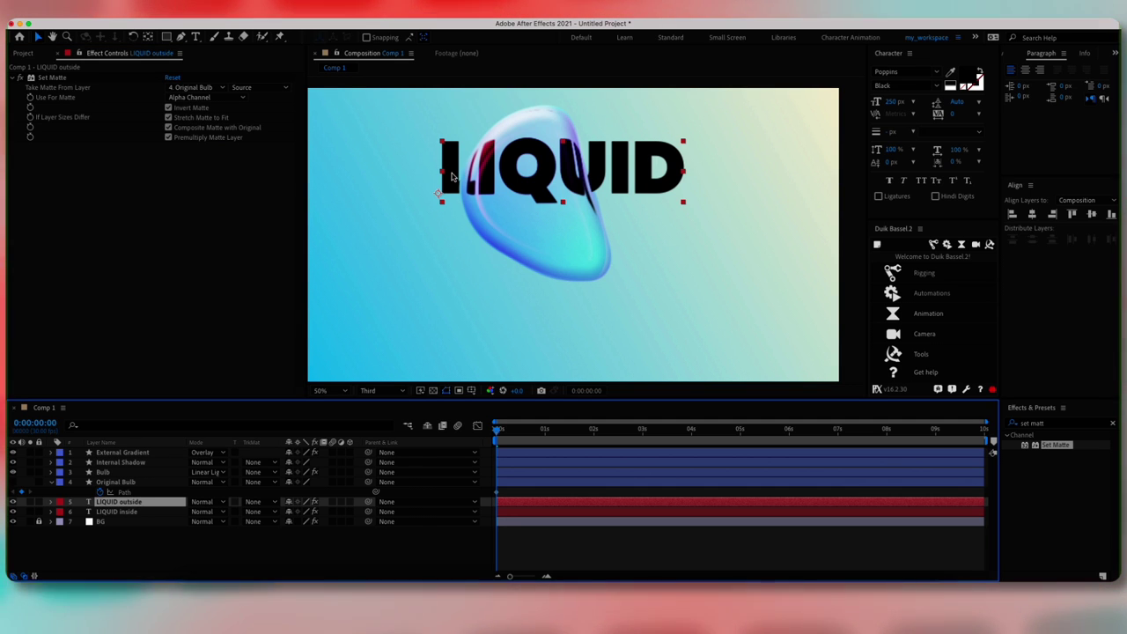
left_click_drag(452, 176, 450, 170)
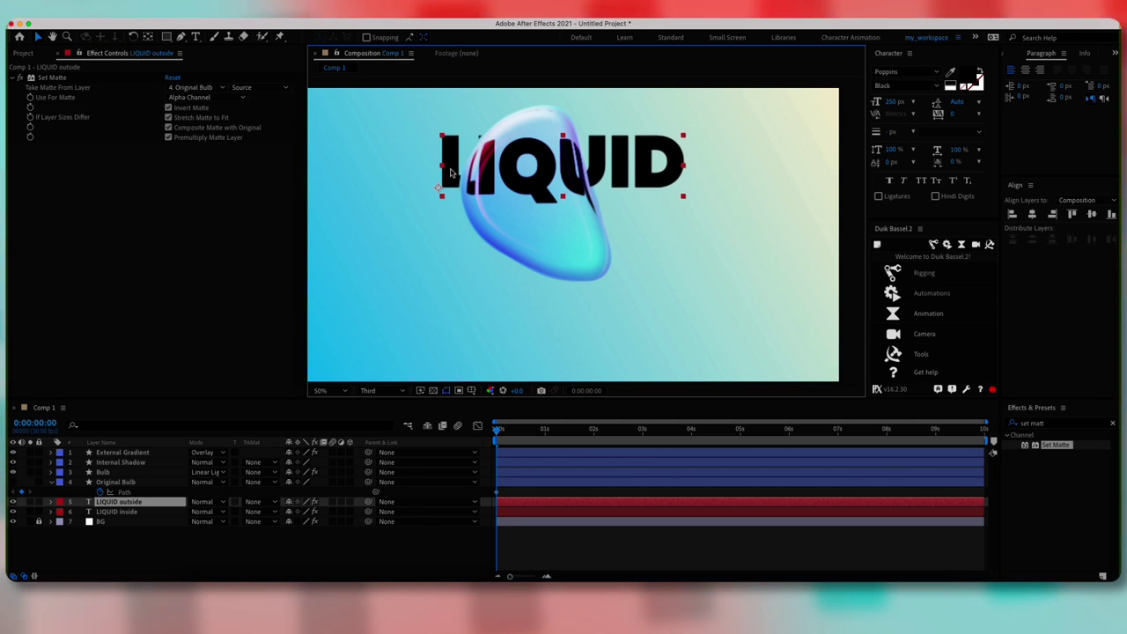
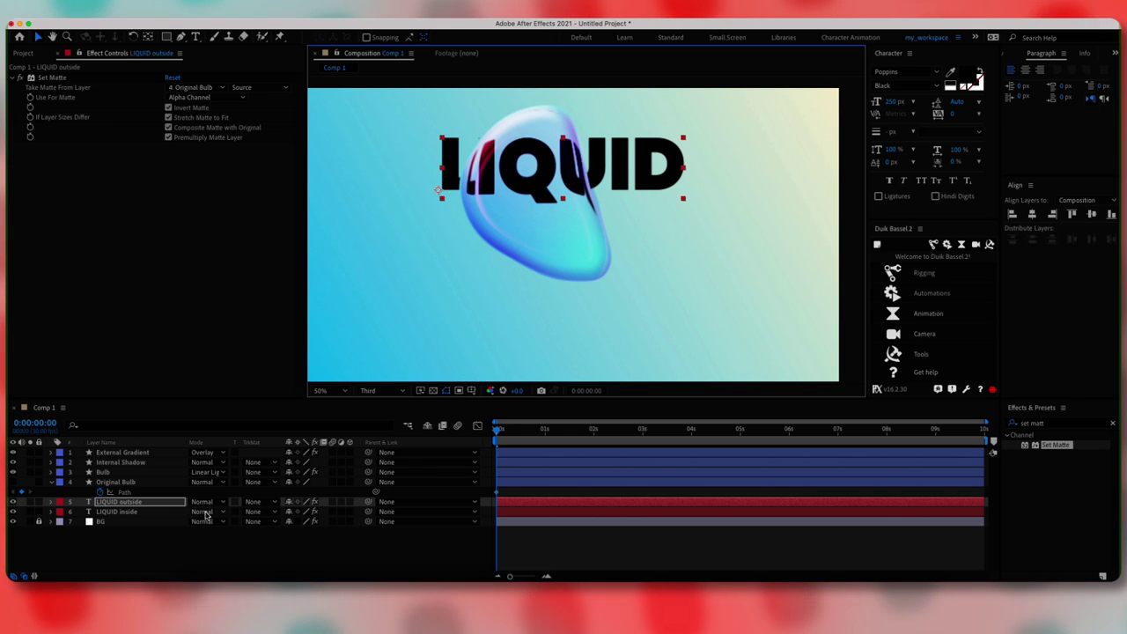
- Apply Turbulent Displace to the LIQUID inside layer with an amount of 20 and a size of 80
left_click(147, 513)
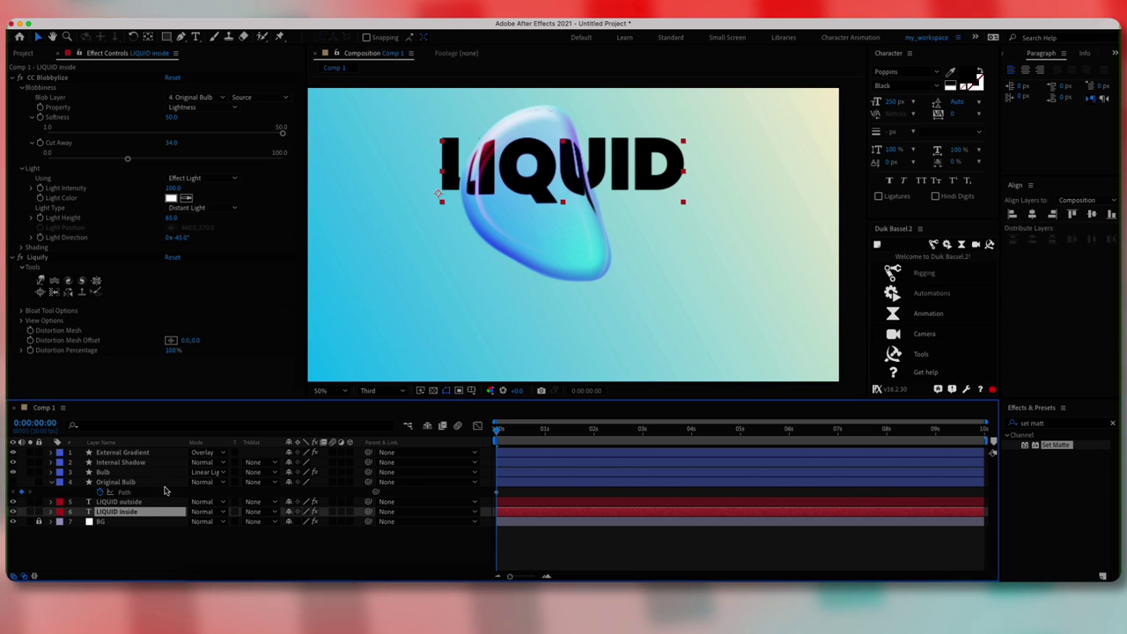
left_click(1013, 423)
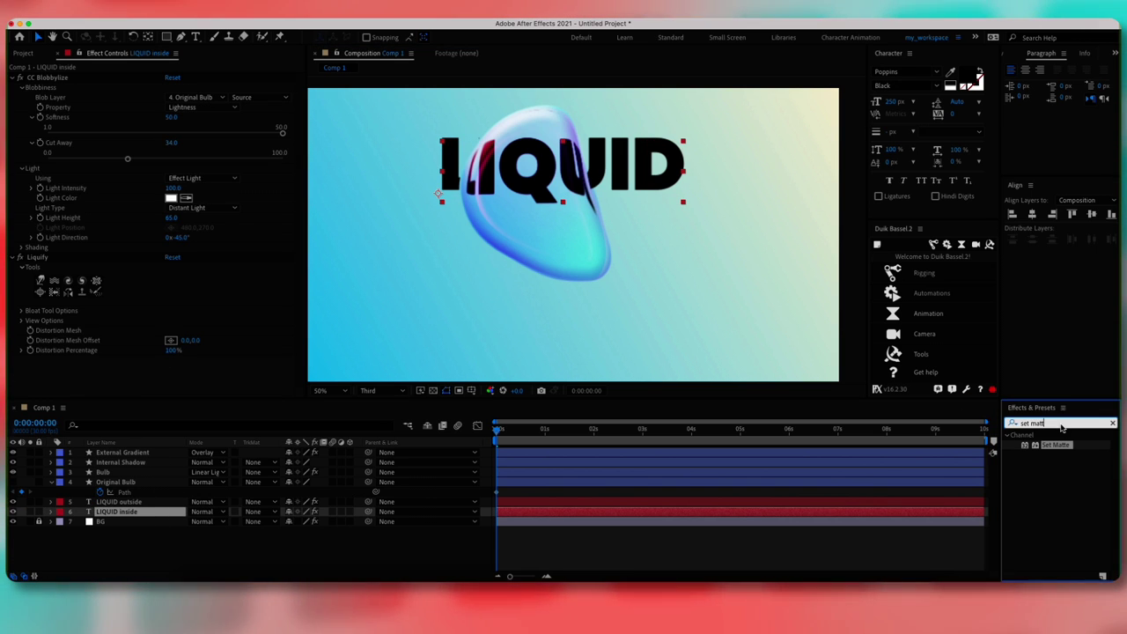
type("turbu")
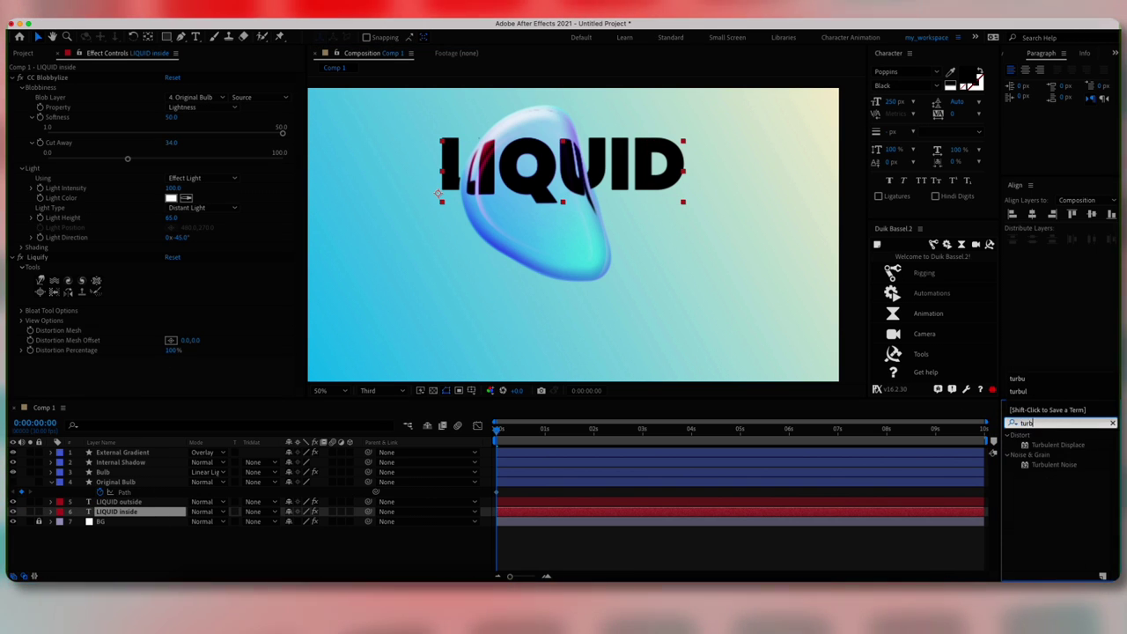
double_click(1061, 445)
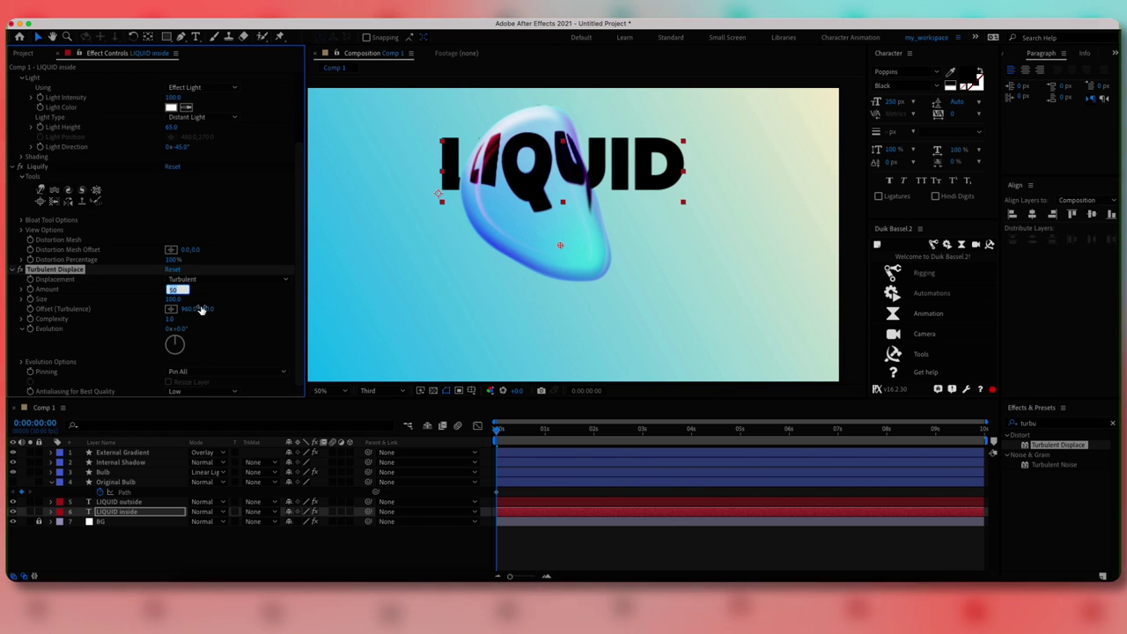
type("20")
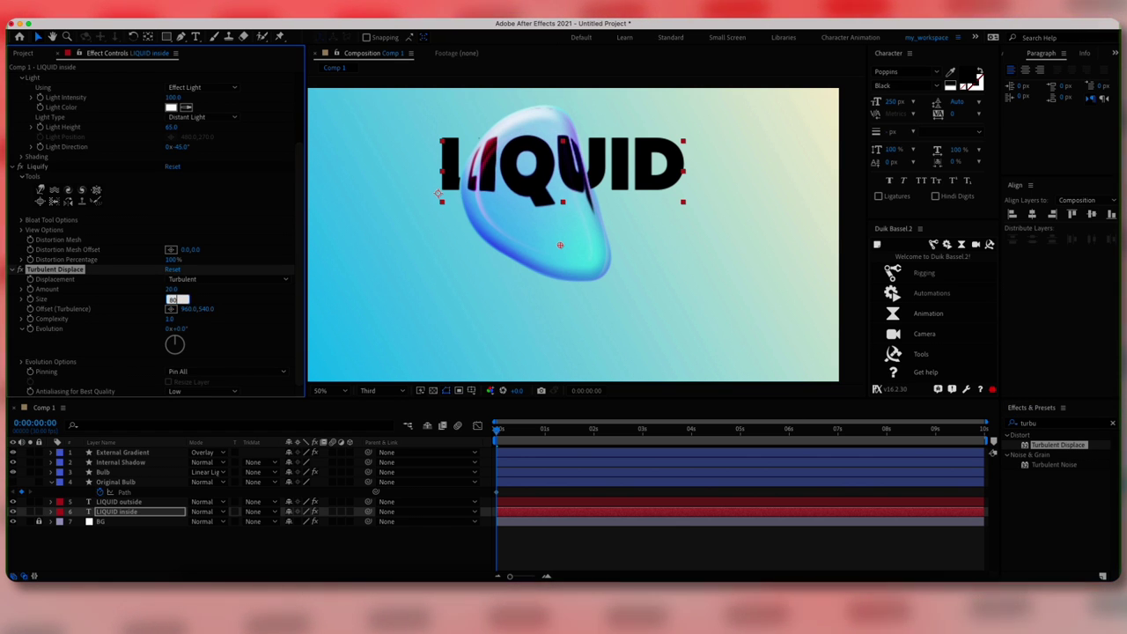
key("Return")
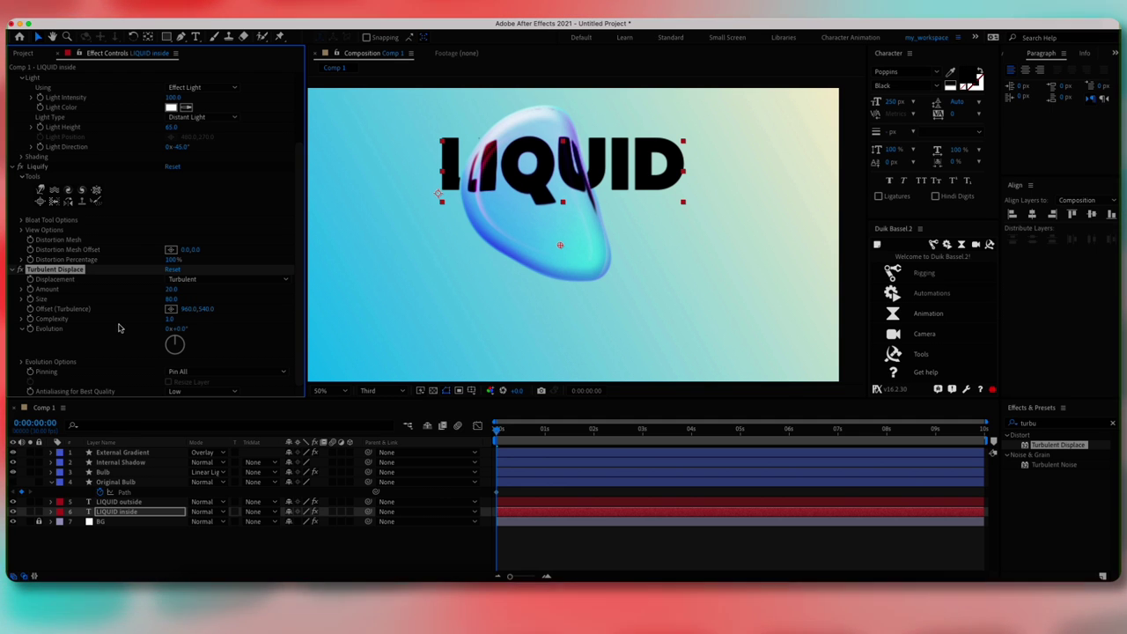
- Drive the Turbulent Displace evolution on LIQUID inside with the expression time*50, then collapse the layer and keep it selected
left_click(30, 329, "alt")
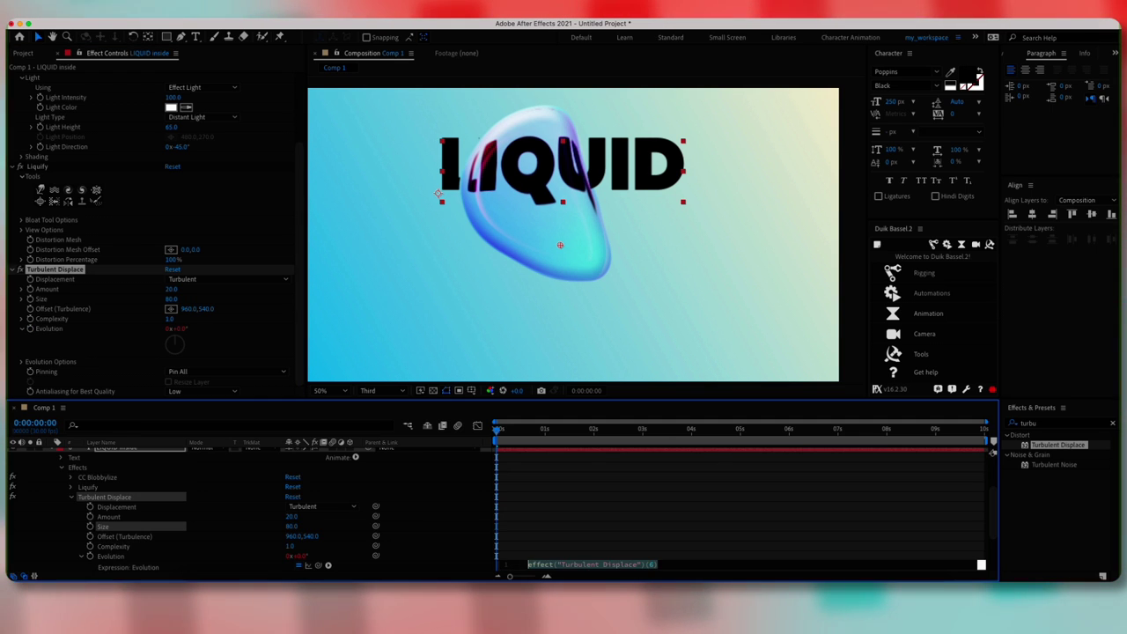
type("time*50")
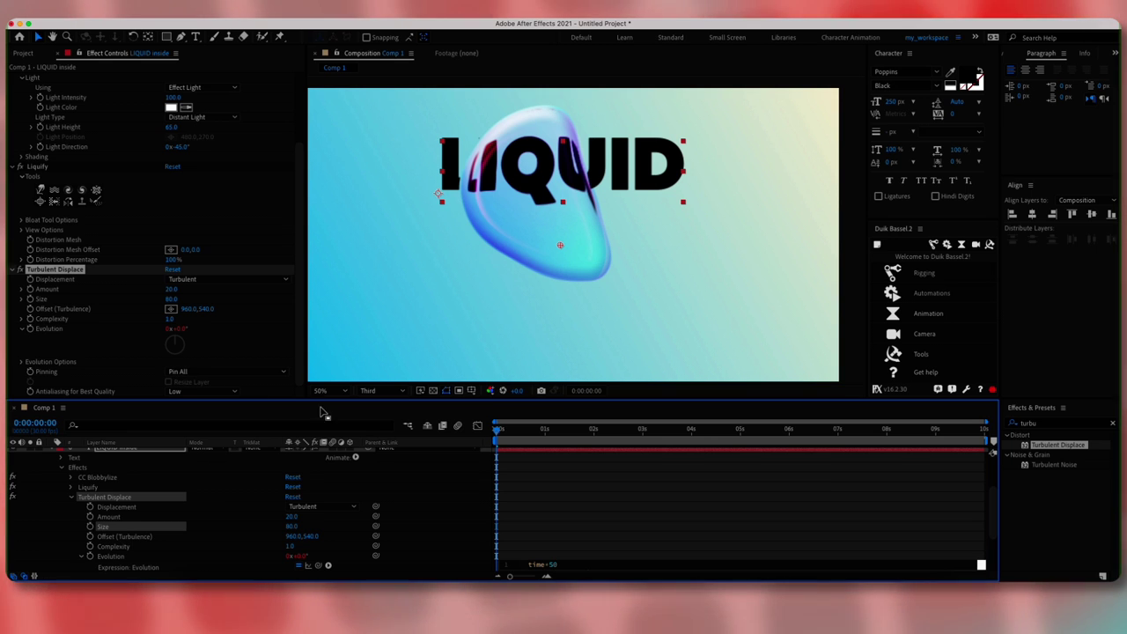
left_click(448, 491)
scroll(126, 464, "up", 3)
left_click(50, 512)
left_click(124, 512)
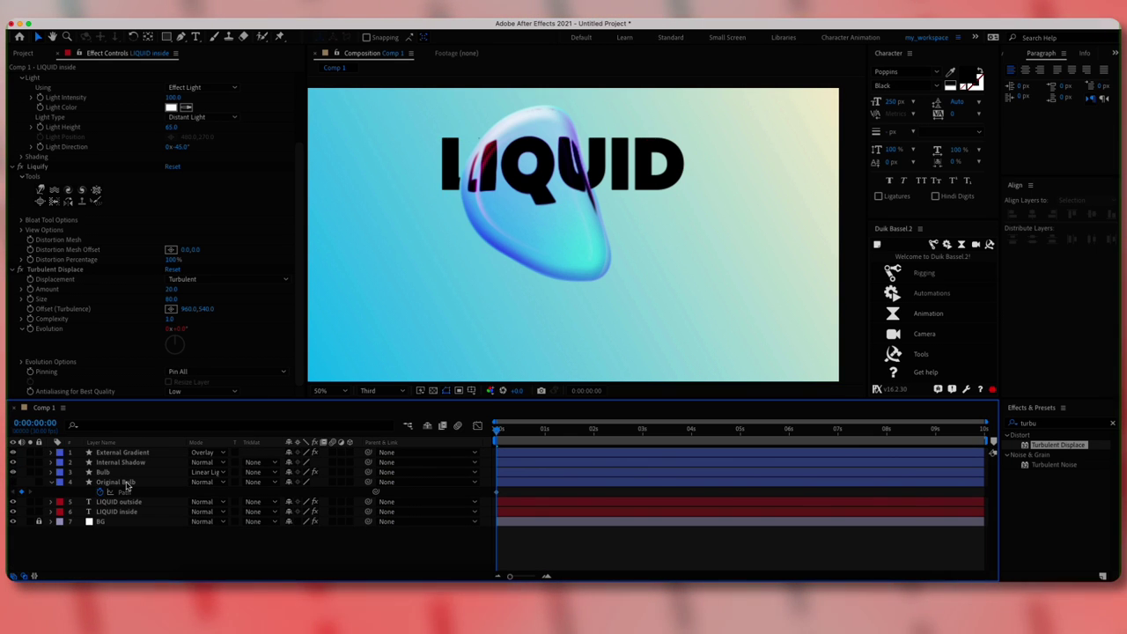
left_click(146, 515)
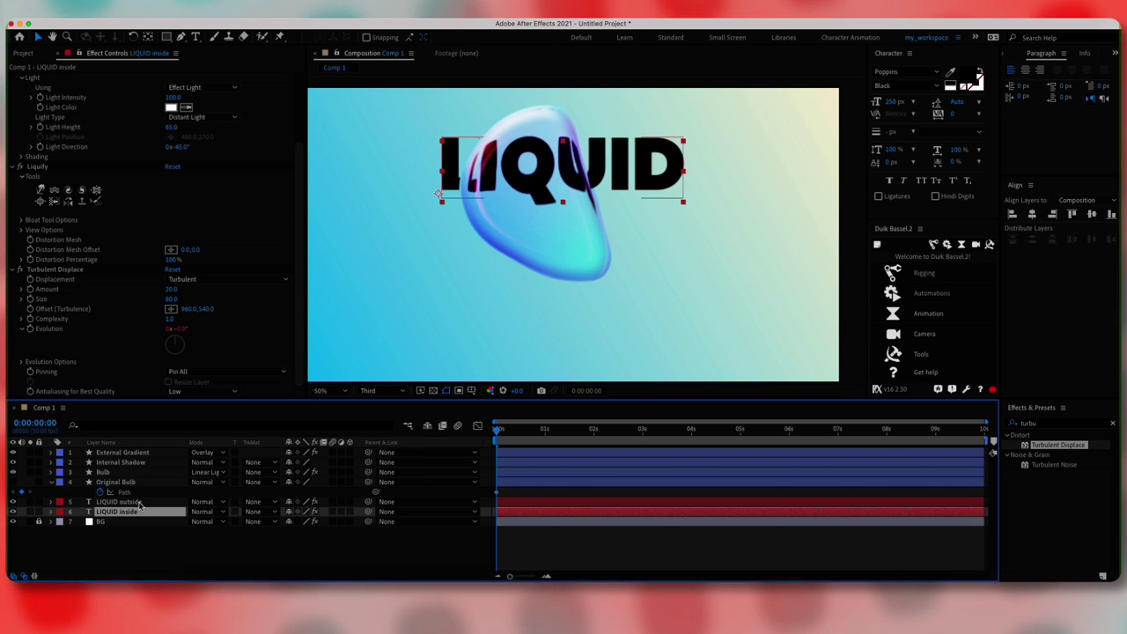
- Duplicate the LIQUID outside and LIQUID inside layers, stacking both copies above the originals and placing their text below and slightly right of the first word
left_click(127, 503, "shift")
key("super+d")
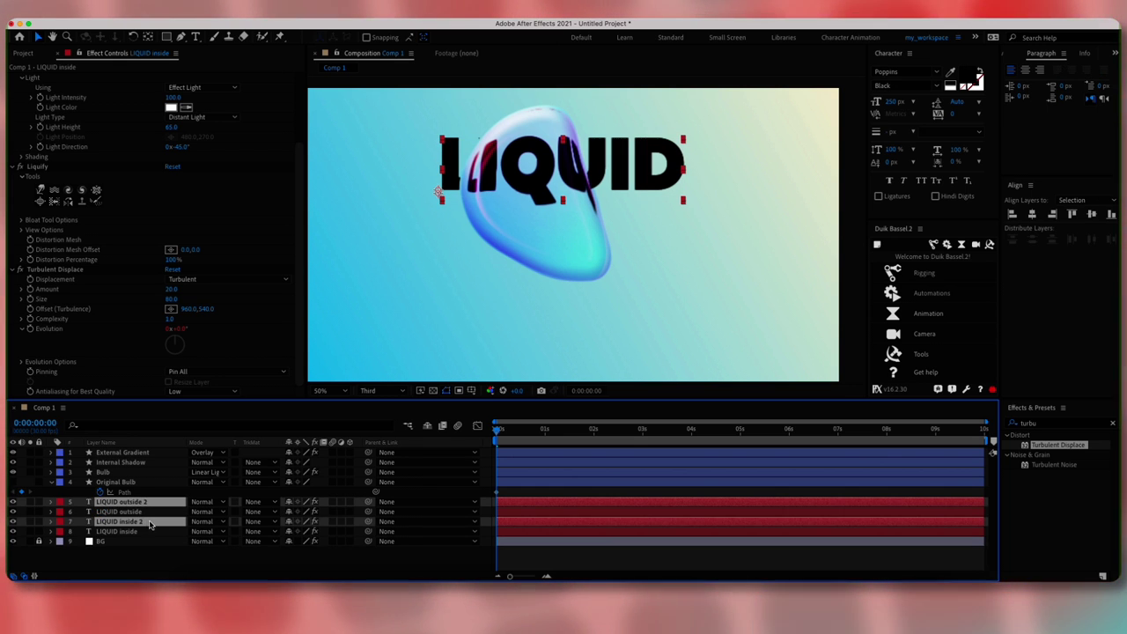
left_click_drag(559, 199, 595, 240)
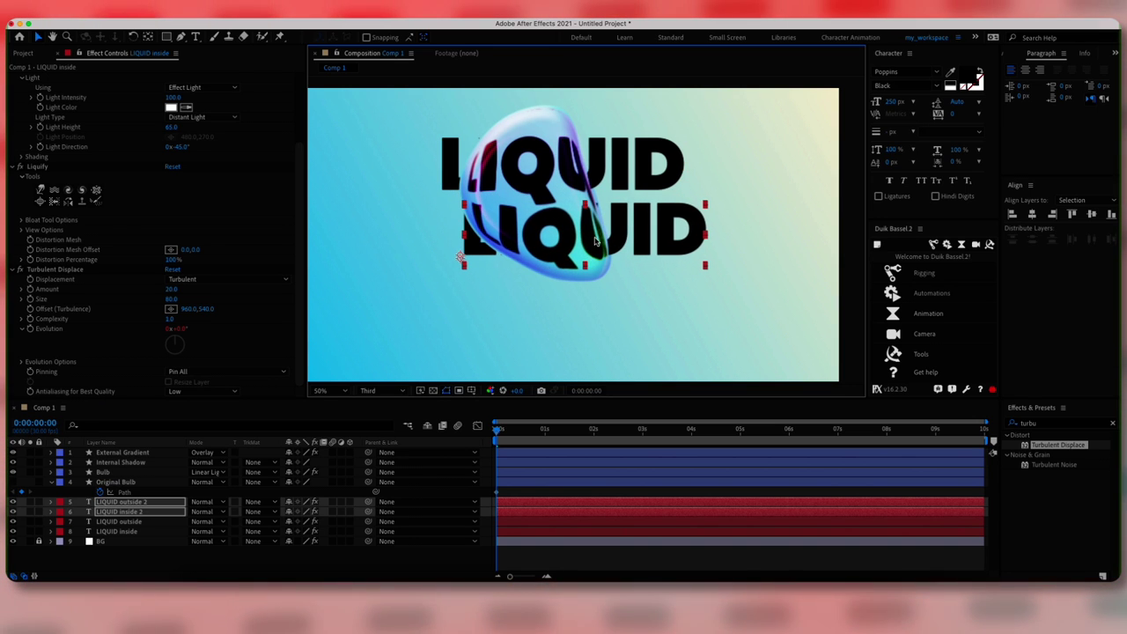
- Replace the text in both duplicated layers, inside and outside, with BUBBLE
left_click(152, 512)
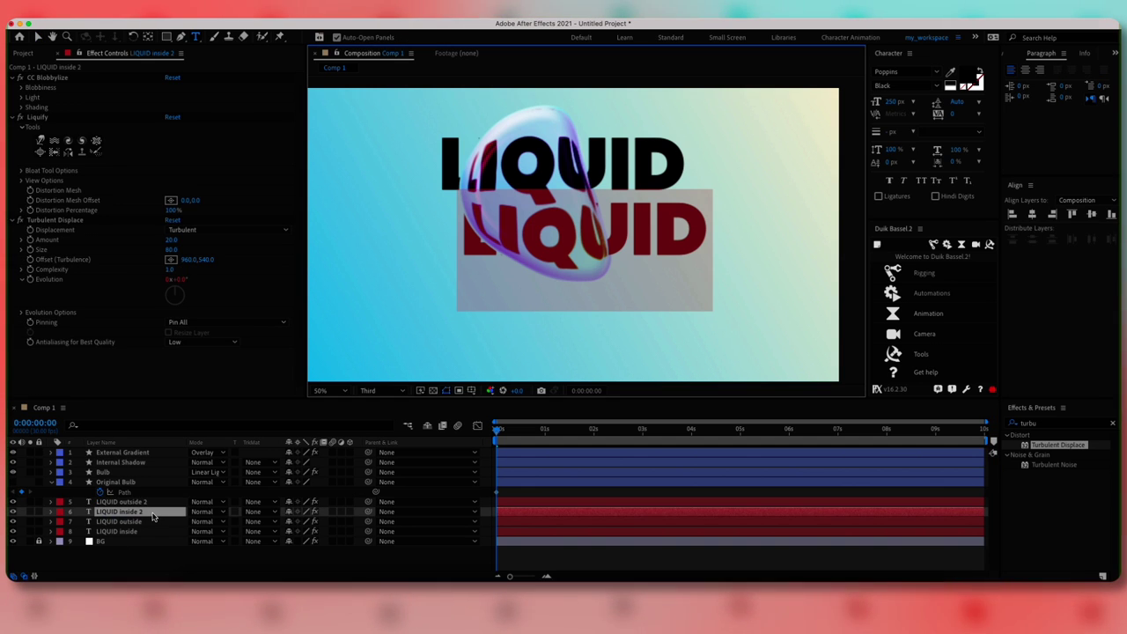
type("BUBBLE")
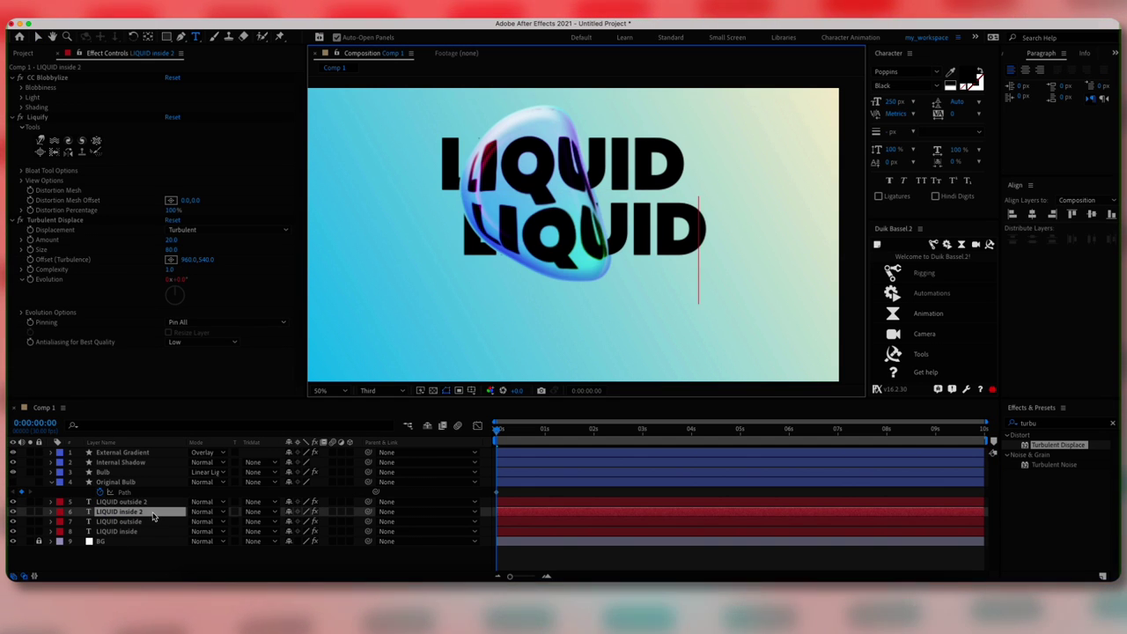
left_click(140, 503)
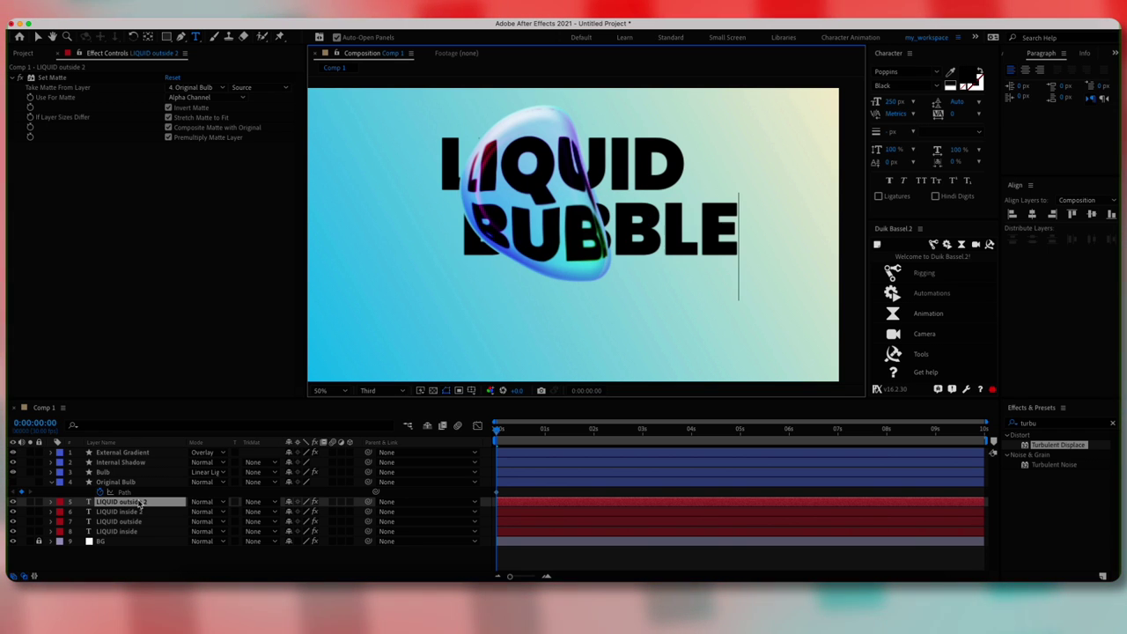
- Change the fill color of both BUBBLE text layers to near-white FBFBFB
left_click(157, 512)
left_click(151, 502, "shift")
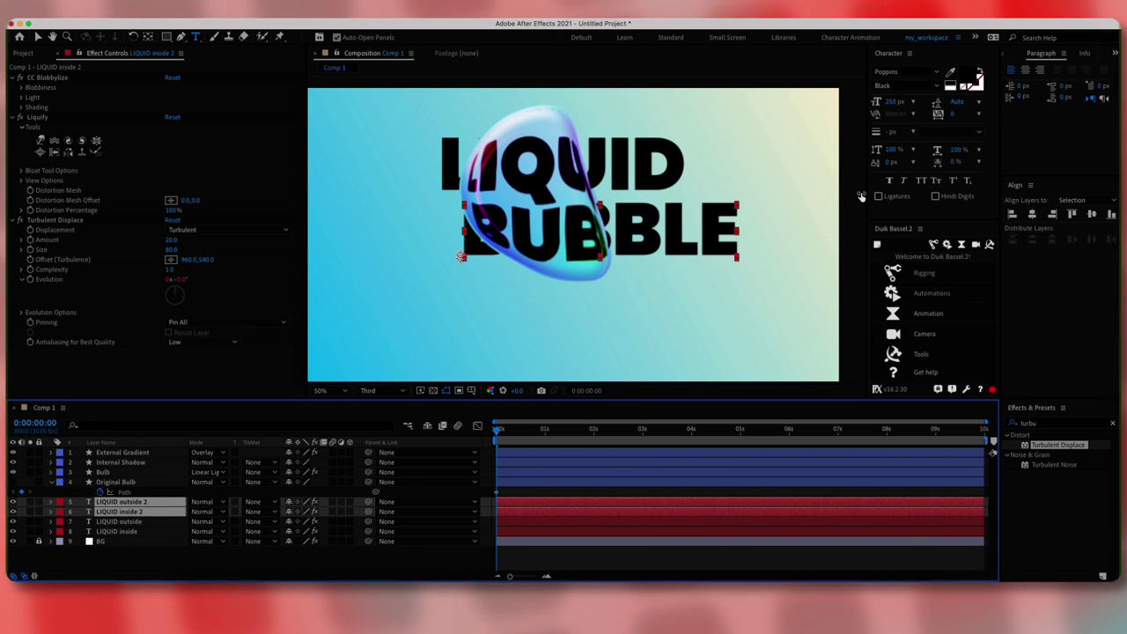
left_click(972, 77)
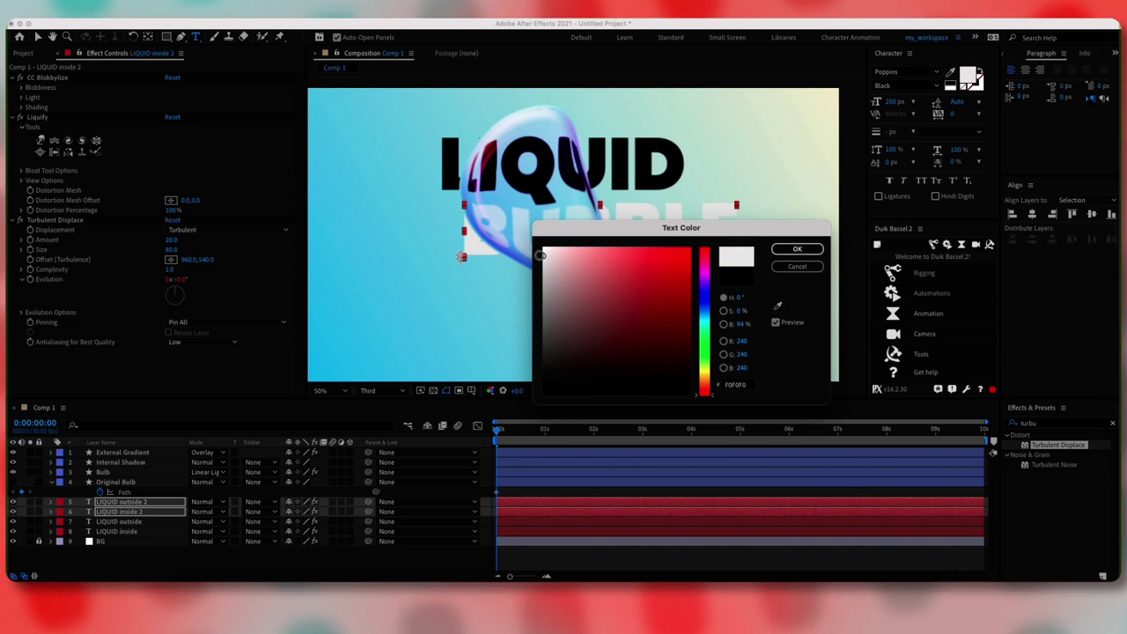
left_click_drag(543, 262, 543, 253)
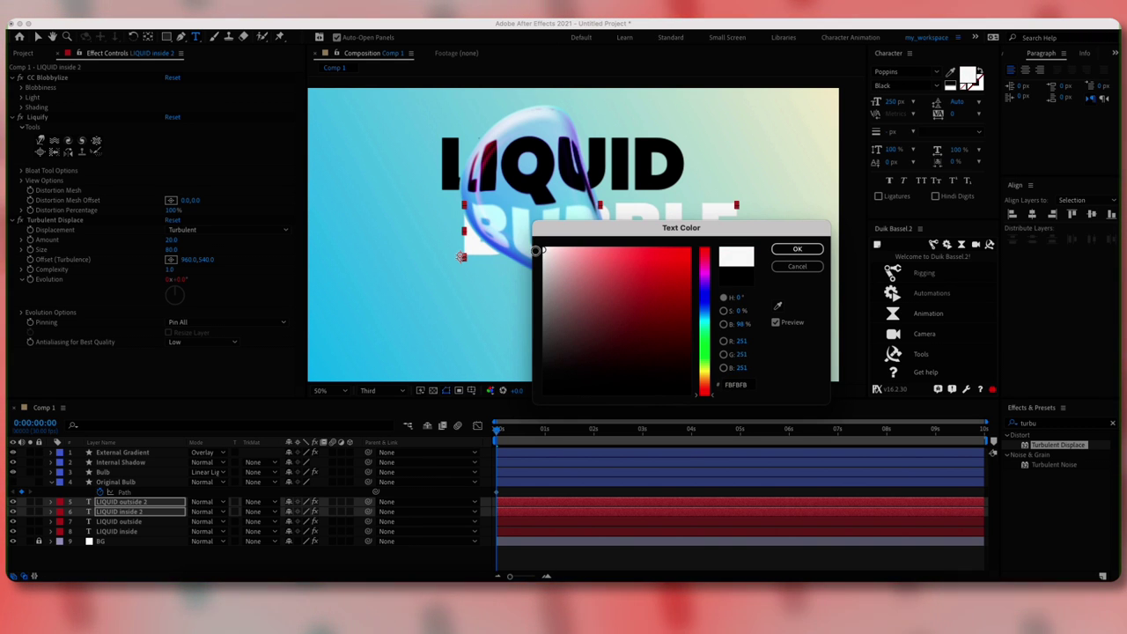
- Accept the FBFBFB colour for the BUBBLE text layers and delete the Liquify effect from LIQUID inside 2
left_click(798, 248)
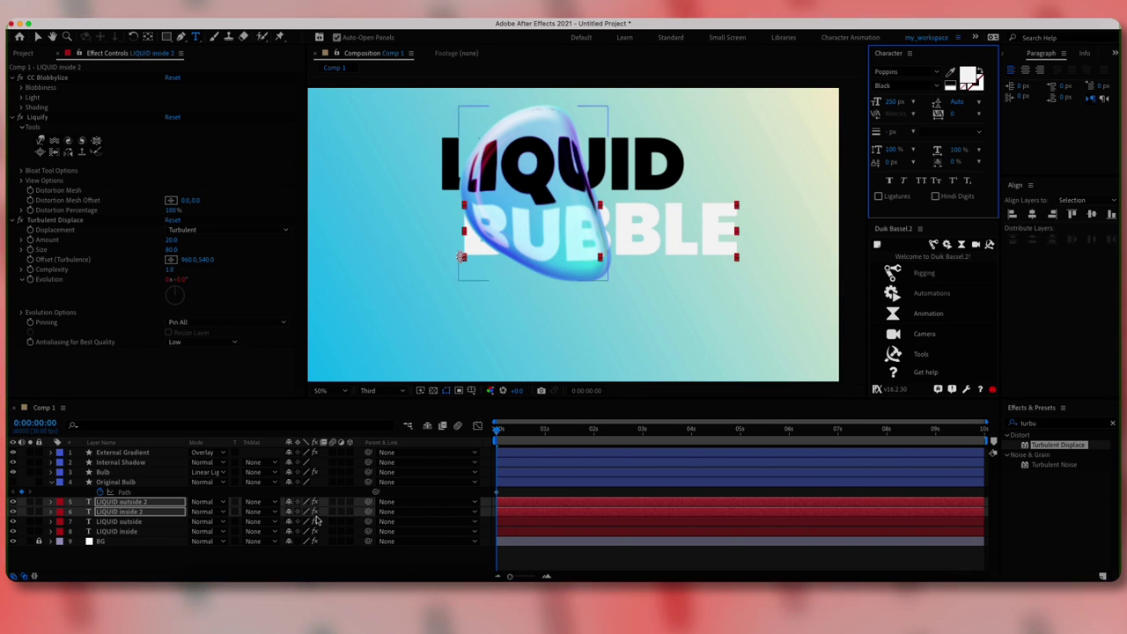
left_click(141, 514)
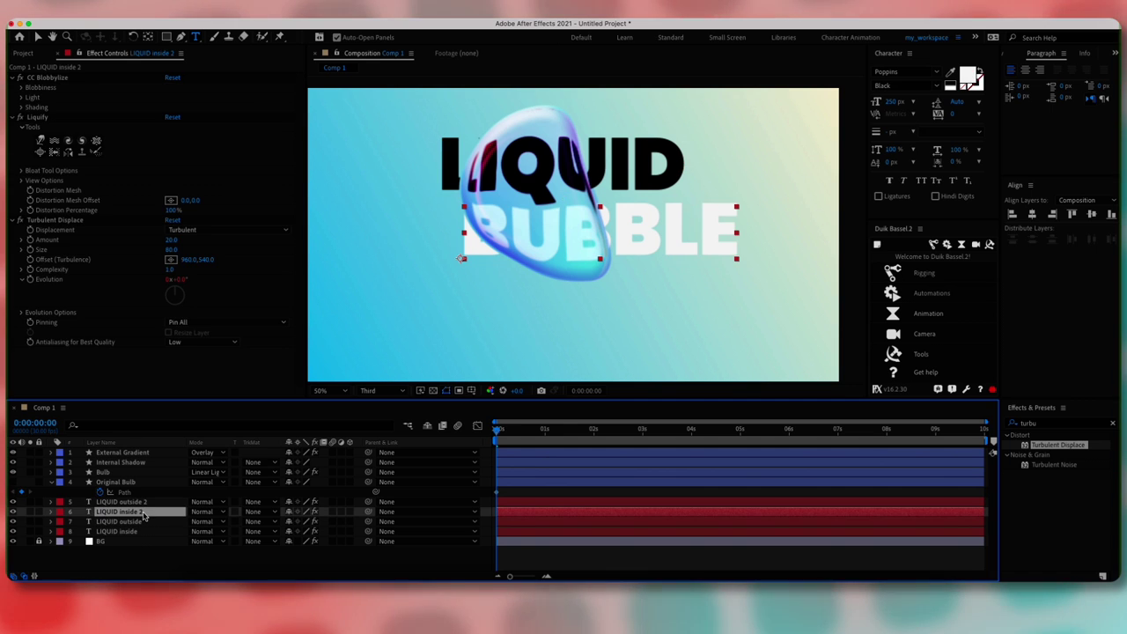
left_click(52, 119)
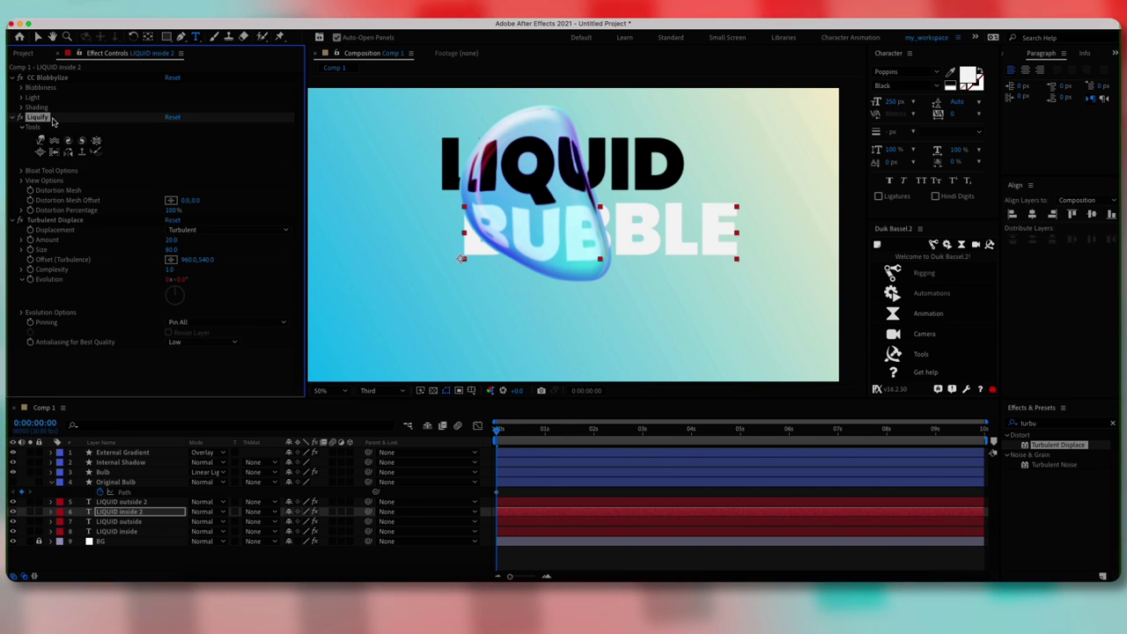
key("Delete")
- Apply a new Liquify effect to LIQUID inside 2 and warp the BUBBLE letters that lie within the bubble
left_click(1048, 422)
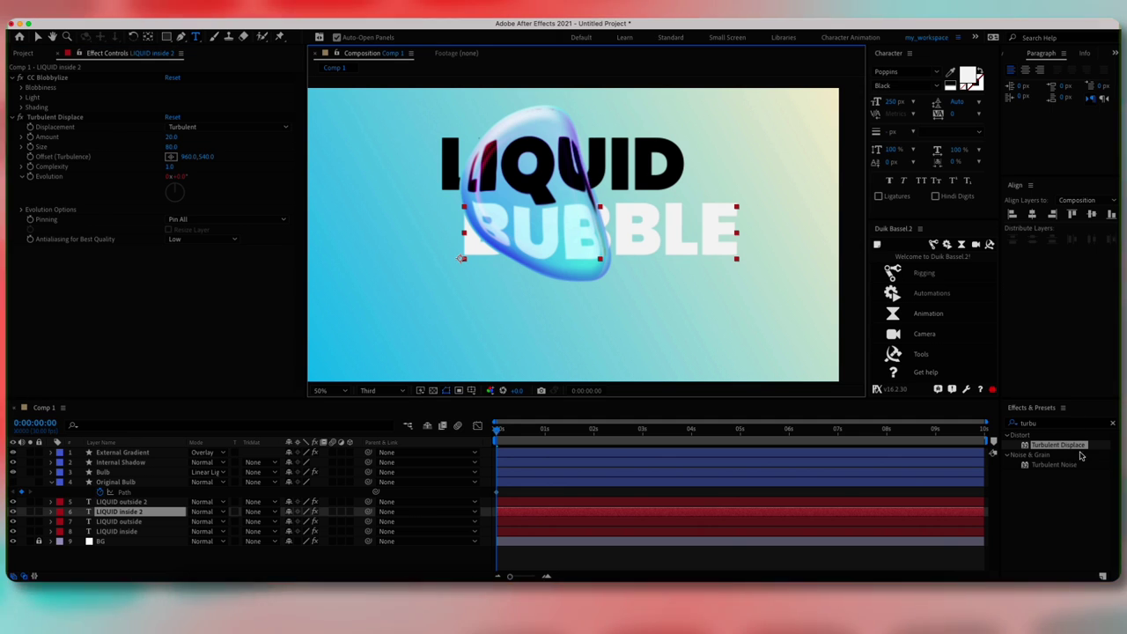
type("liqu")
double_click(1042, 445)
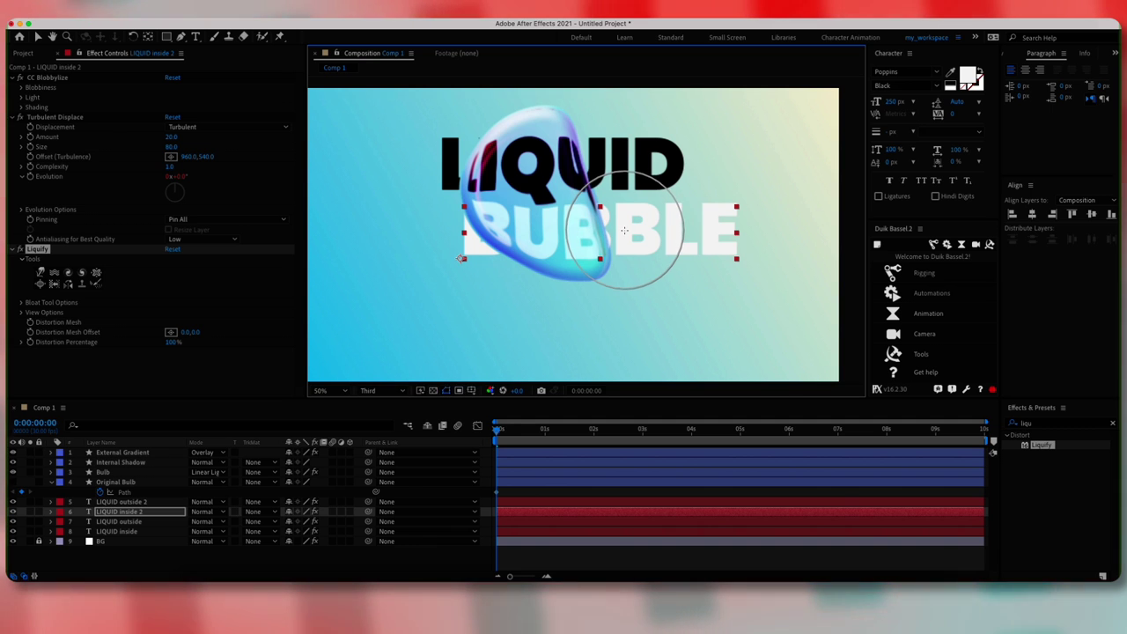
mouse_move(541, 248)
left_mouse_down()
mouse_move(614, 248)
mouse_move(511, 248)
left_mouse_up()
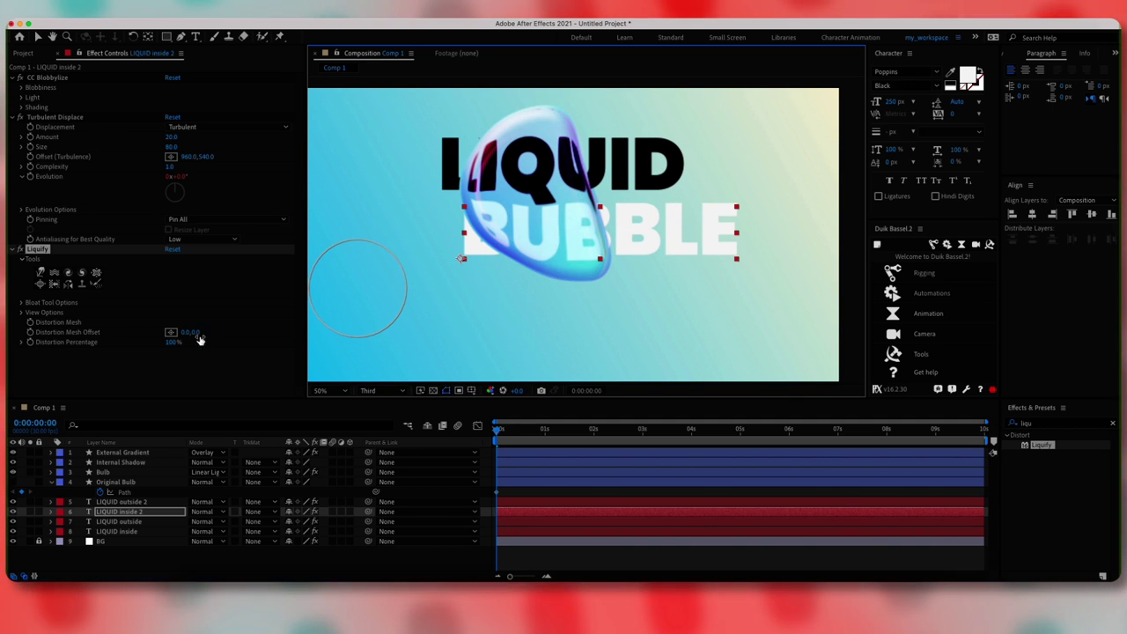
- Move the LIQUID outside 2 and LIQUID inside 2 layers together slightly downward, widening the gap below LIQUID
left_click(143, 502)
left_click(150, 512)
left_click(142, 502, "shift")
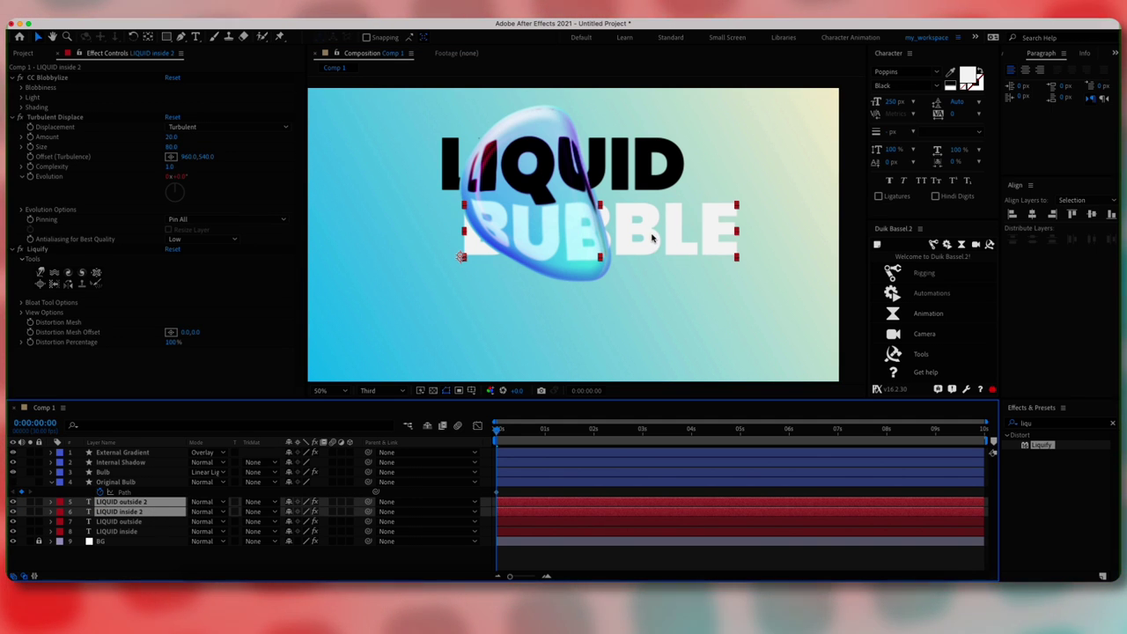
left_click_drag(647, 238, 649, 249)
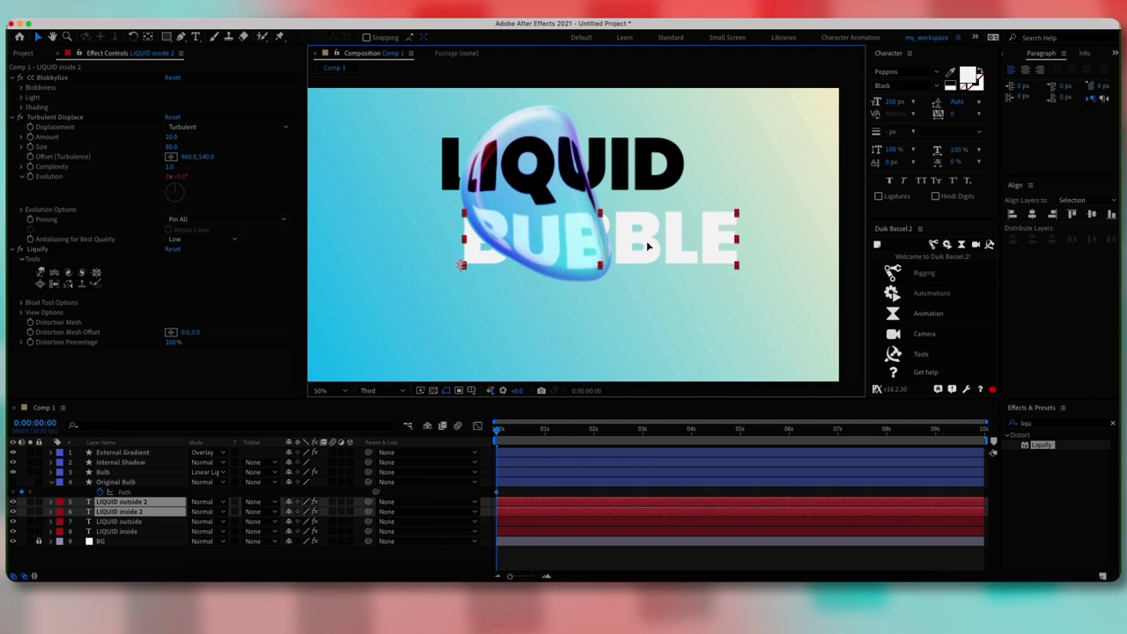
- Nudge the LIQUID outside 2 layer slightly farther down on its own and clear the selection
left_click(117, 531)
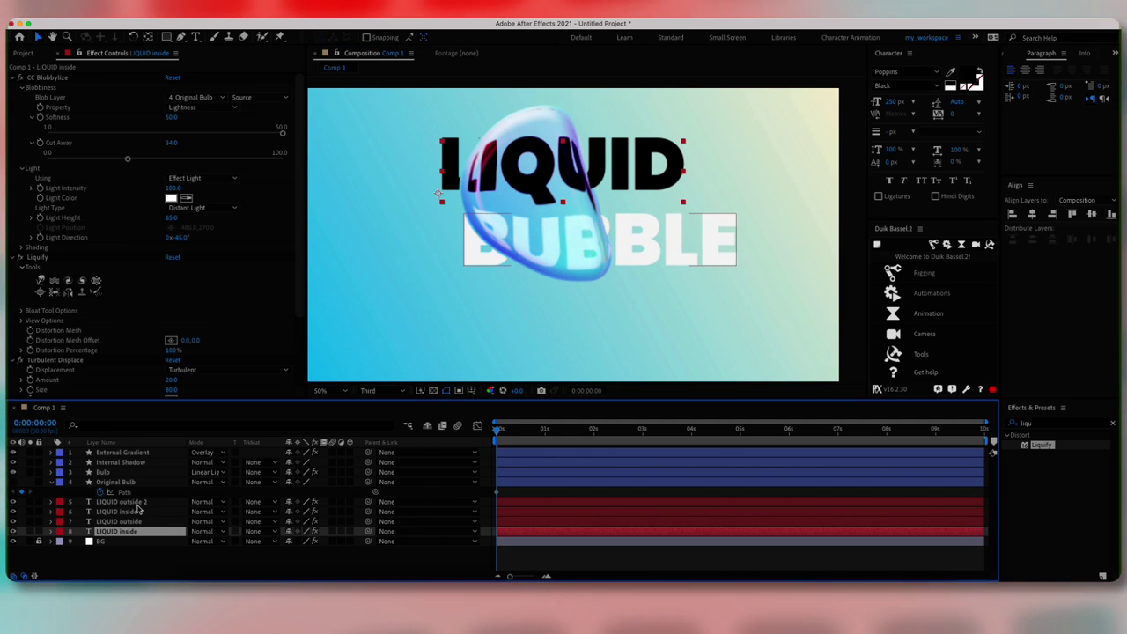
left_click(146, 502)
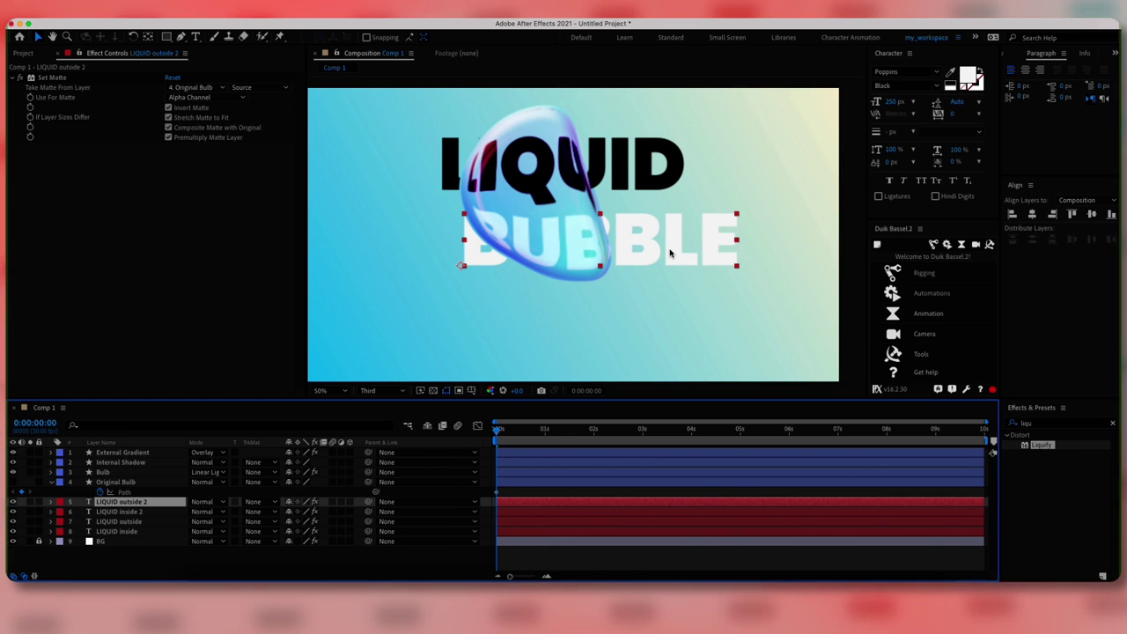
left_click_drag(665, 251, 665, 253)
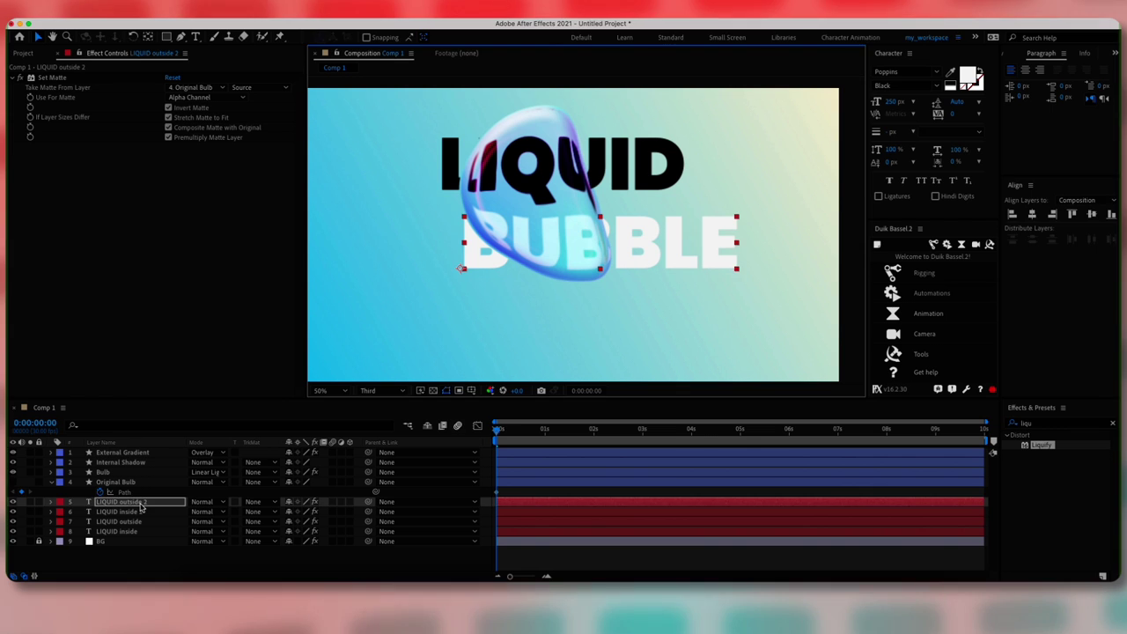
left_click(262, 563)
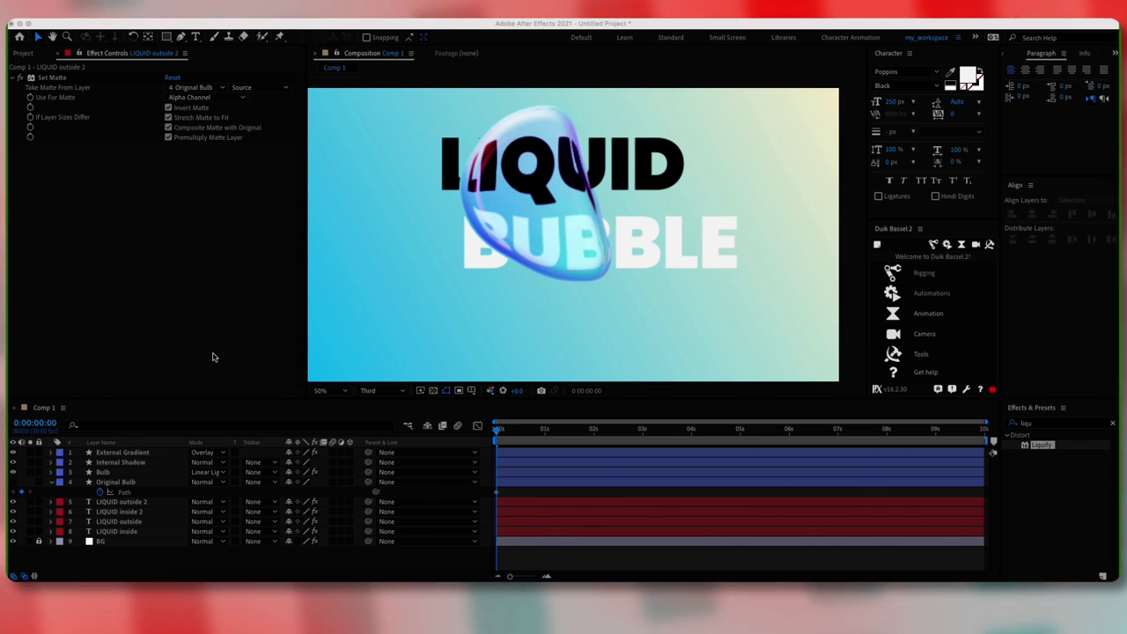
- Duplicate the four bubble layers from External Gradient through Original Bulb
left_click(81, 480)
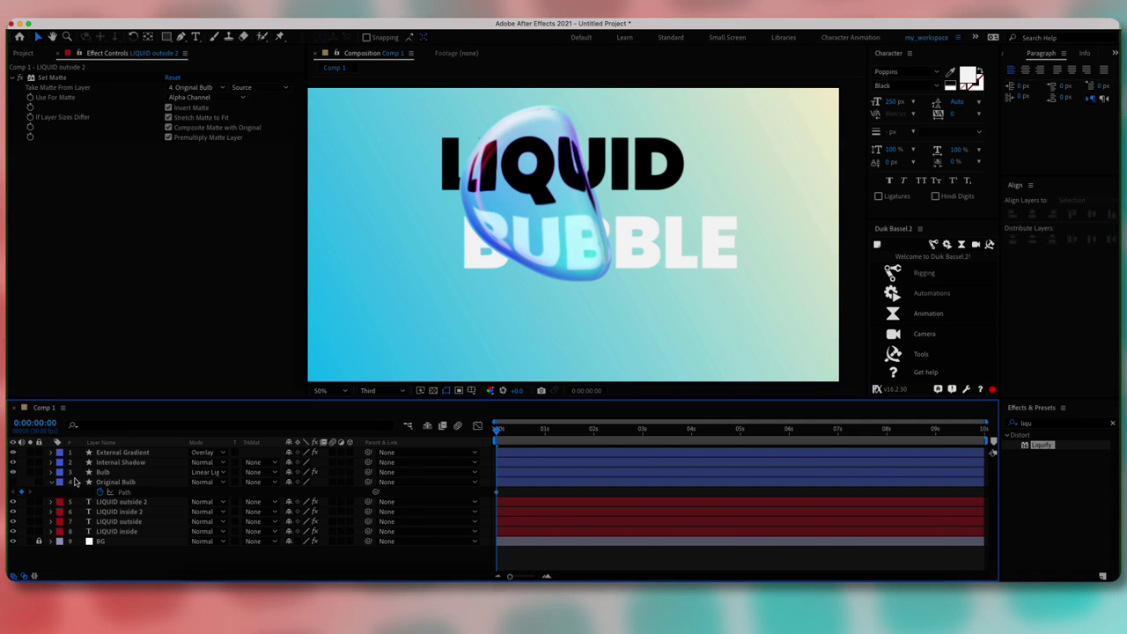
left_click(50, 483)
left_click(114, 482)
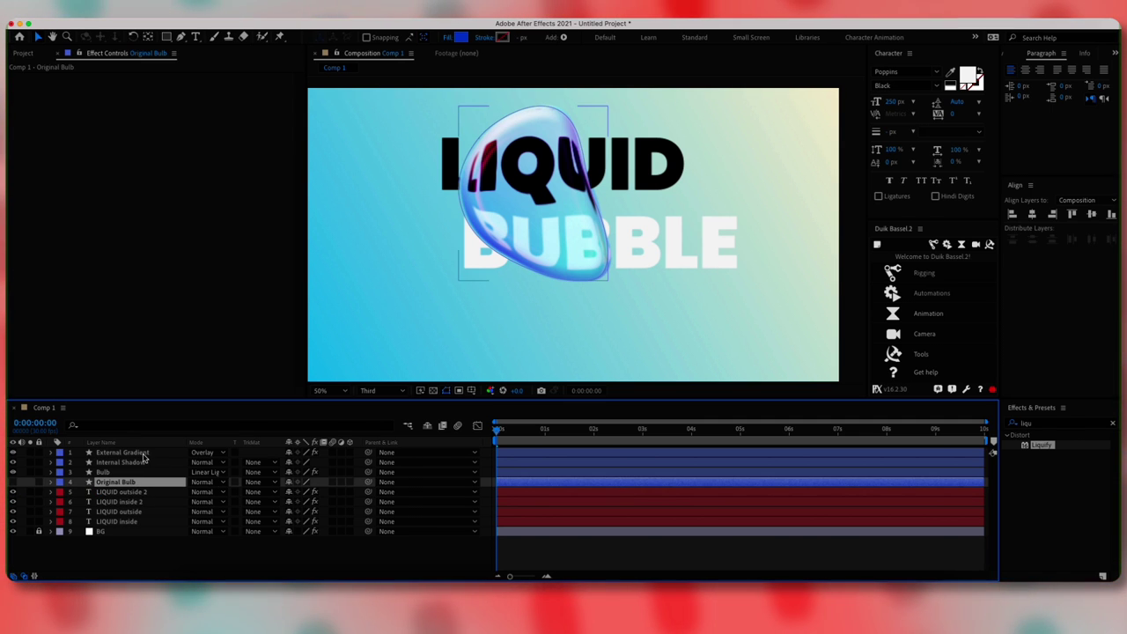
left_click(141, 453, "shift")
key("super+d")
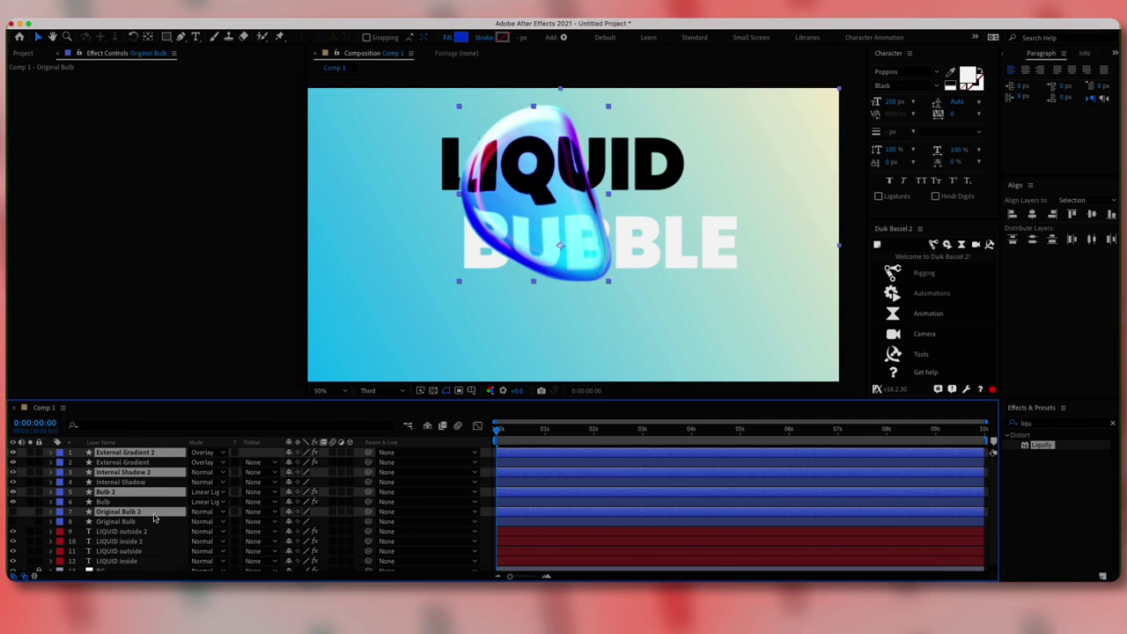
- Stack the duplicated bubble layers above the originals and shift the copy beside LIQUID, to about position 1708, 460
left_click_drag(152, 465, 141, 451)
left_click_drag(539, 185, 696, 195)
key("space")
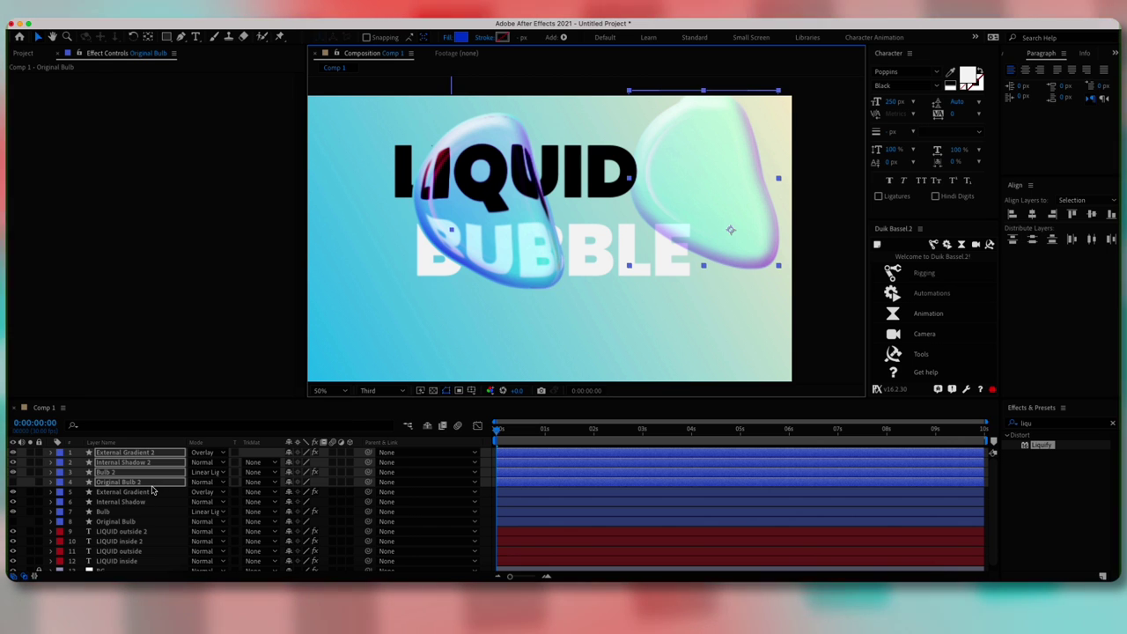
- Reveal the modified properties of the four duplicated layers and point External Gradient 2's path expression to "Original Bulb 2"
left_click(151, 490)
left_click(147, 484)
left_click(125, 453, "shift")
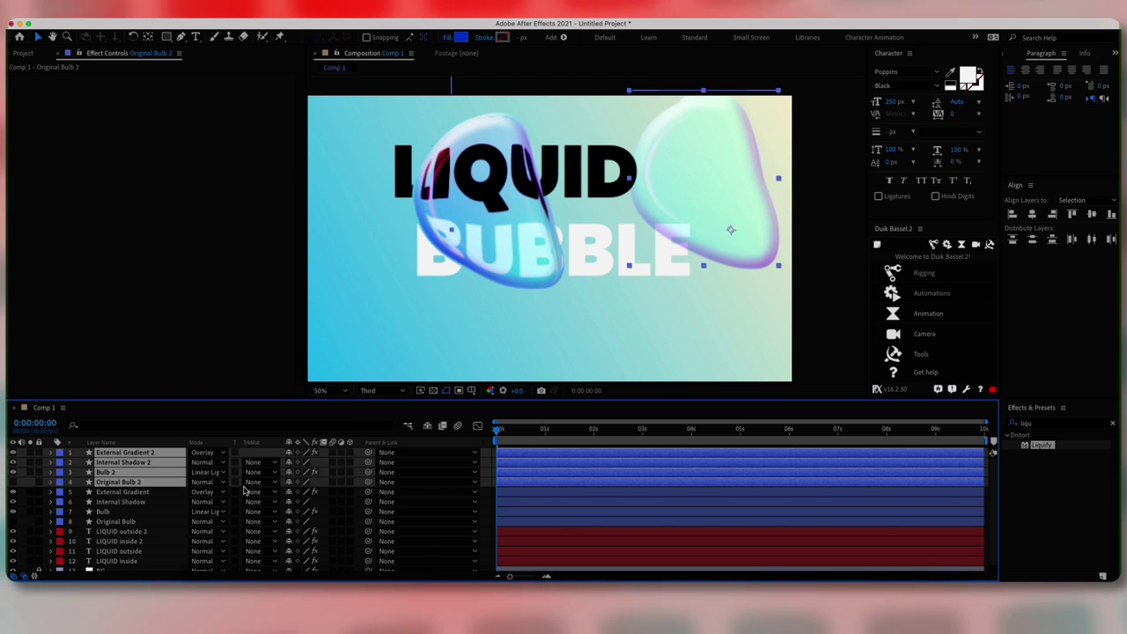
key("u")
key("u")
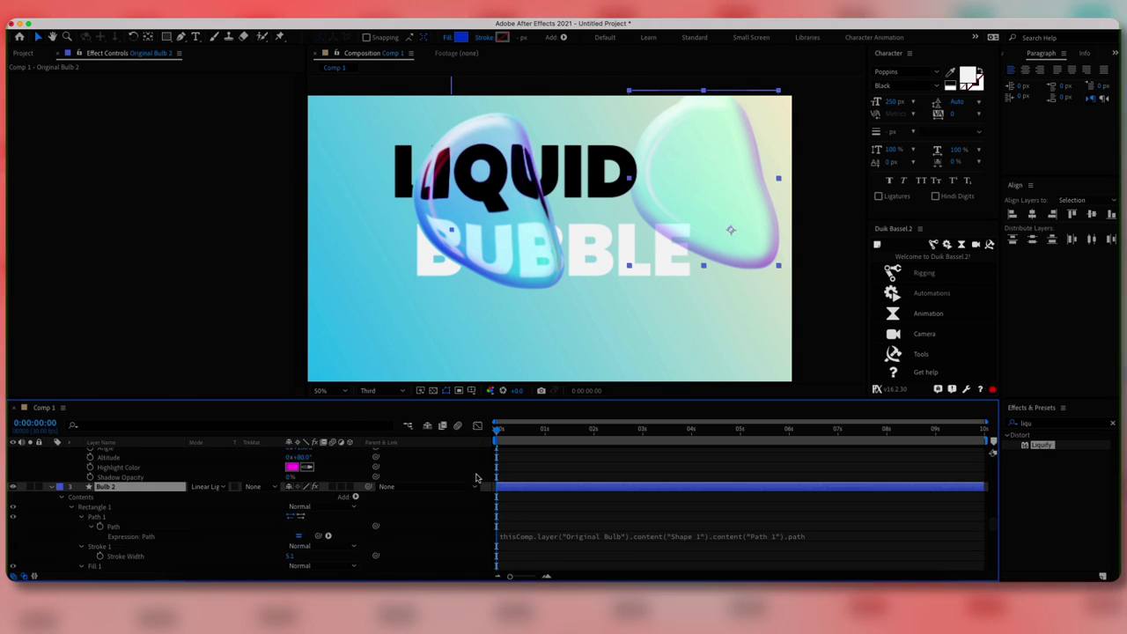
scroll(476, 478, "up", 10)
left_click(616, 502)
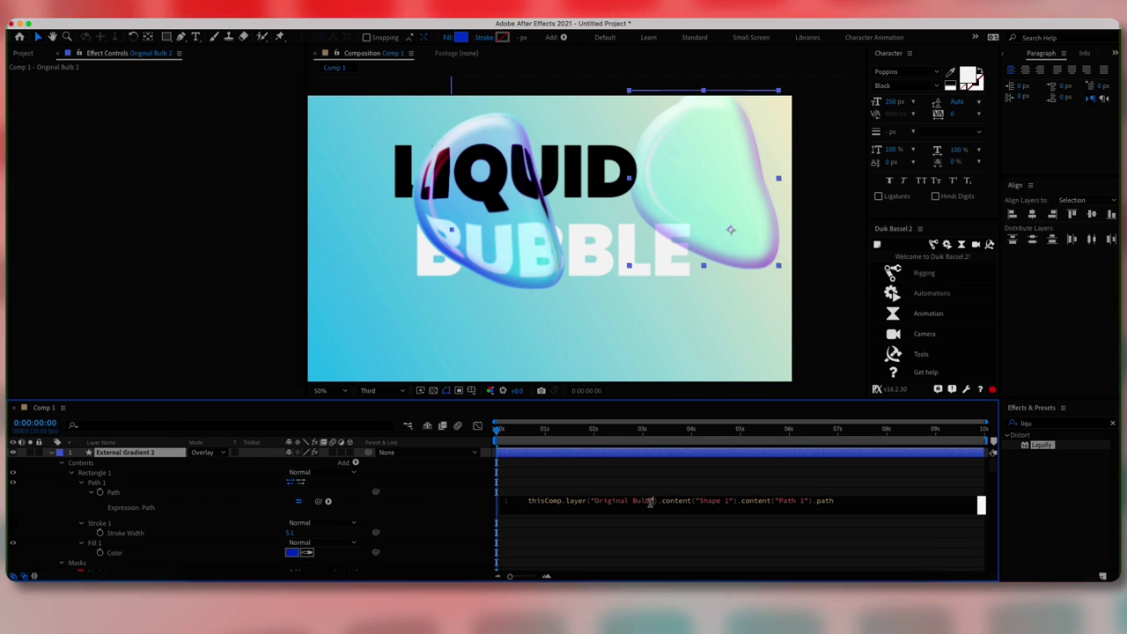
type("2")
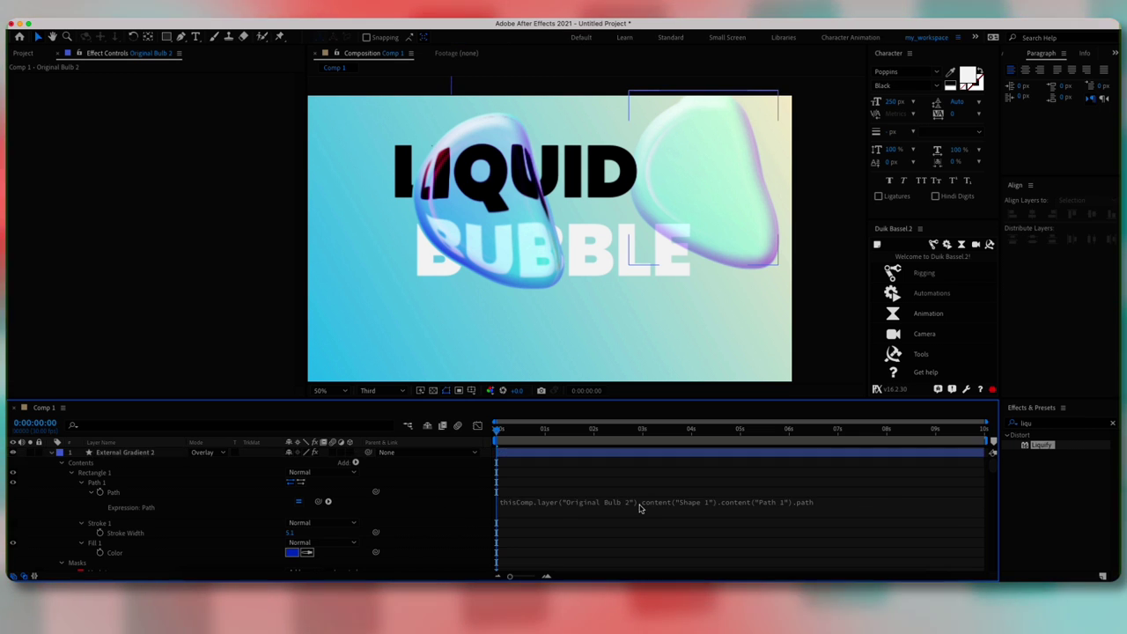
- Point the mask path expressions of External Gradient 2 and Internal Shadow 2 to "Original Bulb 2"
scroll(440, 511, "down", 3)
left_click(663, 532)
left_click(456, 489)
scroll(584, 511, "down", 15)
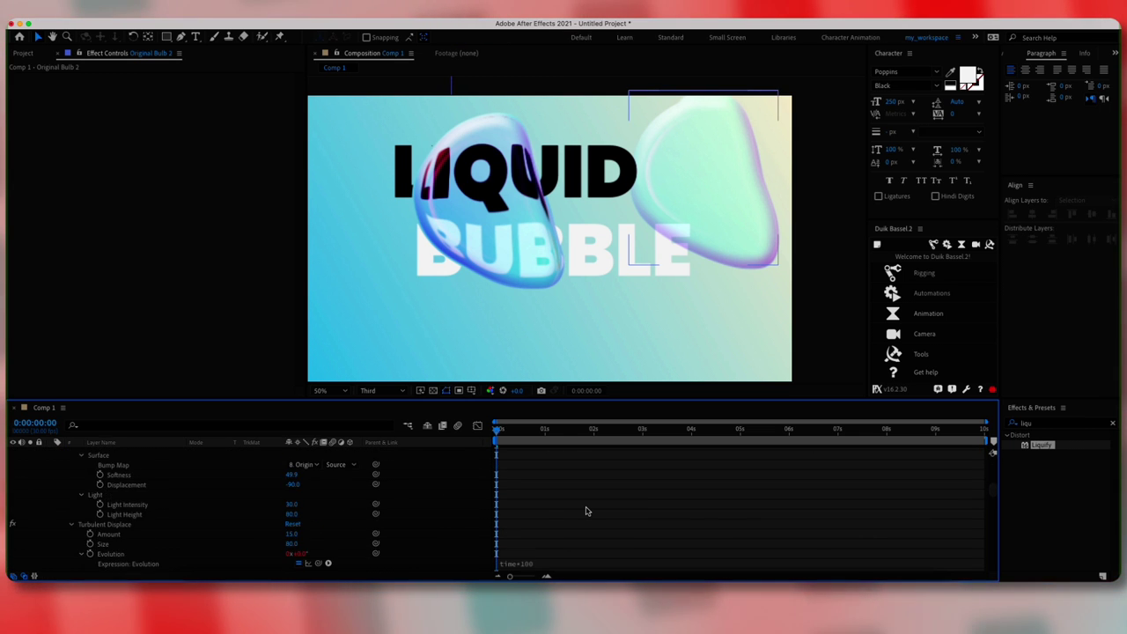
scroll(587, 511, "down", 2)
left_click(650, 507)
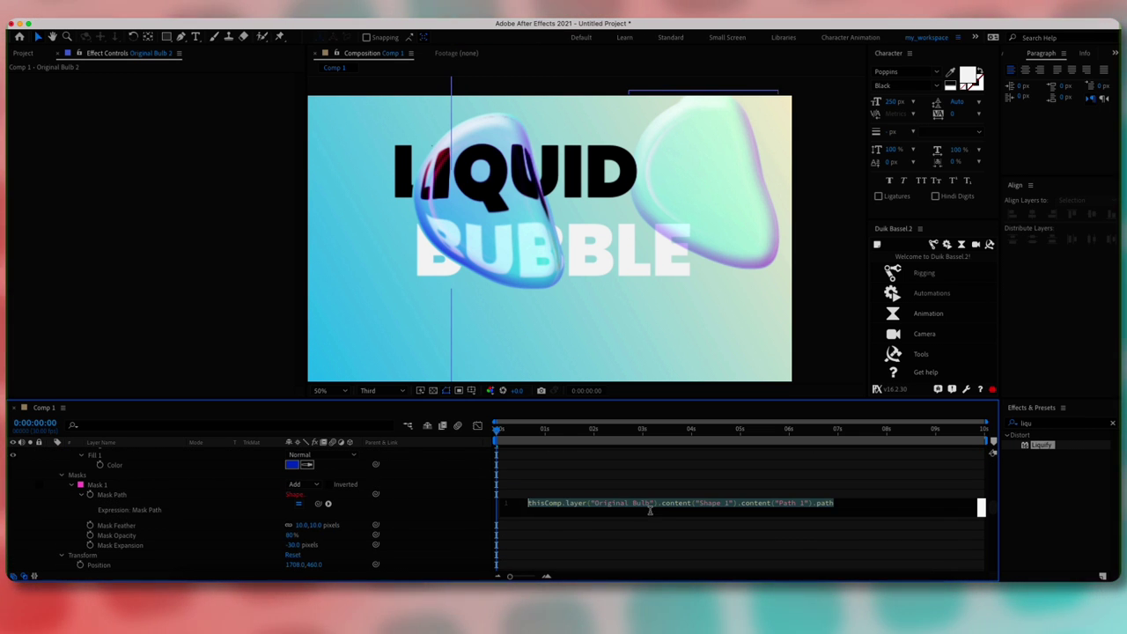
left_click(652, 504)
type("2")
left_click(466, 482)
- Change the path expression of the Bulb 2 layer to reference "Original Bulb 2"
scroll(599, 486, "down", 10)
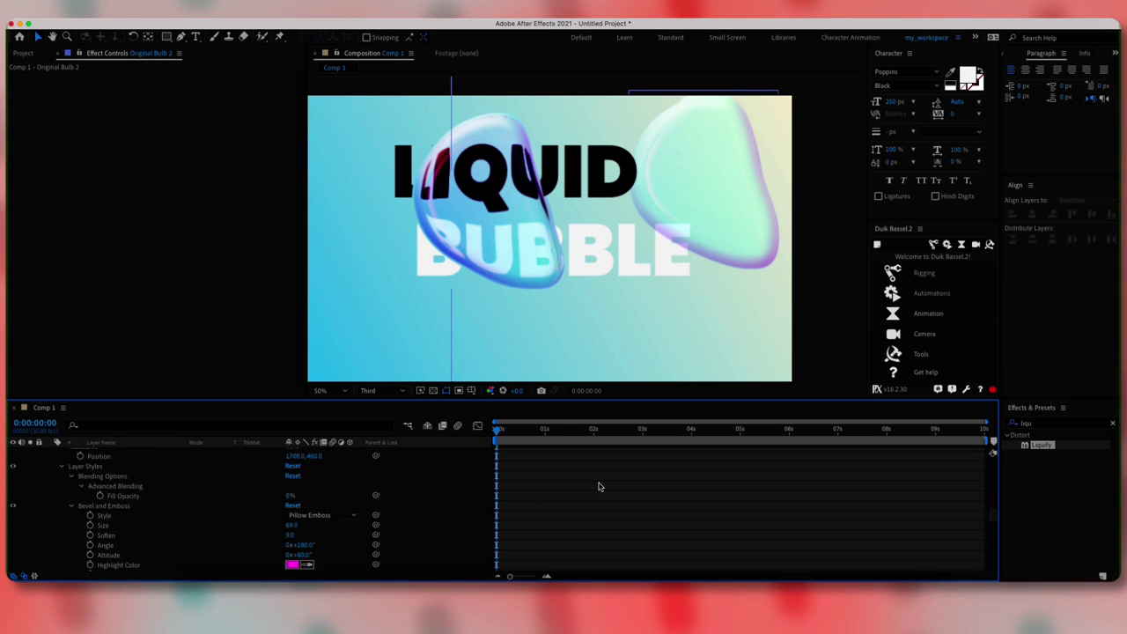
left_click(623, 486)
left_click(644, 485)
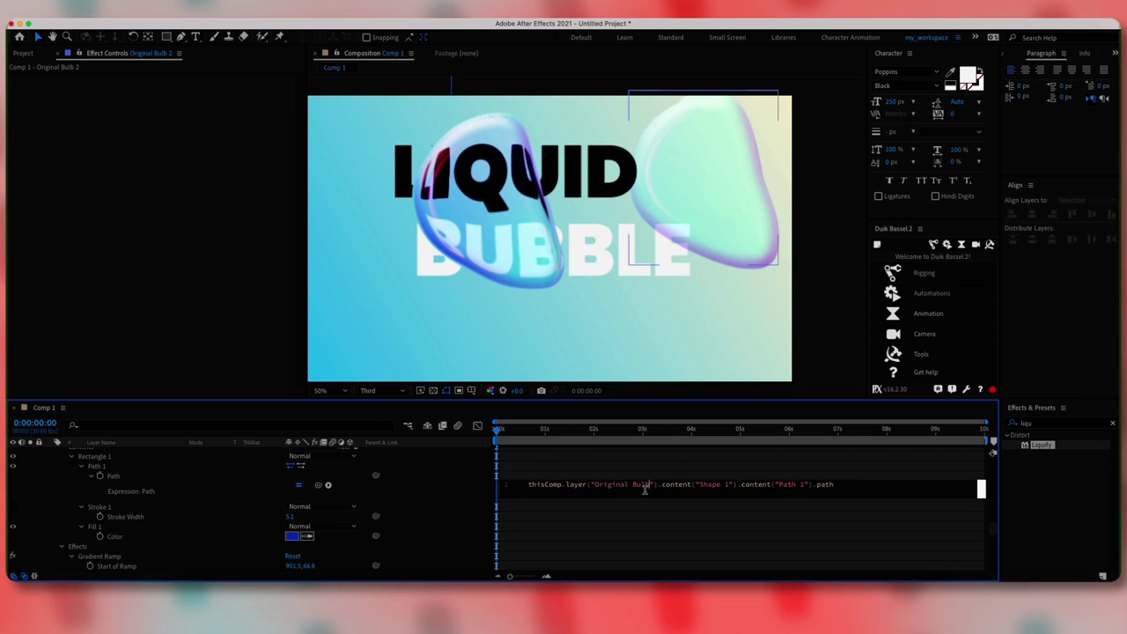
type("2")
left_click(460, 475)
scroll(614, 481, "down", 3)
scroll(202, 493, "up", 2)
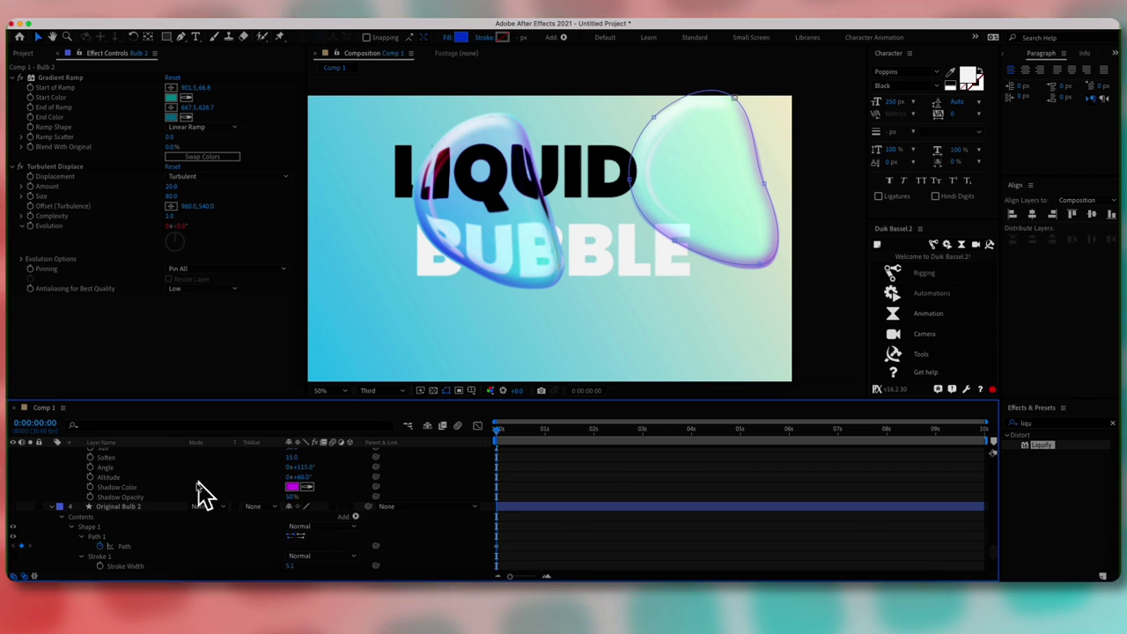
- Collapse the expanded properties of all layers in the timeline and deselect everything
scroll(145, 476, "up", 8)
left_click(125, 453)
key("super+a")
key("u")
key("super+shift+a")
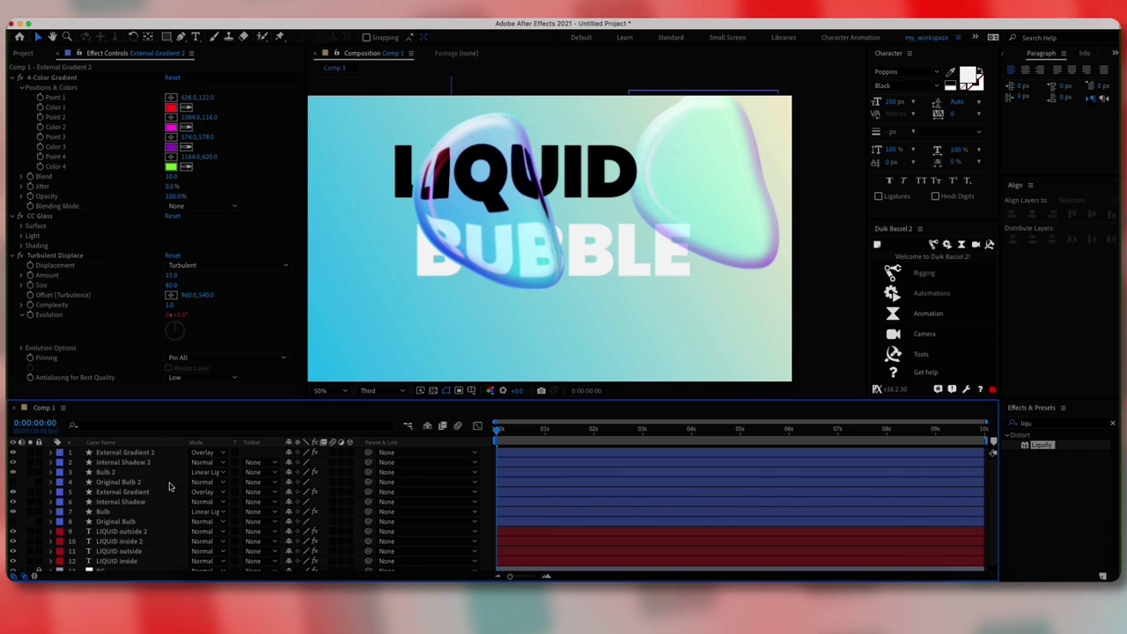
- Reshape the keyframed path of Original Bulb 2 by moving its points, stretching the upper-right end outward and narrowing the lower part
left_click(152, 482)
key("u")
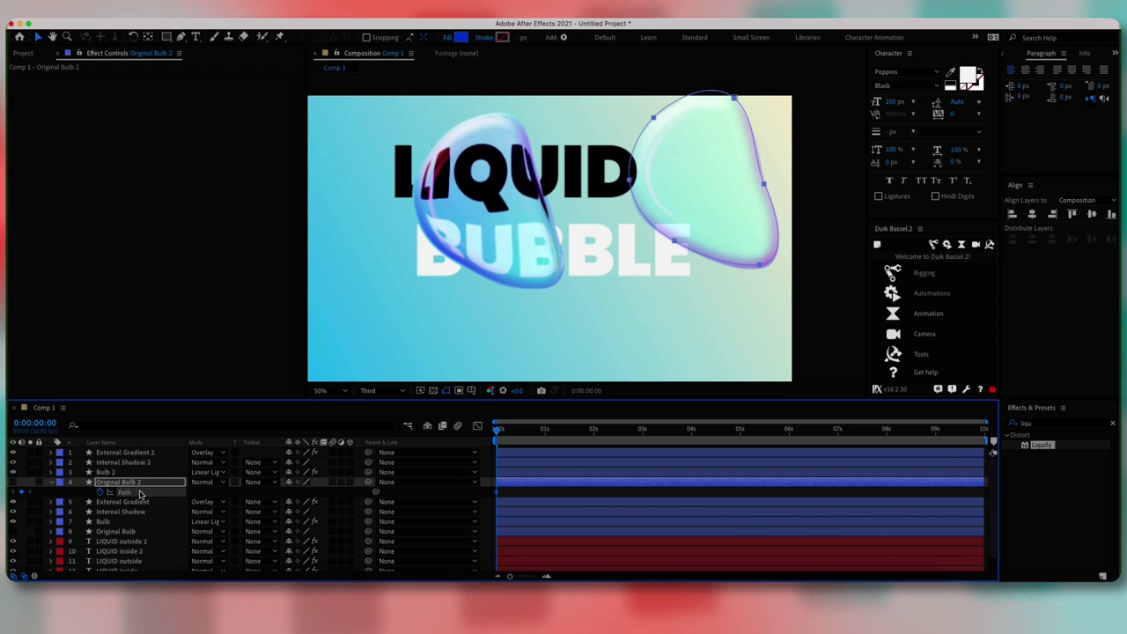
left_click_drag(624, 277, 604, 281)
key("v")
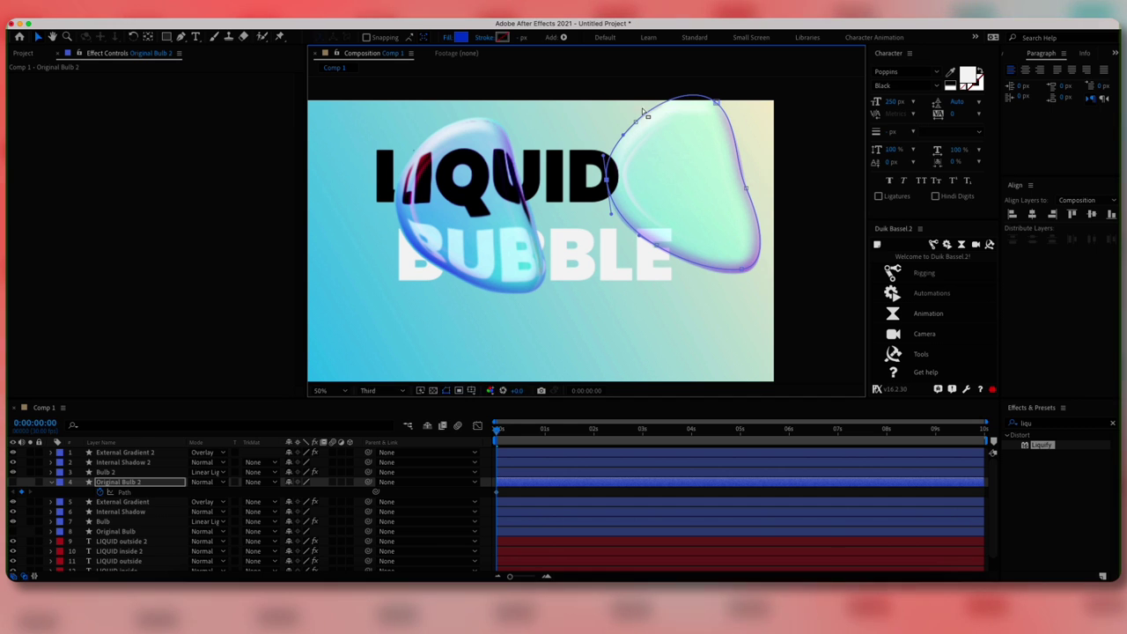
left_click_drag(636, 122, 644, 129)
left_click_drag(717, 103, 748, 102)
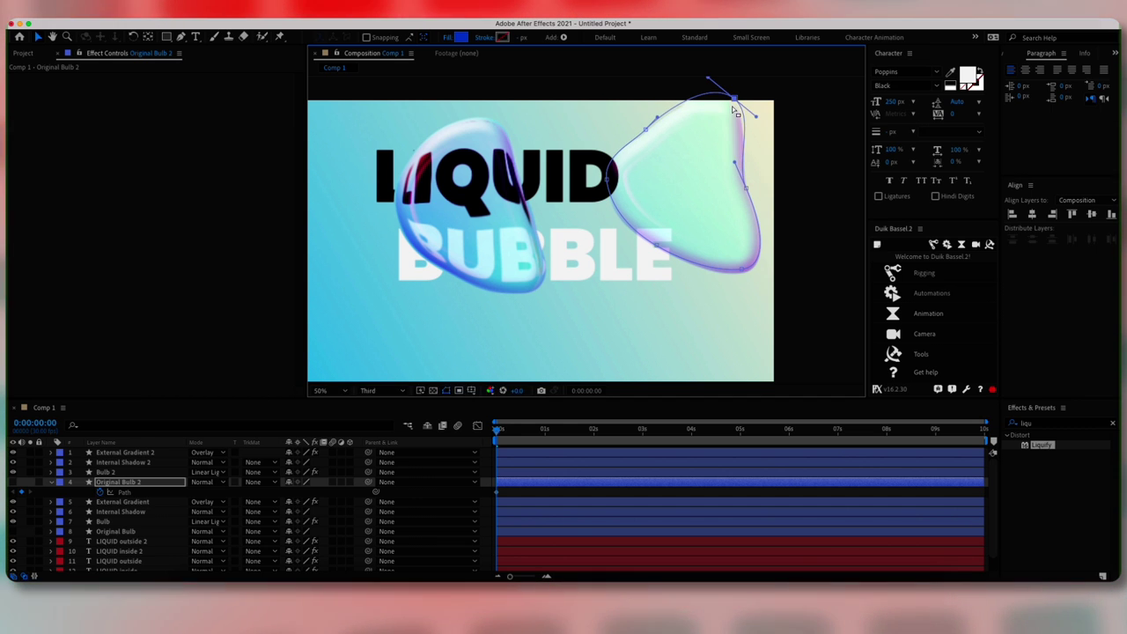
left_click_drag(747, 188, 732, 191)
left_click_drag(741, 269, 729, 259)
left_click_drag(656, 245, 625, 268)
left_click_drag(704, 269, 712, 271)
left_click_drag(729, 258, 716, 255)
left_click_drag(732, 190, 726, 182)
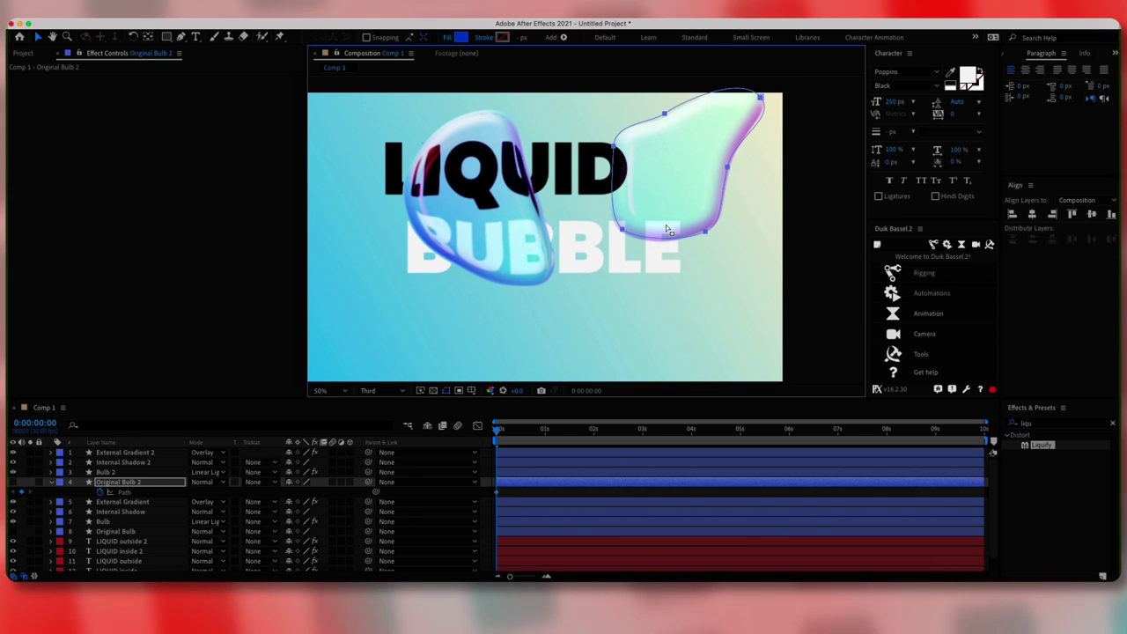
left_click(147, 474)
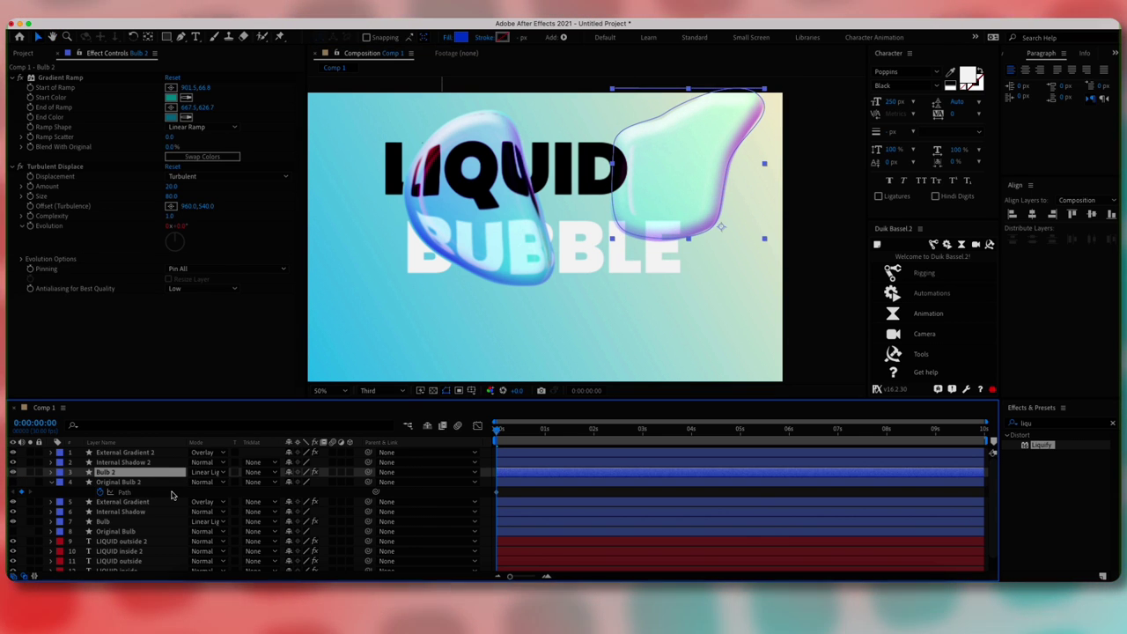
left_click(164, 492)
left_click(130, 473)
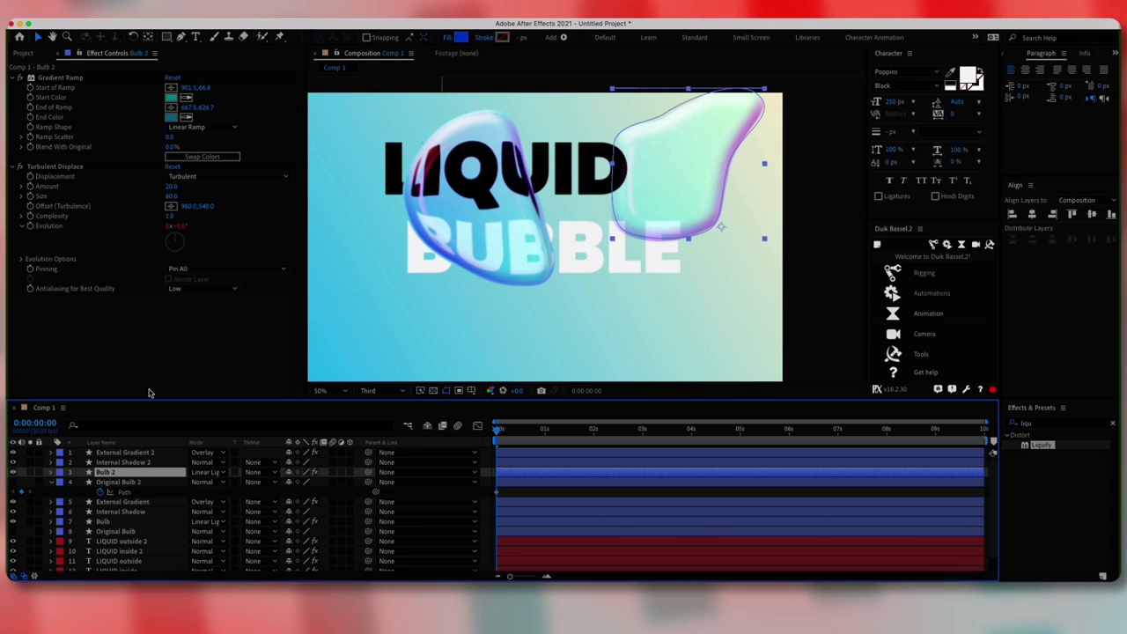
- Apply the CC Glass effect to the original Bulb layer and expand the effect's Surface settings
left_click(106, 522)
left_click(1052, 424)
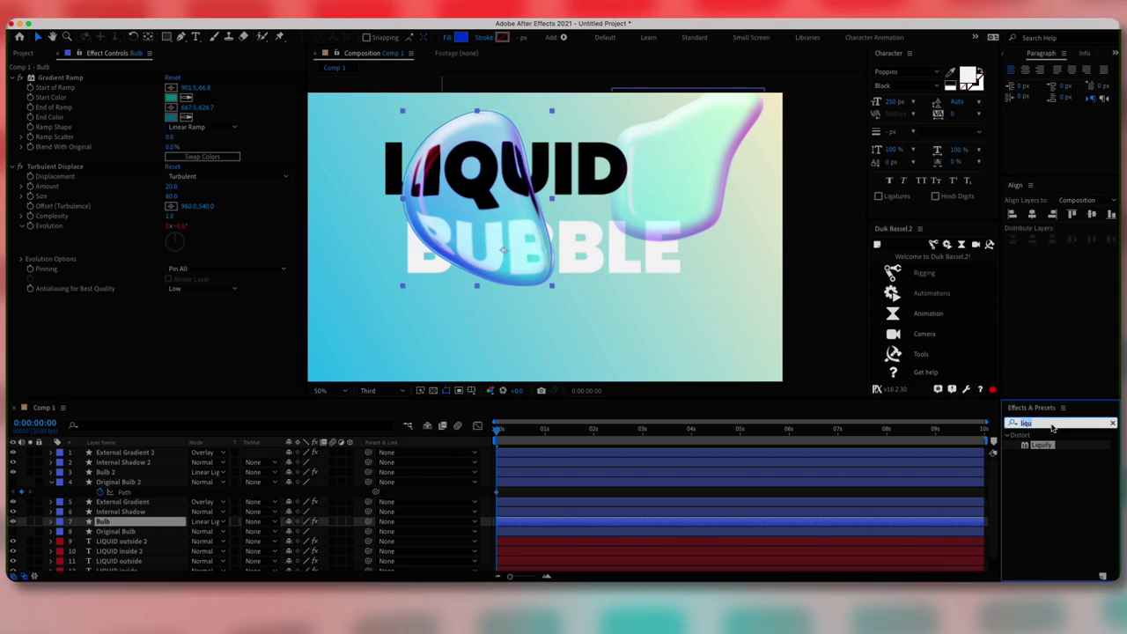
type("glas")
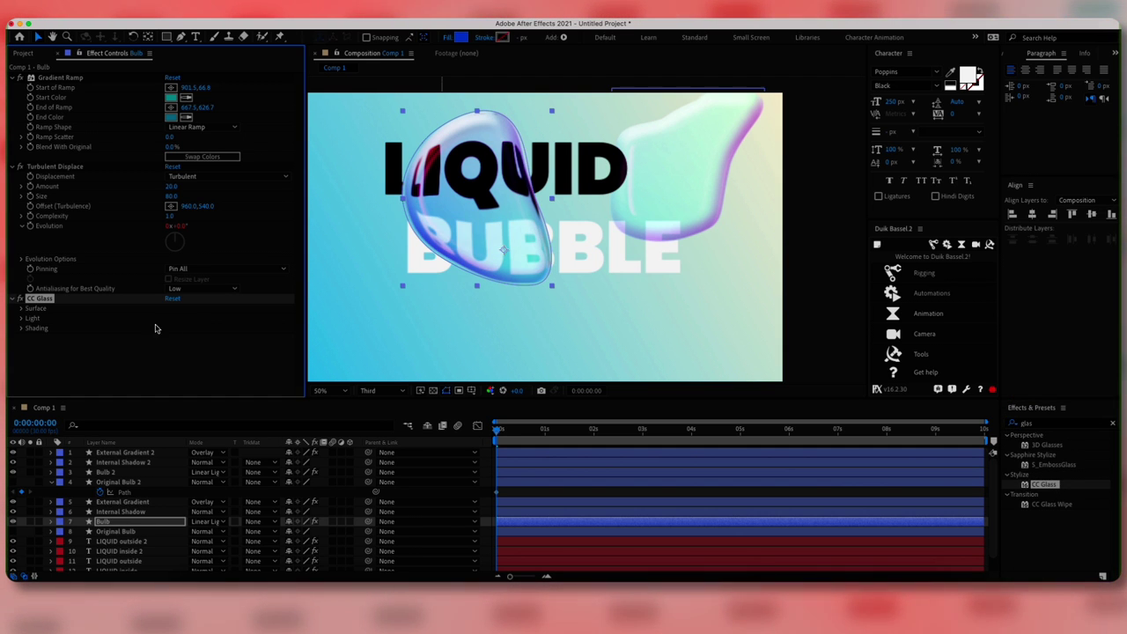
left_click(21, 310)
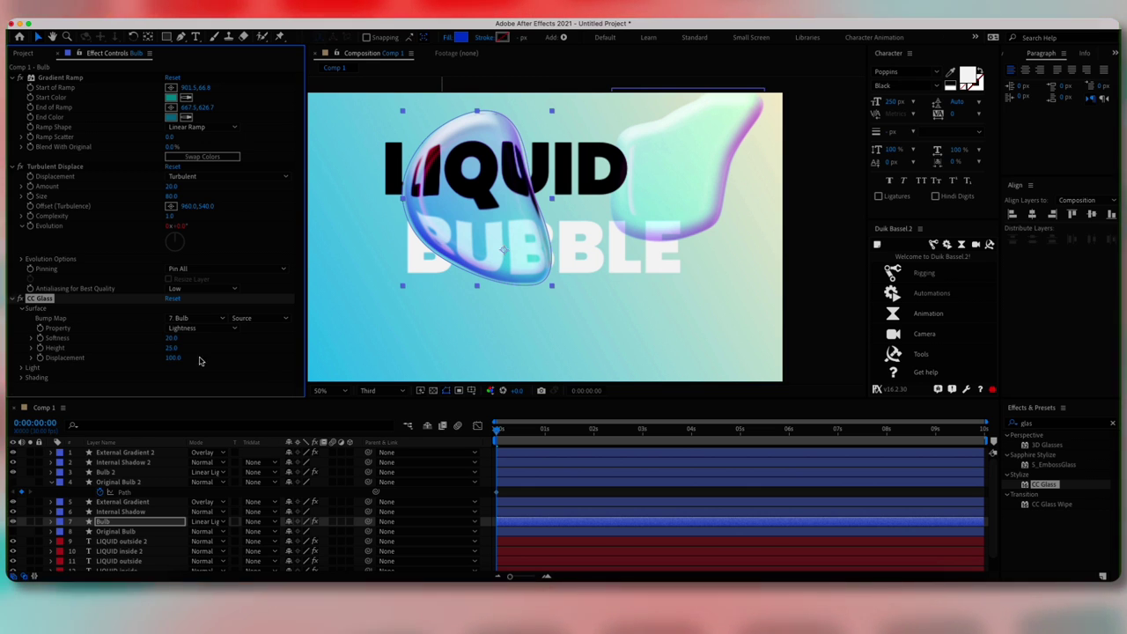
- Keep Bulb as the CC Glass bump map on the Bulb layer, with Softness 50 and Height -32
left_click(196, 318)
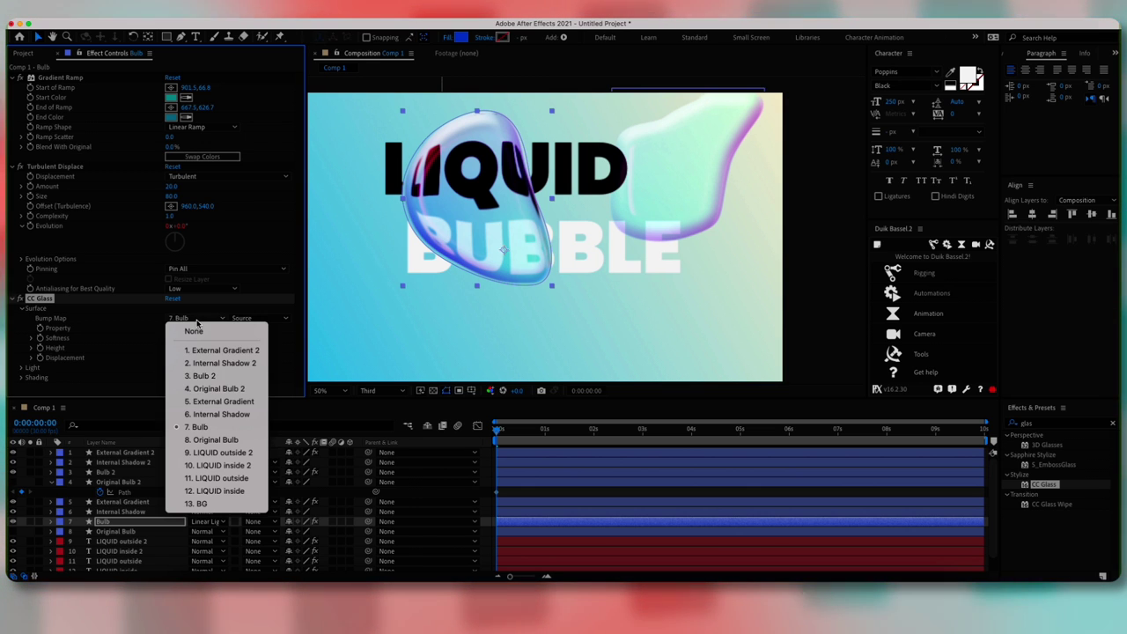
left_click(224, 428)
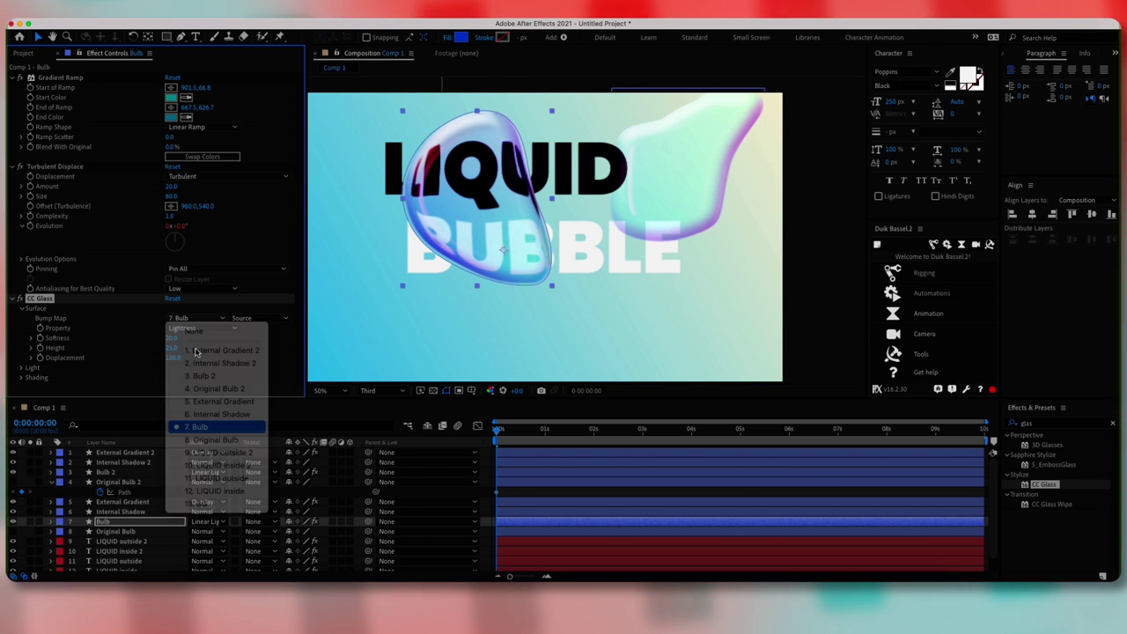
left_click(32, 338)
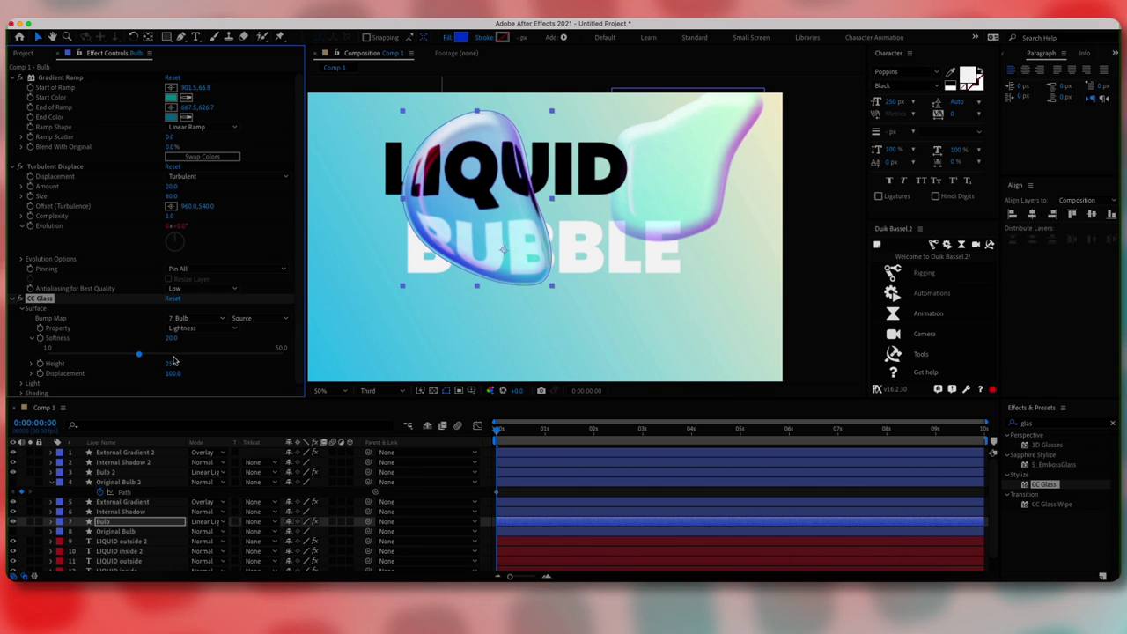
left_click_drag(138, 354, 282, 354)
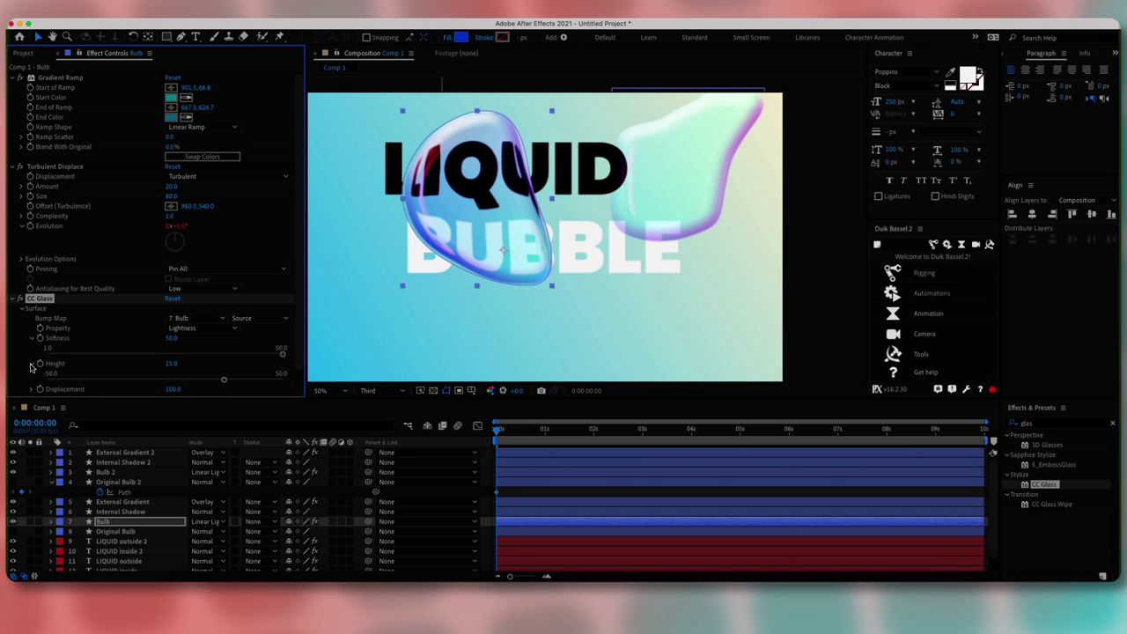
left_click_drag(224, 380, 89, 379)
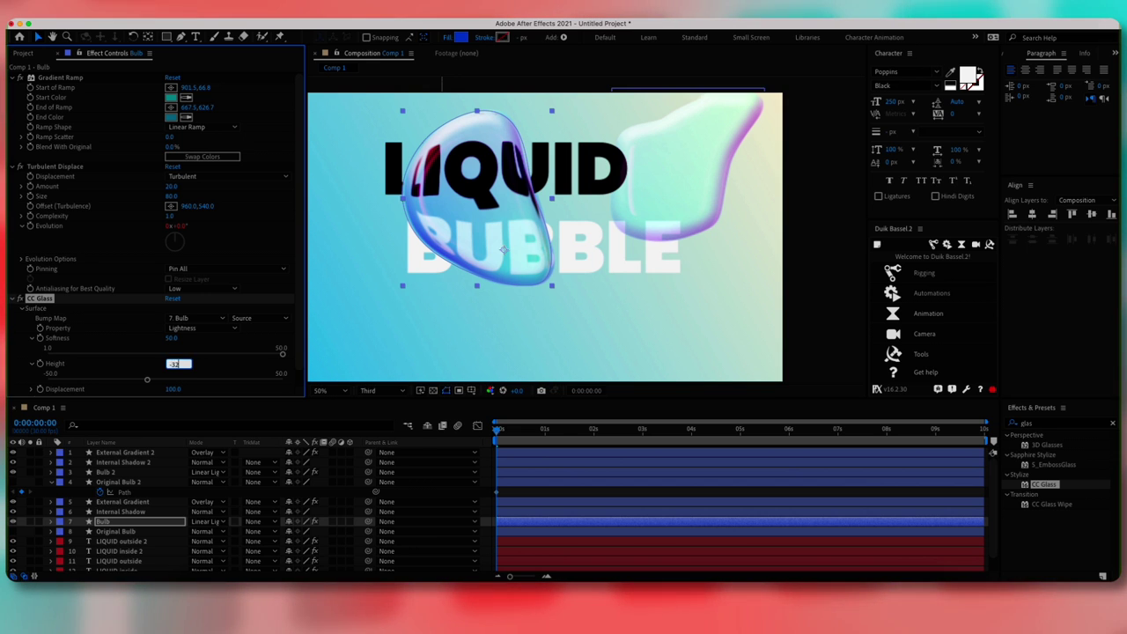
- Set the CC Glass Displacement of the Bulb layer to -120
scroll(148, 377, "down", 1)
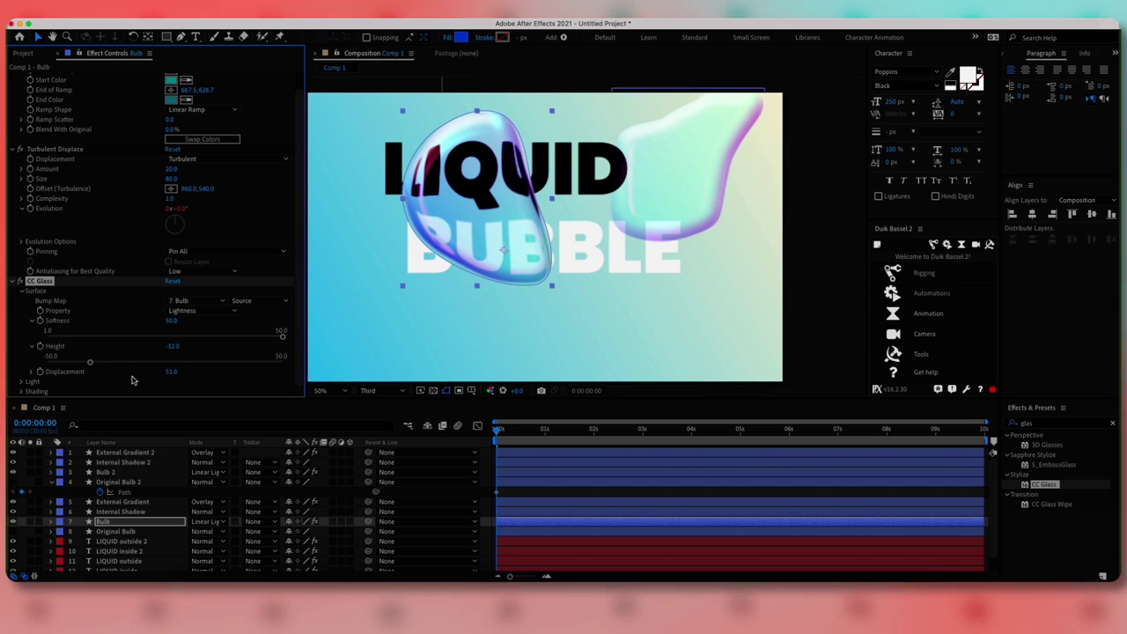
left_click_drag(132, 381, 75, 380)
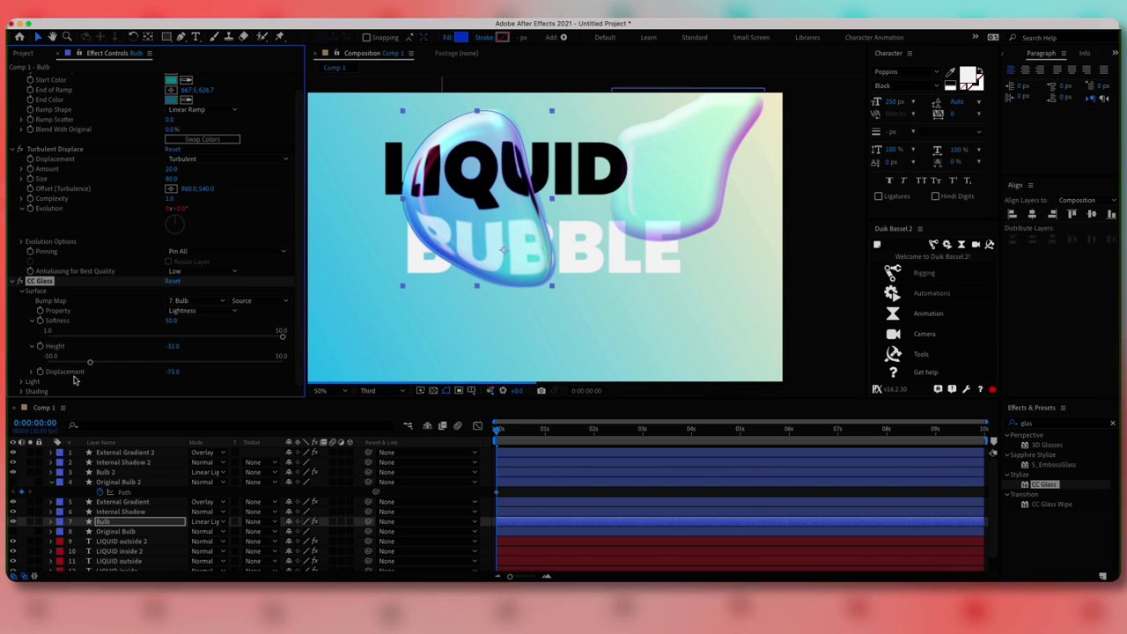
left_click(167, 372)
type("-120")
key("Return")
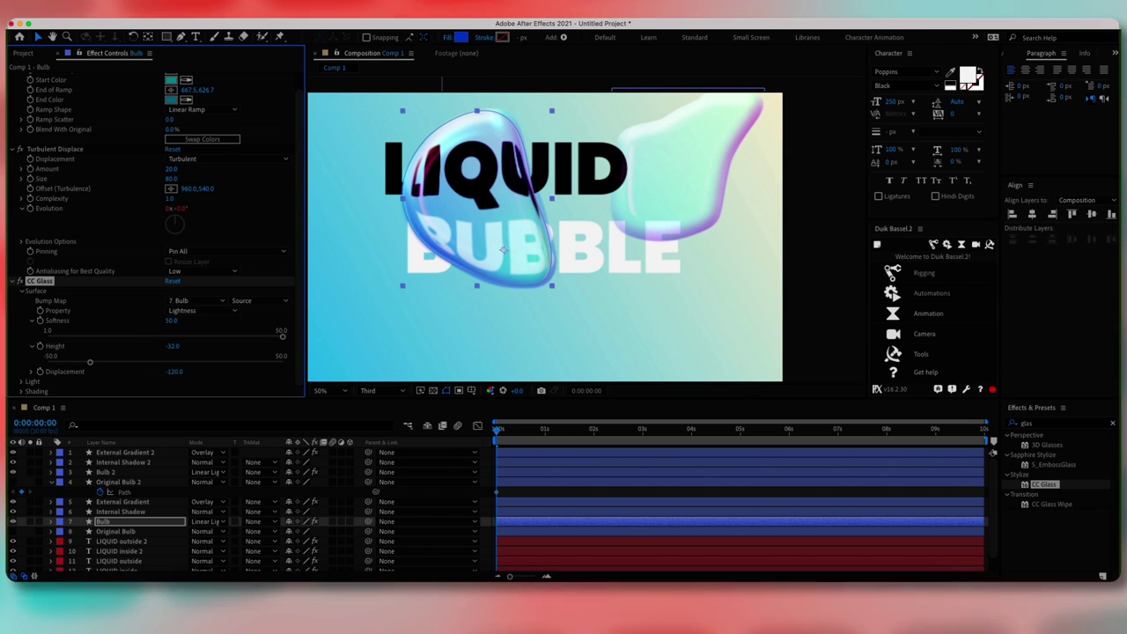
- In the CC Glass Light settings of the Bulb layer, set Light Intensity to 110 and Light Height to 65
left_click(21, 382)
scroll(141, 370, "down", 3)
left_click(169, 332)
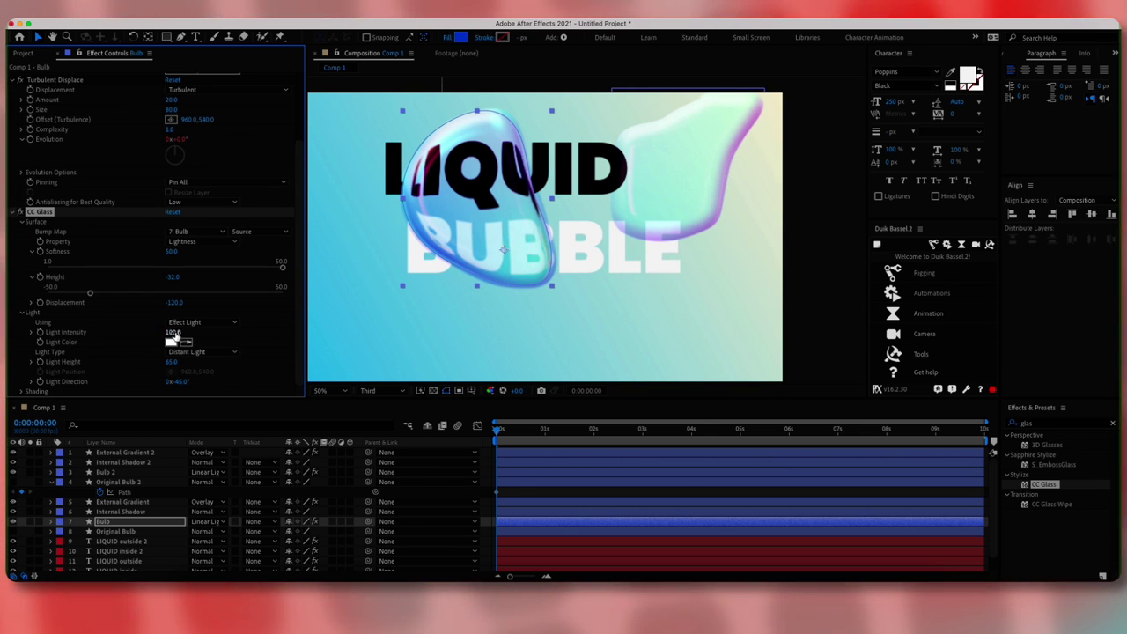
type("78")
key("Return")
mouse_move(160, 331)
left_mouse_down()
mouse_move(150, 332)
mouse_move(177, 332)
left_mouse_up()
left_click(177, 332)
type("110")
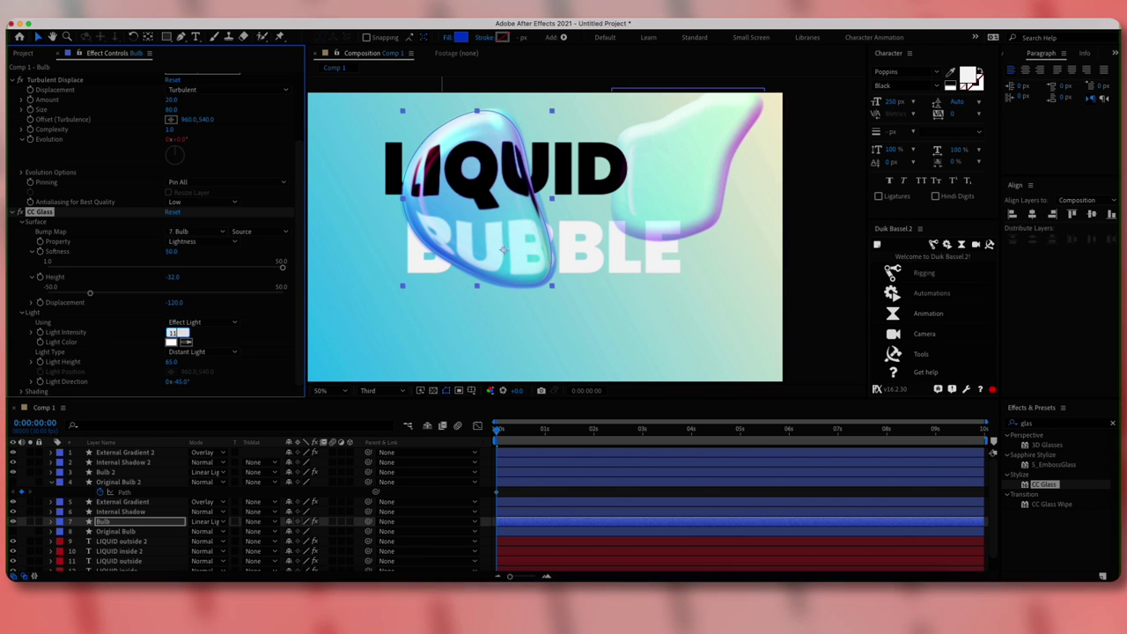
key("Return")
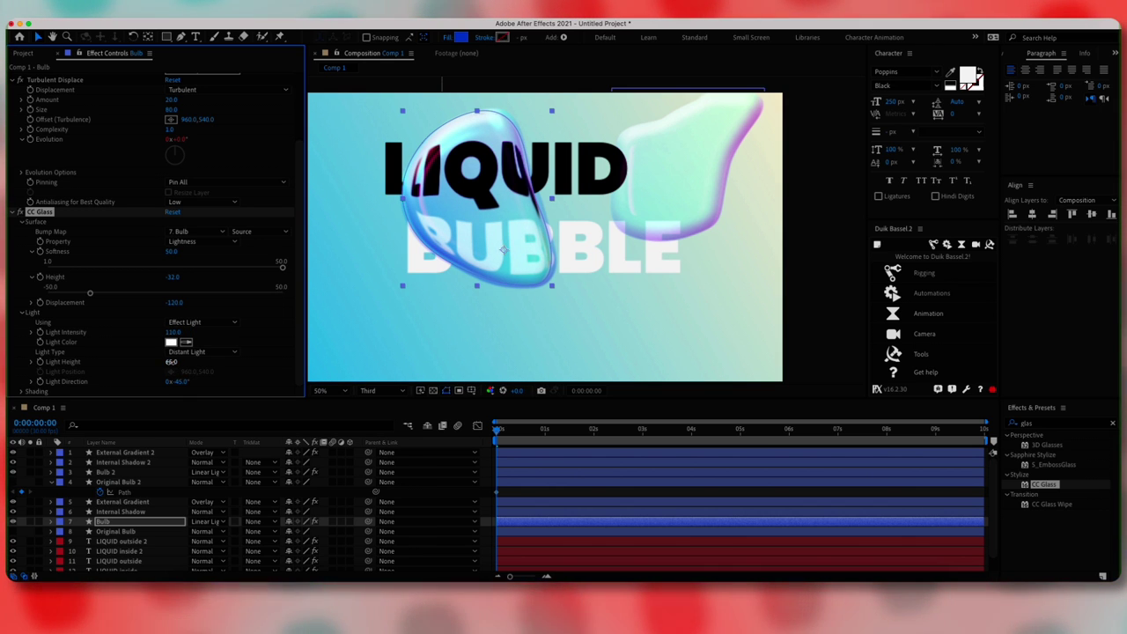
left_click(171, 362)
type("65")
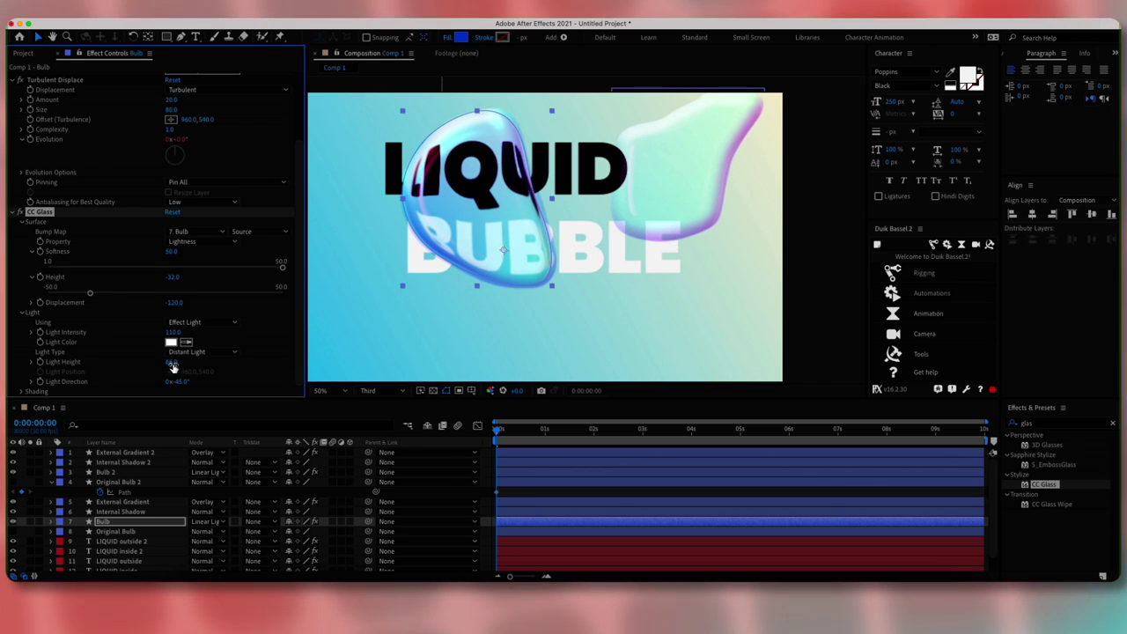
key("Return")
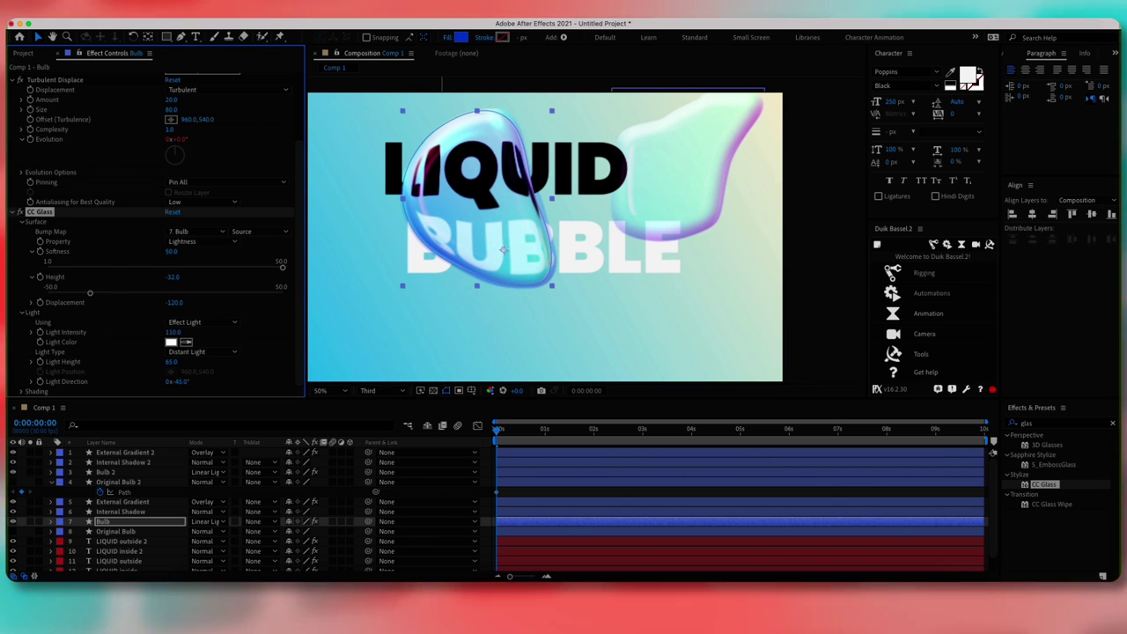
- Paste the CC Glass effect onto the Bulb 2 layer and place it above Turbulent Displace
left_click(107, 472)
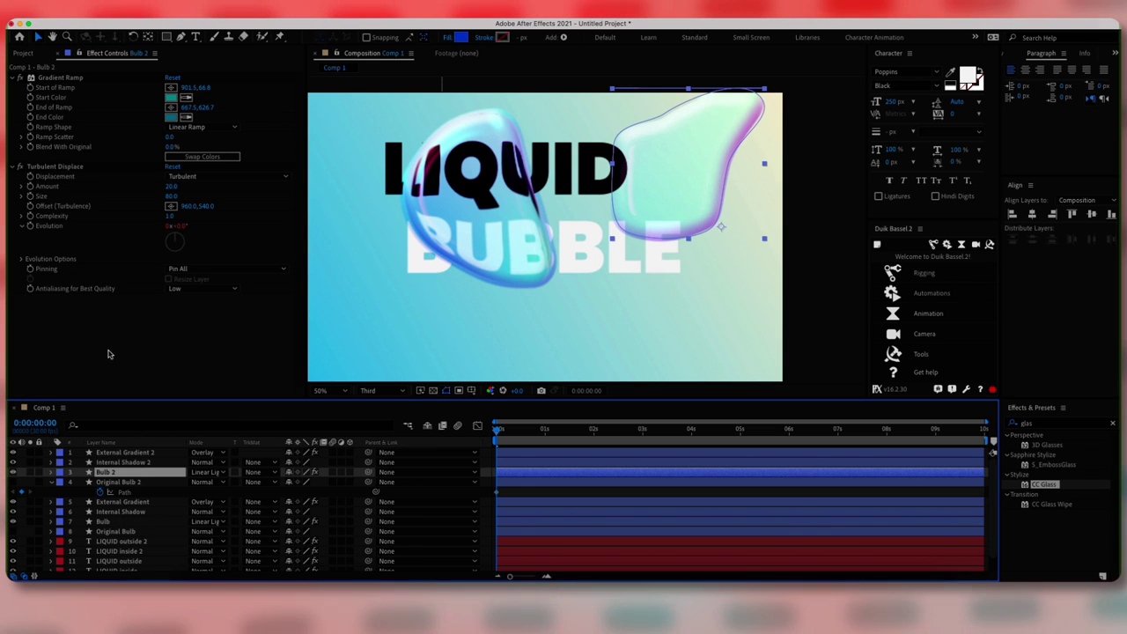
key("super+v")
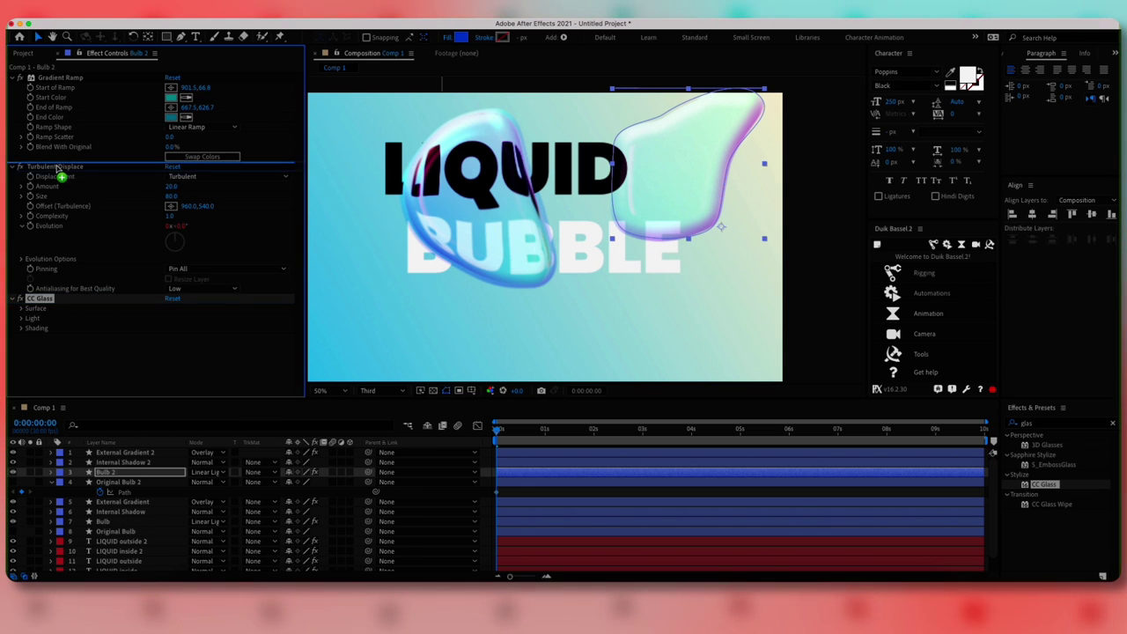
left_click_drag(57, 167, 58, 168)
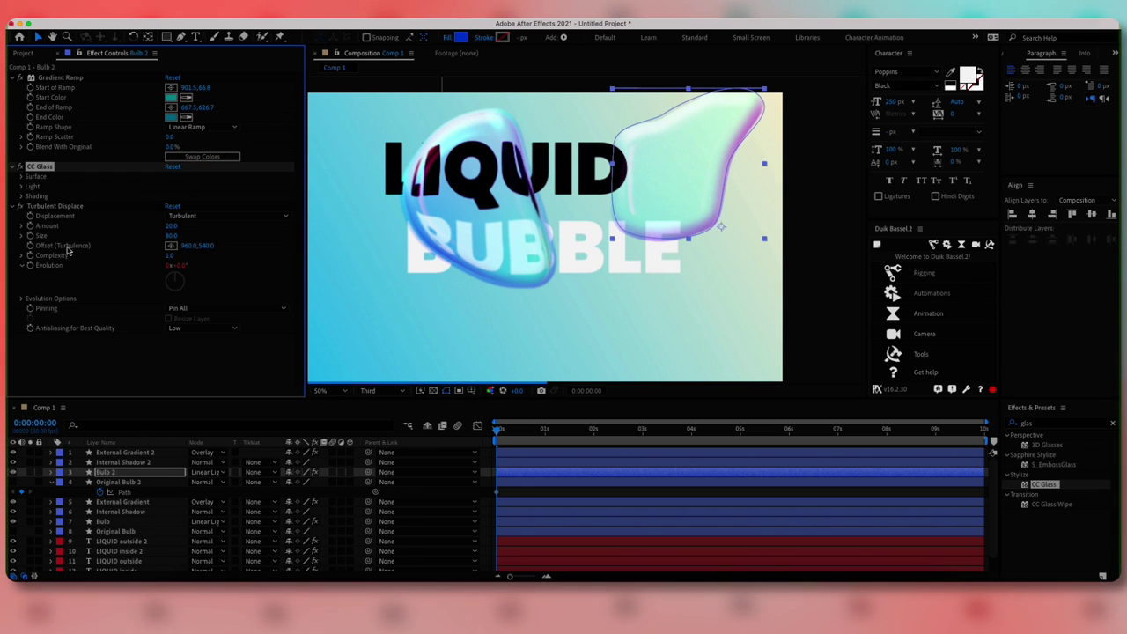
- Set the bump map of the CC Glass effect on Bulb 2 to the Bulb 2 layer
left_click(21, 176)
left_click(198, 187)
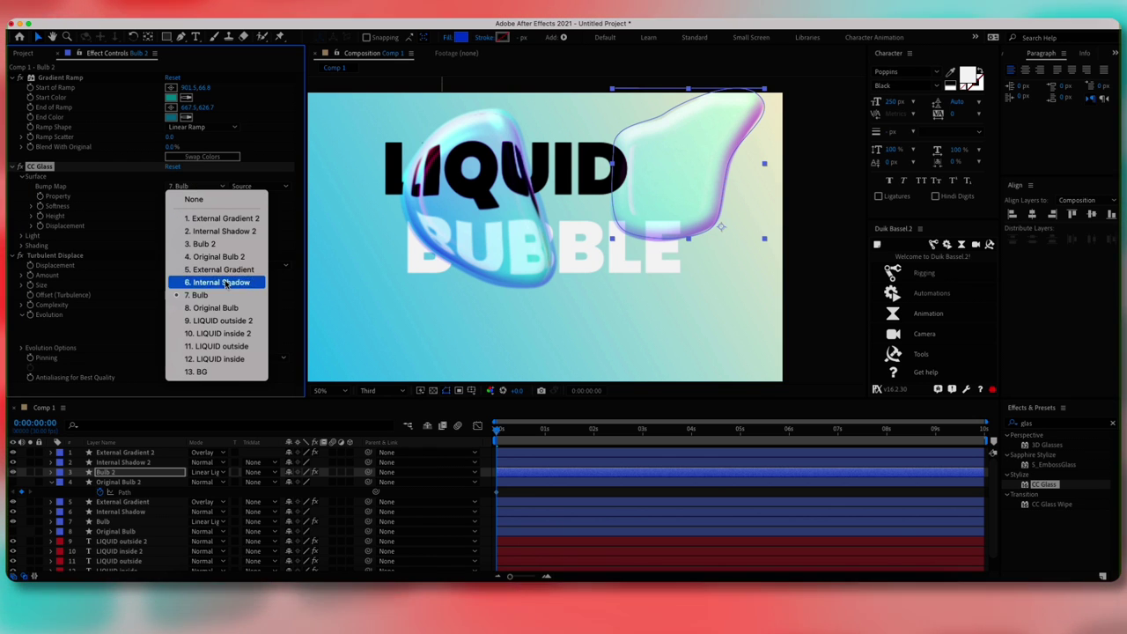
left_click(204, 244)
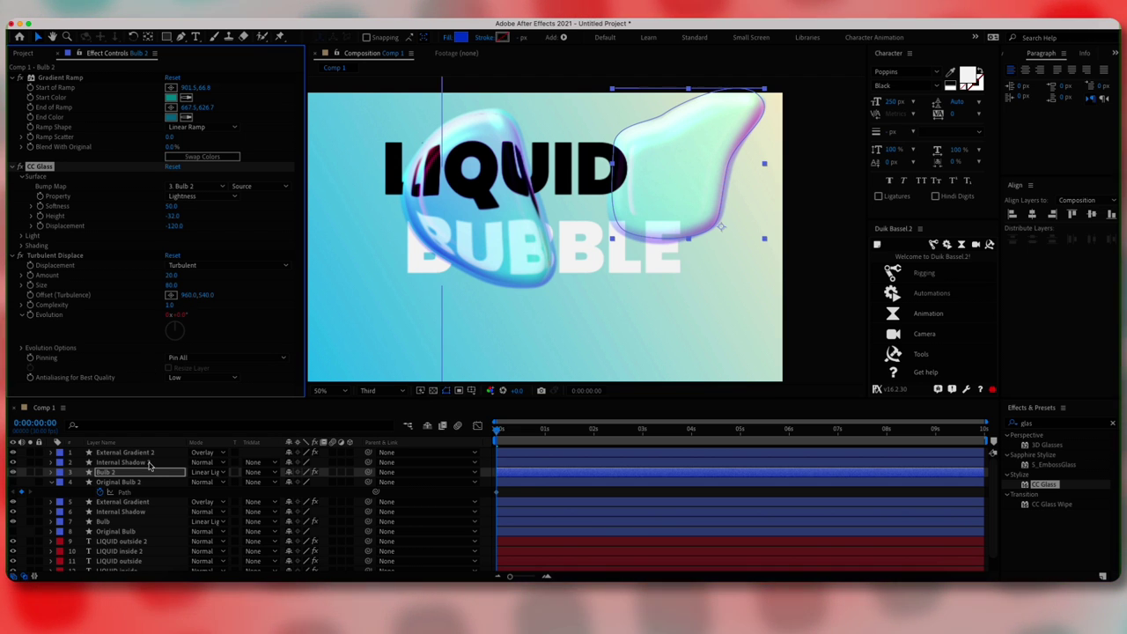
- Try the Overlay blending mode on the Bulb 2 layer and undo it
left_click(199, 476)
left_click(199, 476)
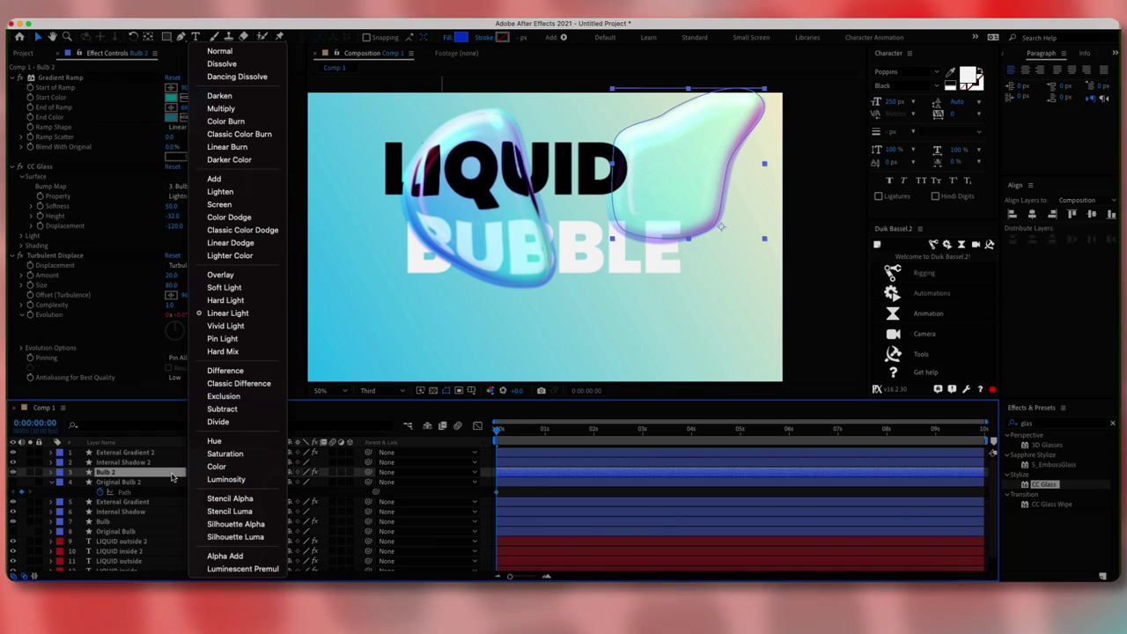
left_click(252, 304)
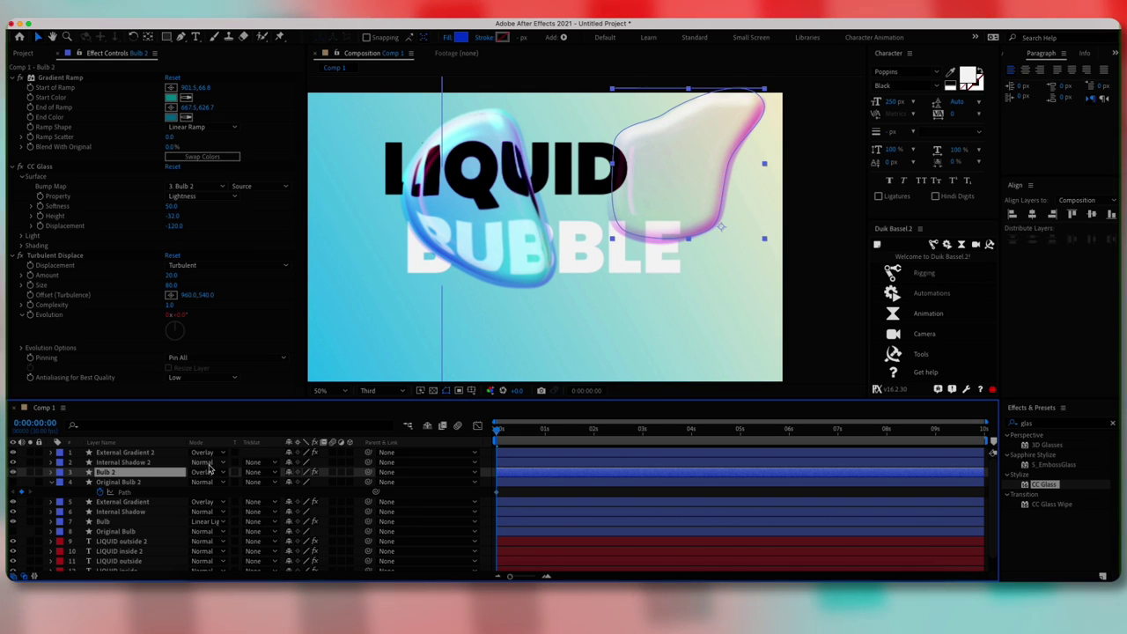
key("super+z")
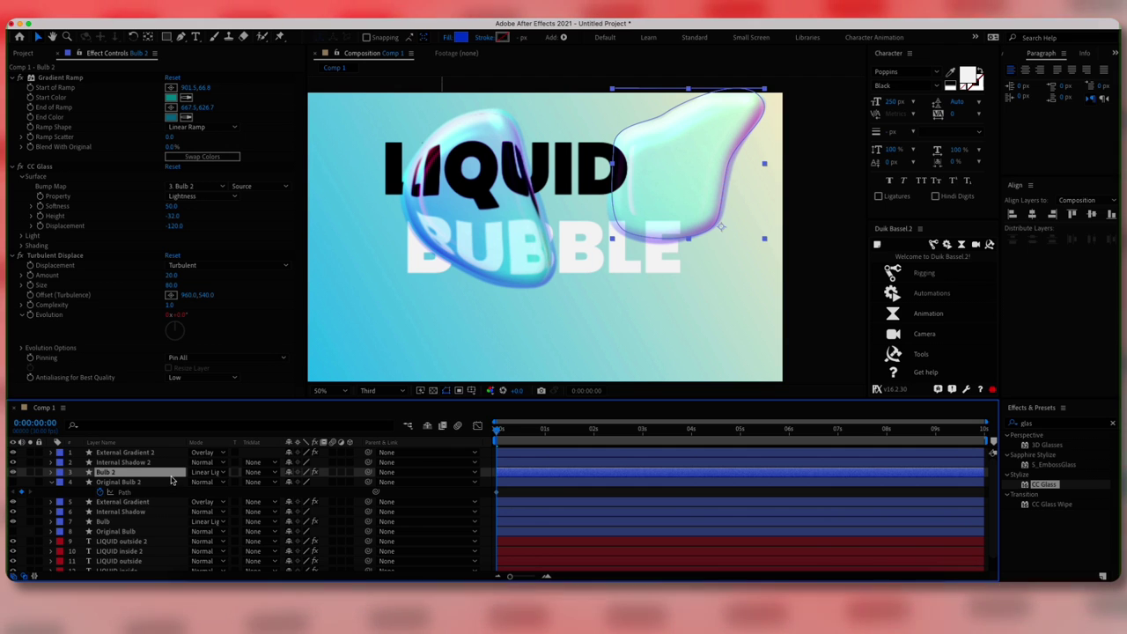
- Set the Shadow Color of Bulb 2's Bevel and Emboss layer style to the teal 20AEAA
scroll(170, 478, "down", 2)
scroll(170, 478, "up", 2)
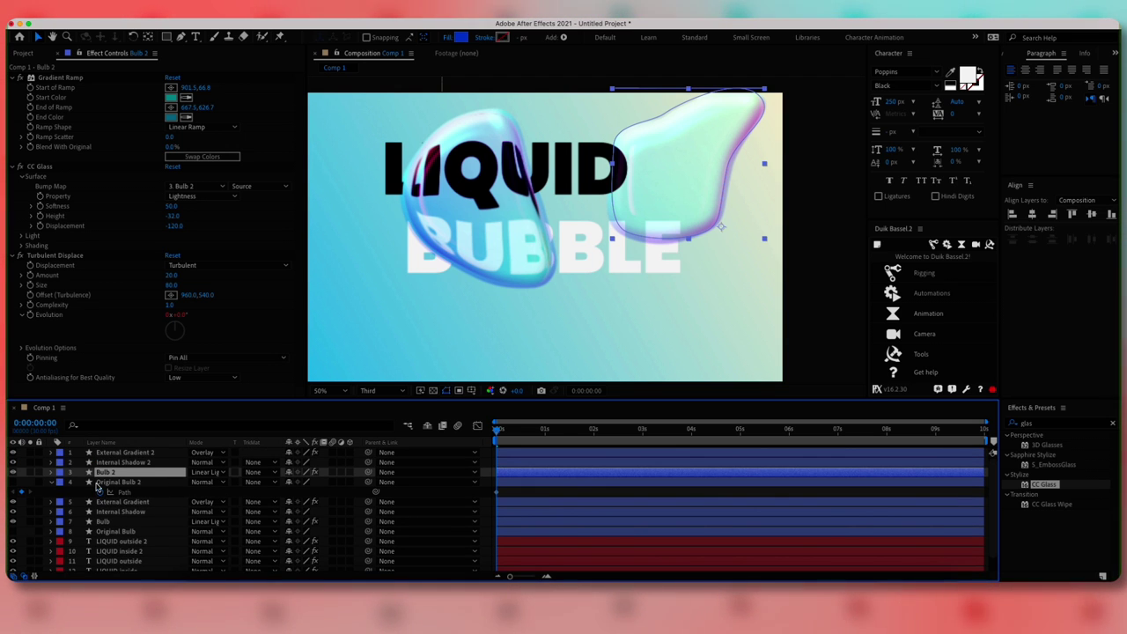
left_click(52, 473)
left_click(70, 493)
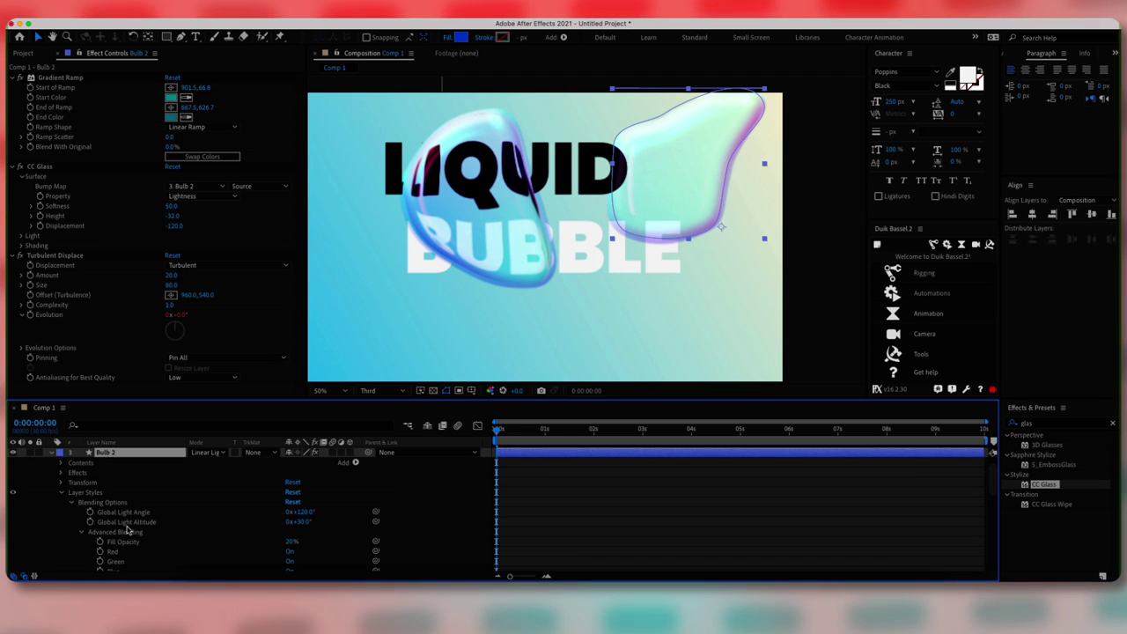
scroll(216, 537, "down", 10)
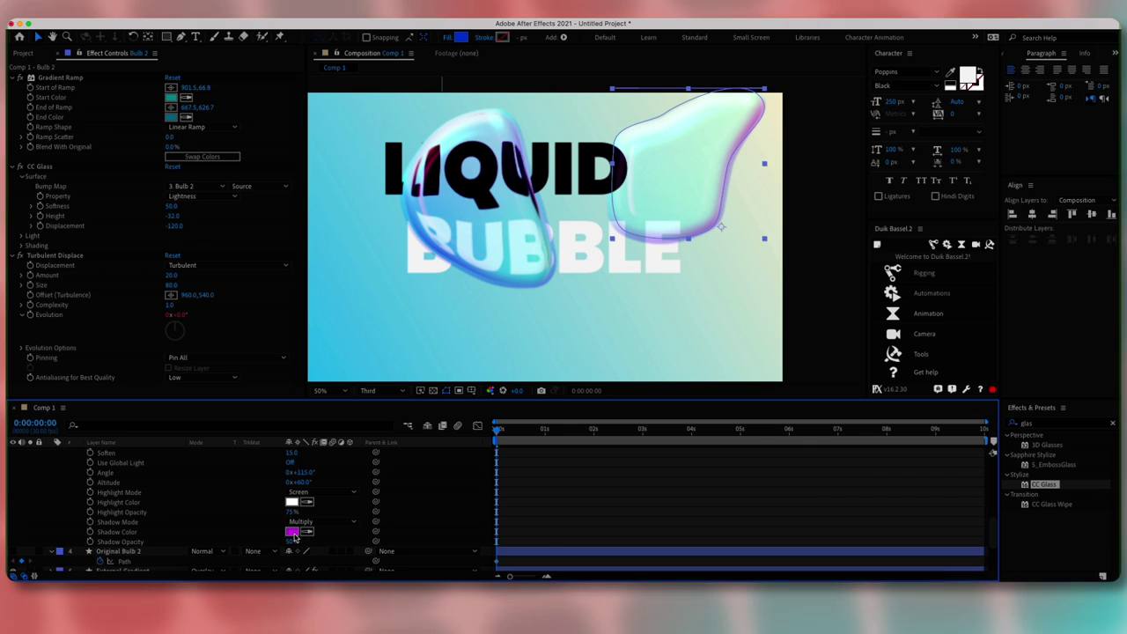
left_click(293, 532)
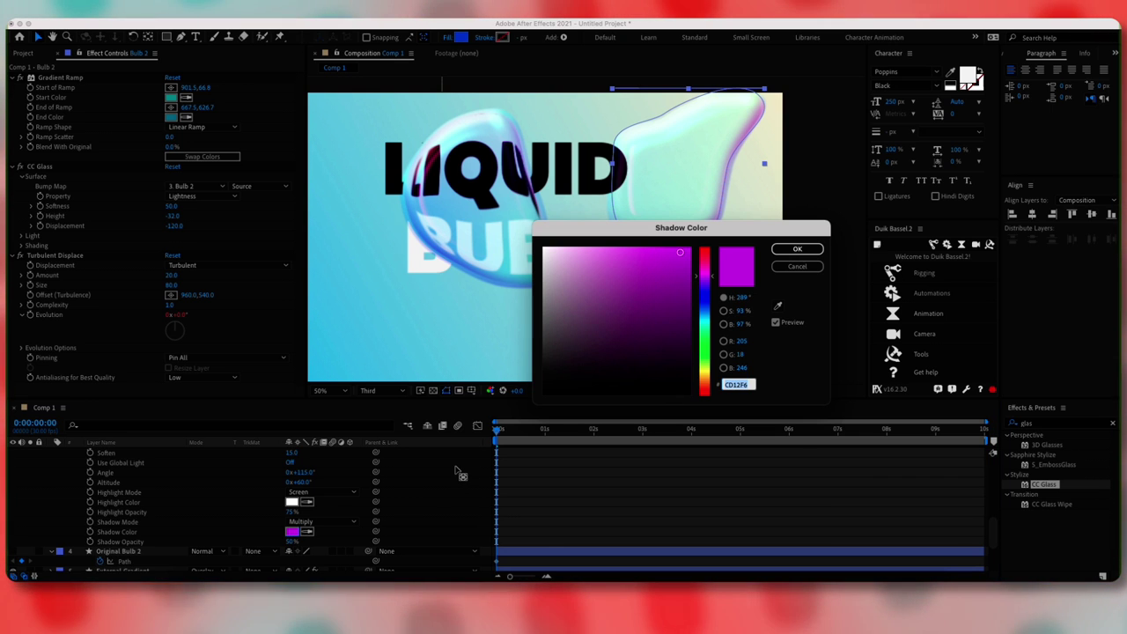
type("20")
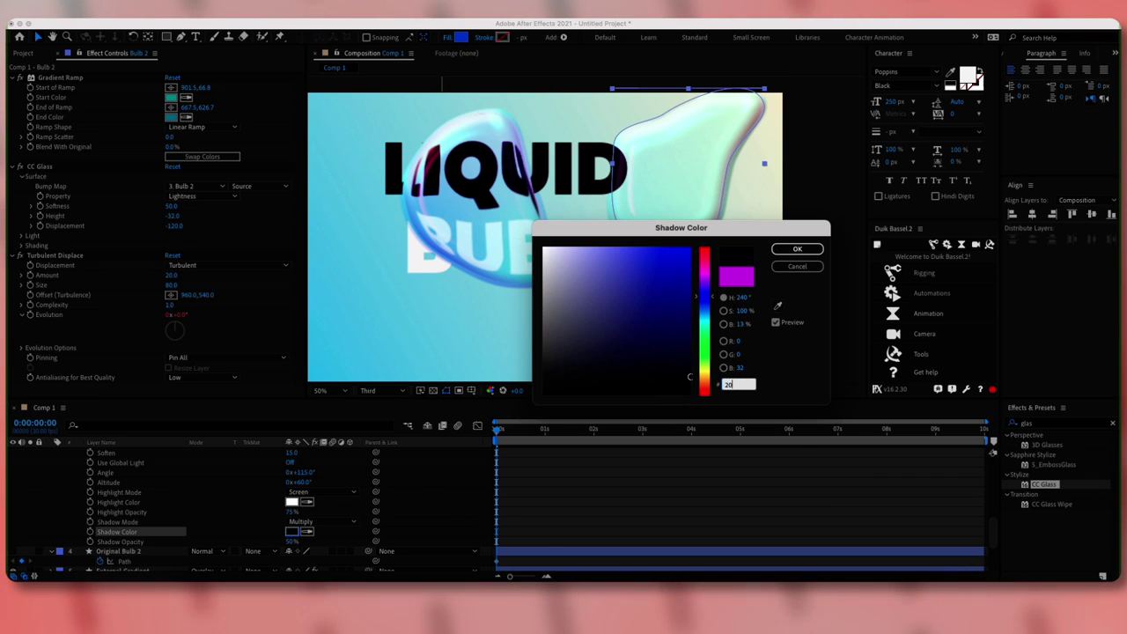
type("AE96")
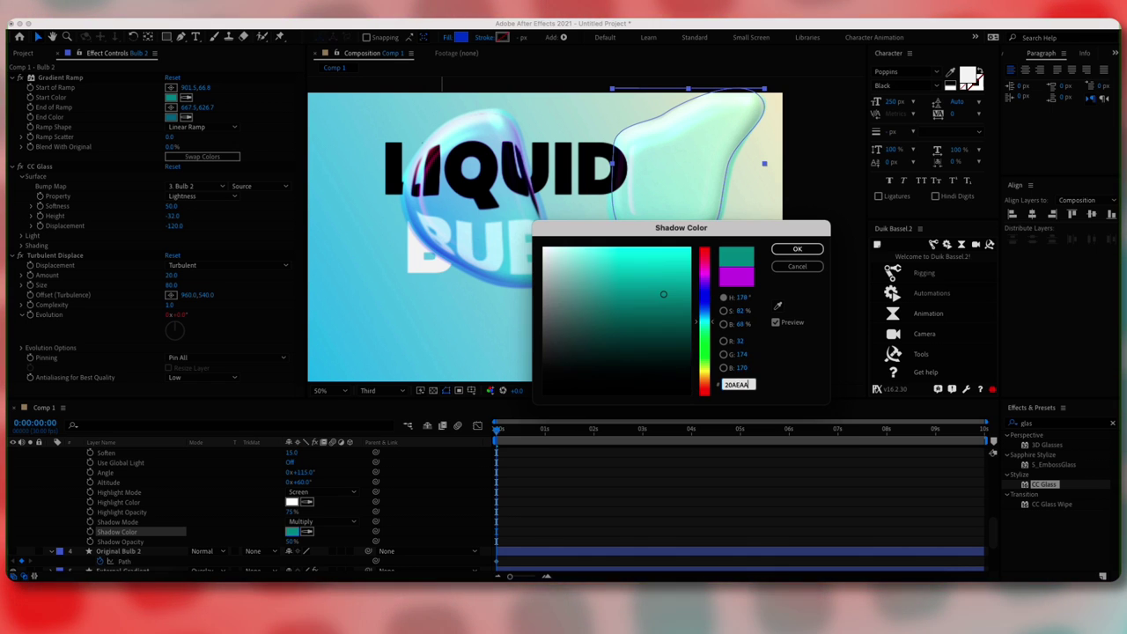
key("Return")
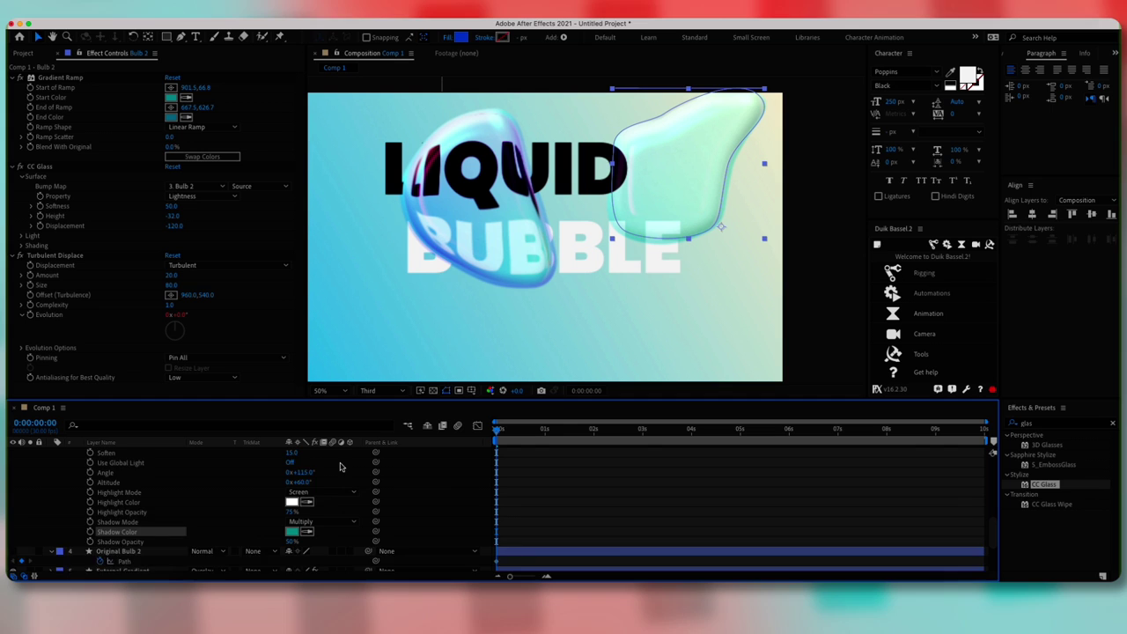
- Set the Bevel and Emboss Size of Bulb 2 to 27 and collapse the layer's properties
scroll(340, 466, "up", 2)
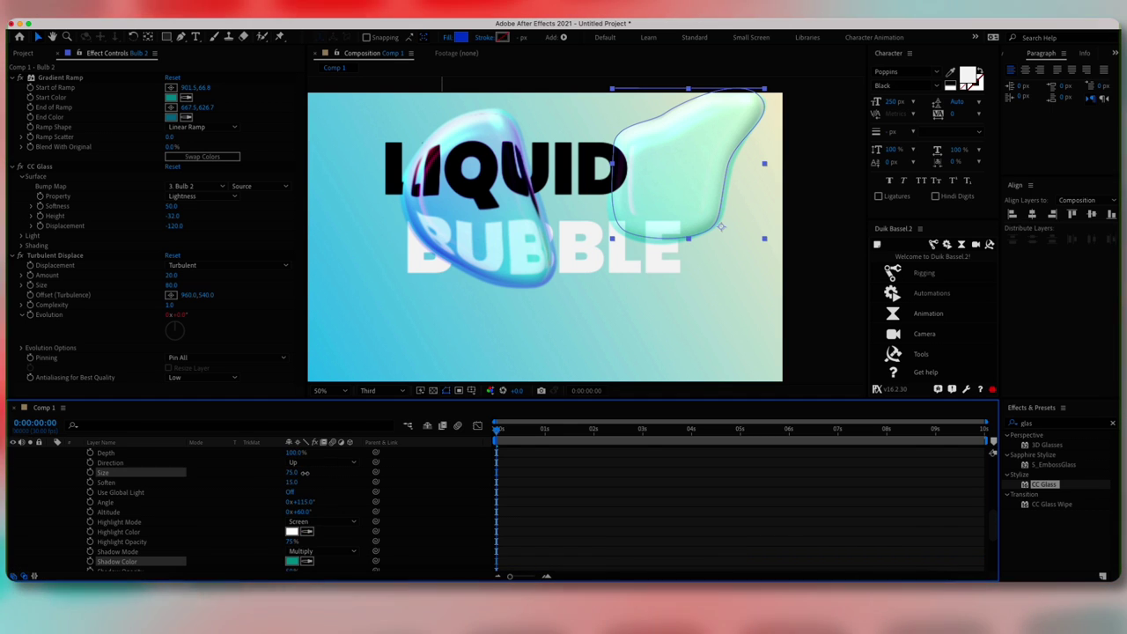
left_click_drag(304, 472, 271, 476)
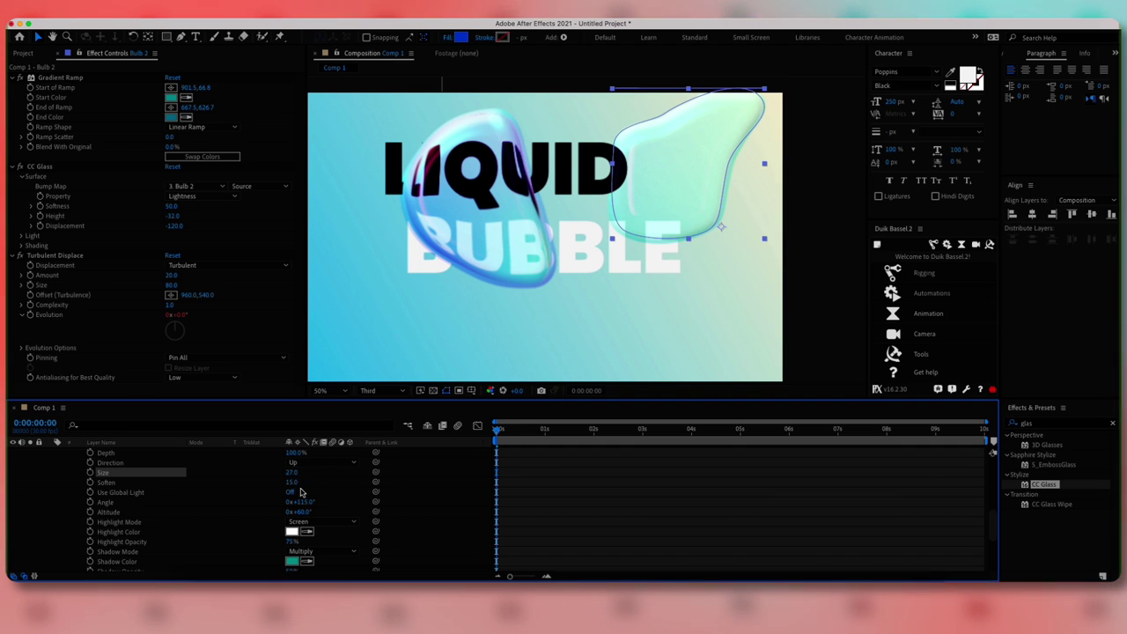
left_click_drag(268, 483, 298, 485)
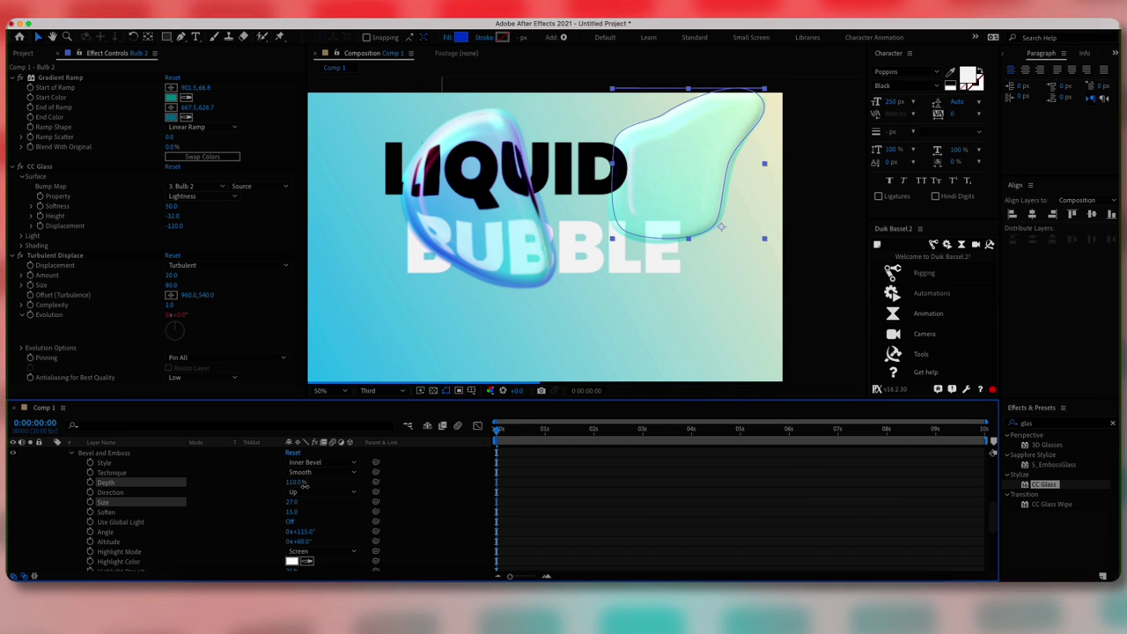
key("super+z")
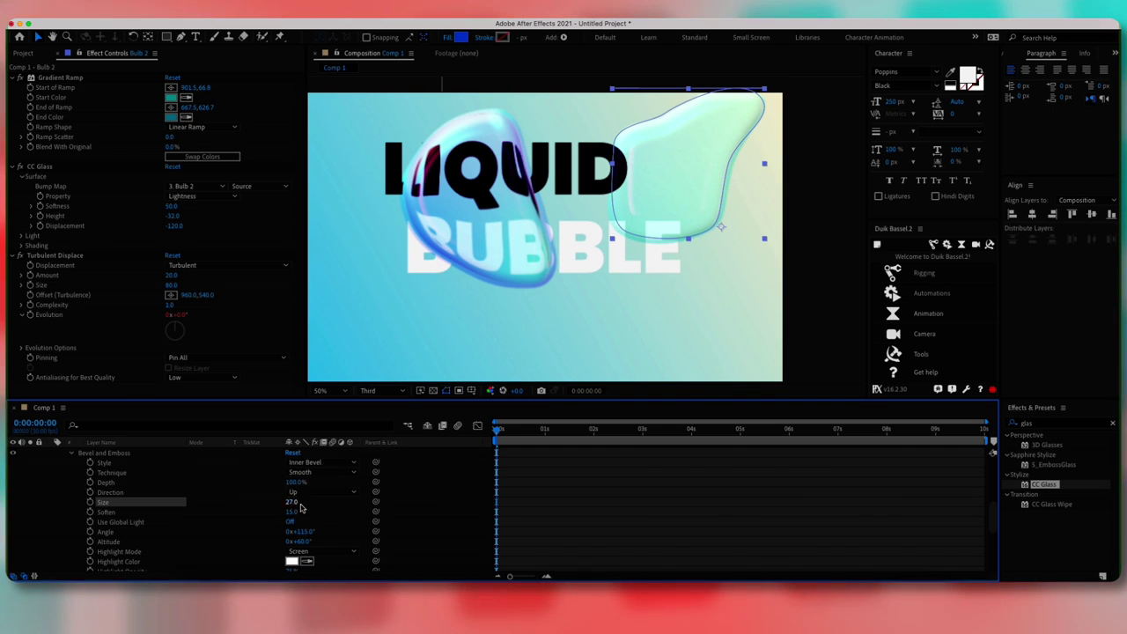
scroll(220, 507, "up", 3)
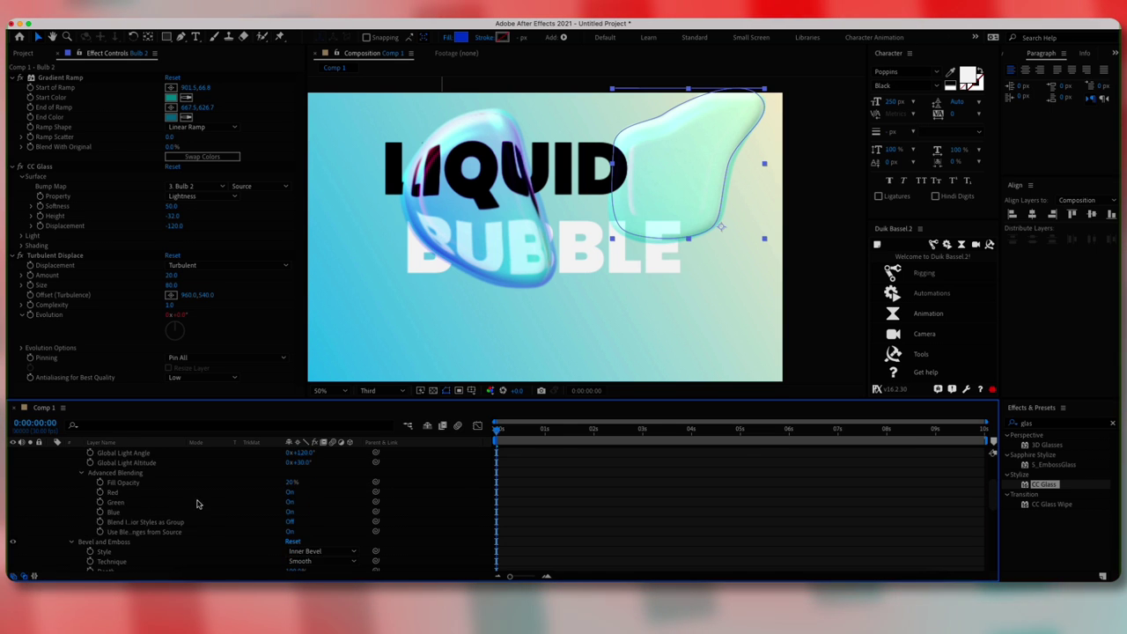
scroll(197, 504, "up", 5)
left_click(50, 472)
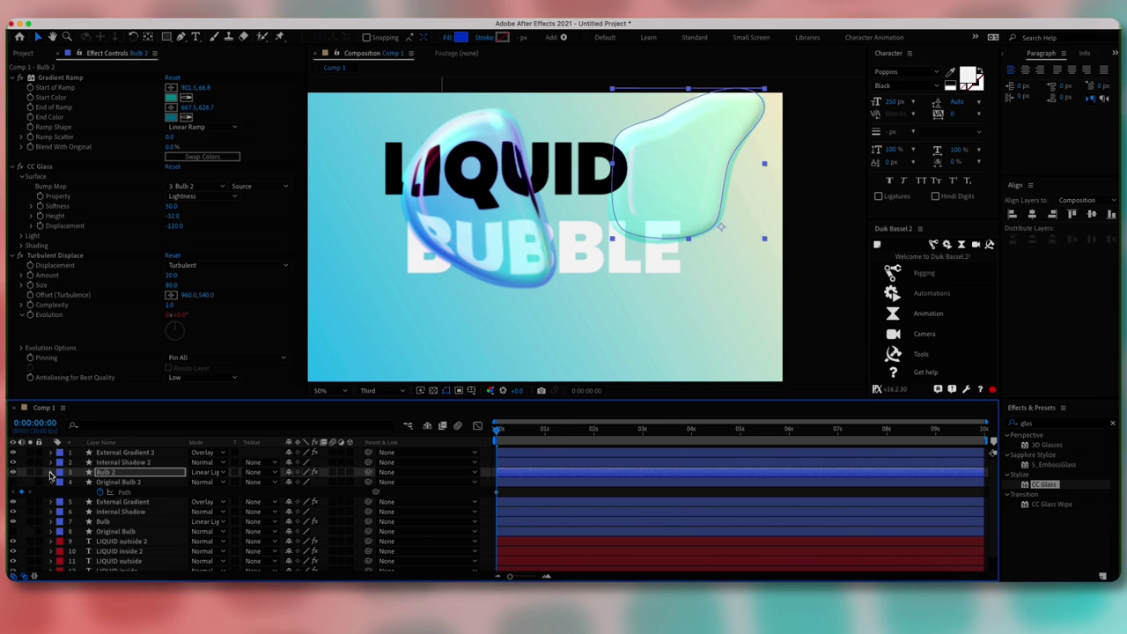
- Move the 4-Color Gradient points of External Gradient 2 around the second bubble, at about 1308,90, 1774,8, 1294,428 and 1754,424
left_click(129, 452)
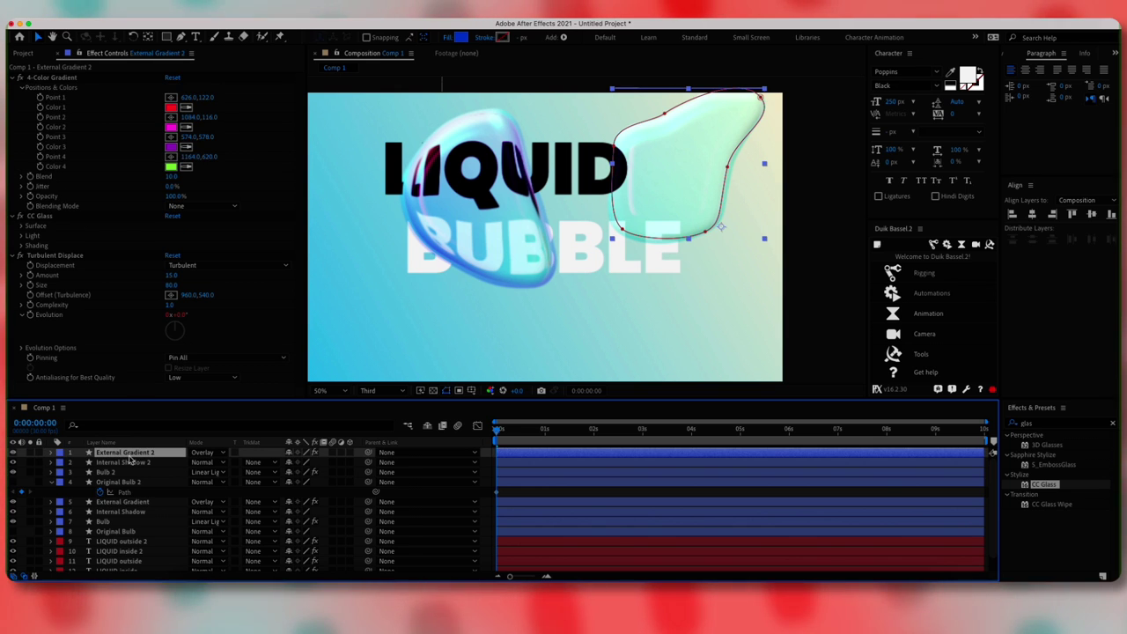
left_click(51, 78)
left_click_drag(407, 129, 740, 95)
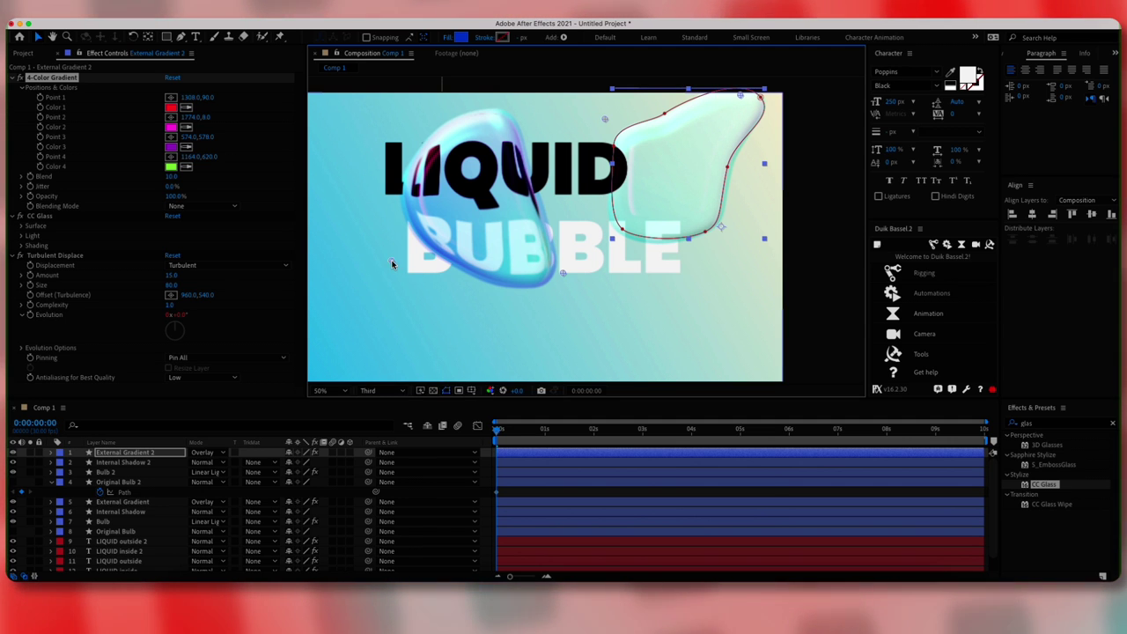
left_click_drag(392, 261, 601, 218)
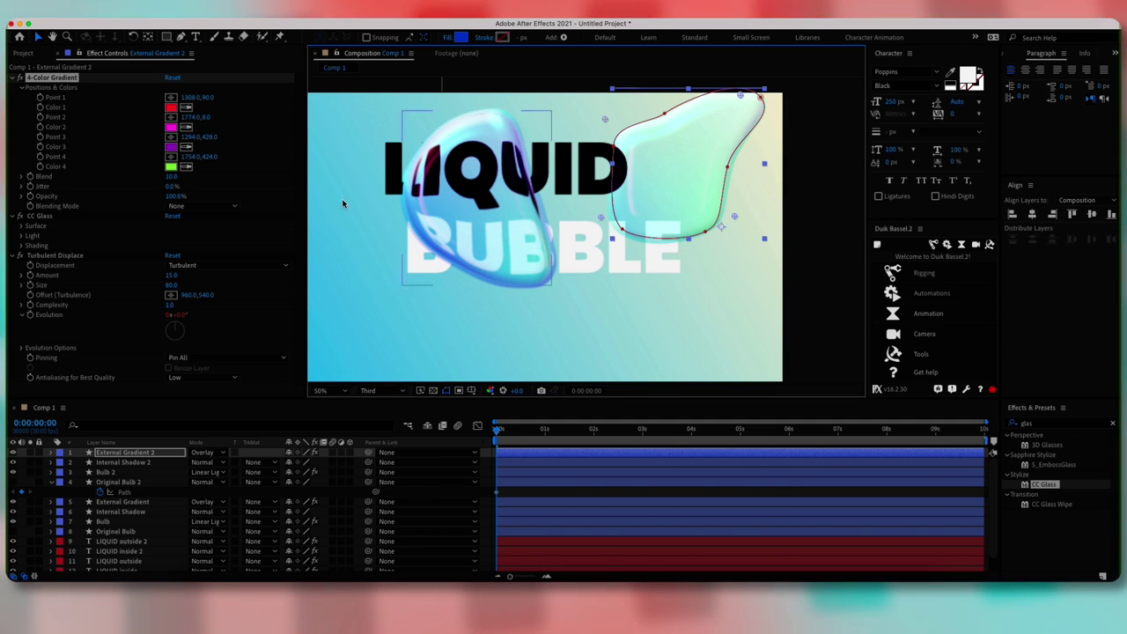
- Set Color 1 of External Gradient 2's 4-Color Gradient to 25C8D9 and Color 2 to the blue 1545DE
left_click(170, 107)
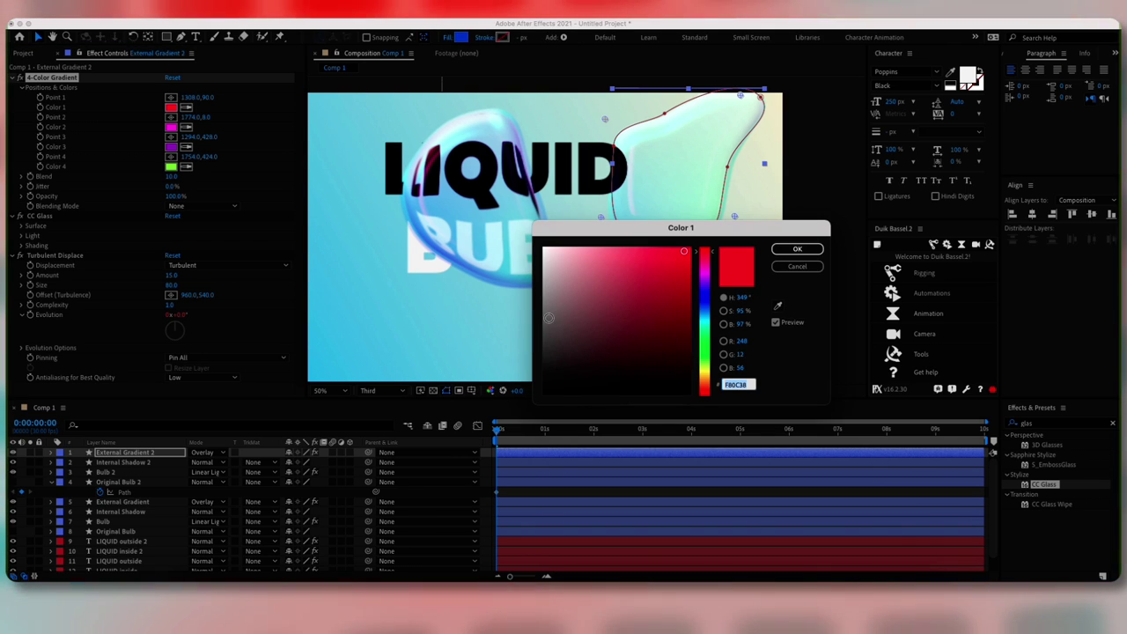
left_click_drag(635, 236, 395, 276)
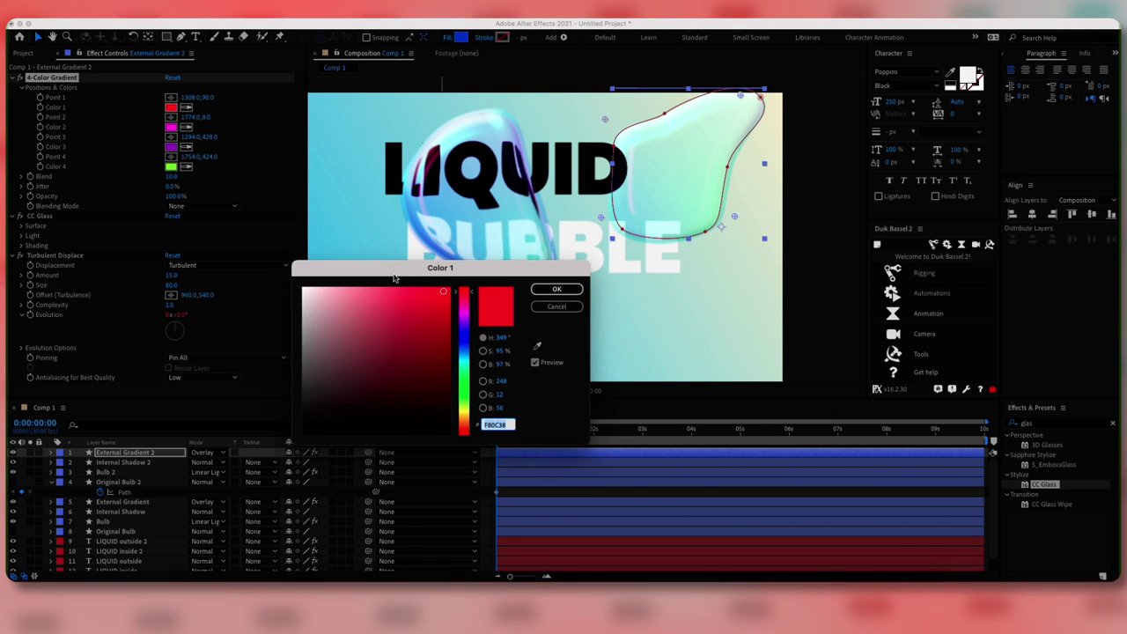
type("25")
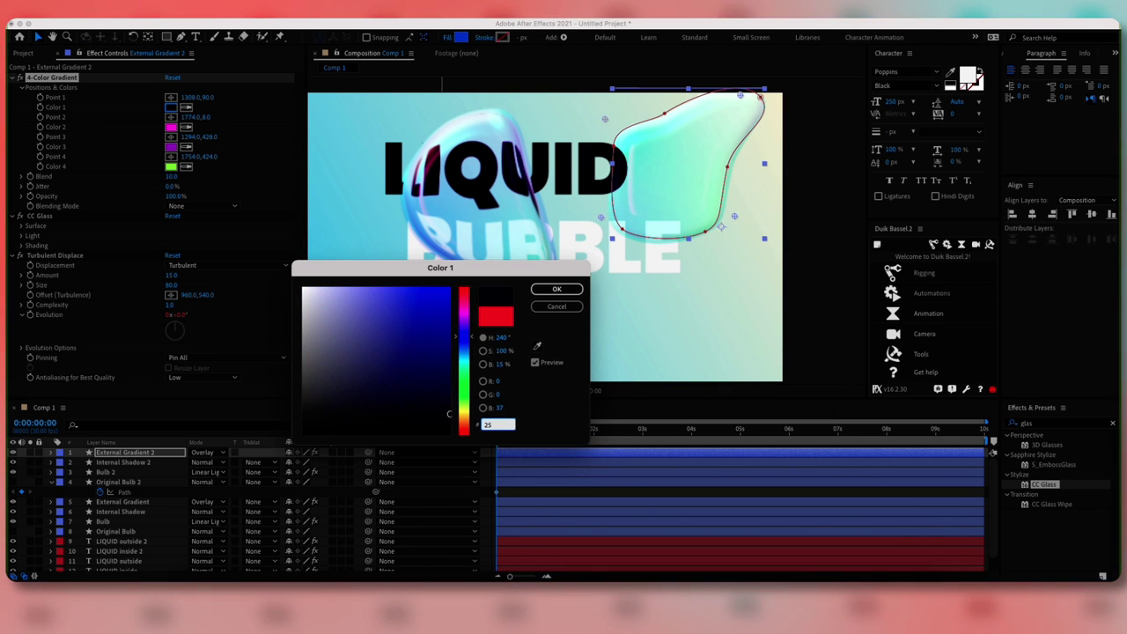
type("C8D9")
key("Return")
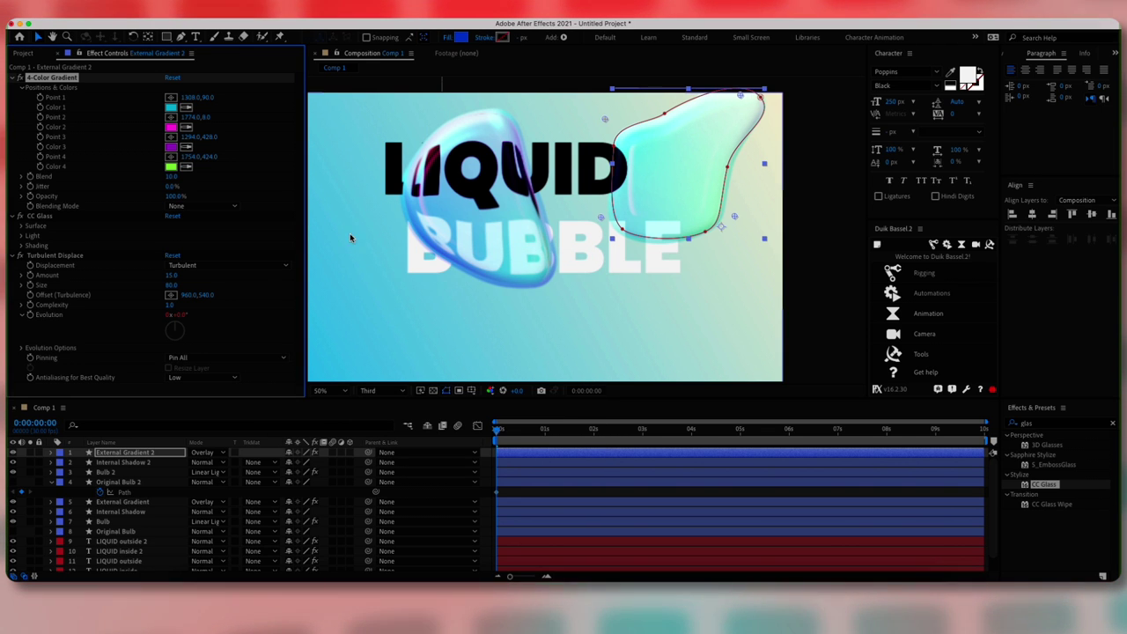
left_click(176, 128)
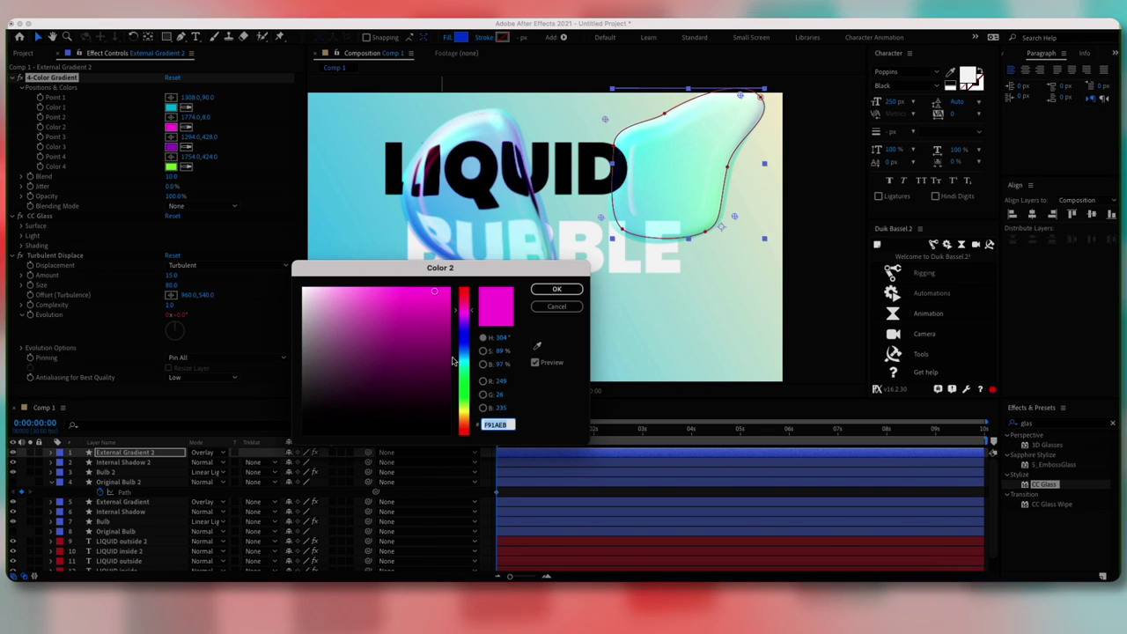
left_click(464, 344)
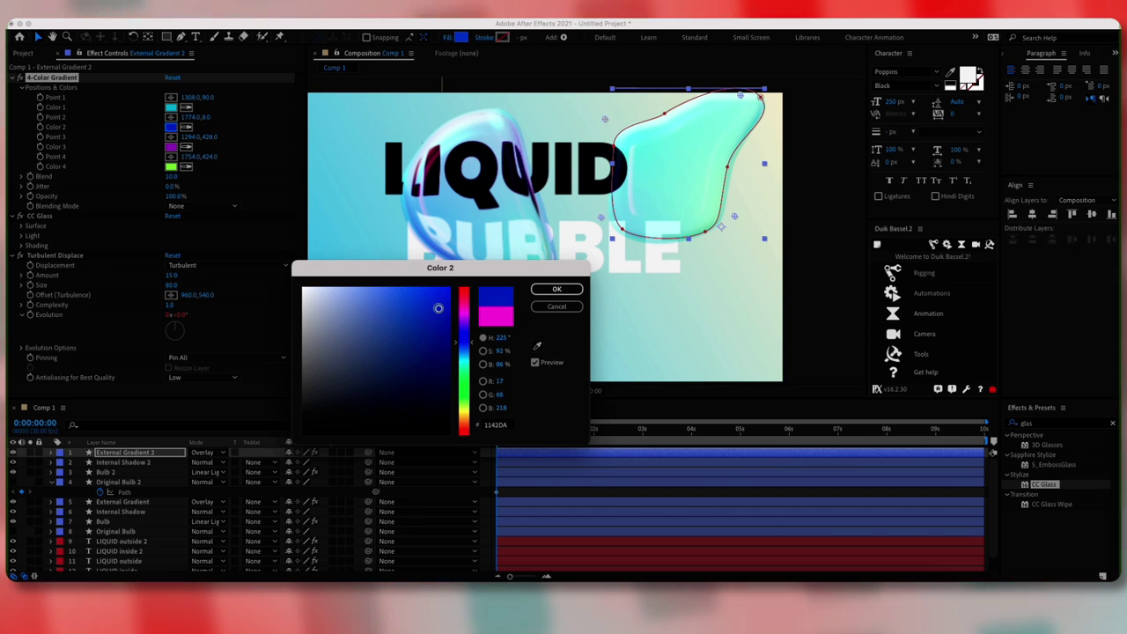
left_click(436, 306)
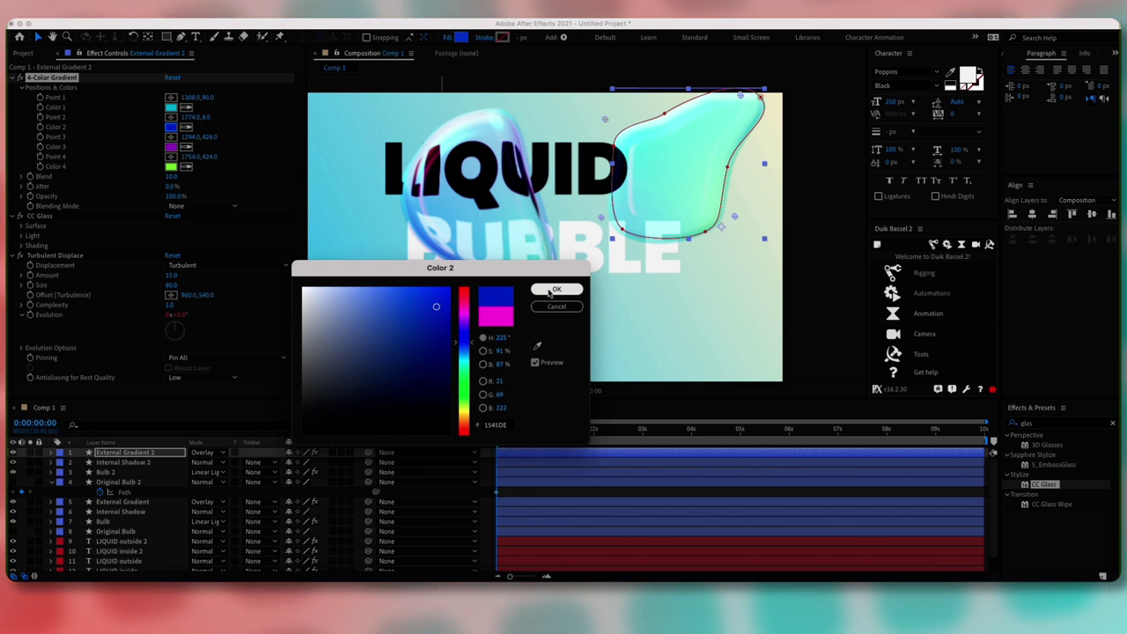
left_click(555, 289)
- Set Color 3 of External Gradient 2's 4-Color Gradient to 46C9A0 and Color 4 to the green 0BC13D
left_click(170, 147)
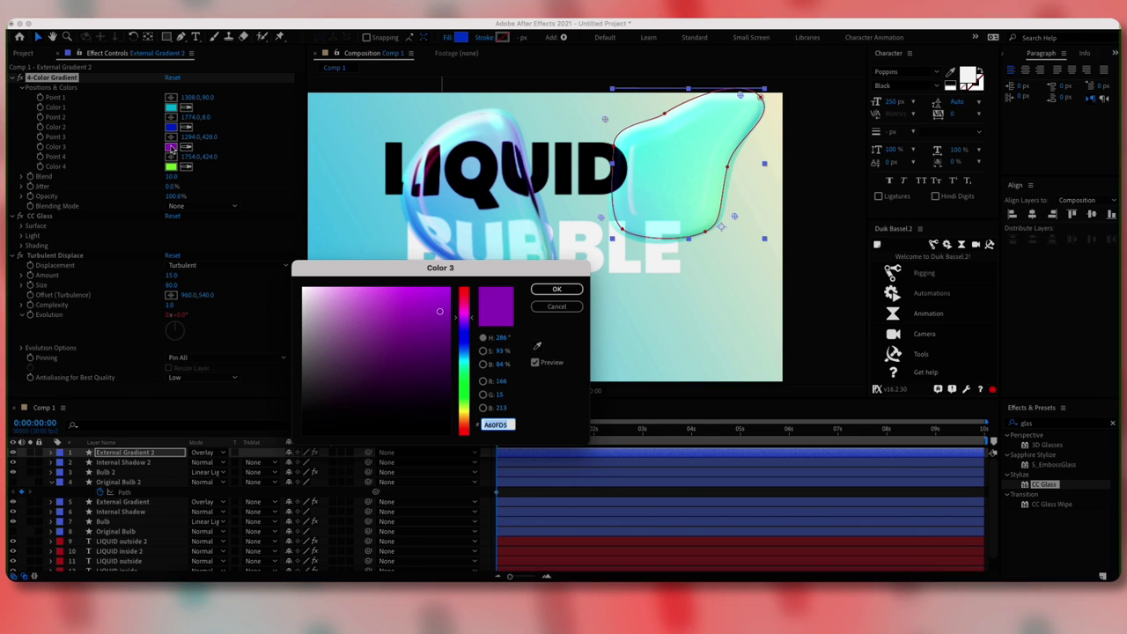
type("460")
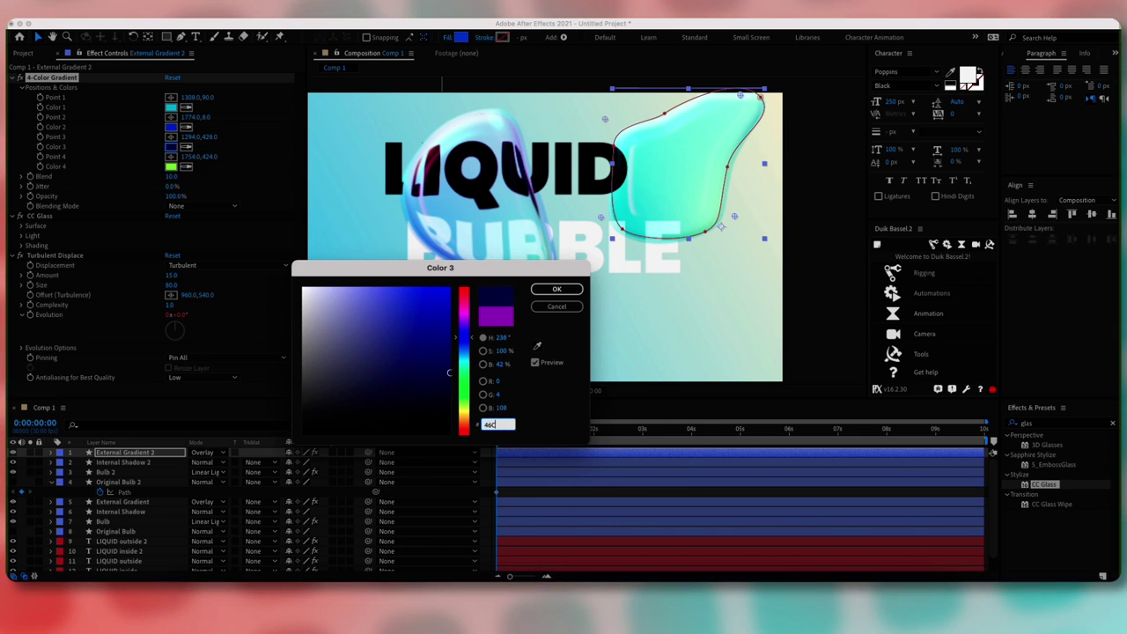
type("9A0")
key("Return")
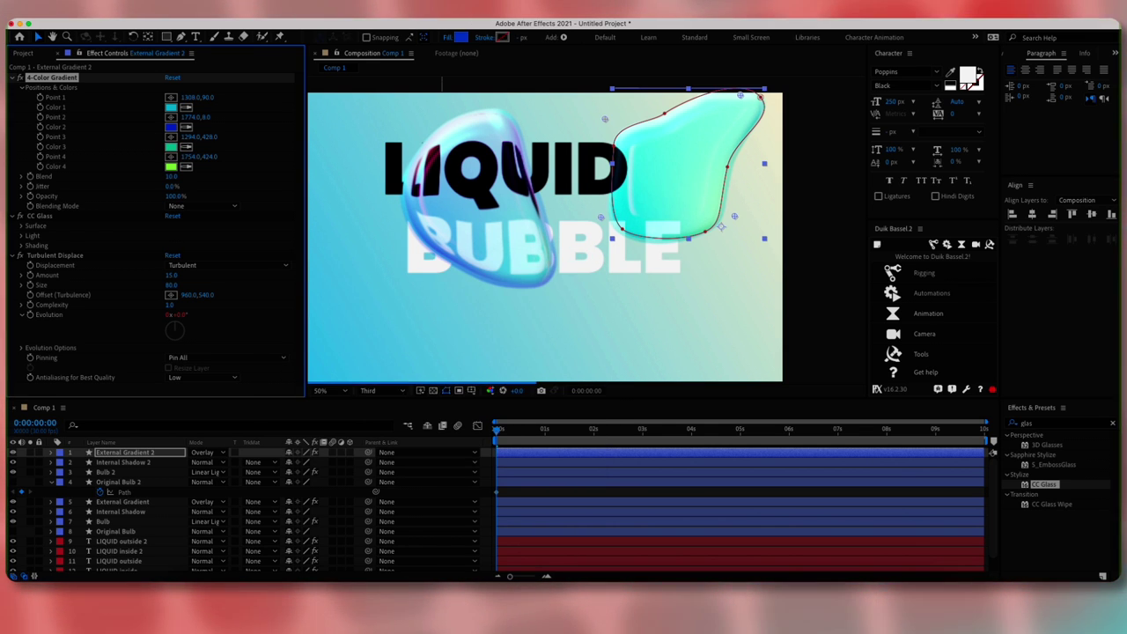
left_click(171, 168)
type("0BC13D")
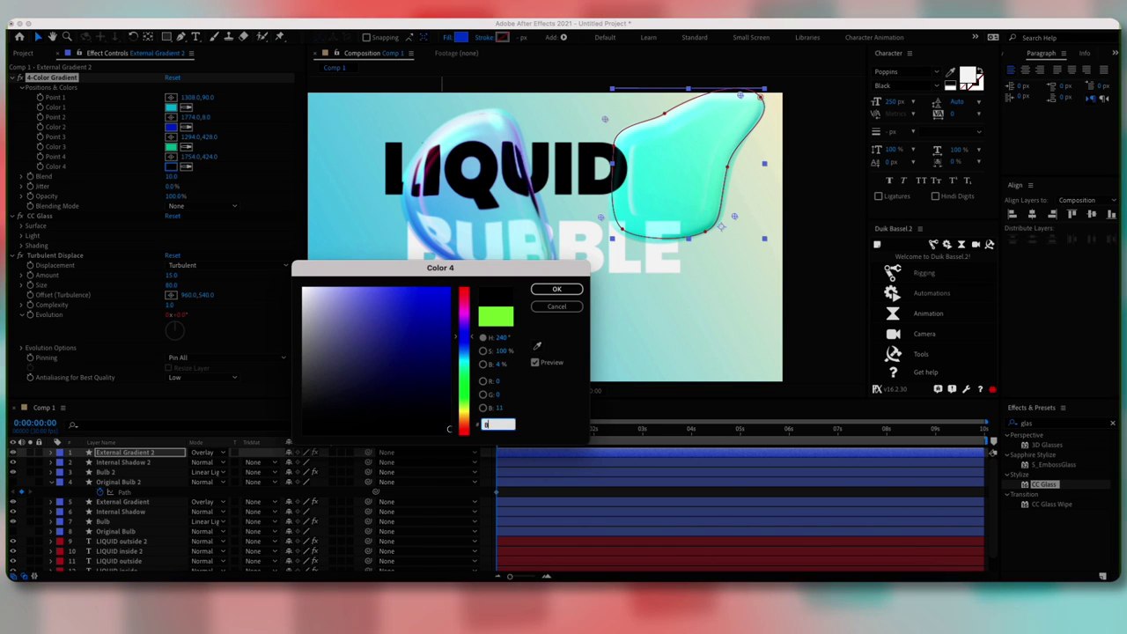
key("Return")
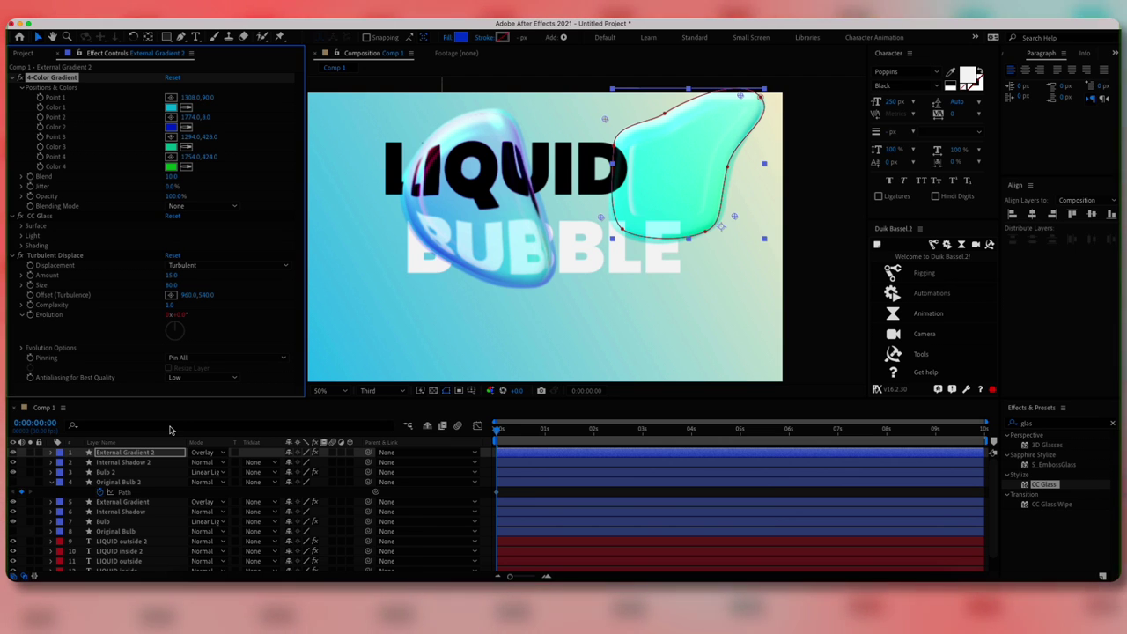
- Set External Gradient 2's blending mode to Hue and reposition its gradient points around the bubble, with Point 1 at about 1280,56
left_click(203, 452)
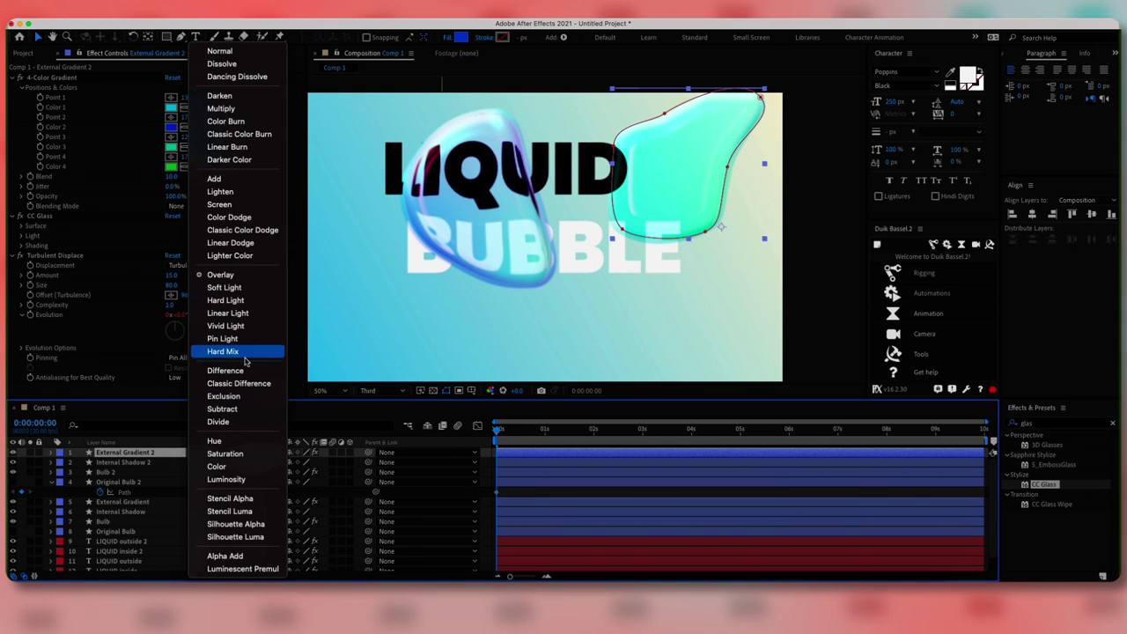
left_click(249, 440)
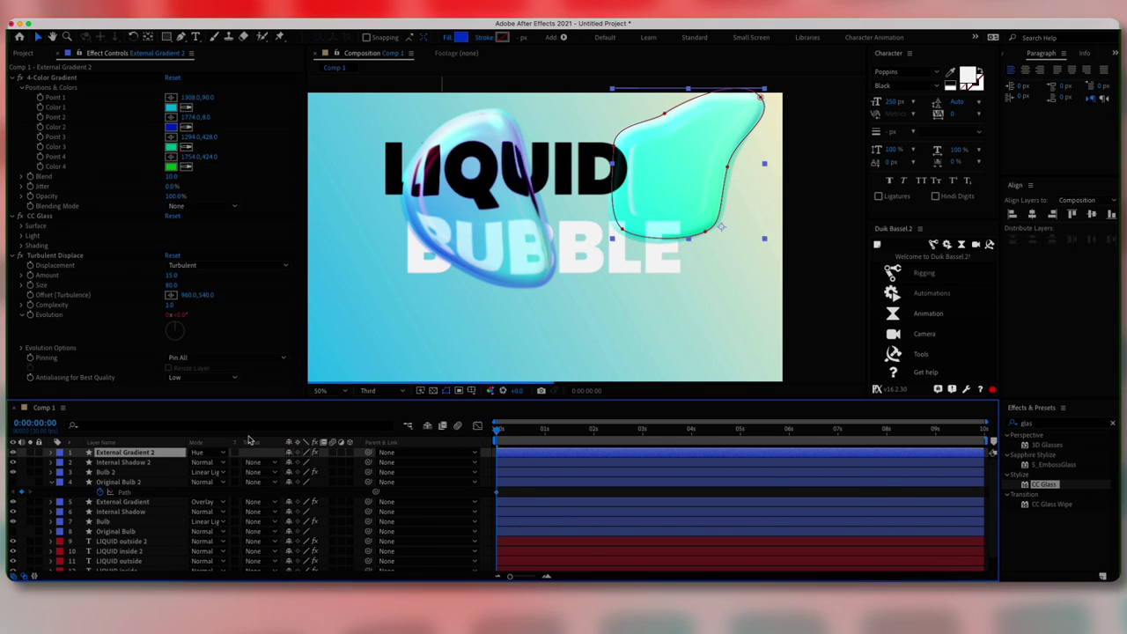
left_click_drag(601, 114, 597, 108)
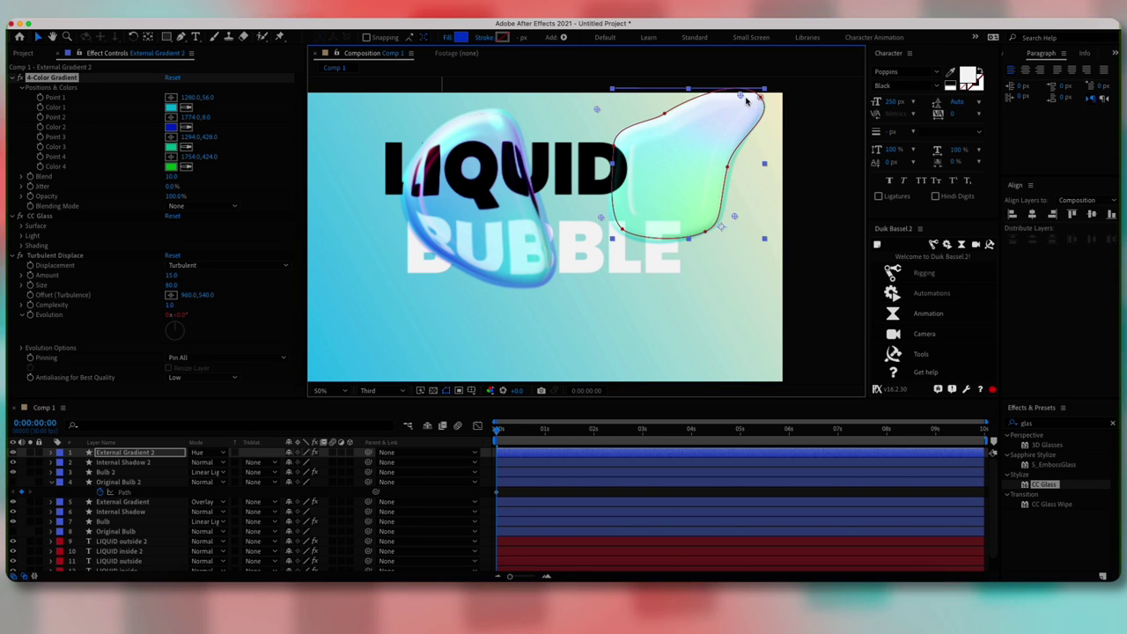
- Set the Mask Opacity of External Gradient 2 to 90% and collapse the layer's properties
left_click(115, 456)
key("m")
key("m")
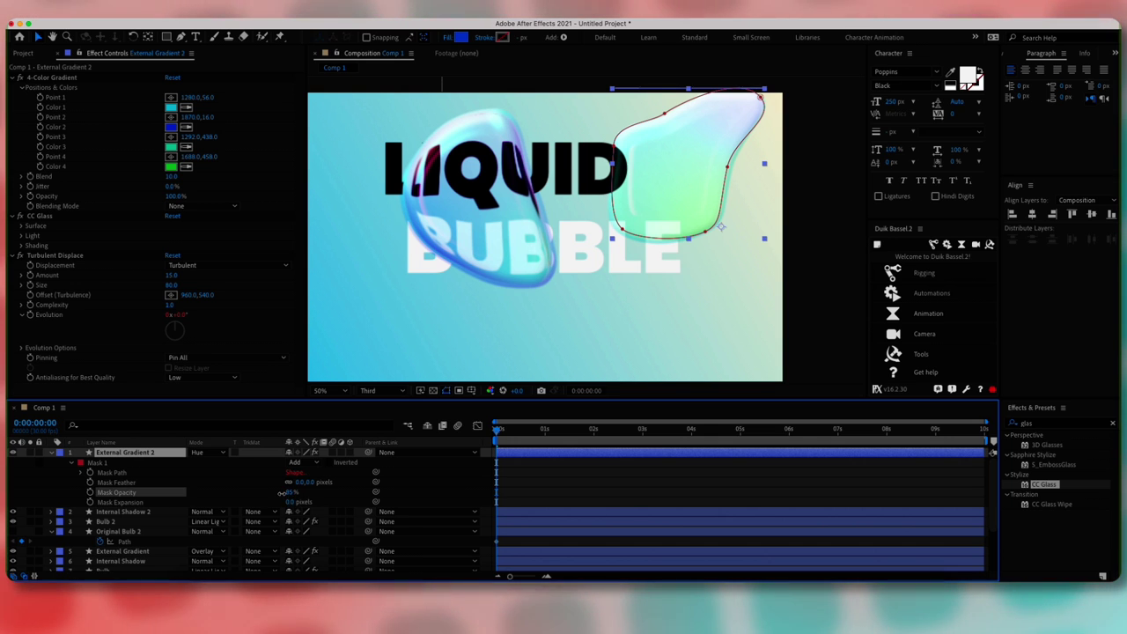
left_click_drag(282, 493, 314, 492)
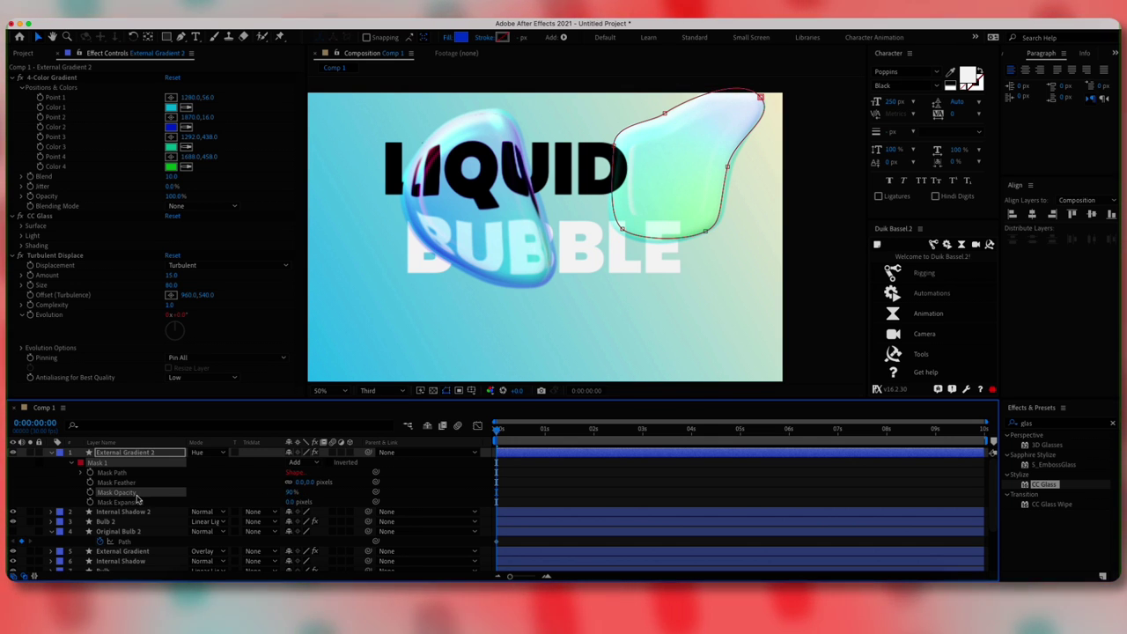
left_click(51, 453)
- Set the bump map of the CC Glass effect on External Gradient 2 to the Original Bulb 2 layer
left_click(53, 218)
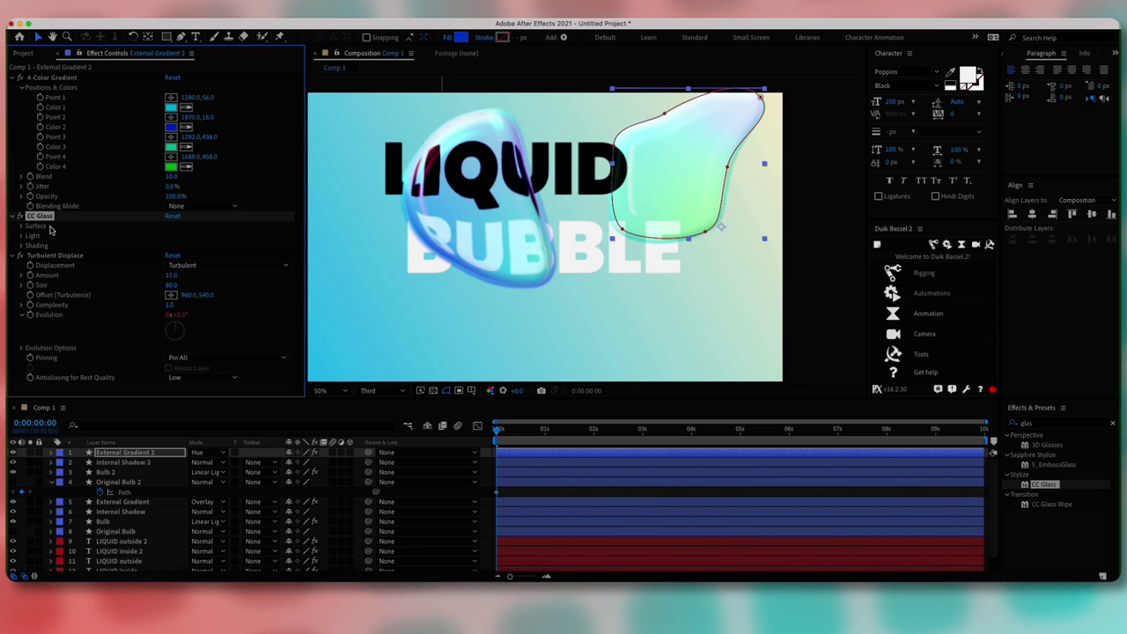
left_click(21, 226)
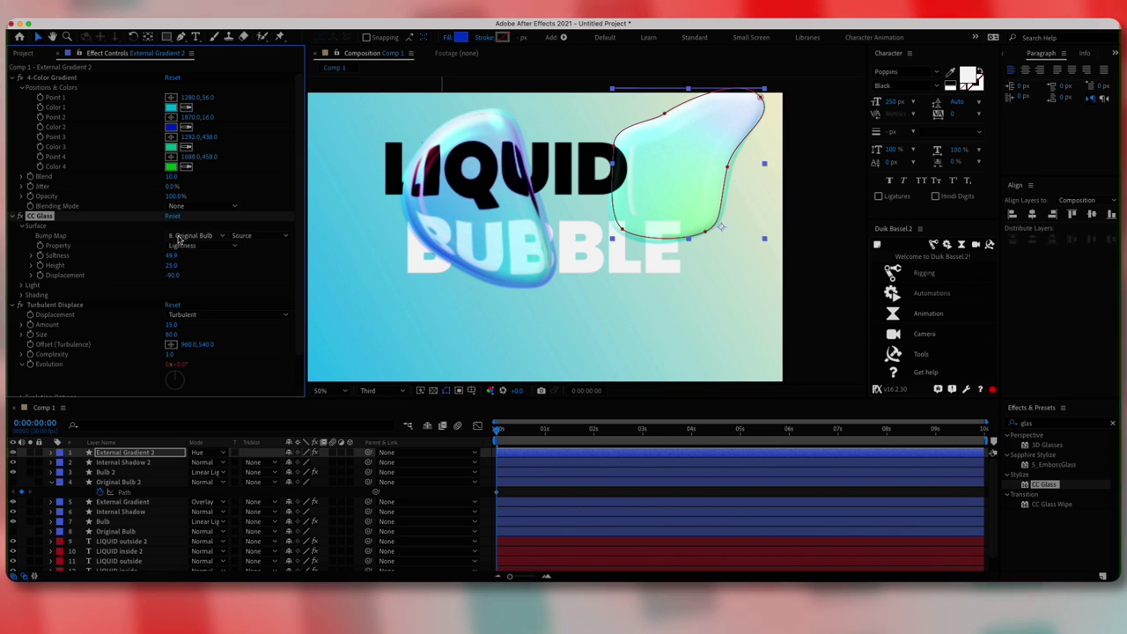
left_click(179, 237)
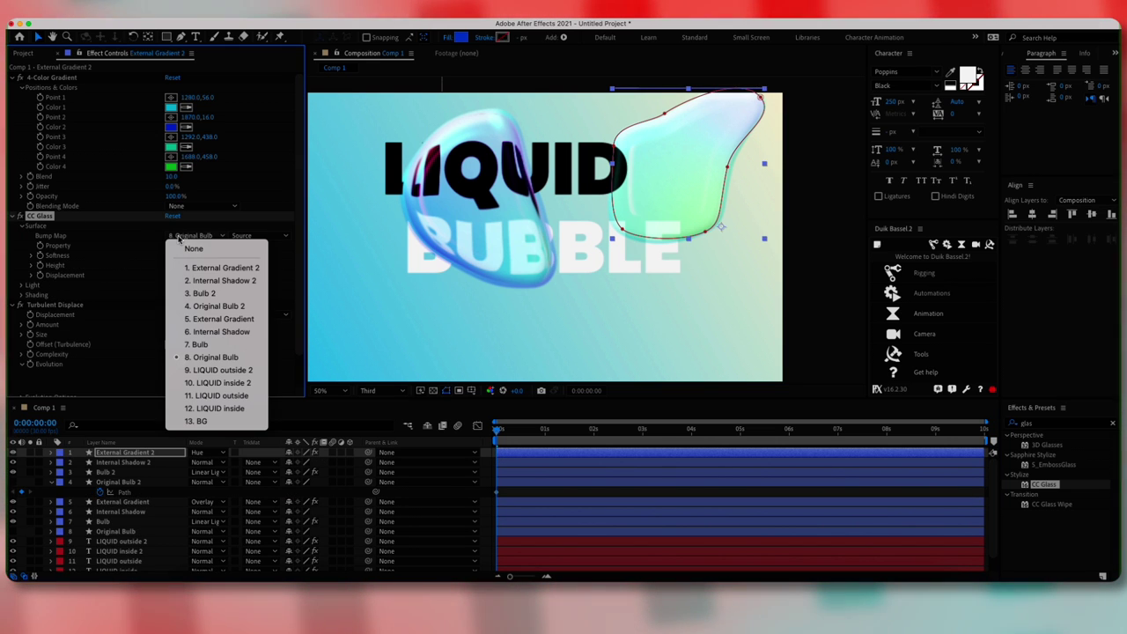
left_click(224, 307)
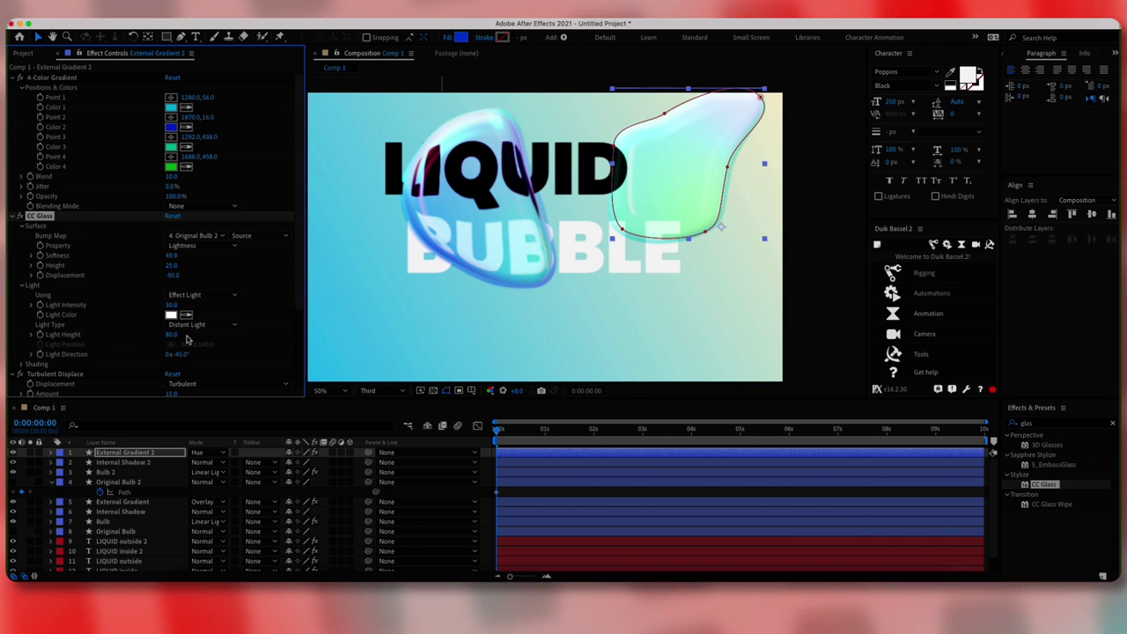
scroll(78, 238, "down", 4)
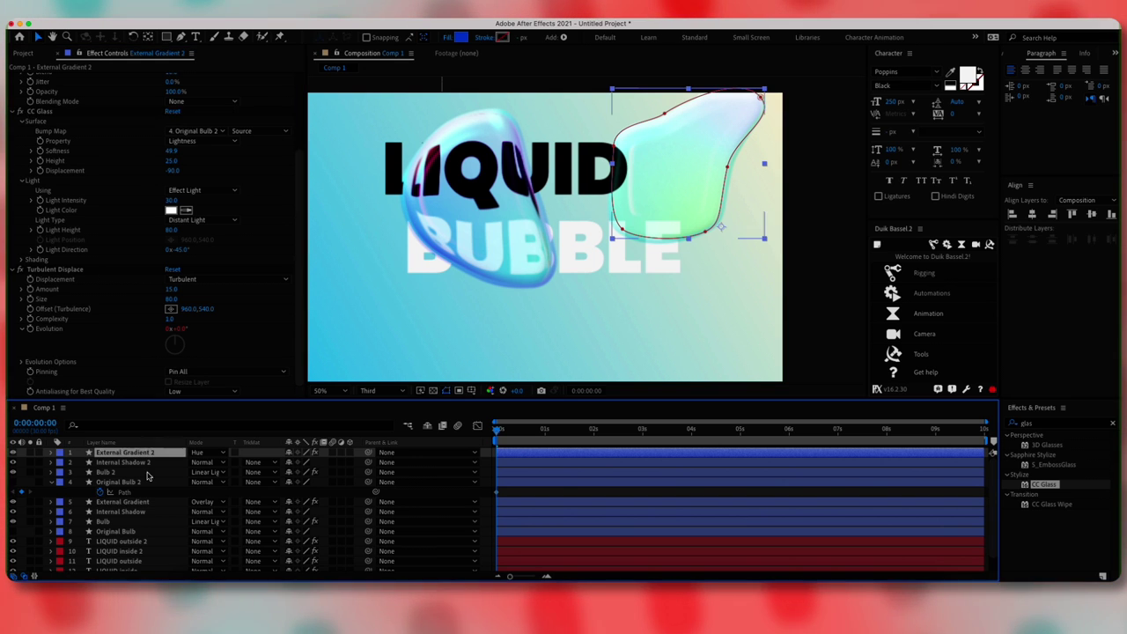
- Duplicate the four second-bubble layers, from Original Bulb 2 to External Gradient 2, and move the copies to the top of the layer stack
left_click(127, 472)
left_click(123, 481)
key("shift+/")
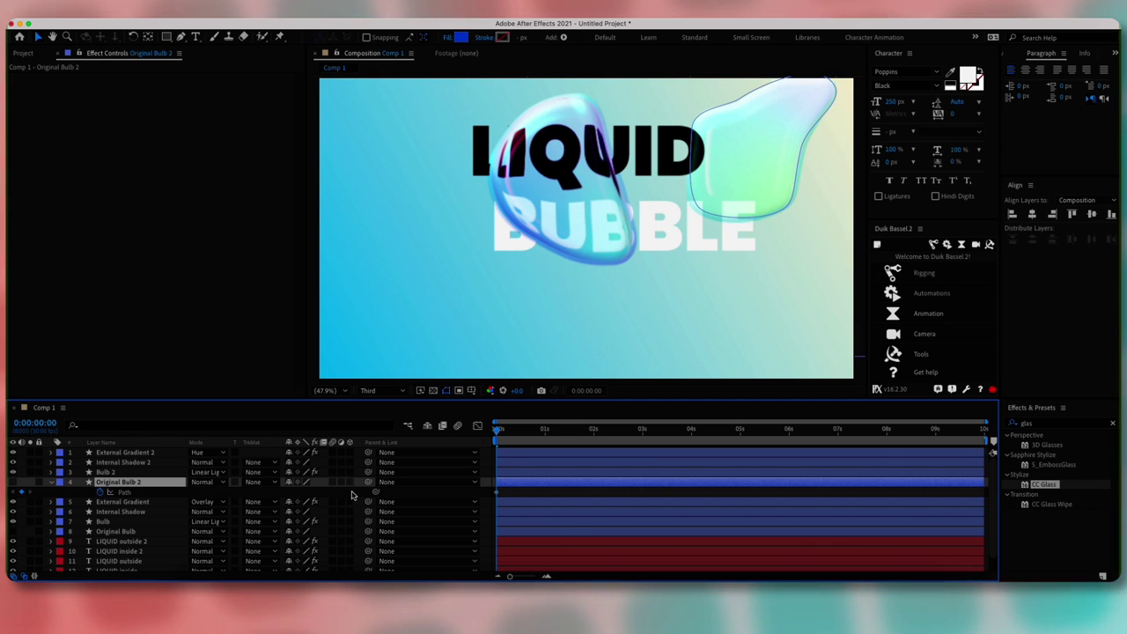
left_click(606, 299)
key("h")
left_click_drag(612, 300, 568, 297)
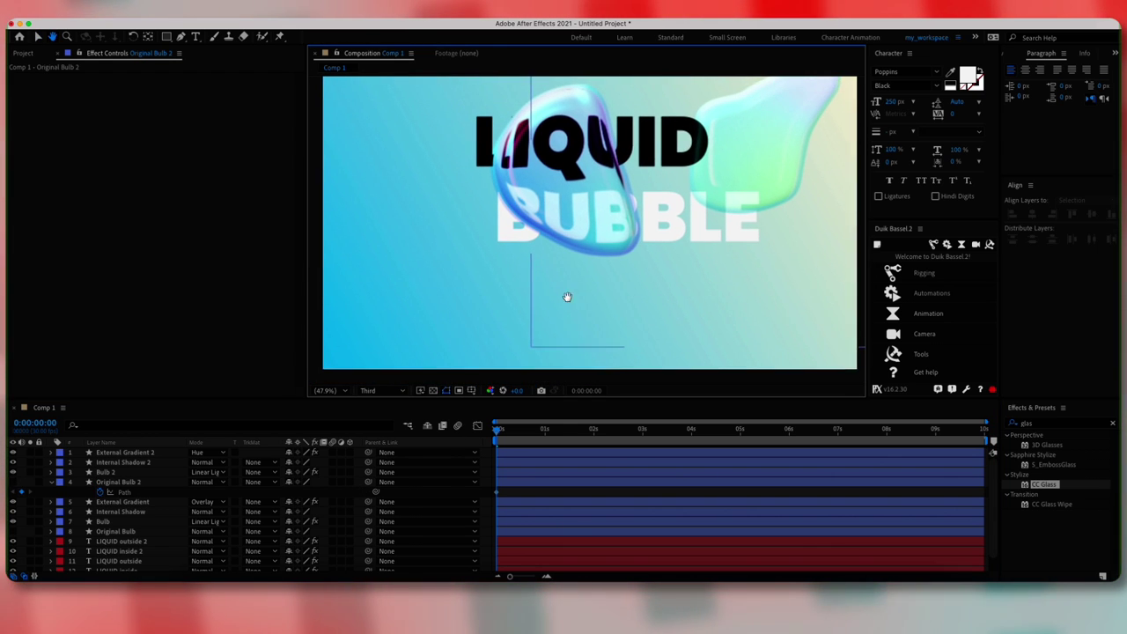
left_click(103, 483)
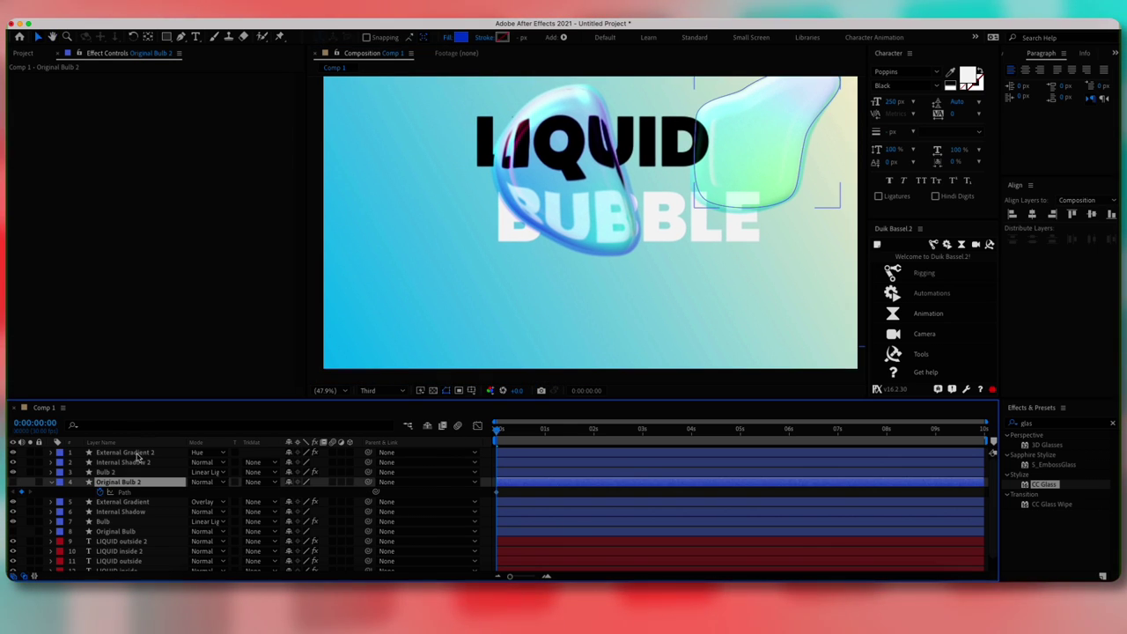
left_click(137, 452, "shift")
key("super+d")
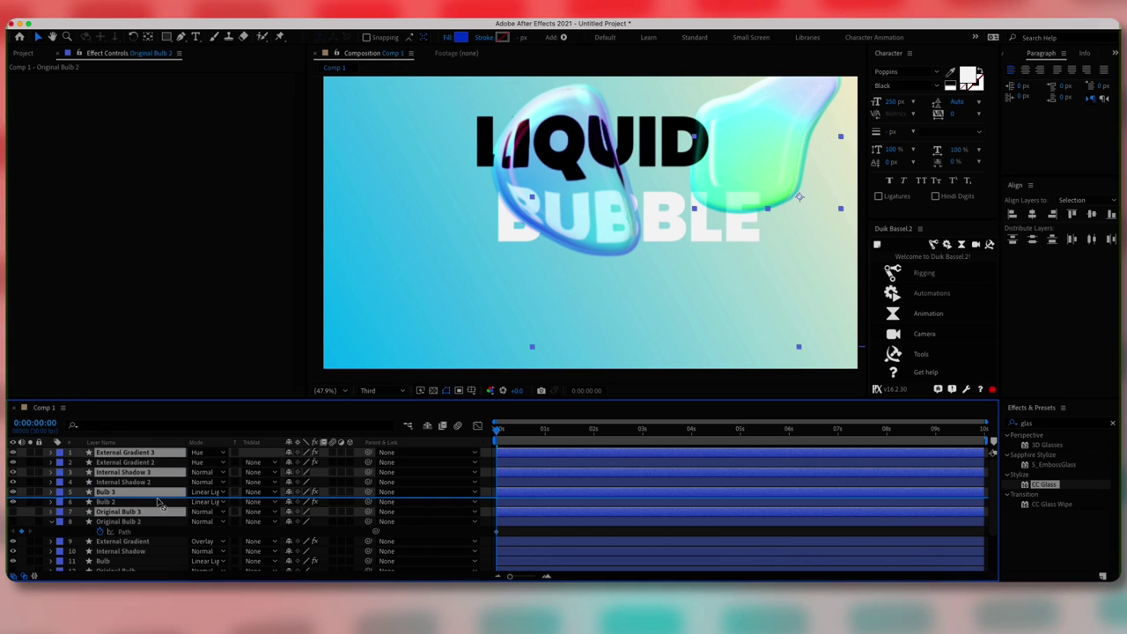
left_click_drag(158, 503, 152, 457)
- Point the path and mask path expressions of the duplicated bubble layers to the Original Bulb 3 layer
key("u")
key("u")
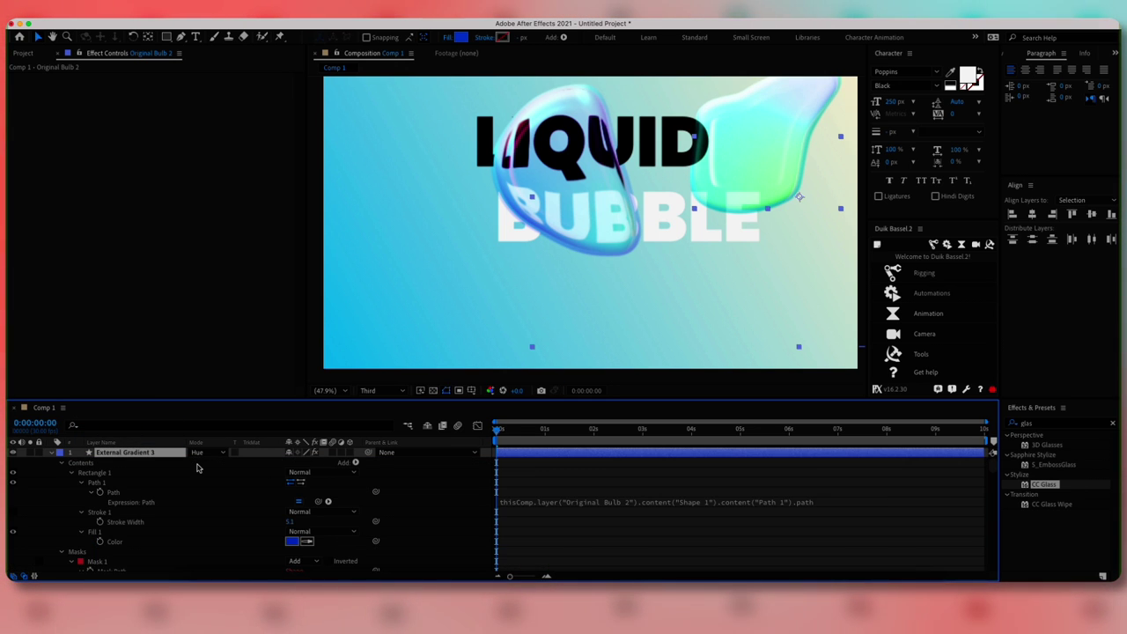
left_click(621, 501)
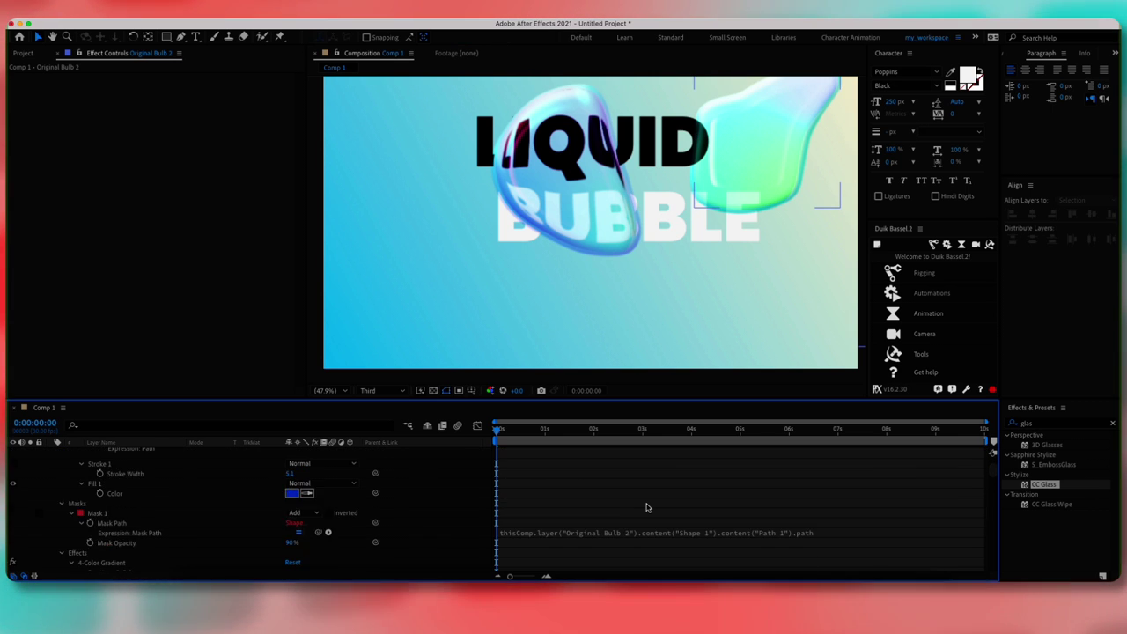
left_click(655, 502)
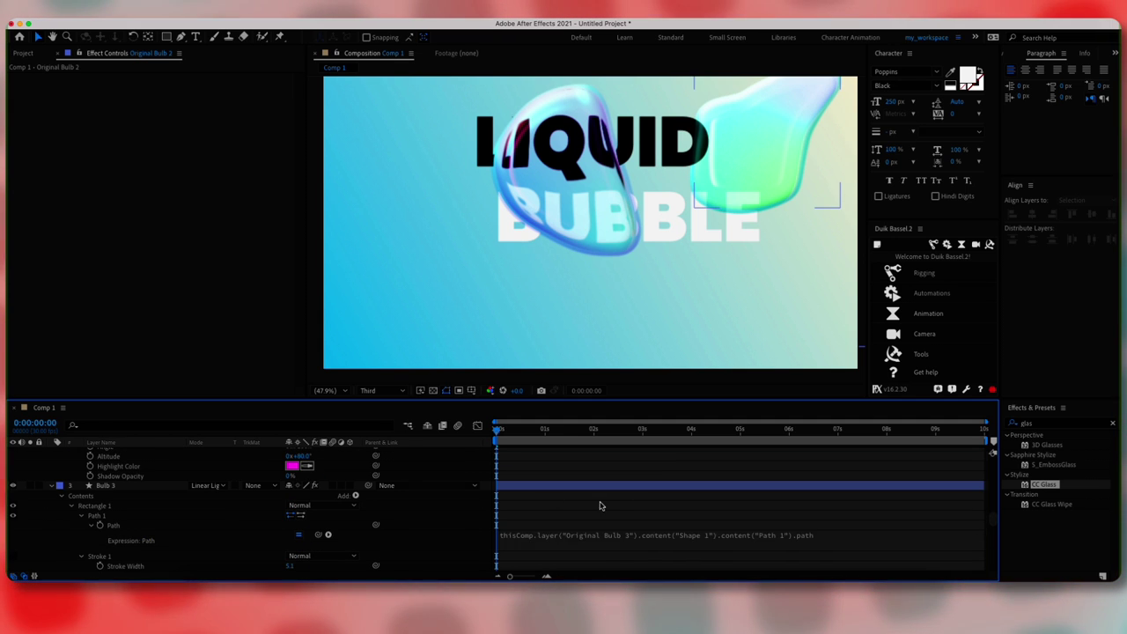
scroll(599, 503, "up", 10)
scroll(161, 463, "up", 5)
- Collapse the properties of all layers and select the four third-bubble layers, from External Gradient 3 to Original Bulb 3
left_click(125, 453)
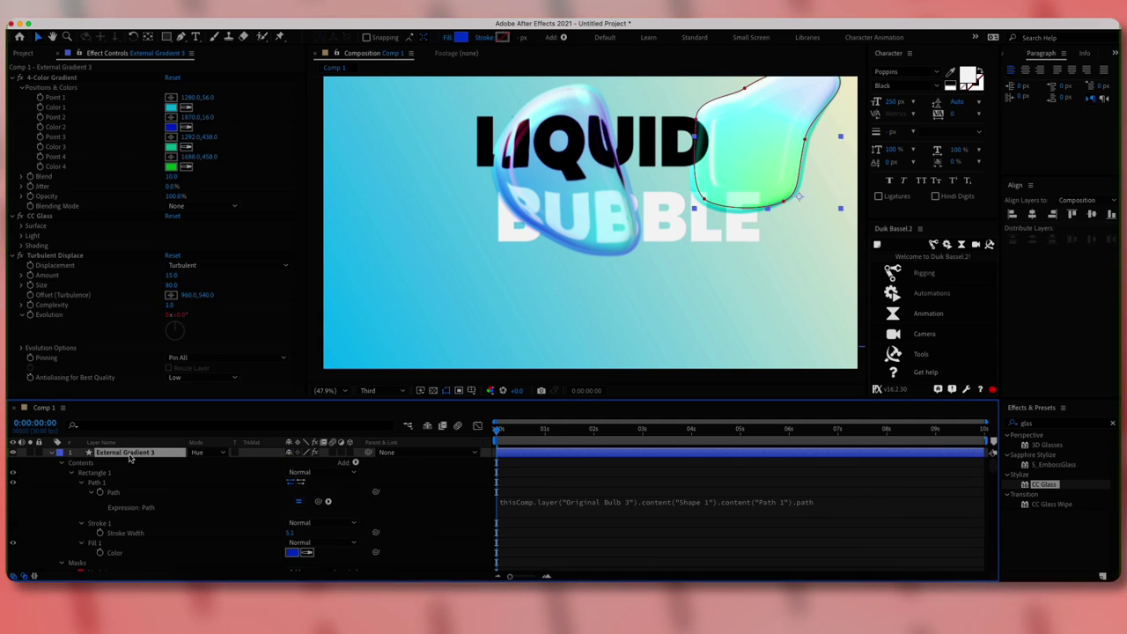
key("super+a")
left_click(50, 453)
left_click(244, 456)
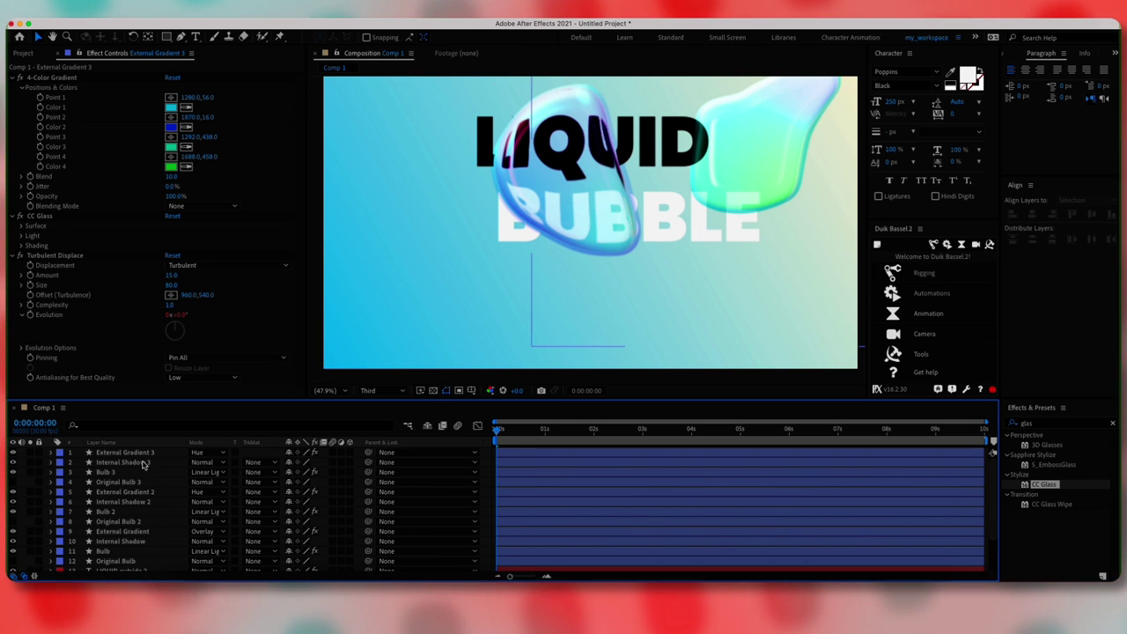
left_click(139, 477, "shift")
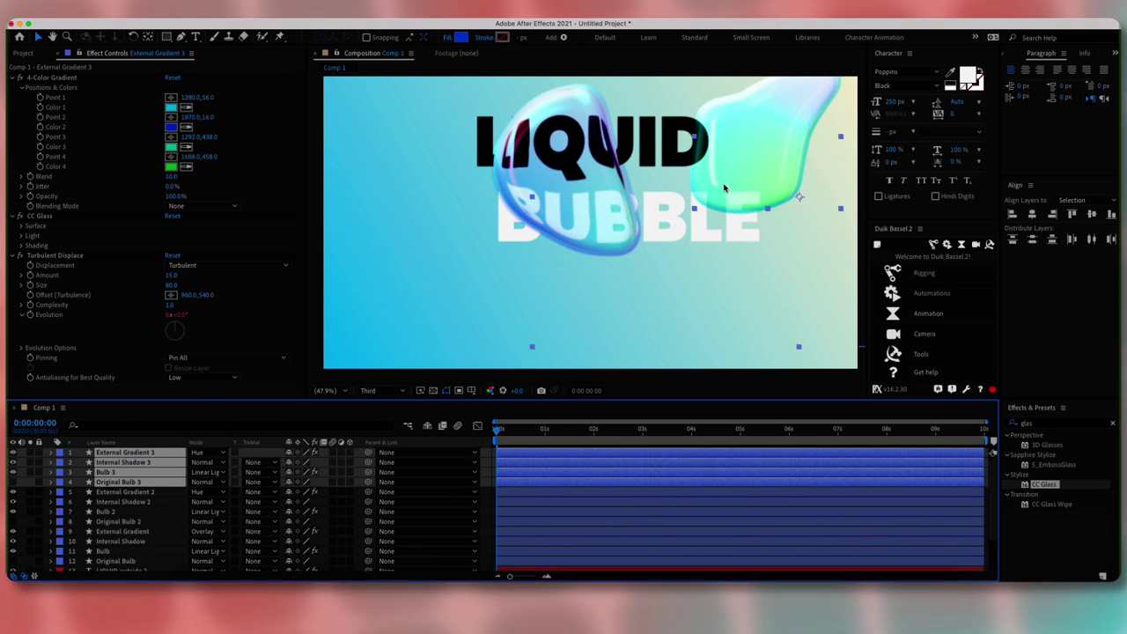
- Move the four third-bubble layers to the composition's lower-left corner and reshape the Original Bulb 3 path into a rounded, tapering blob
left_click_drag(367, 342, 362, 335)
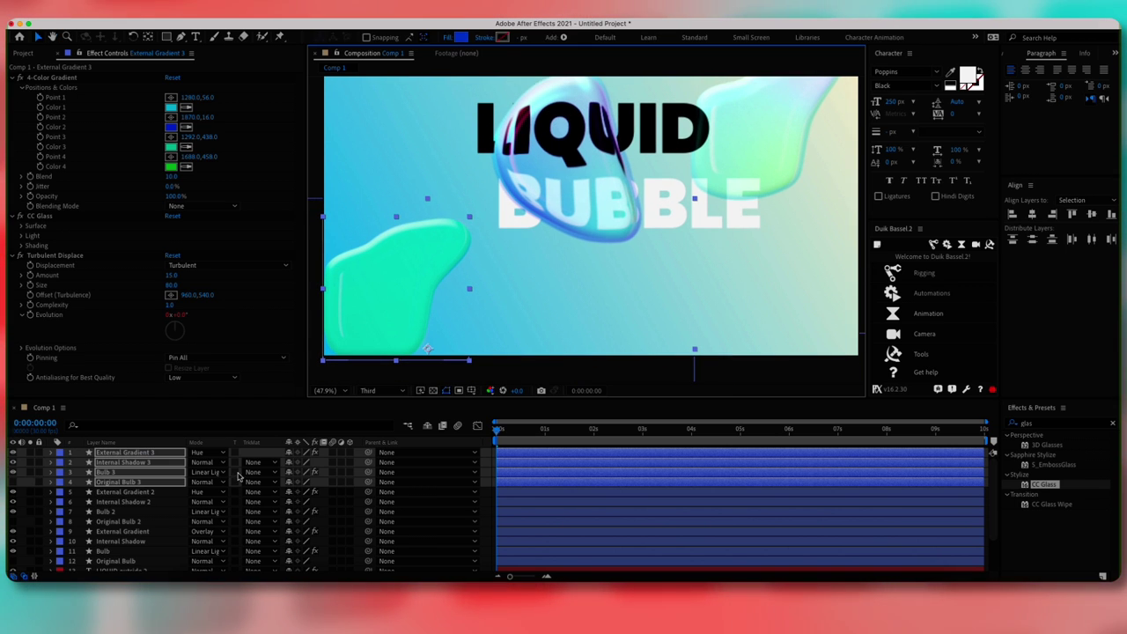
left_click(118, 484)
key("e")
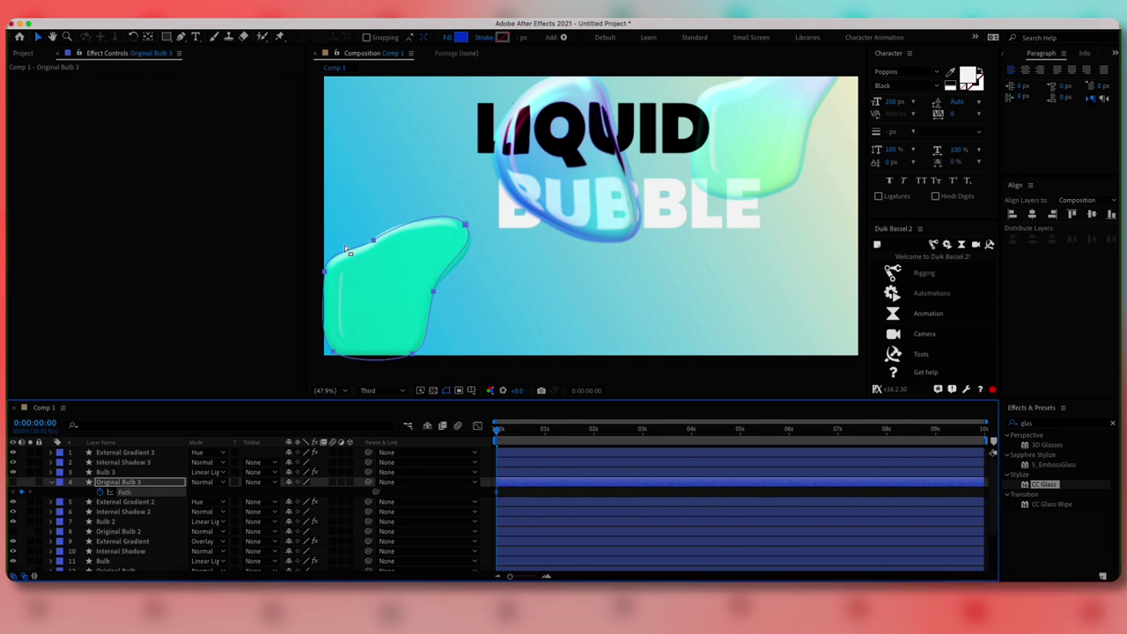
left_click(373, 239)
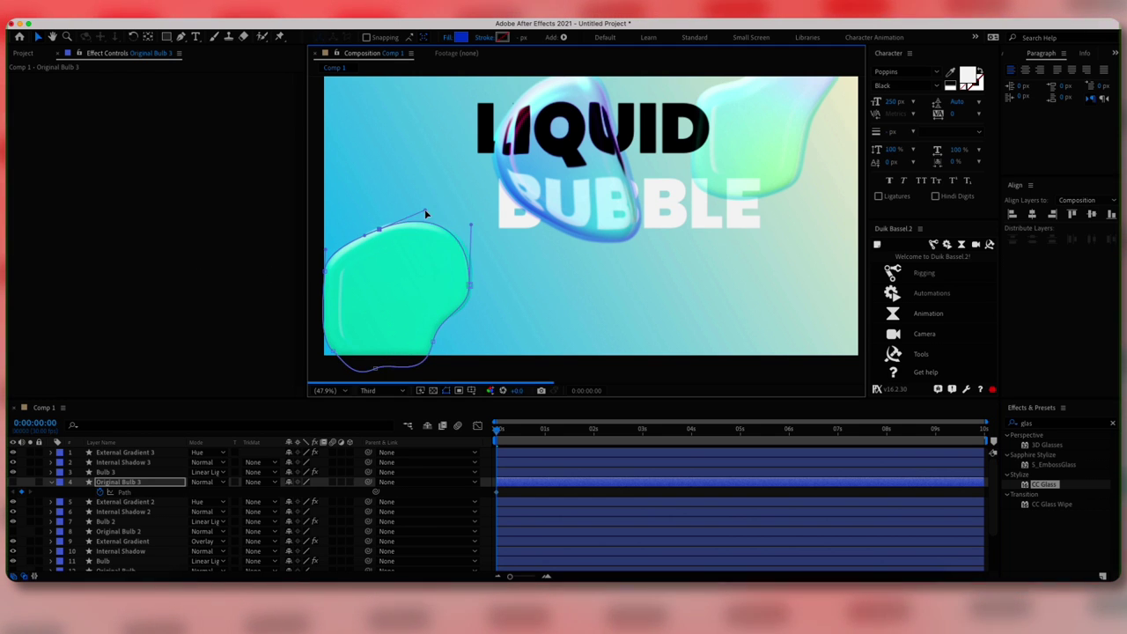
left_click_drag(375, 368, 414, 377)
left_click_drag(343, 337, 327, 320)
left_click_drag(334, 257, 322, 252)
left_click_drag(388, 215, 391, 207)
left_click_drag(449, 335, 467, 327)
left_click_drag(439, 357, 453, 367)
left_click_drag(478, 260, 474, 250)
left_click_drag(332, 307, 343, 315)
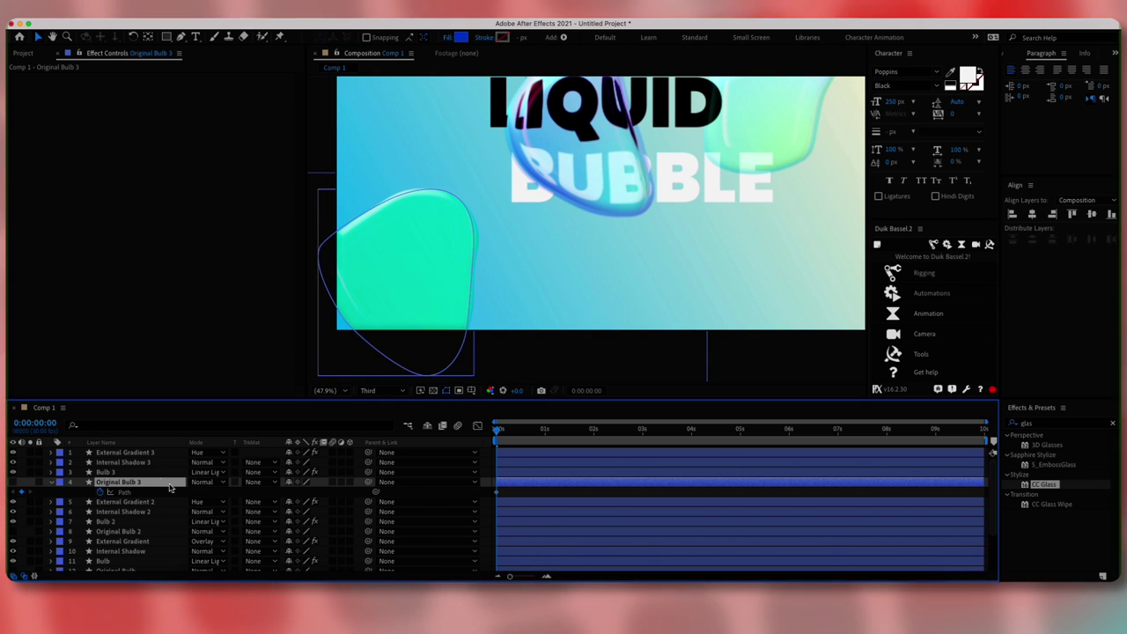
- Set the shape fill colour of the Bulb 3 layer to green 10CEA0
left_click(100, 472)
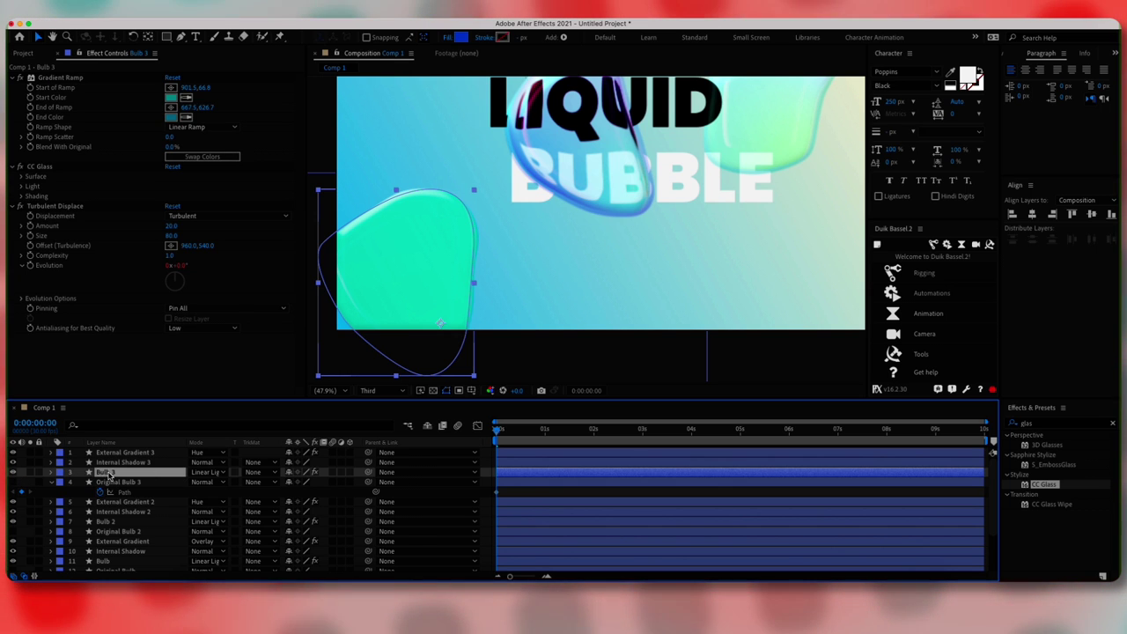
left_click(461, 37)
left_click_drag(432, 284, 440, 333)
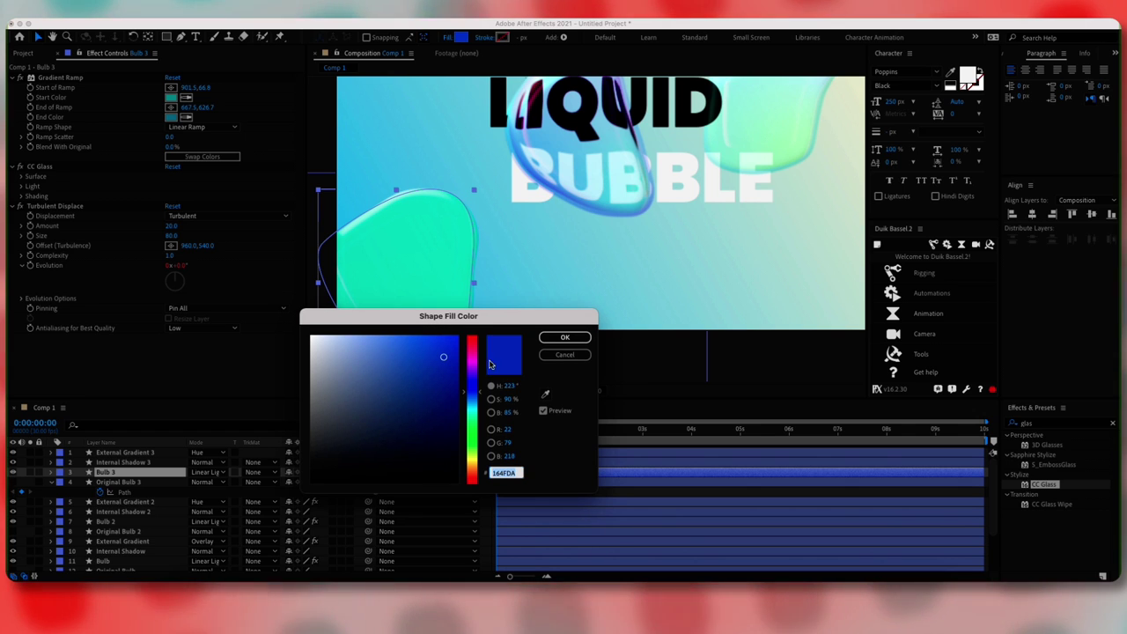
type("0010CE")
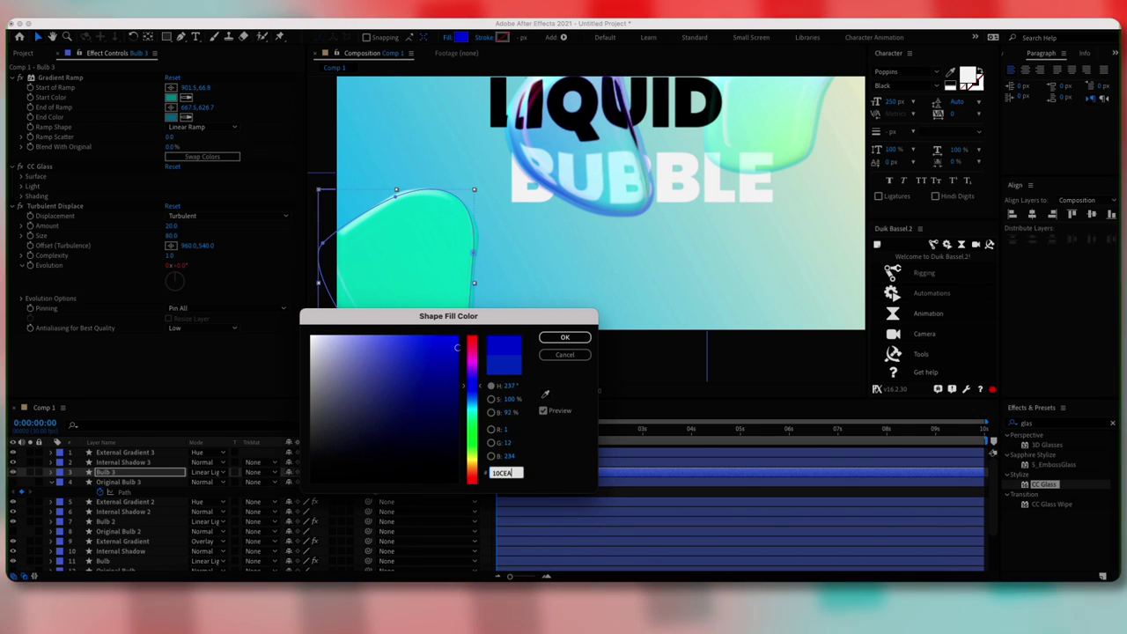
type("0")
key("Return")
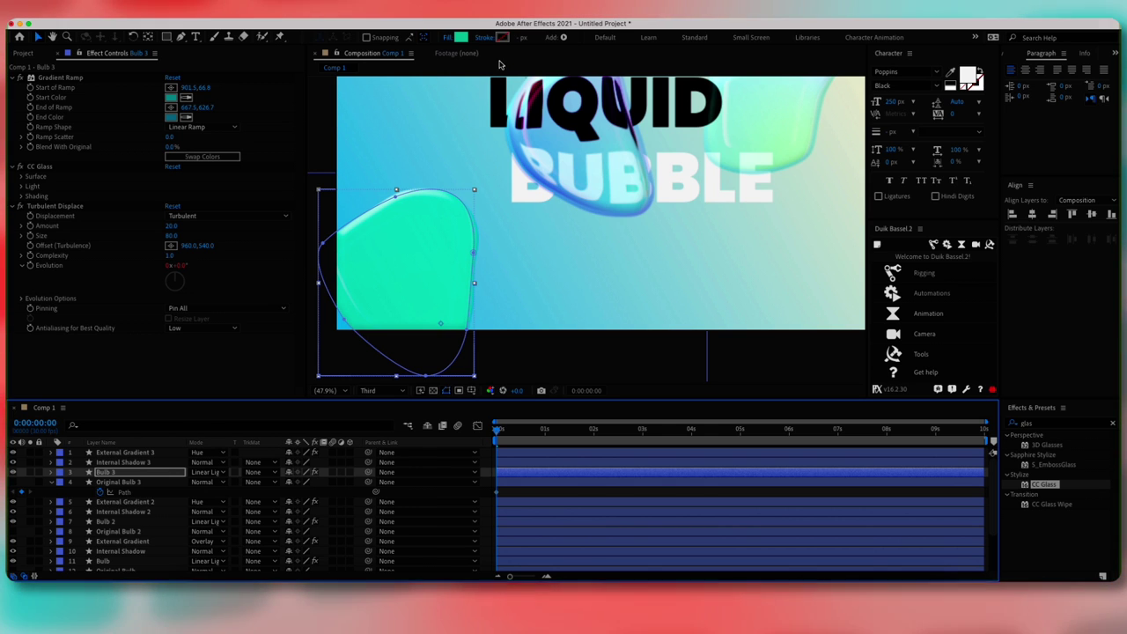
- Set the bump map of the CC Glass effect on Bulb 3 to the Bulb 3 layer itself
left_click(149, 475)
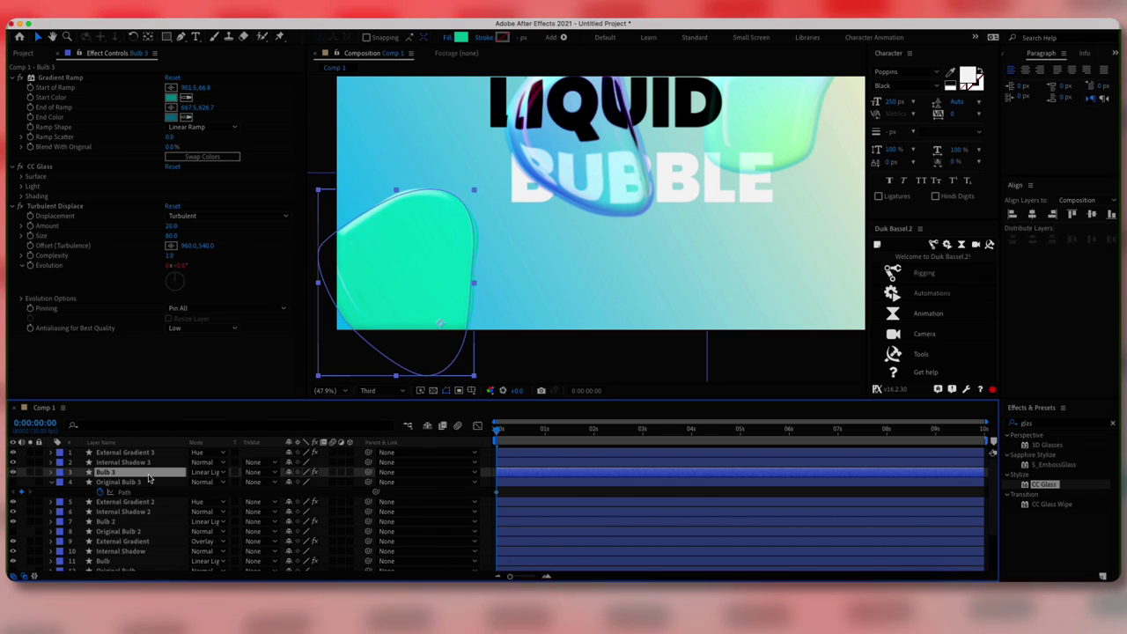
left_click(60, 77)
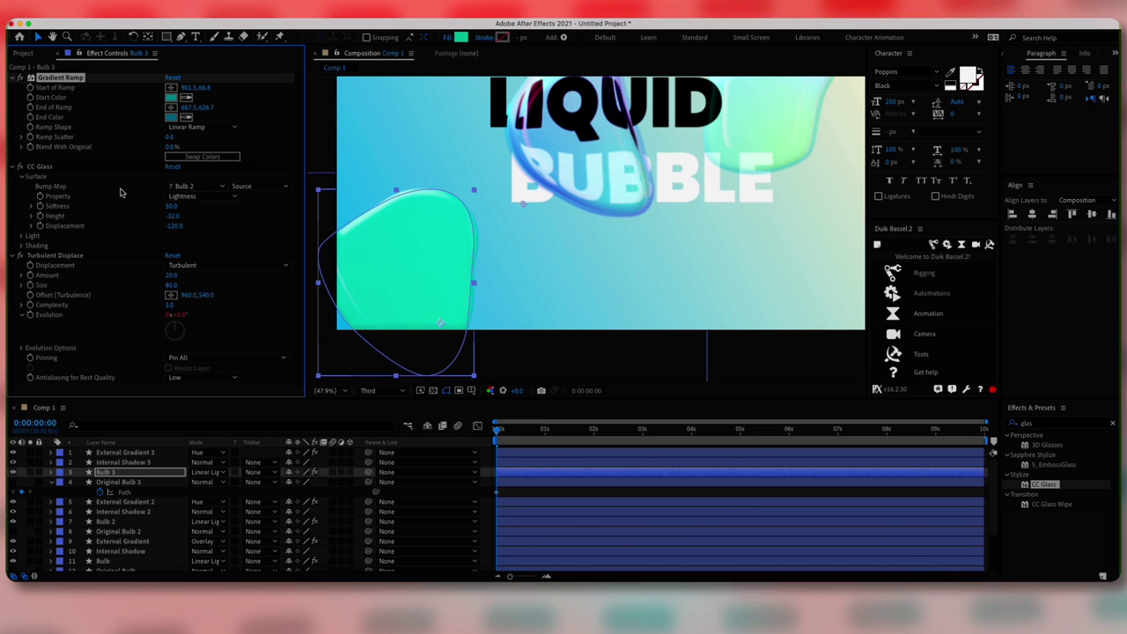
left_click(191, 188)
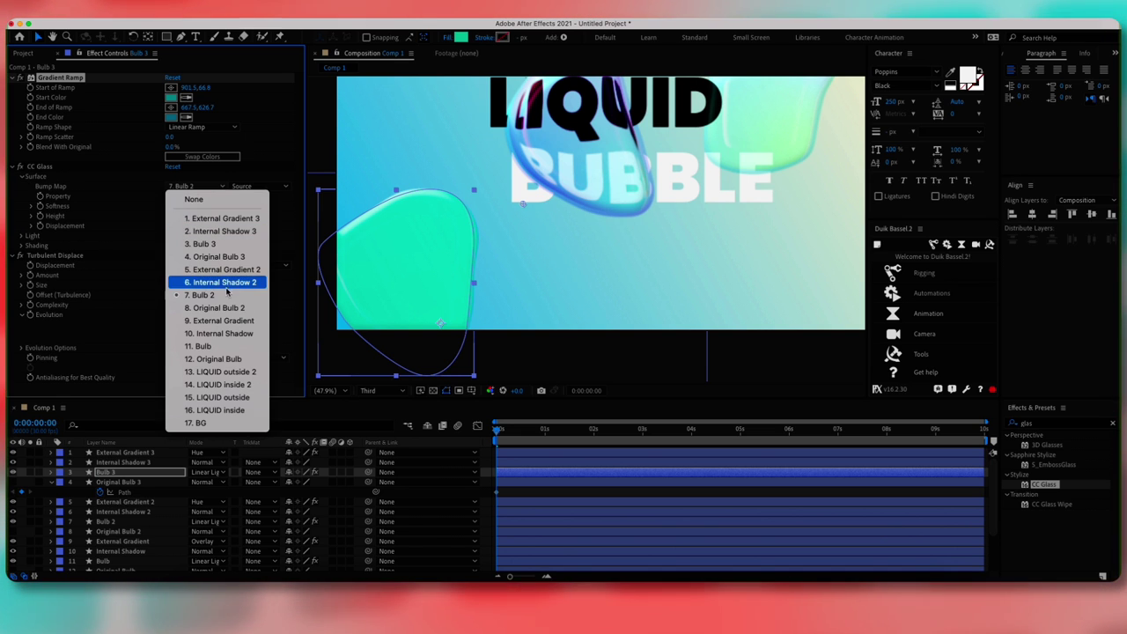
left_click(212, 246)
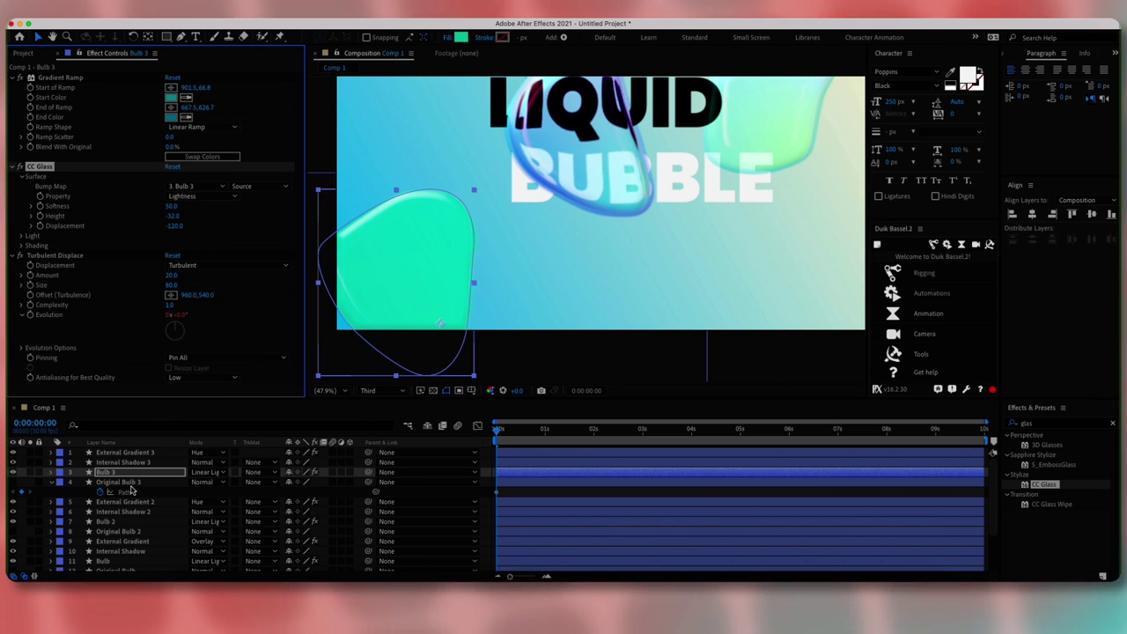
- Examine the Bevel and Emboss layer style settings of the Internal Shadow 3 layer, including its size
left_click(125, 462)
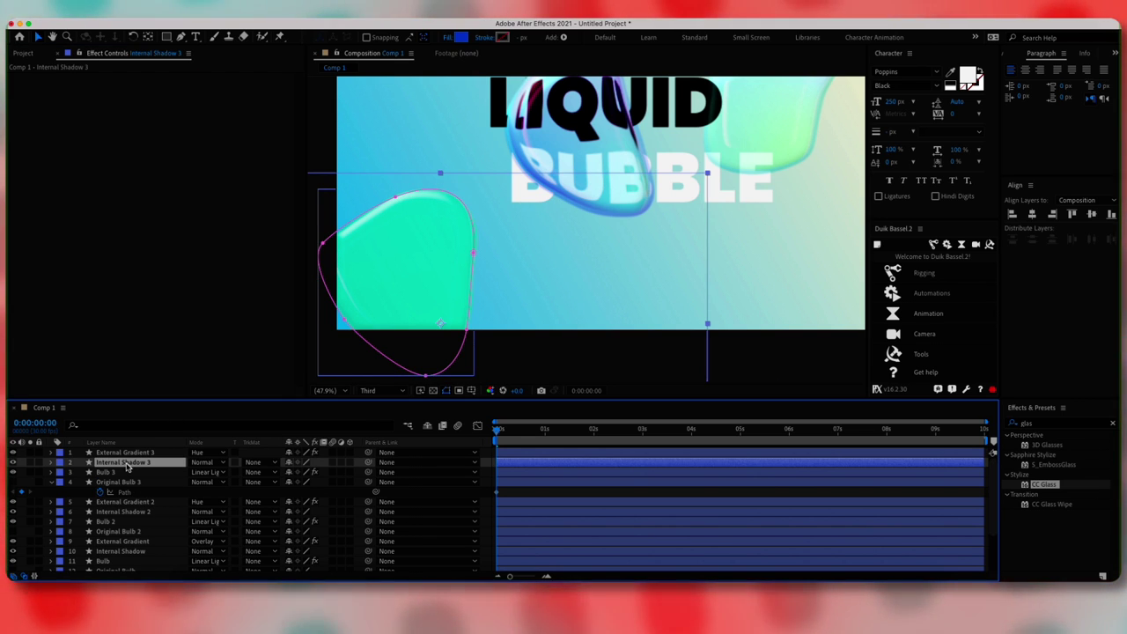
left_click(51, 462)
scroll(209, 493, "down", 15)
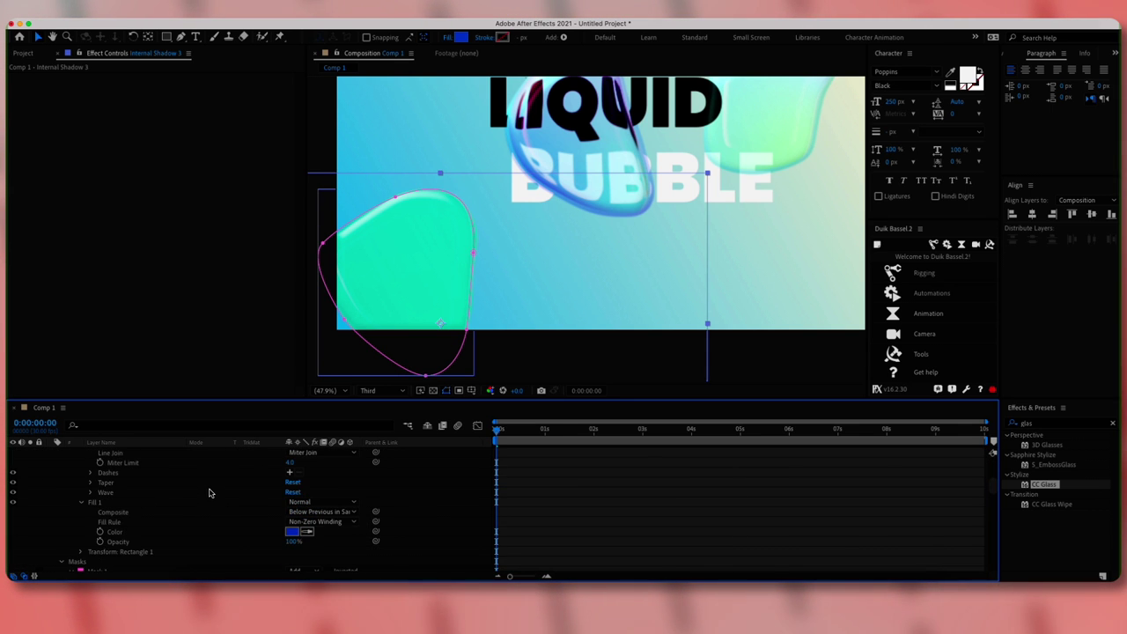
scroll(209, 494, "down", 3)
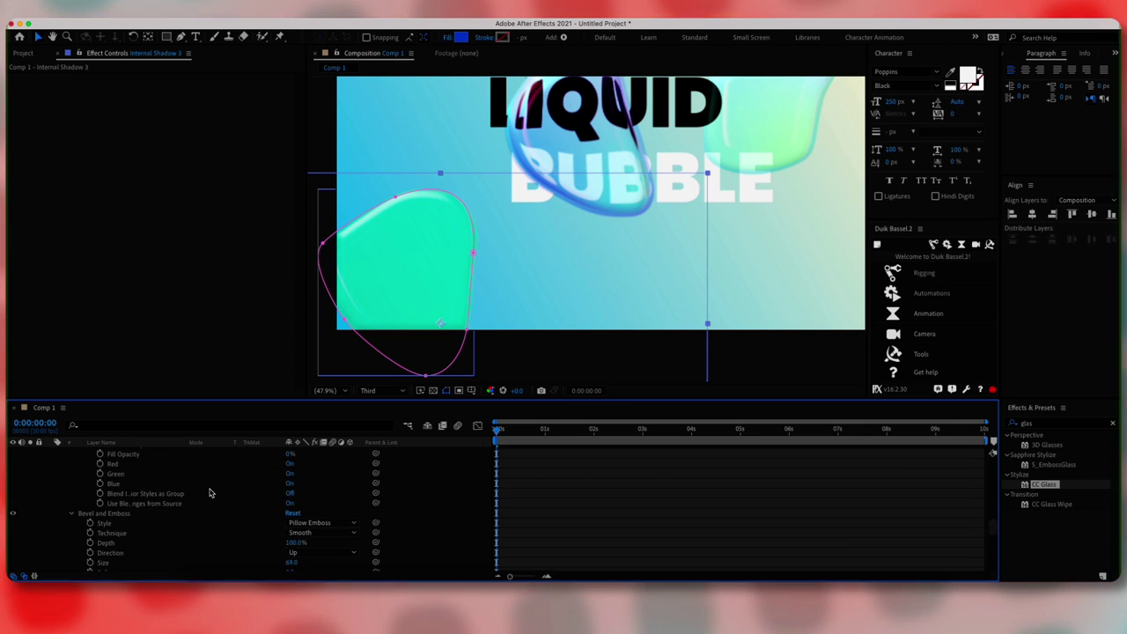
scroll(229, 490, "down", 3)
scroll(250, 486, "up", 3)
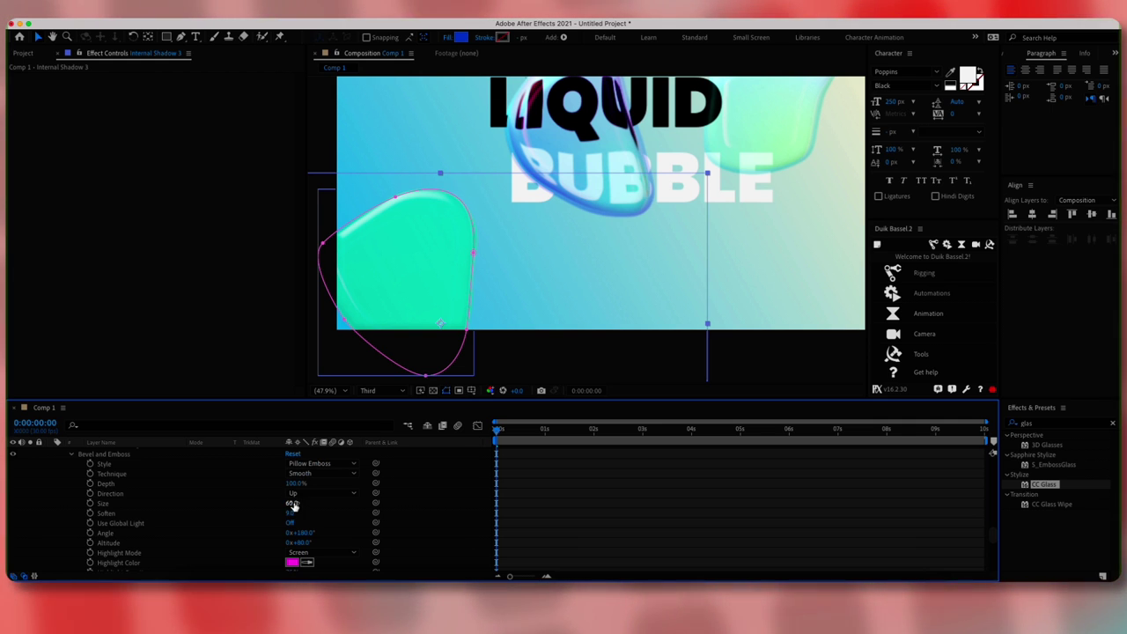
left_click_drag(291, 503, 278, 507)
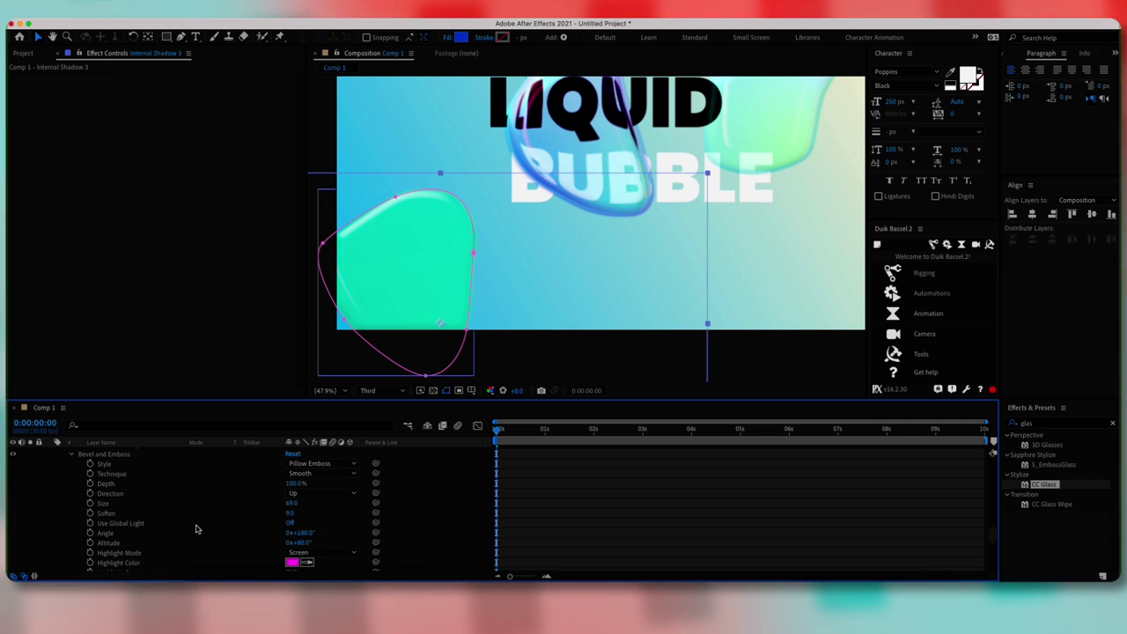
scroll(184, 520, "up", 3)
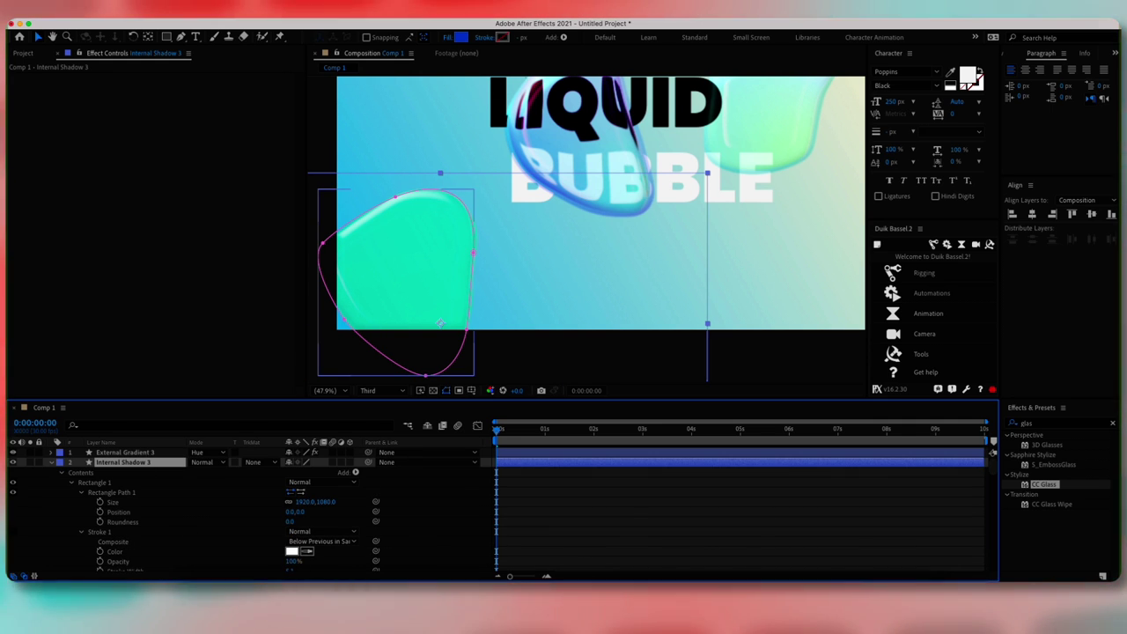
- Set Color 1 to yellow E2DE20 and Color 2 to purple 9F15DE in the 4-Color Gradient of External Gradient 3
left_click(150, 454)
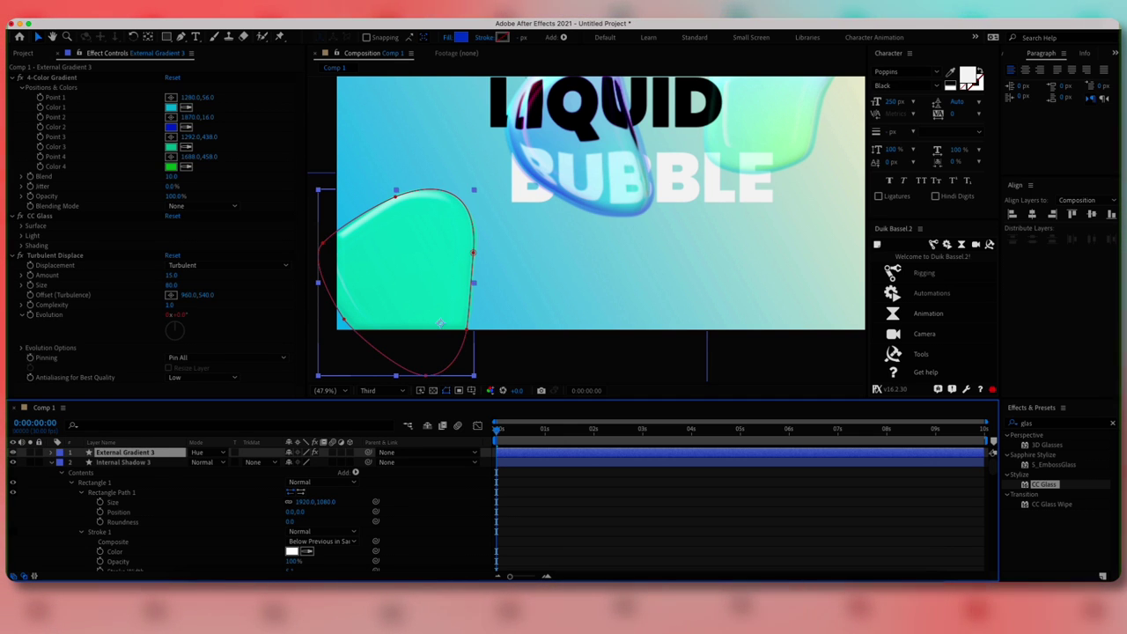
left_click(171, 107)
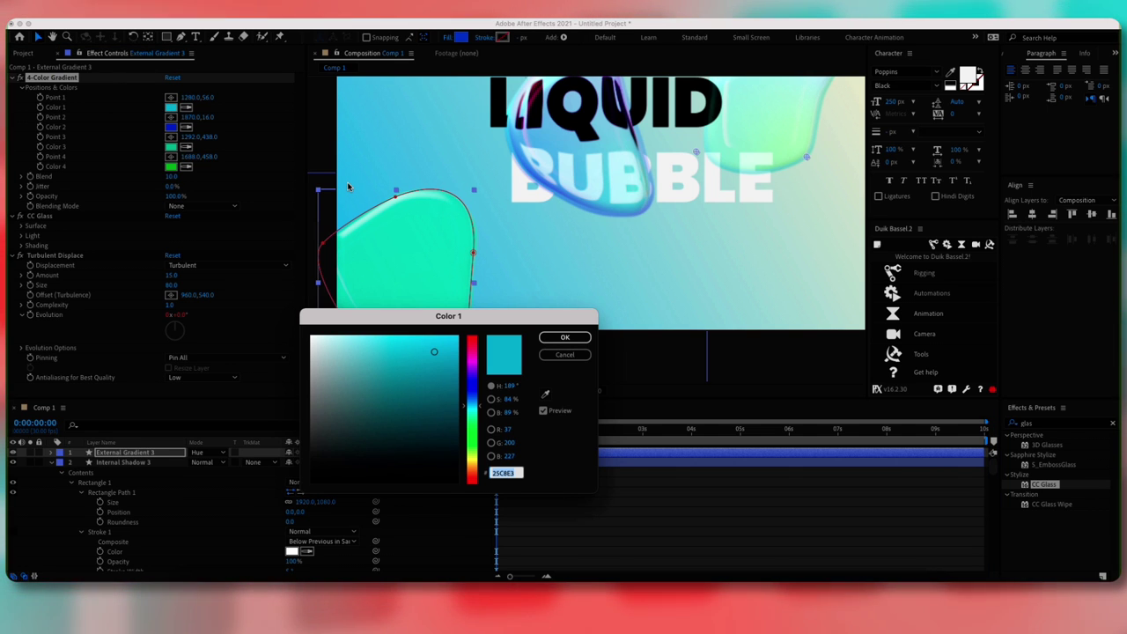
type("E2DE20")
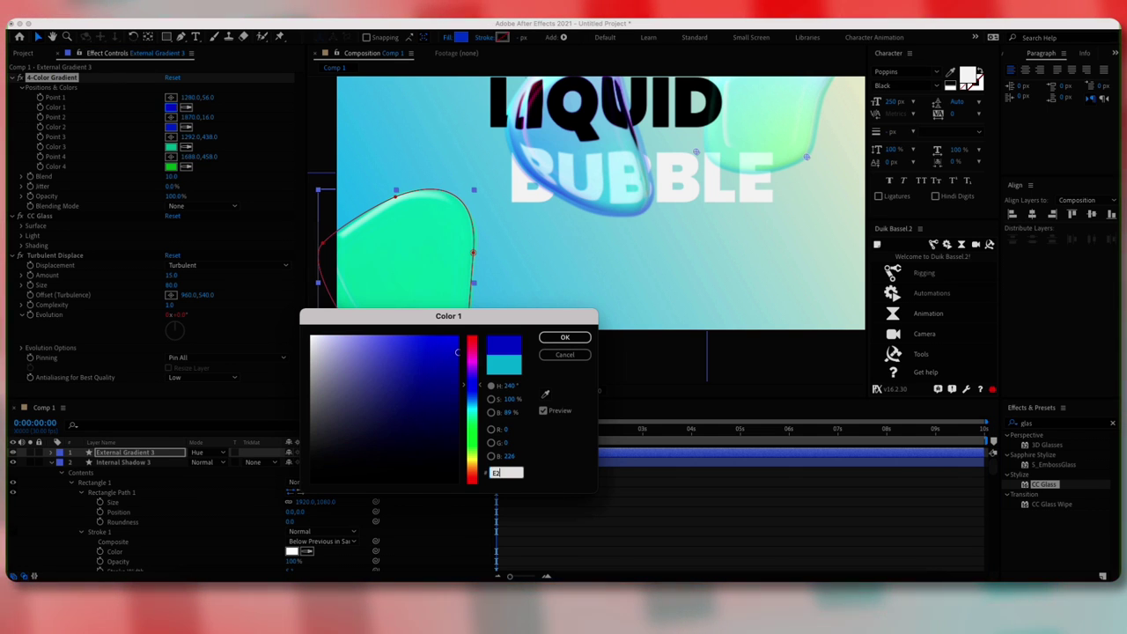
key("Tab")
key("Return")
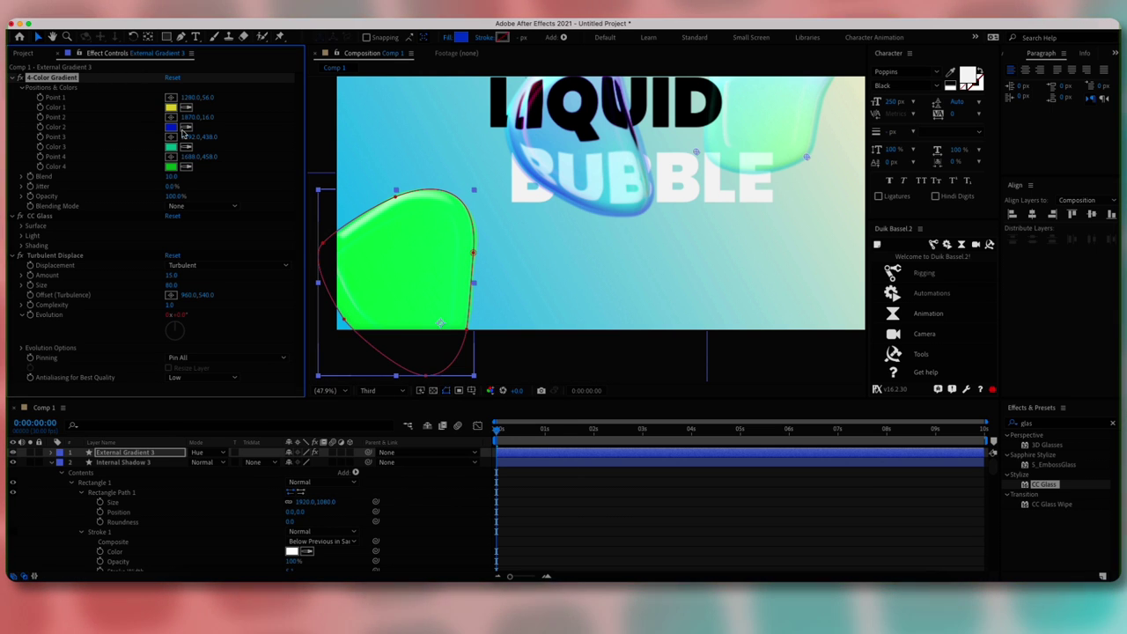
left_click(171, 127)
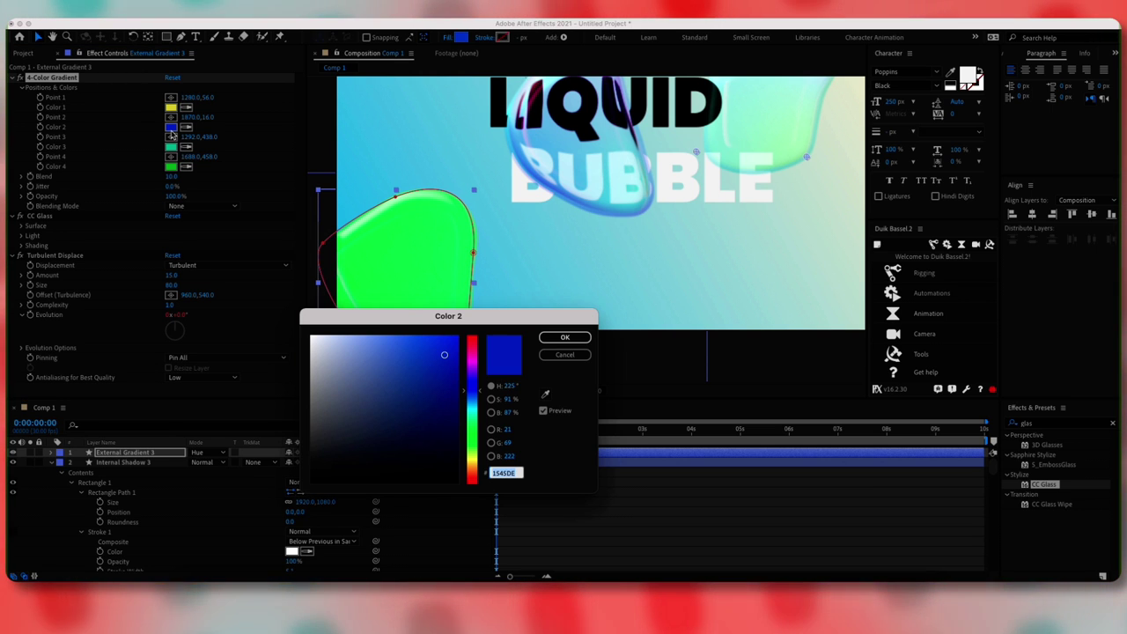
key("BackSpace")
type("9")
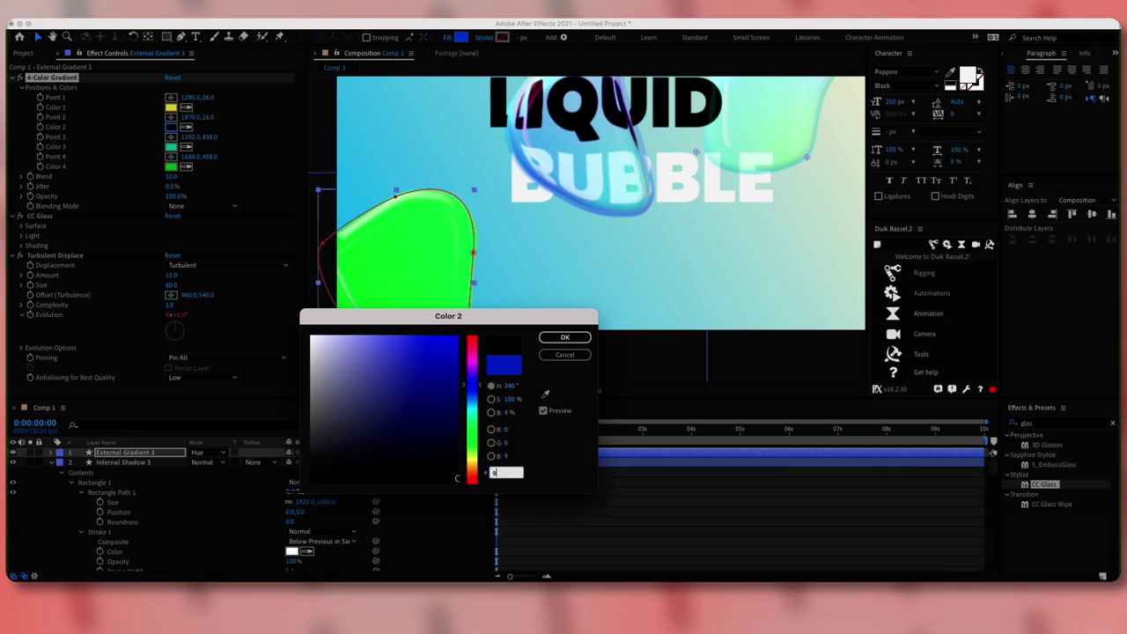
type("F15DE")
key("Return")
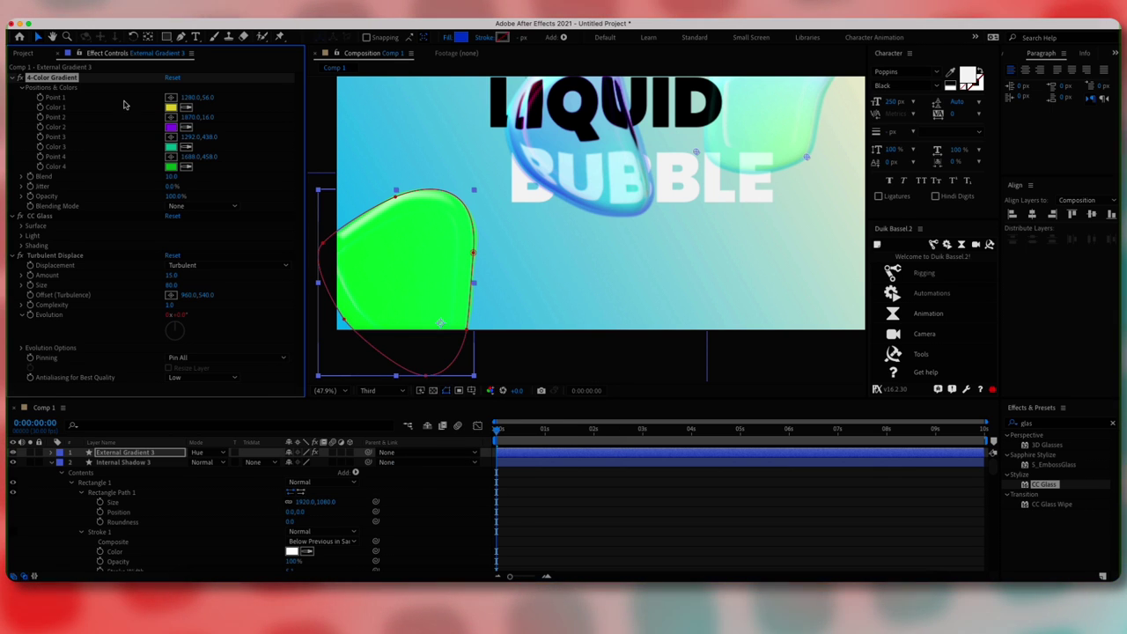
- Set Color 3 to a dark green and Color 4 to magenta DF47DF in the 4-Color Gradient of External Gradient 3
left_click(168, 148)
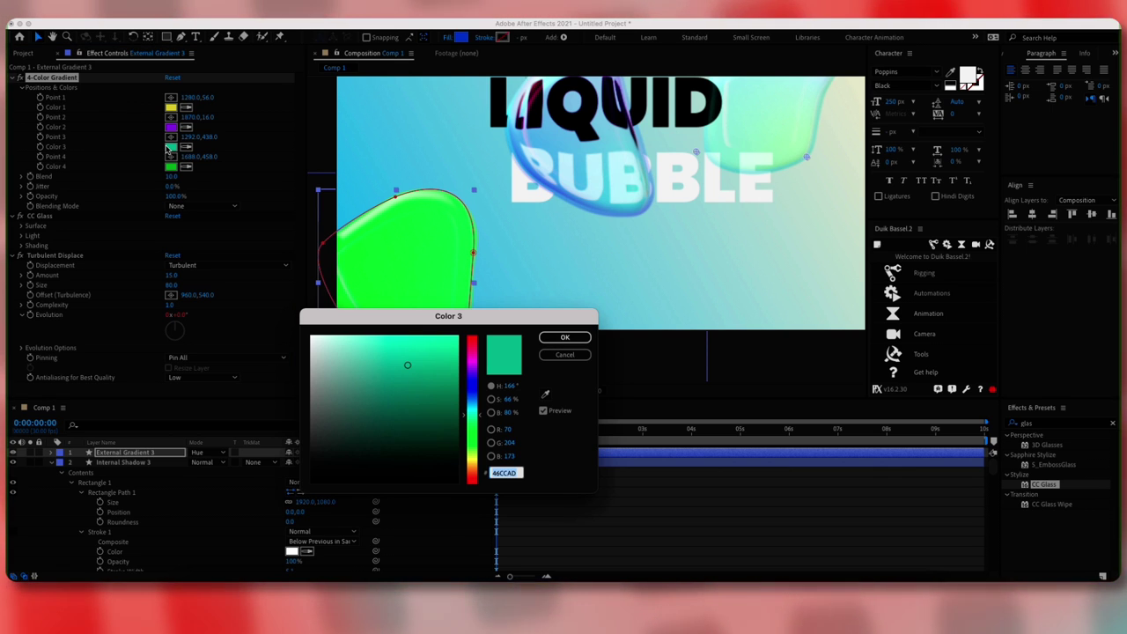
type("0C")
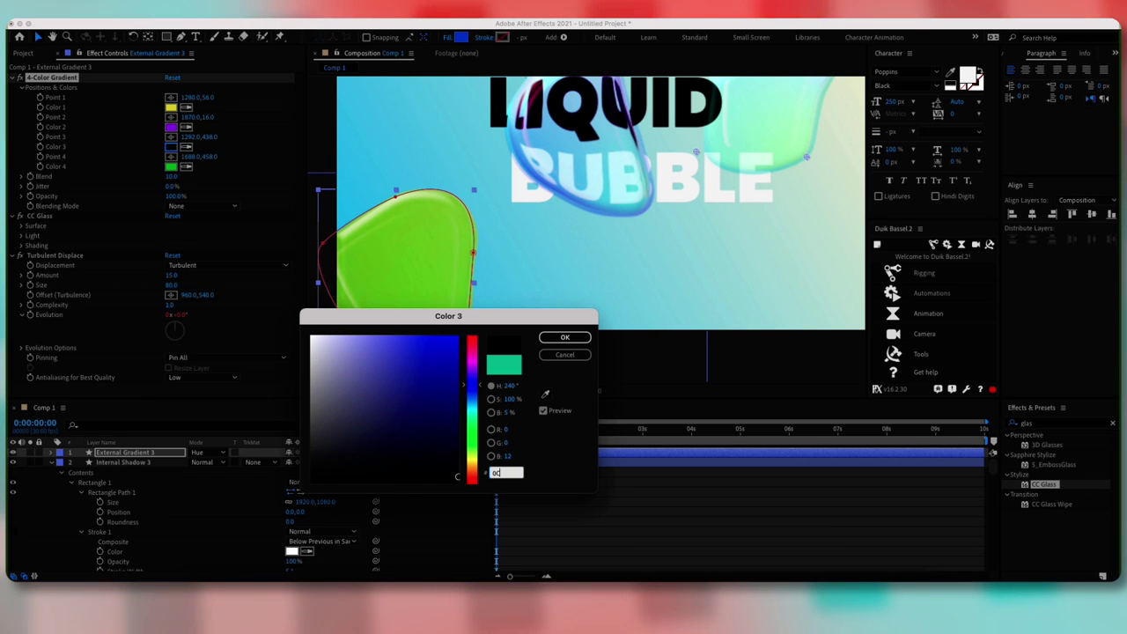
type("8E56")
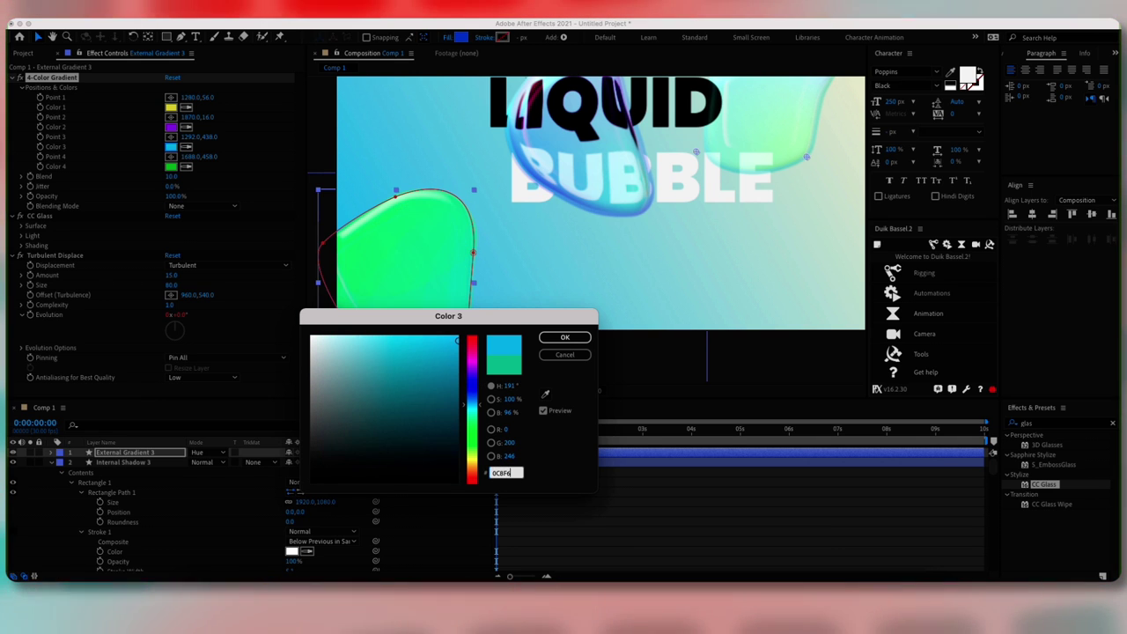
key("Return")
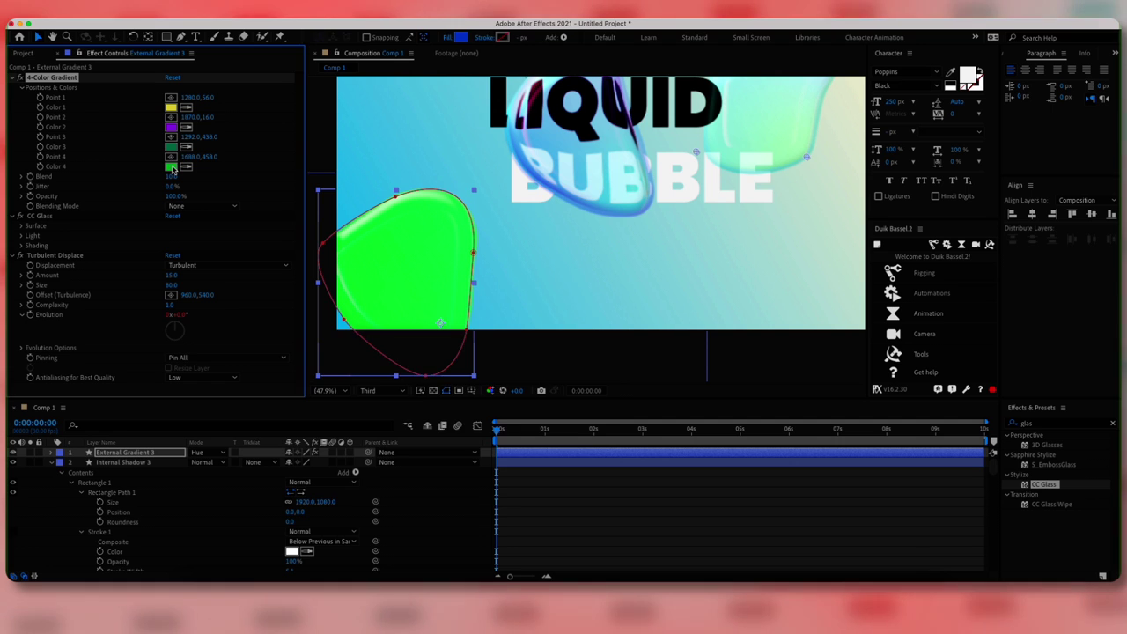
left_click(171, 167)
type("DF47DF")
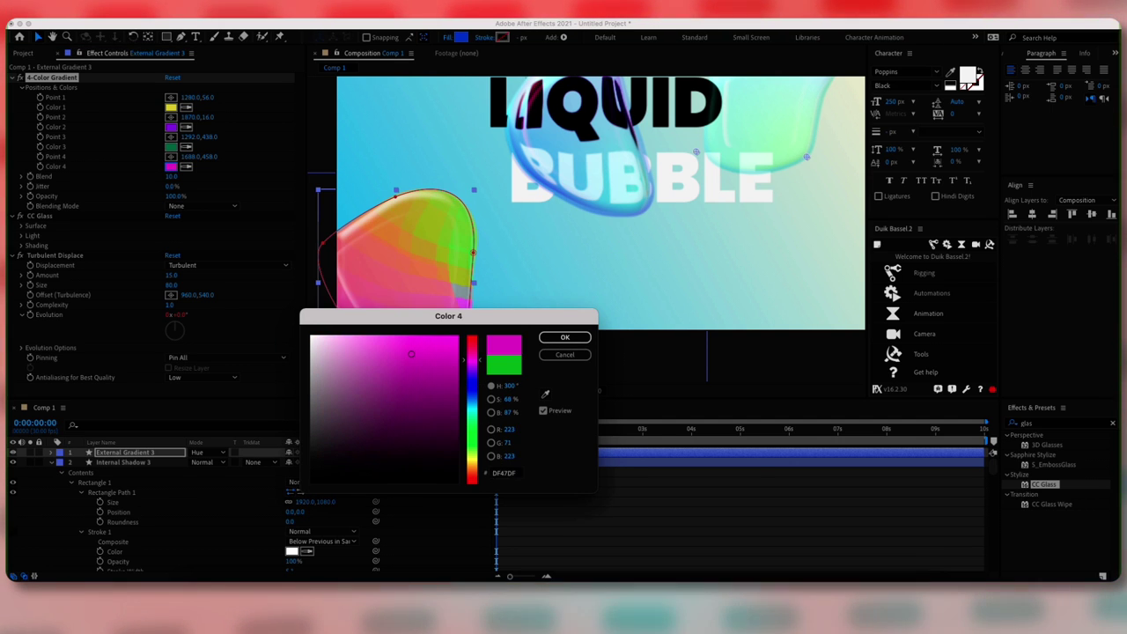
key("Return")
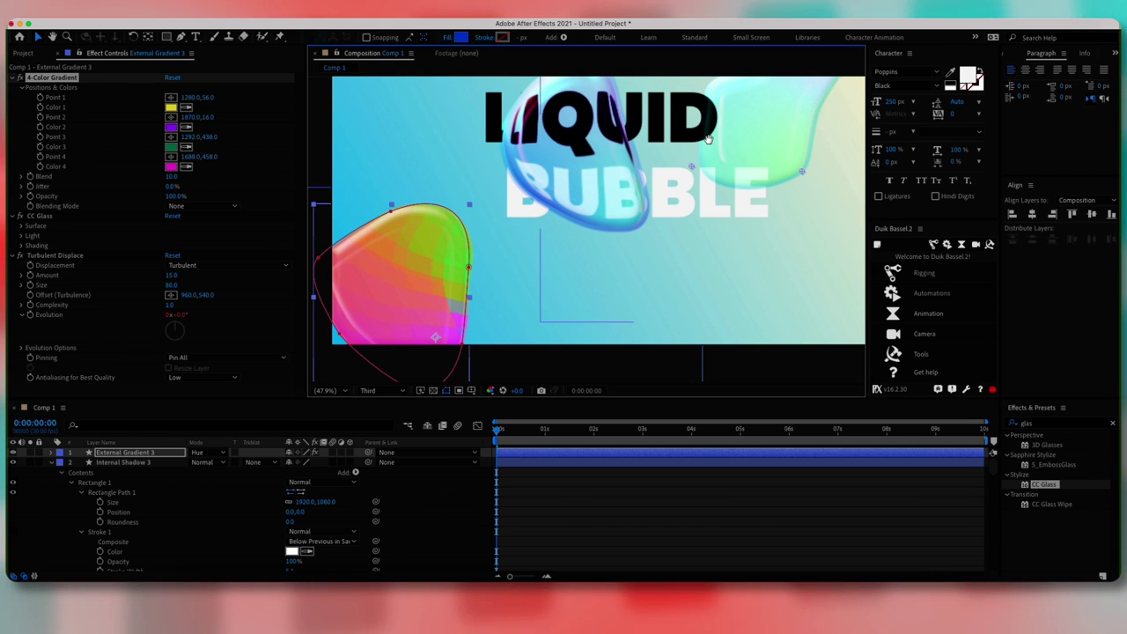
- Place gradient Points 1 to 4 around the third bubble at about (248, 595), (546, 739), (-118, 808) and (593, 1154)
left_click_drag(708, 138, 708, 182)
left_click_drag(444, 210, 349, 243)
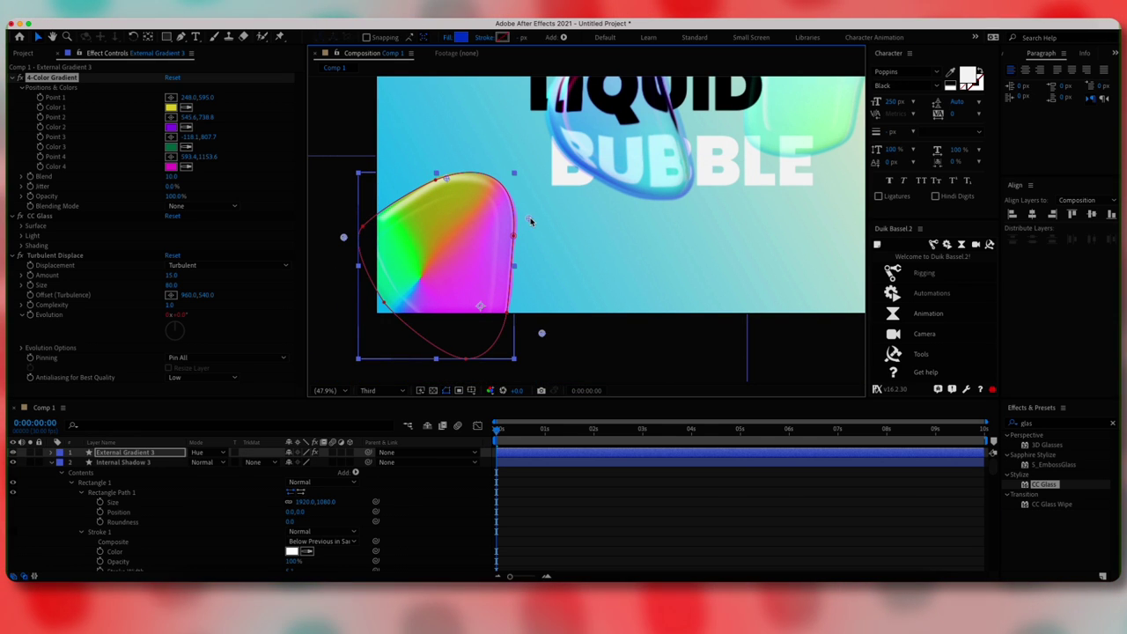
- Cycle through the layer blending modes of External Gradient 3 to compare their effect on the third bubble
left_click(170, 455)
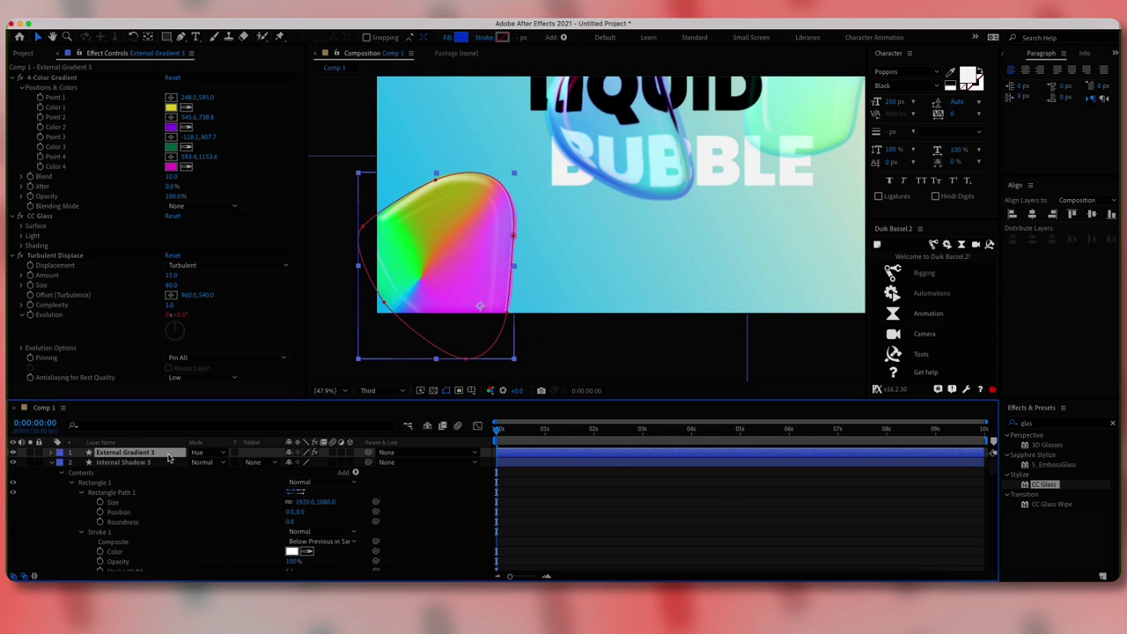
key("shift+equal")
key("shift+equal")
key("shift+equal")
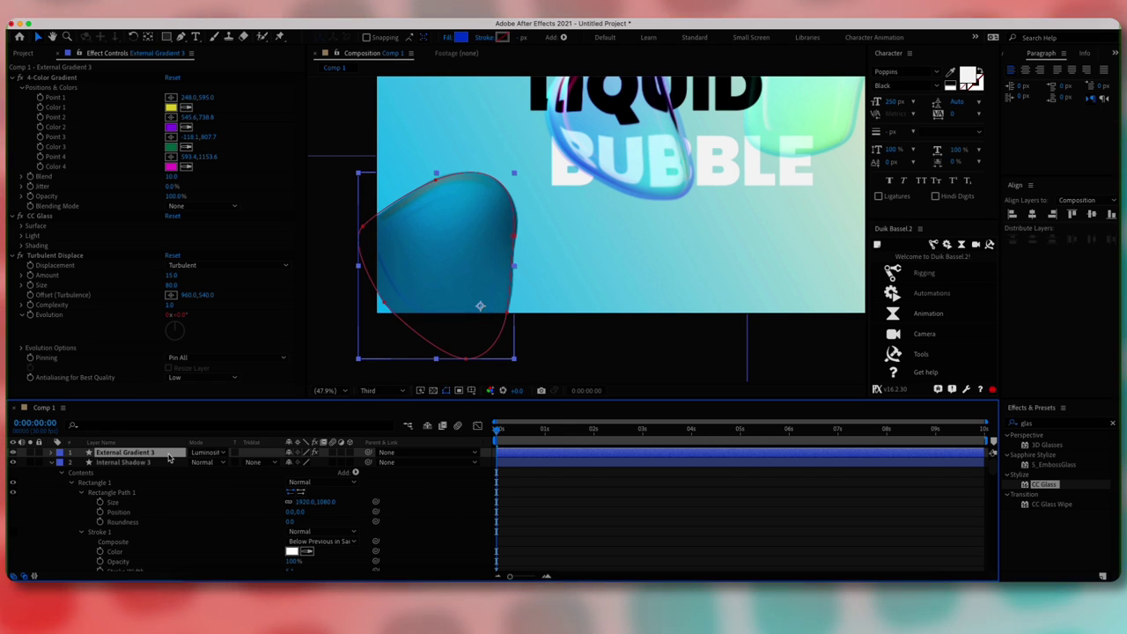
key("shift+equal")
key("shift+equal")
key("shift+equal")
key("shift+equal")
key("shift+equal")
key("shift+equal")
key("shift+equal")
key("shift+equal")
key("shift+equal")
key("shift+equal")
key("shift+equal")
key("shift+equal")
key("shift+equal")
key("shift+equal")
key("shift+equal")
key("shift+equal")
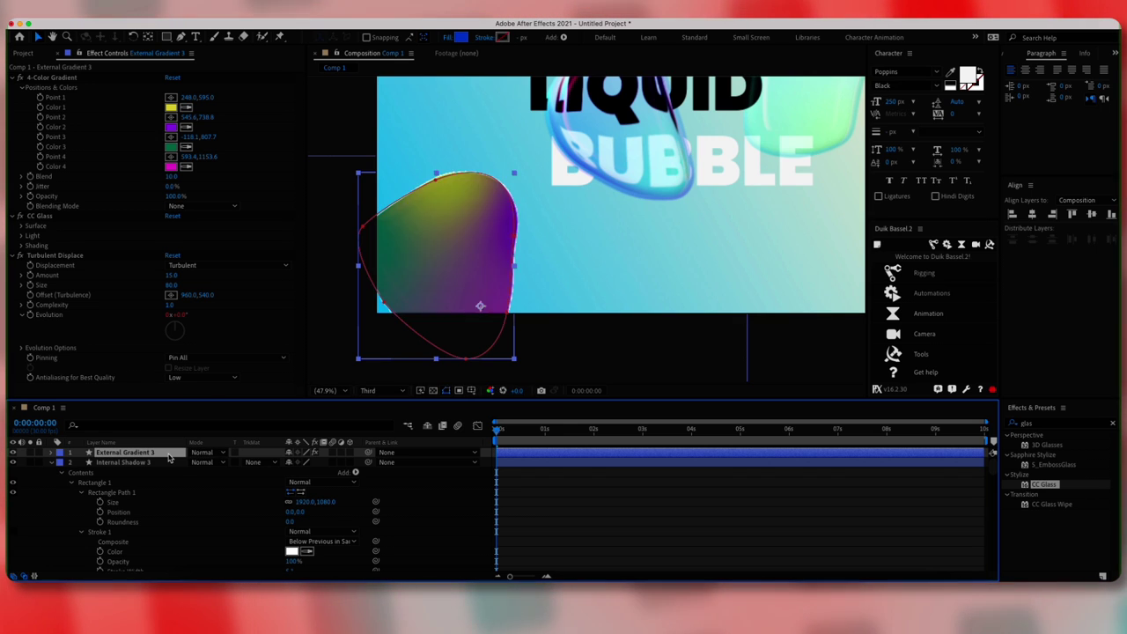
key("shift+equal")
key("shift+equal")
key("shift+equal")
key("shift+equal")
key("shift+equal")
key("shift+equal")
key("shift+equal")
key("shift+equal")
key("shift+equal")
key("shift+equal")
key("shift+equal")
key("shift+equal")
key("shift+equal")
key("shift+equal")
key("shift+equal")
key("shift+equal")
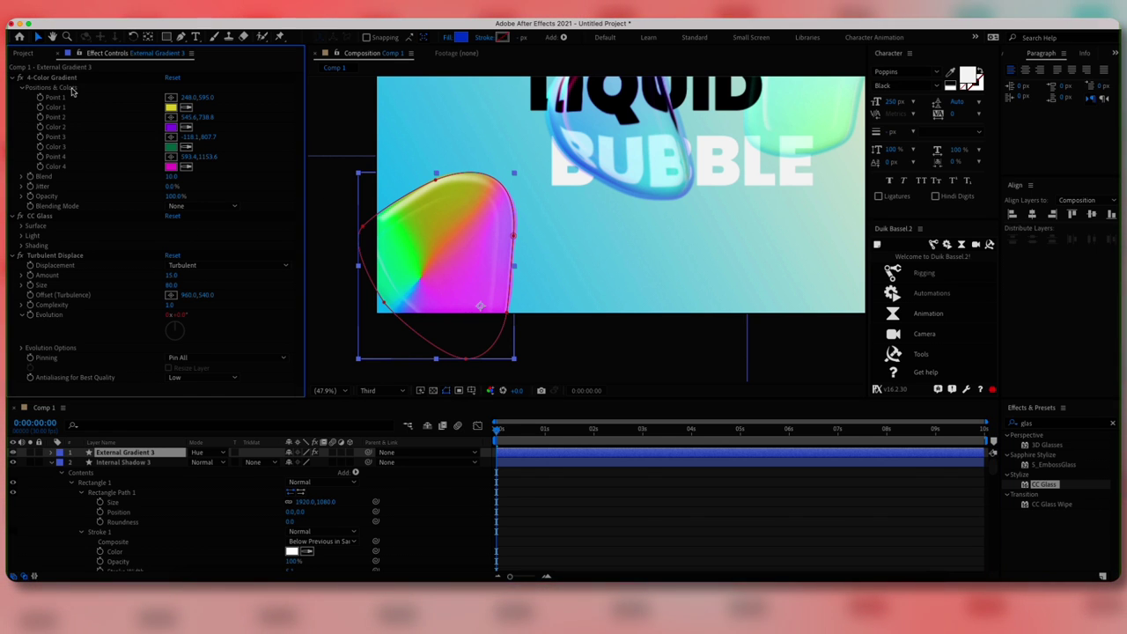
- Move External Gradient 3's gradient Points 1 to 4 to about (407, 484), (907, 760), (-164, 678) and (378, 1333)
left_click_drag(446, 178, 441, 144)
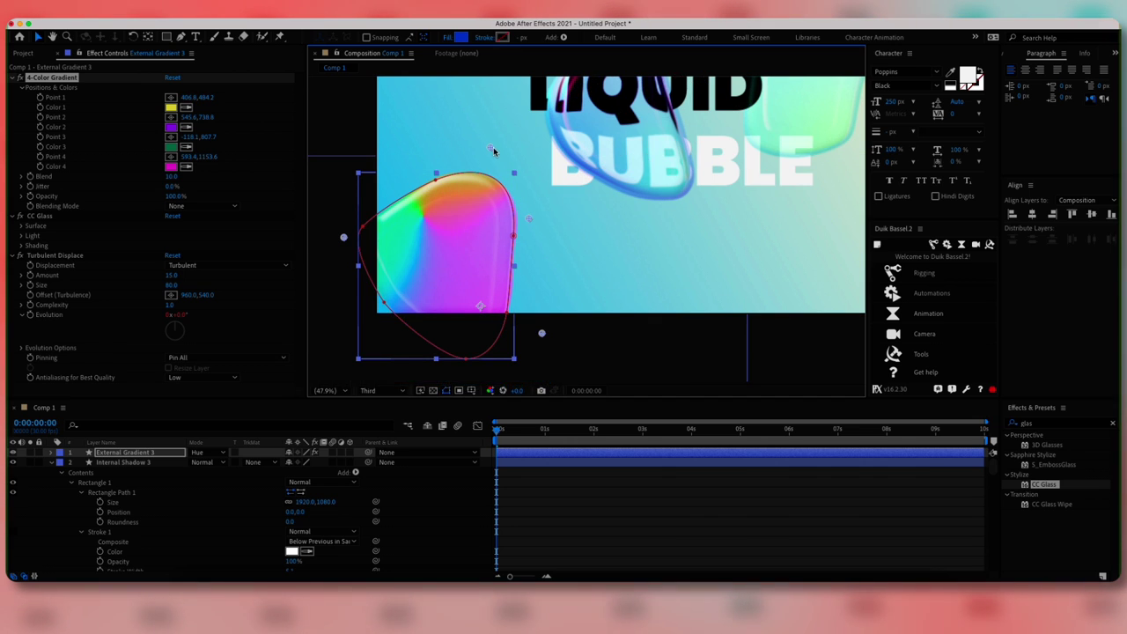
mouse_move(541, 333)
left_mouse_down()
mouse_move(564, 377)
mouse_move(551, 332)
left_mouse_up()
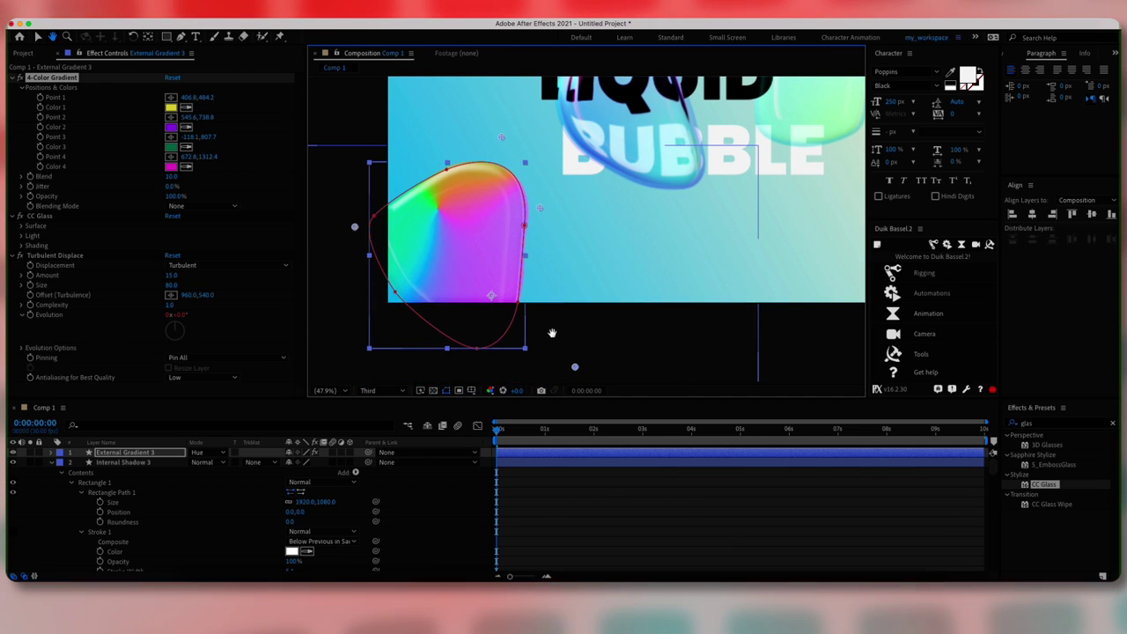
left_click_drag(541, 209, 640, 213)
left_click_drag(421, 248, 342, 190)
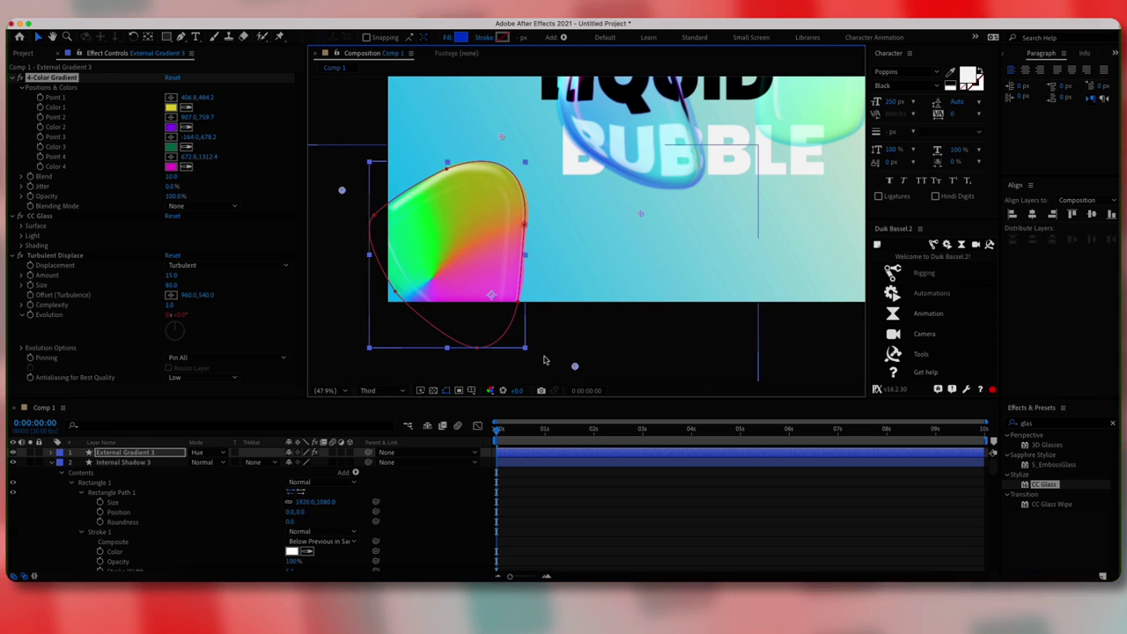
left_click_drag(574, 365, 494, 373)
- Set the 4-Color Gradient's Blend to 80 and the External Gradient 3 layer's blending mode to Color
left_click_drag(171, 178, 190, 204)
left_click(209, 455)
left_click(210, 457)
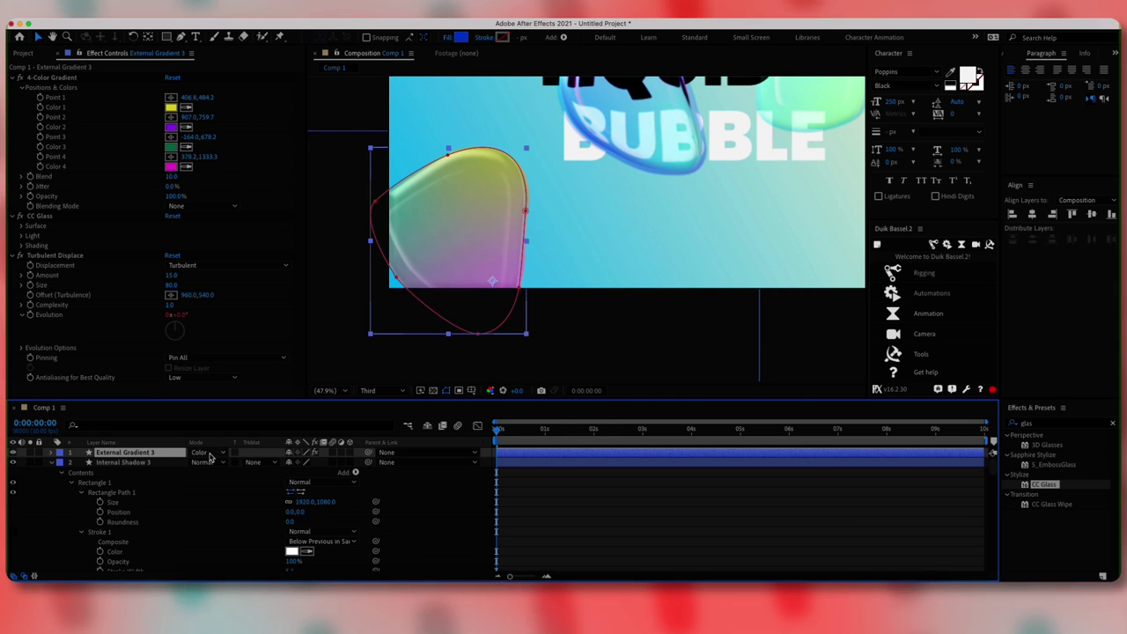
left_click(208, 454)
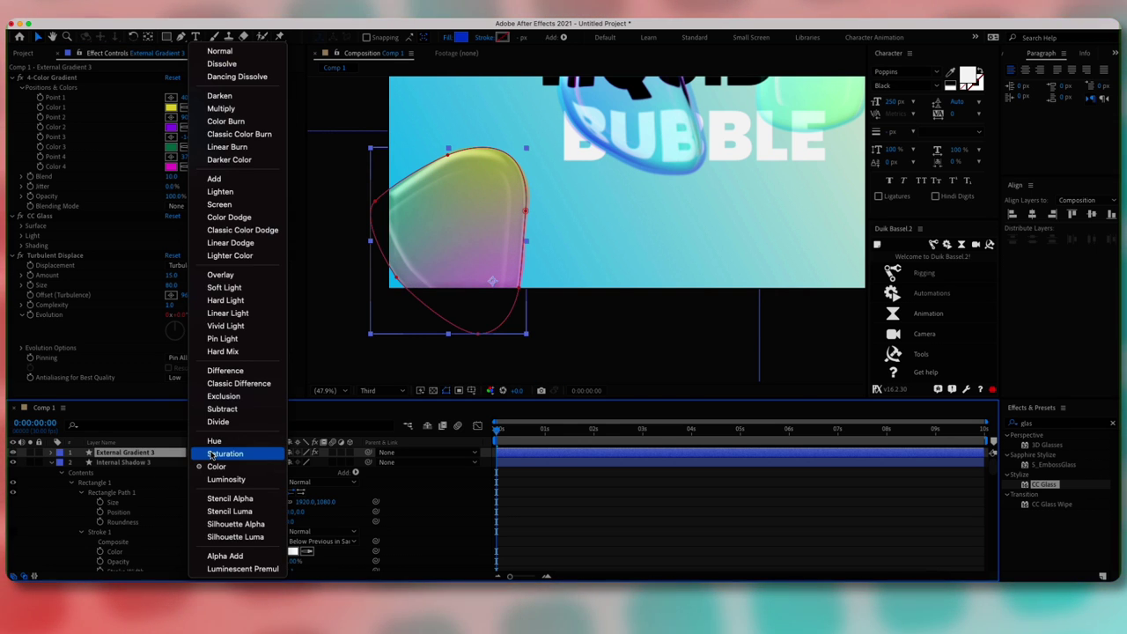
left_click(223, 466)
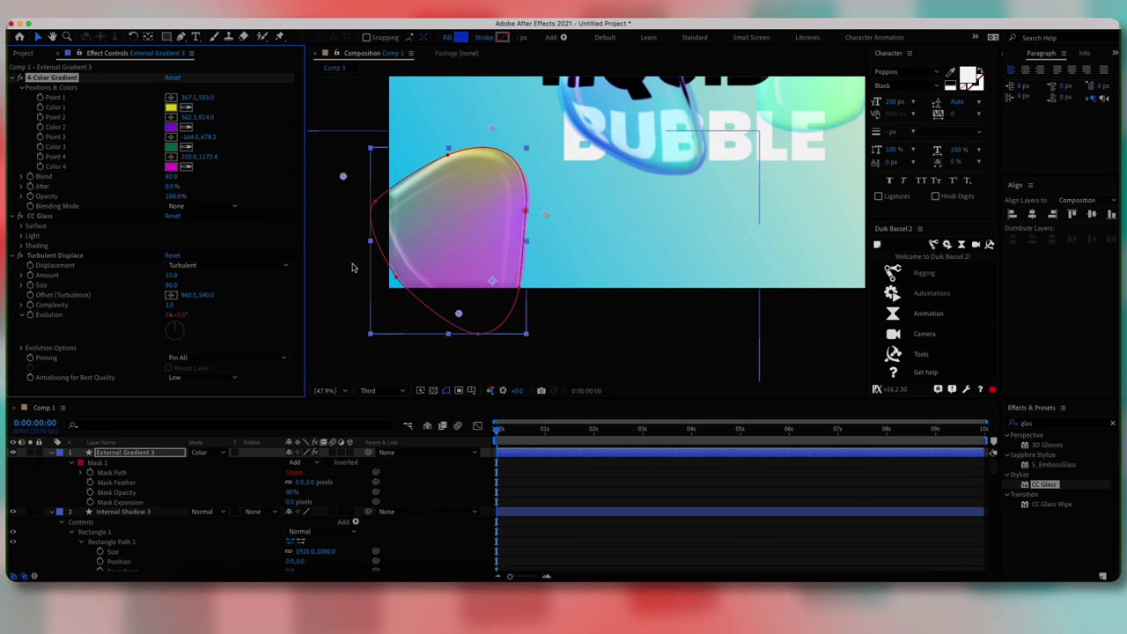
- Duplicate the Internal Shadow 3 layer and rename the copy Internal Shadow 3_2
left_click(150, 453)
left_click(151, 513)
scroll(170, 507, "down", 2)
scroll(170, 507, "up", 2)
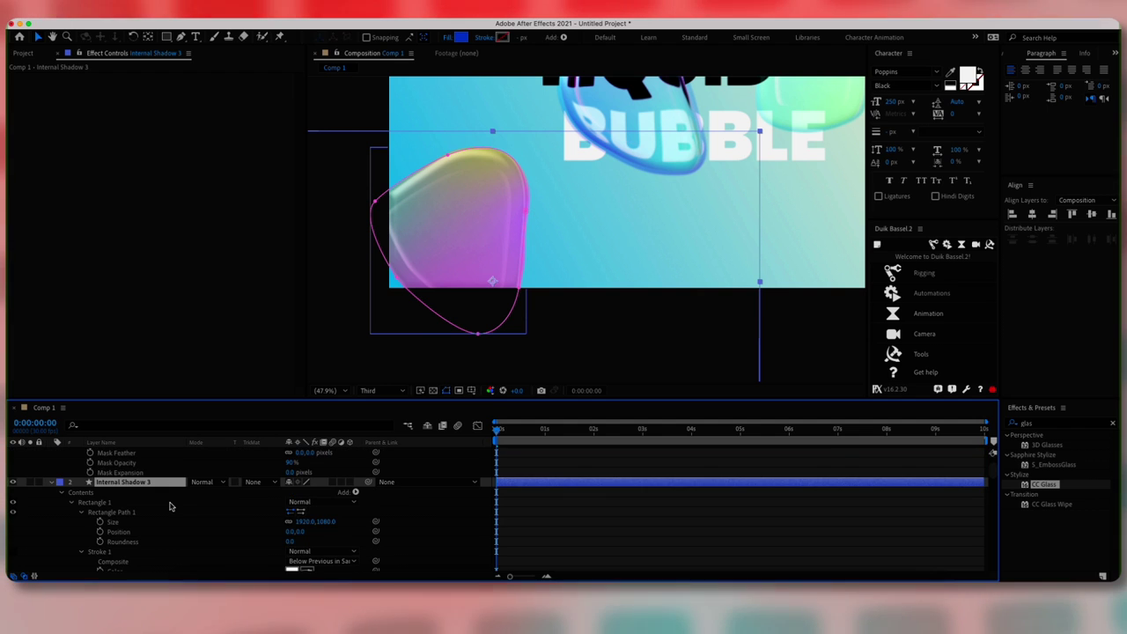
left_click(13, 483)
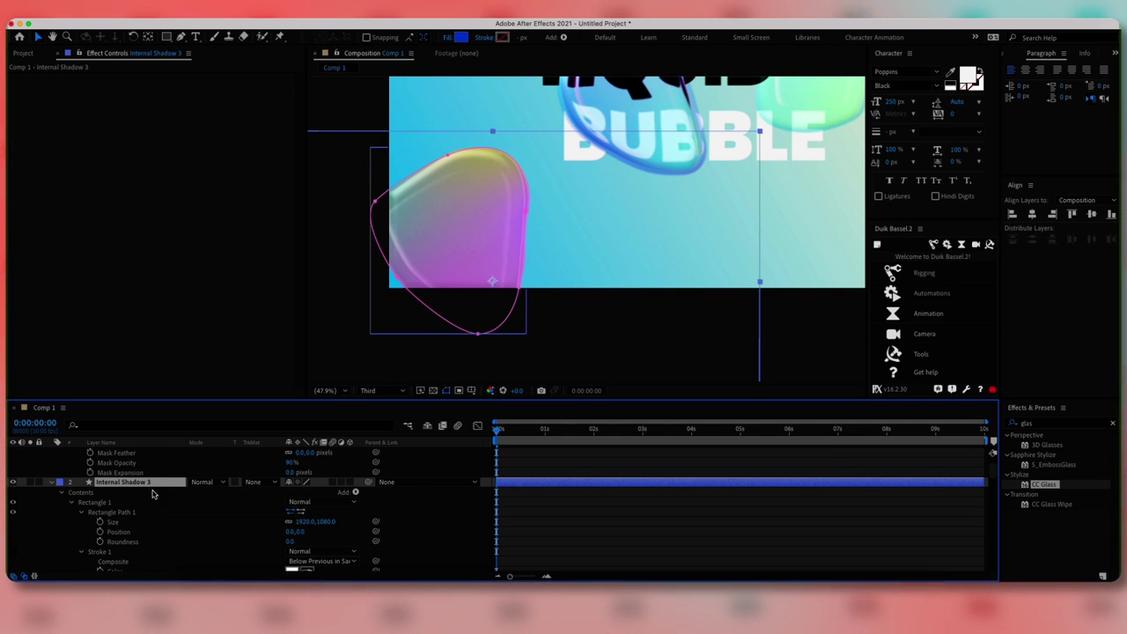
scroll(172, 492, "down", 1)
scroll(173, 492, "up", 1)
scroll(176, 491, "down", 1)
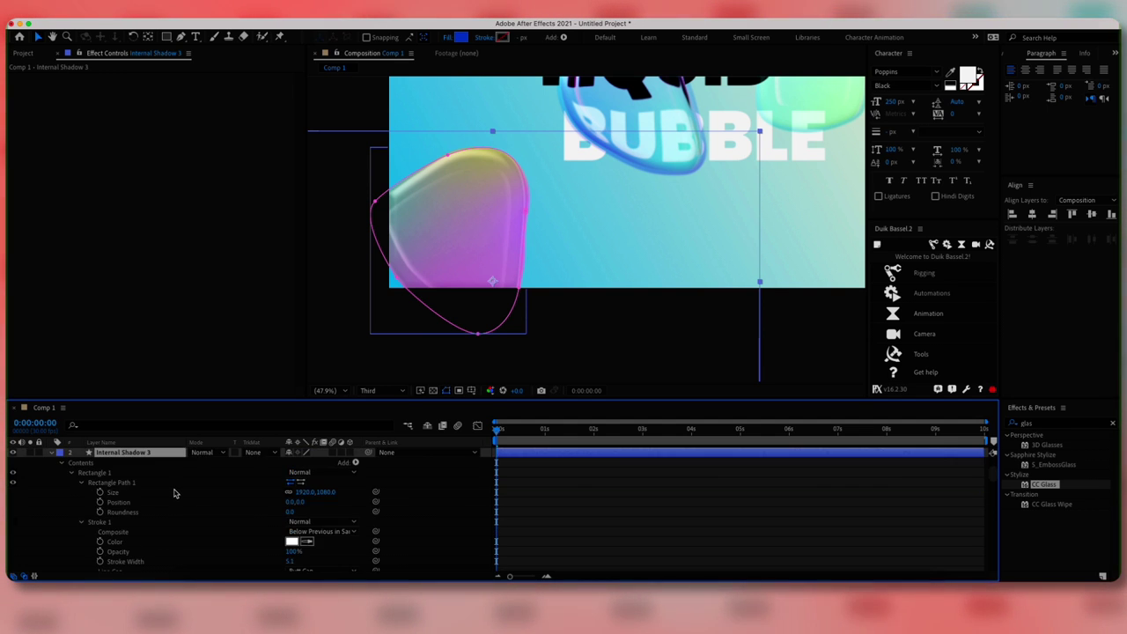
scroll(172, 492, "up", 1)
key("super+d")
key("Return")
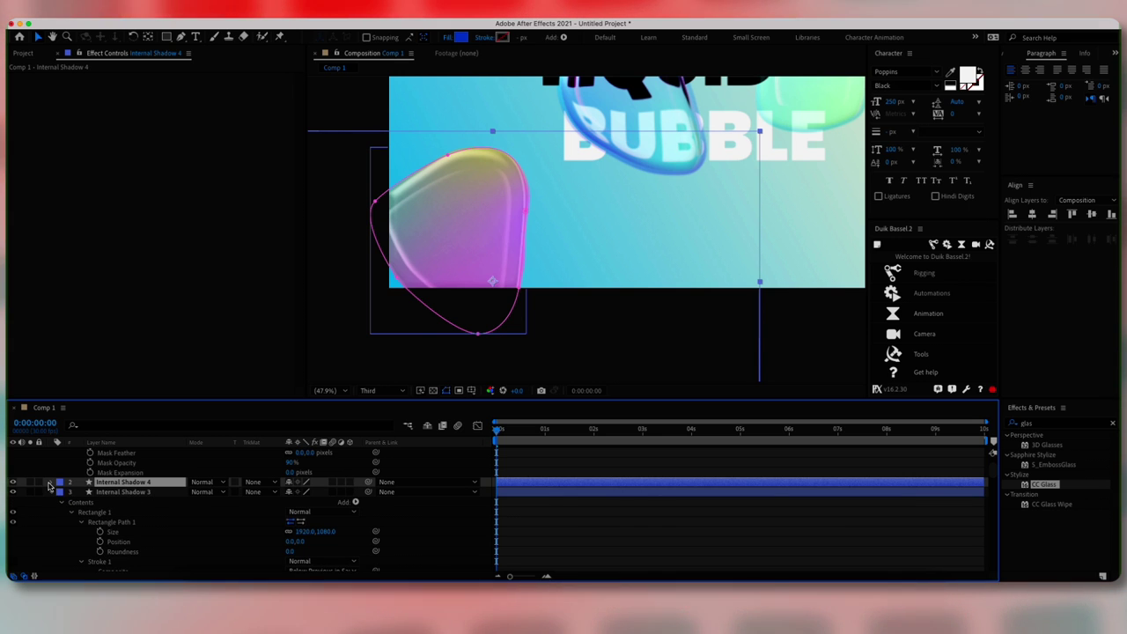
left_click(155, 484)
key("BackSpace")
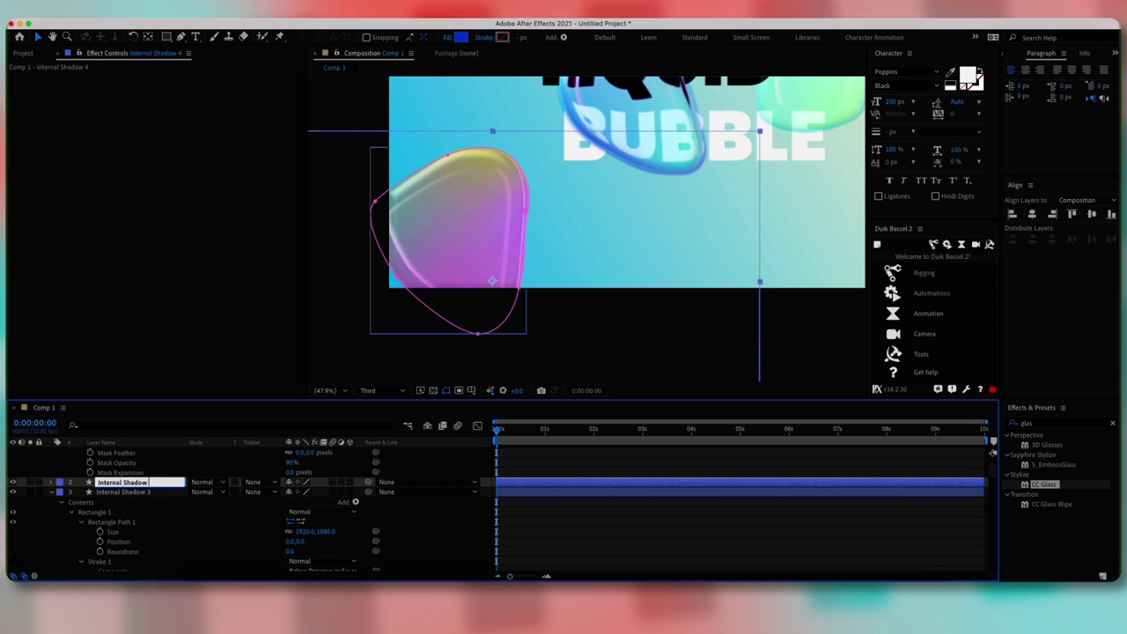
type("3_")
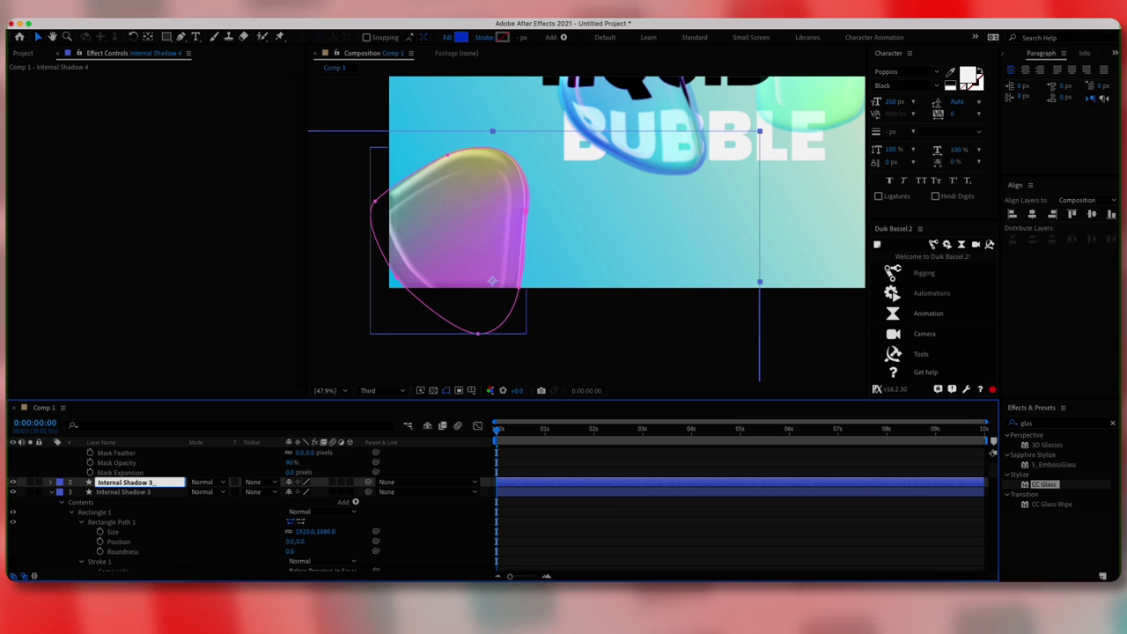
type("2")
key("Return")
- Set the Bevel and Emboss size of Internal Shadow 3_2 to 107 and its angle to -50°
left_click(51, 482)
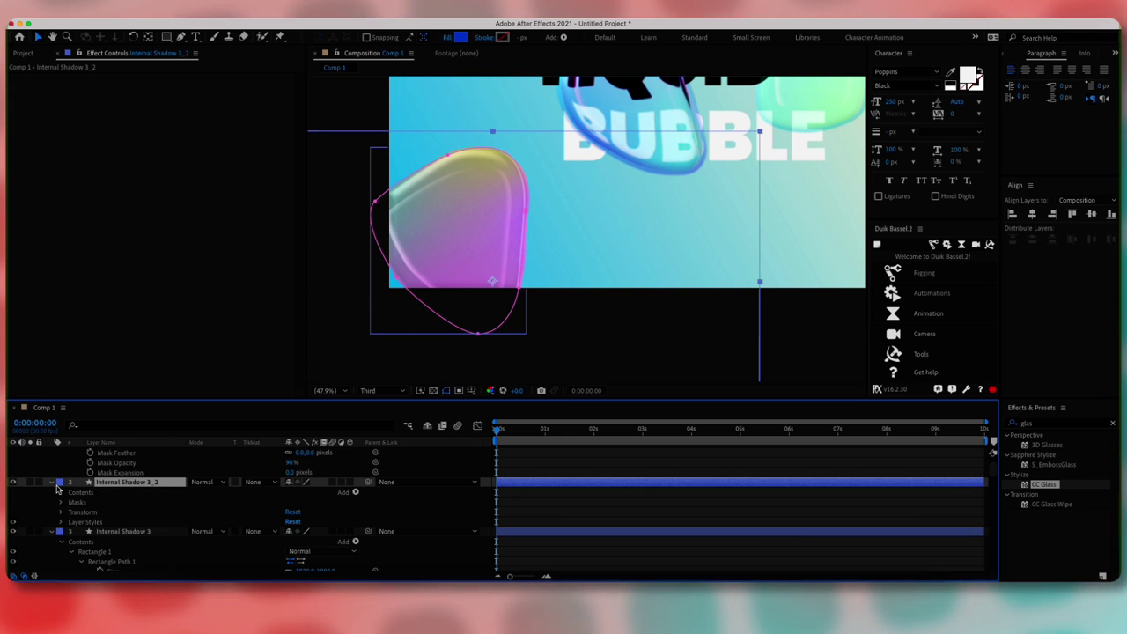
left_click(60, 521)
scroll(144, 519, "down", 2)
left_click(71, 512)
scroll(100, 526, "down", 3)
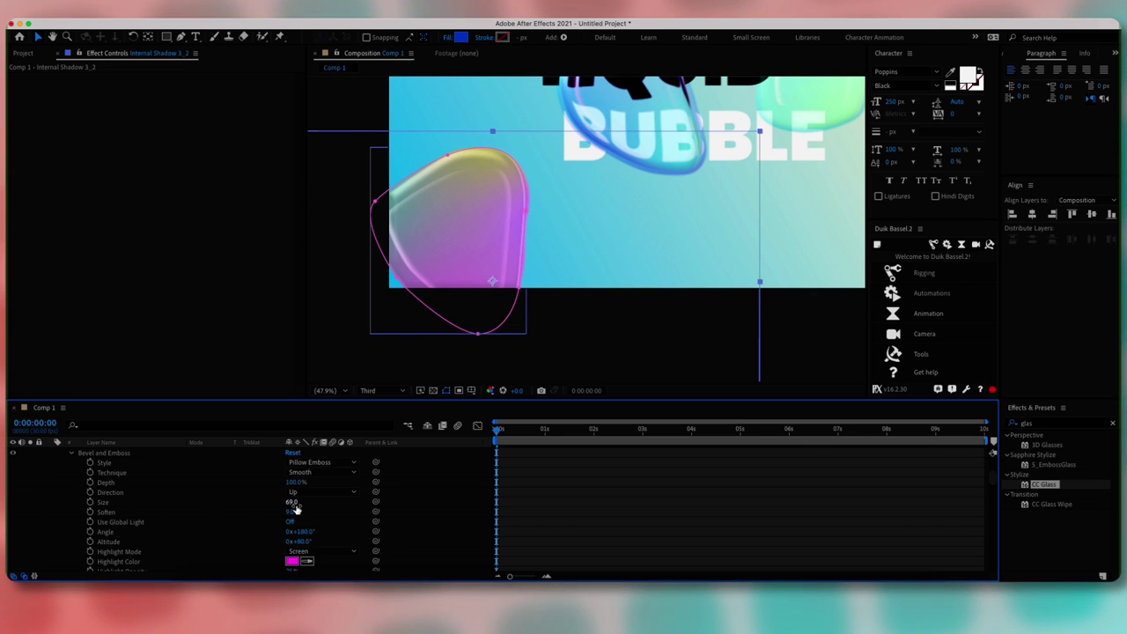
left_click_drag(292, 502, 311, 503)
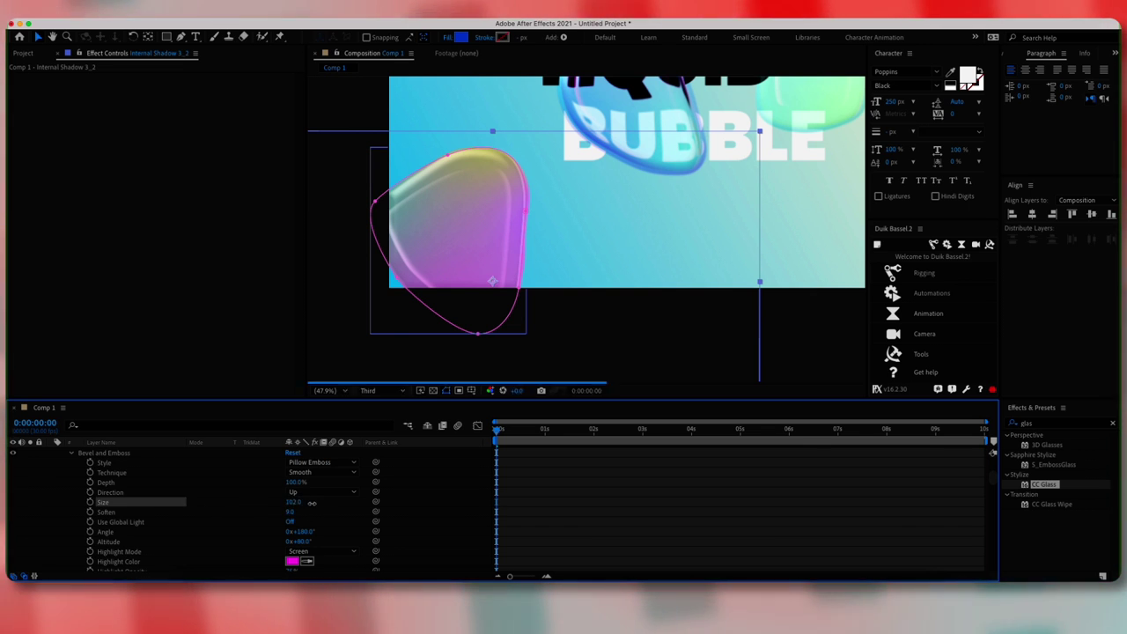
left_click(304, 532)
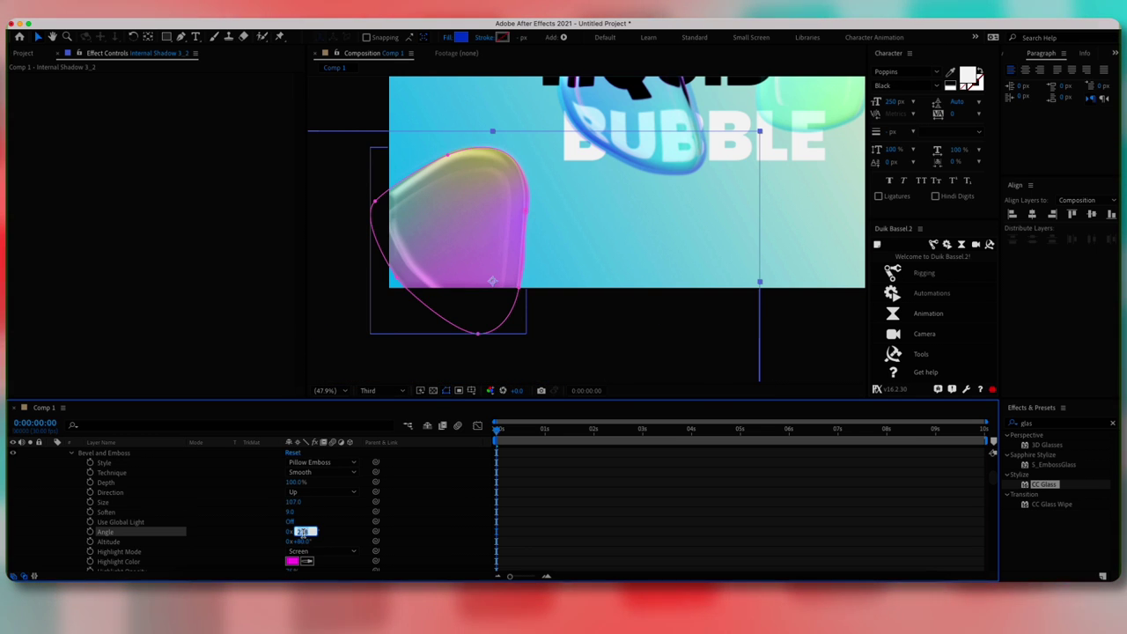
type("-50")
key("Return")
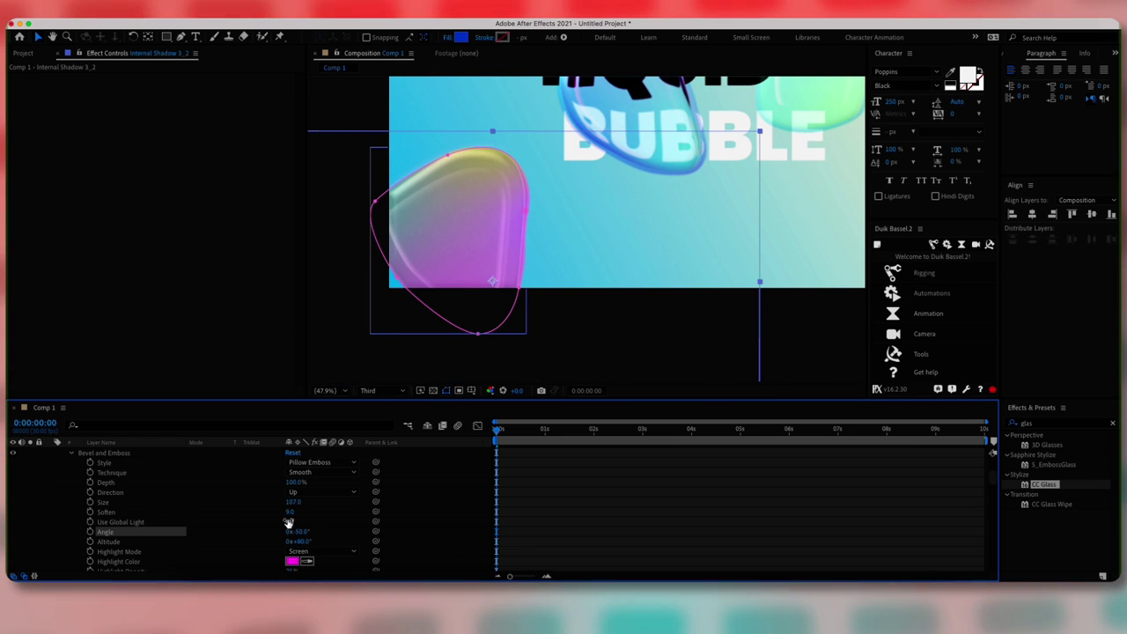
- Change the Bevel and Emboss highlight color of Internal Shadow 3_2 to golden yellow and its altitude to 54°
scroll(306, 545, "down", 3)
left_click(293, 502)
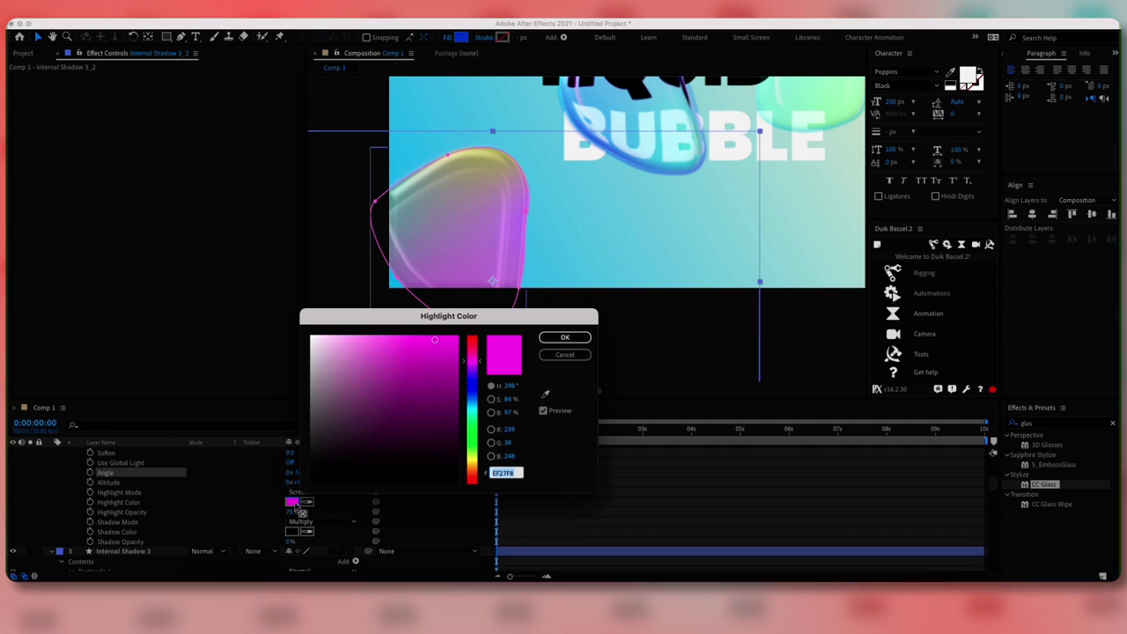
left_click(474, 464)
key("Return")
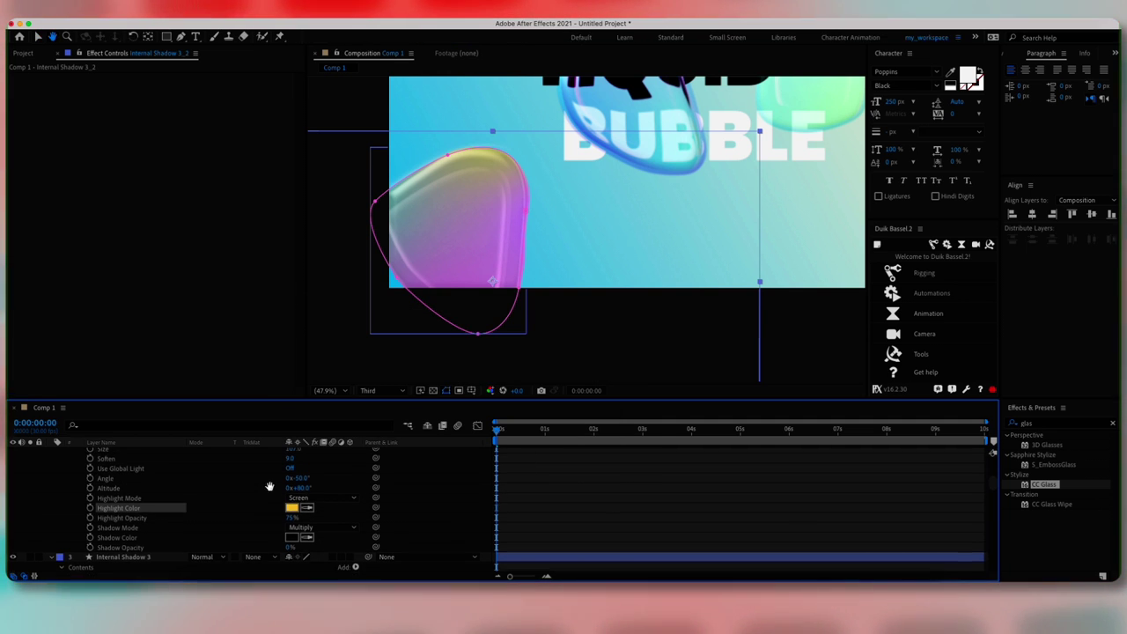
left_click_drag(269, 486, 288, 500)
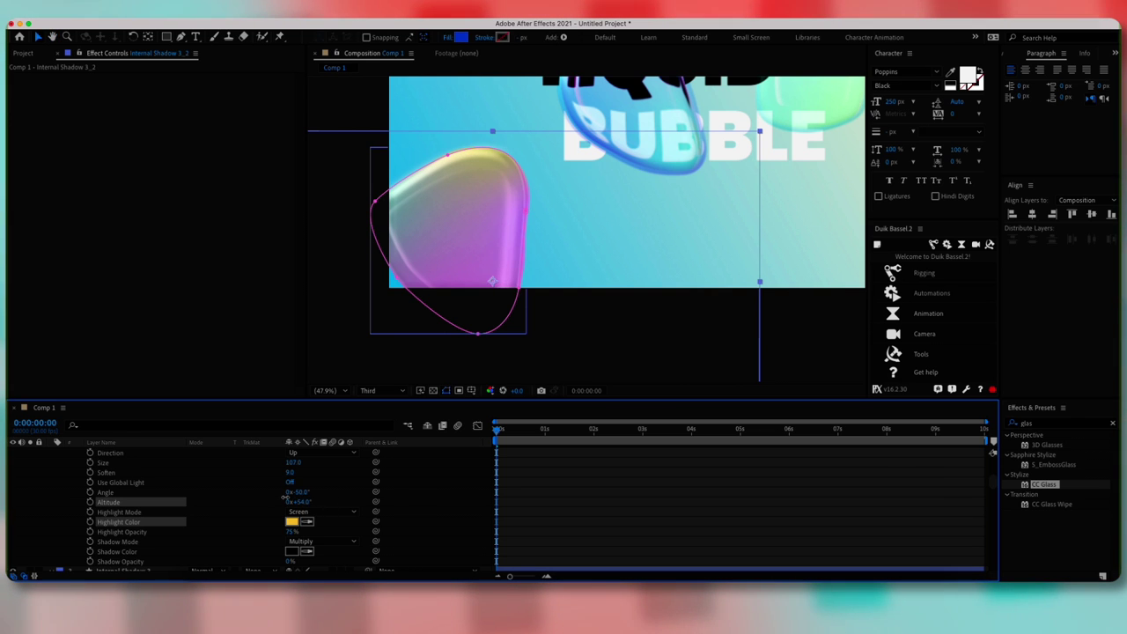
- Adjust the Bevel and Emboss angle and altitude of Internal Shadow 3 to shift the highlight toward the bubble's upper edge
scroll(189, 491, "down", 5)
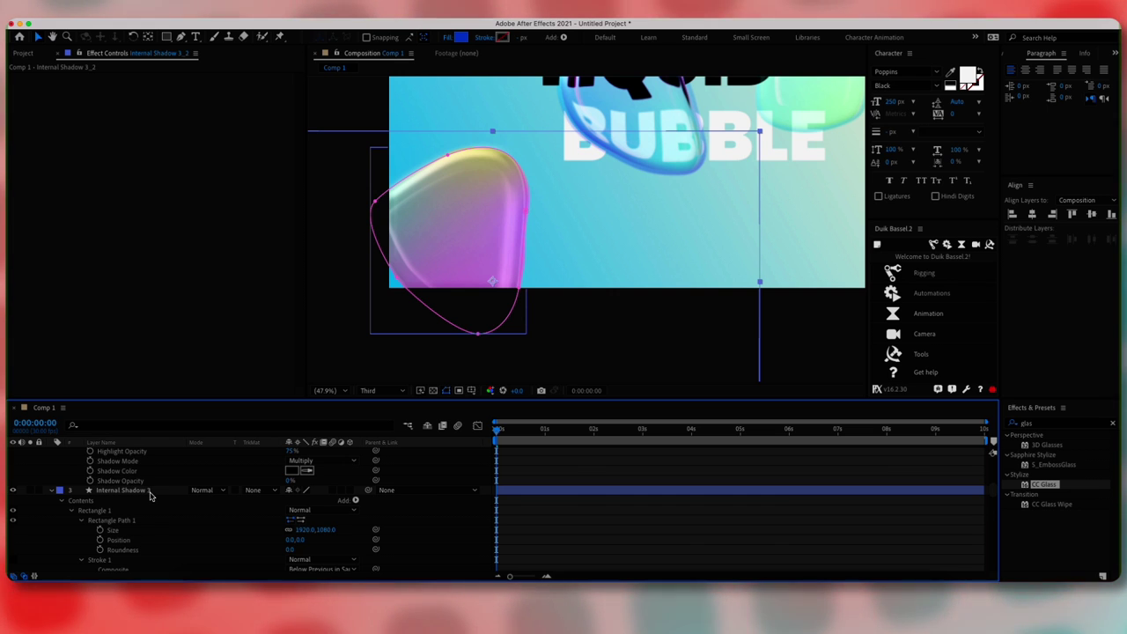
scroll(189, 502, "down", 6)
scroll(186, 503, "up", 10)
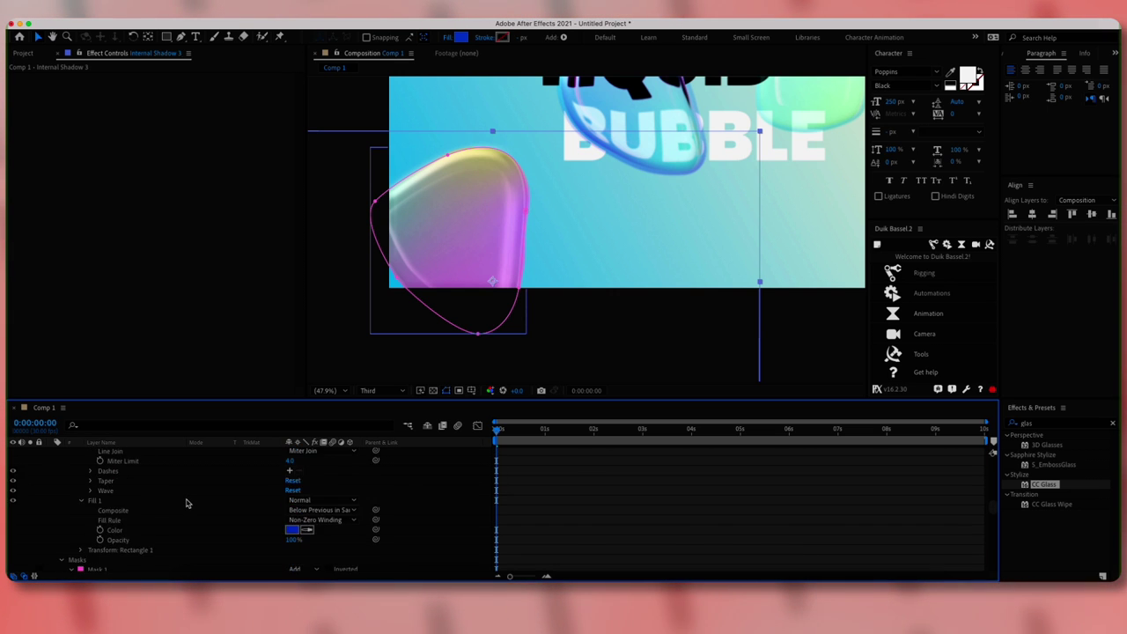
scroll(265, 507, "down", 3)
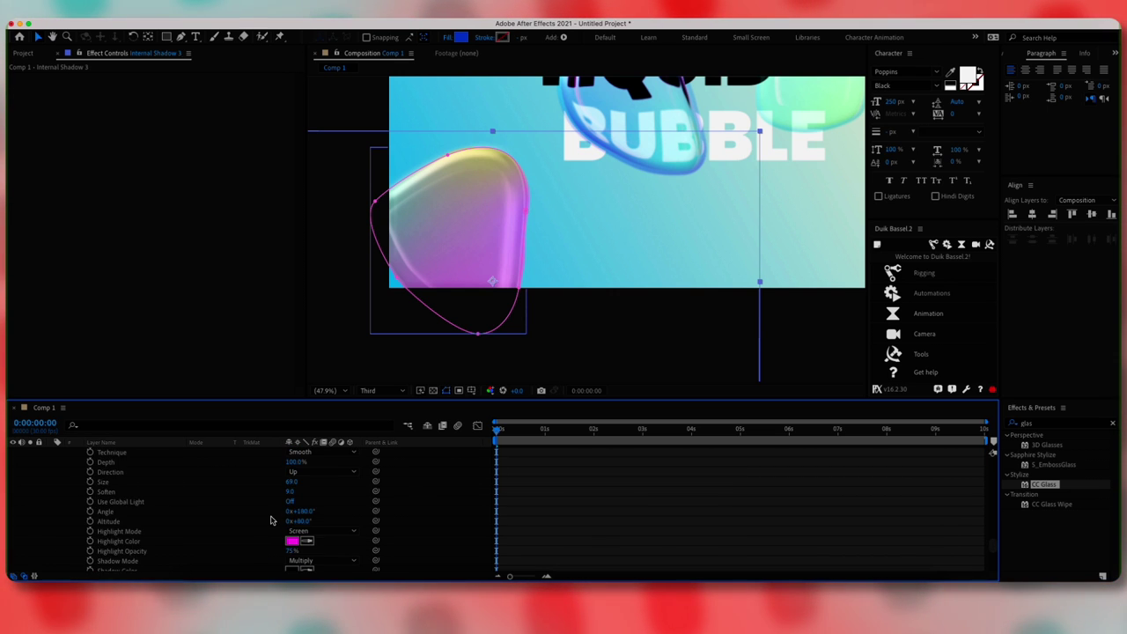
left_click_drag(310, 511, 277, 510)
mouse_move(301, 521)
left_mouse_down()
mouse_move(276, 522)
mouse_move(305, 521)
left_mouse_up()
scroll(208, 502, "up", 5)
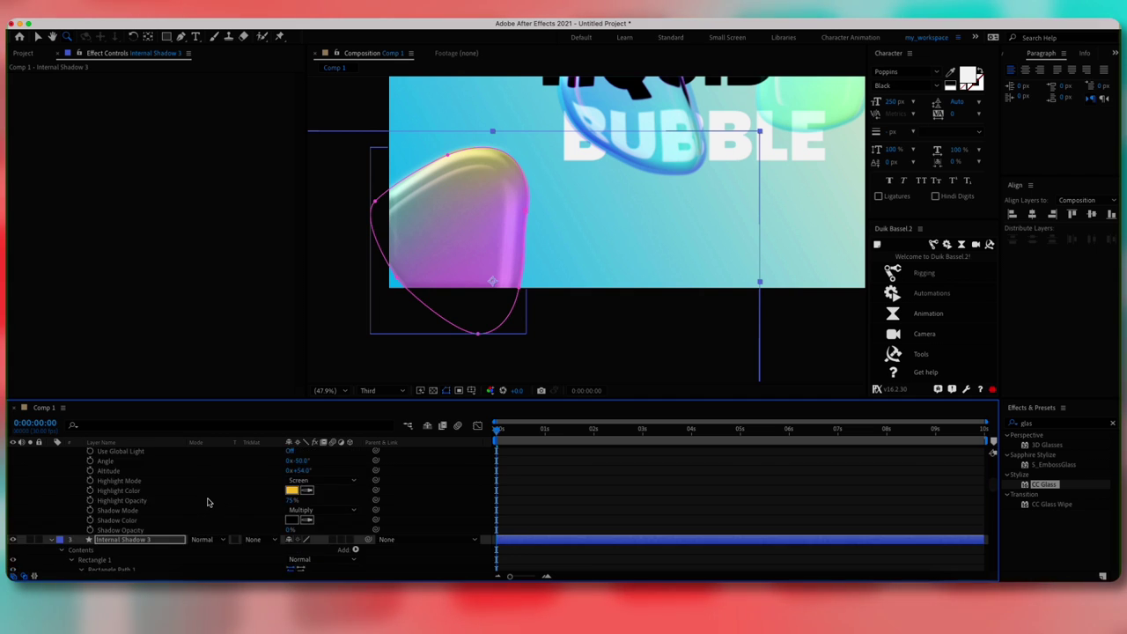
- Collapse the Internal Shadow layers and compare the third bubble with Internal Shadow 3_2 hidden and shown
left_click(51, 512)
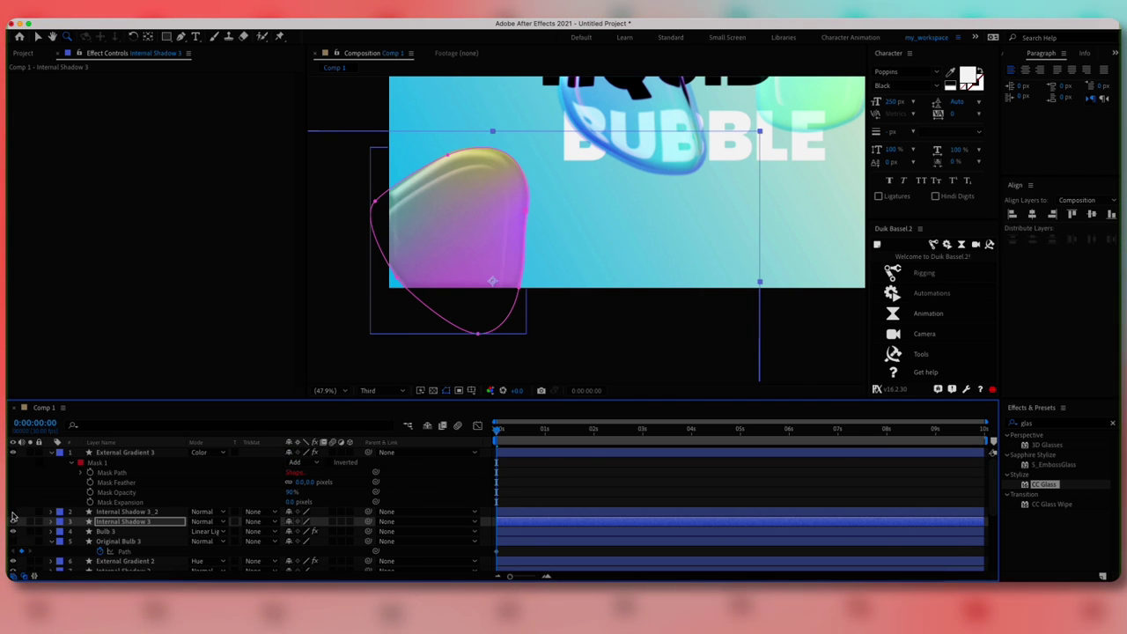
left_click(123, 511)
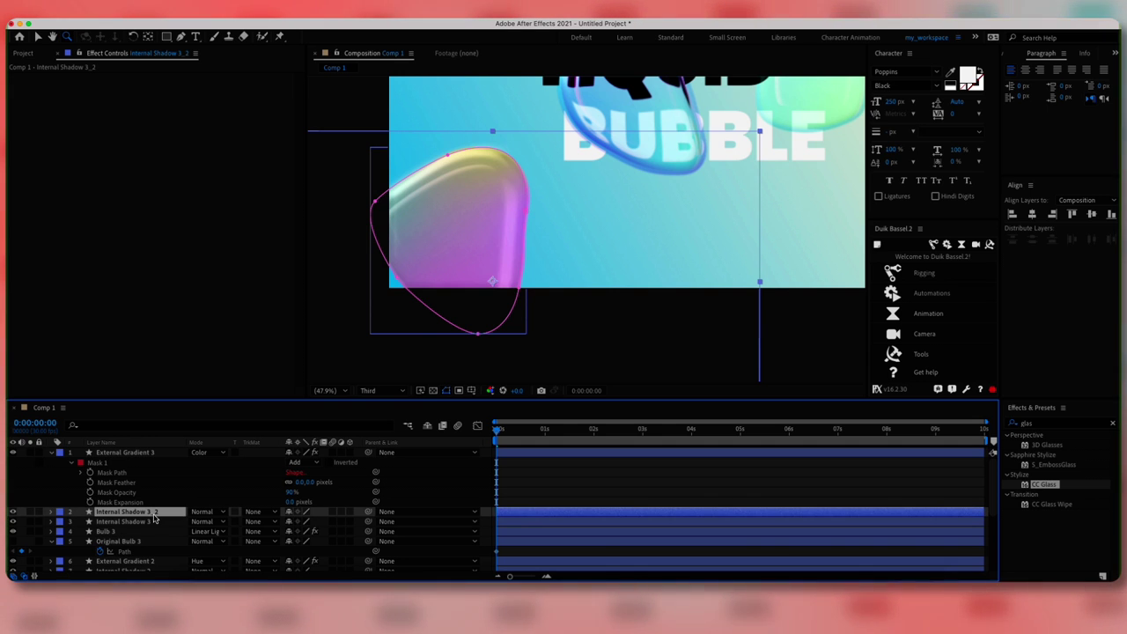
left_click(220, 496)
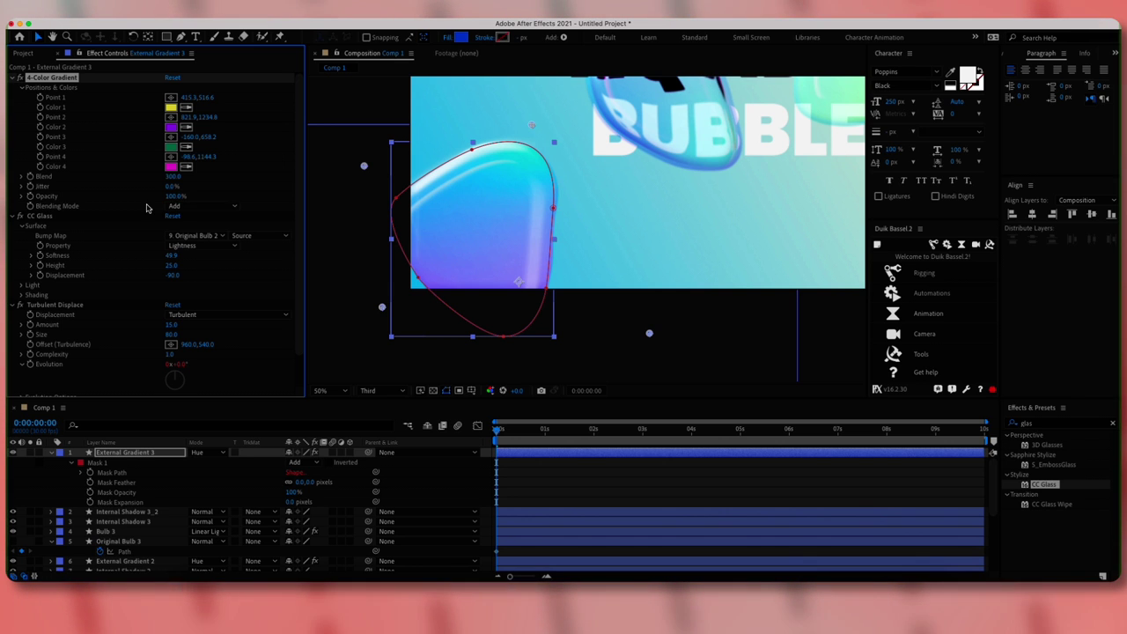
- Set the 4-Color Gradient effect's blending mode to Add and the External Gradient 3 layer's blending mode to Hue
left_click(195, 206)
left_click(200, 253)
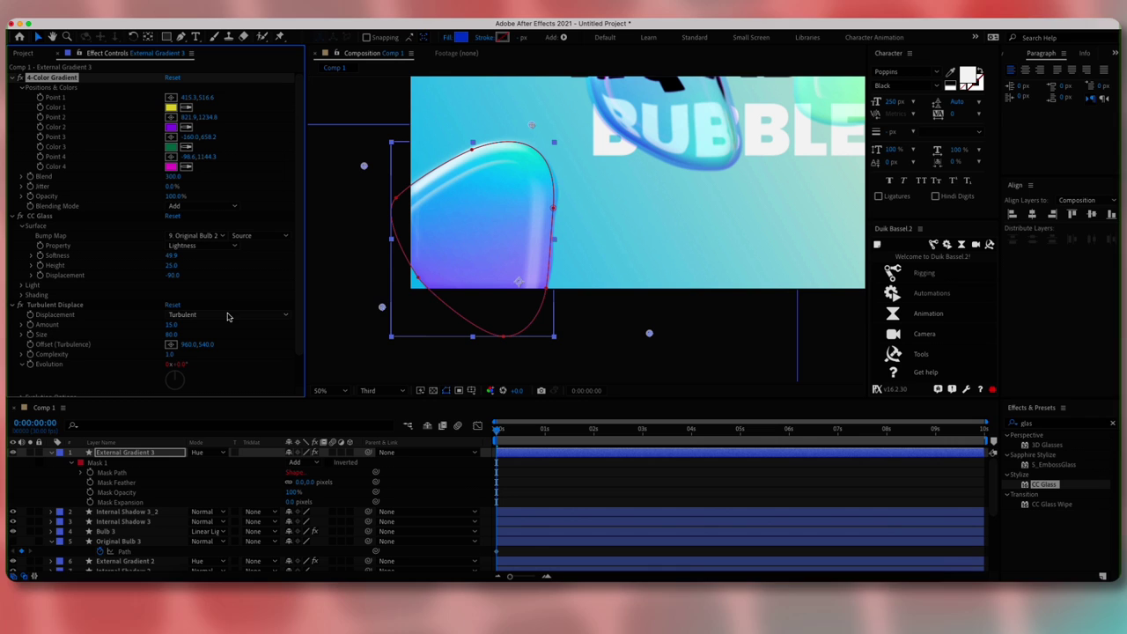
left_click(174, 462)
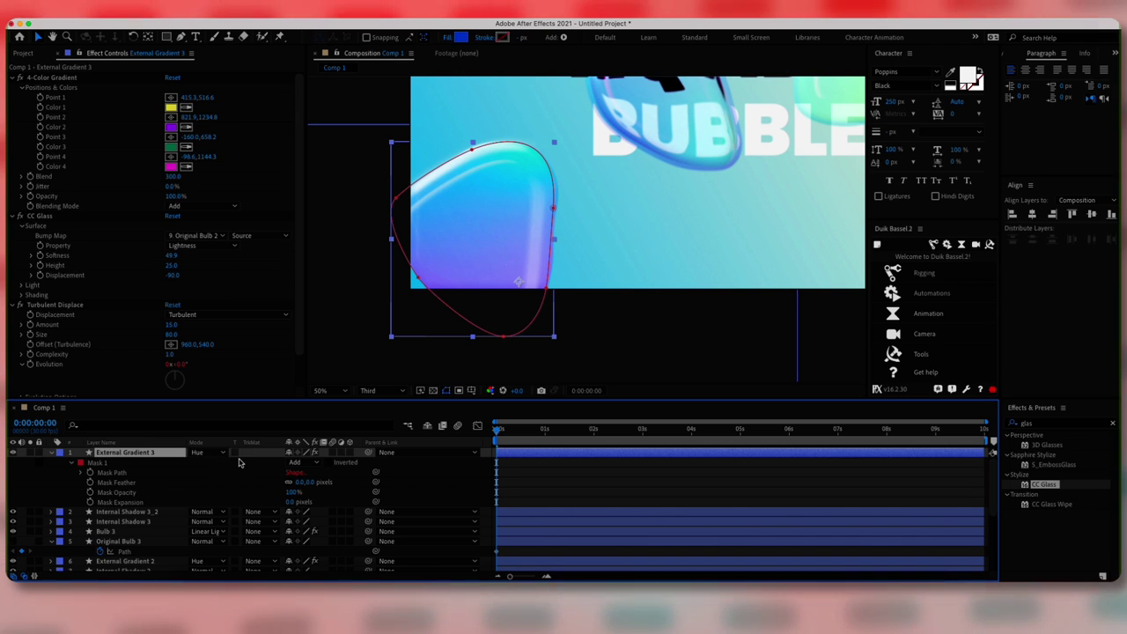
left_click(200, 453)
left_click(208, 443)
- Rename the LIQUID inside 2 text layer as BUBBLE inside
left_click_drag(591, 272, 529, 319)
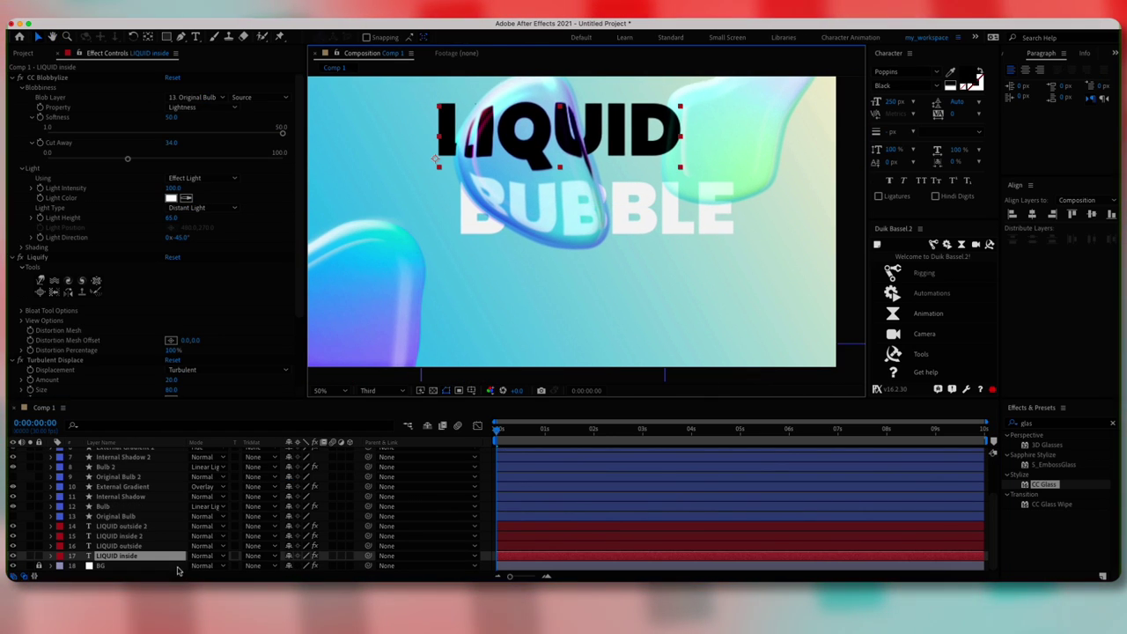
left_click(152, 537)
key("Return")
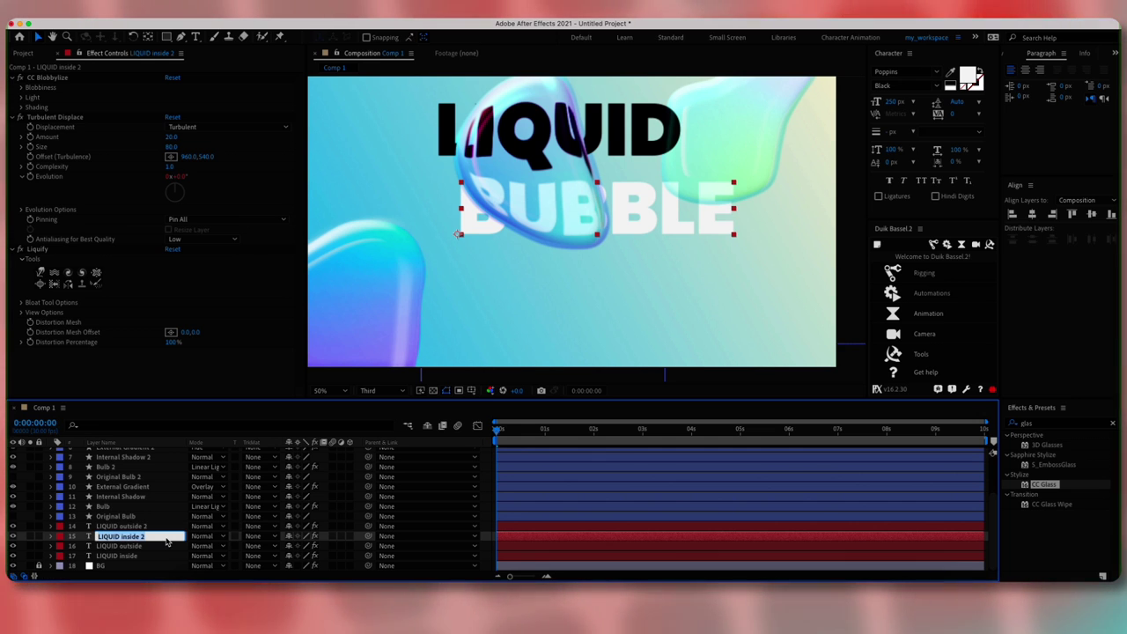
type("BUBBLE inside")
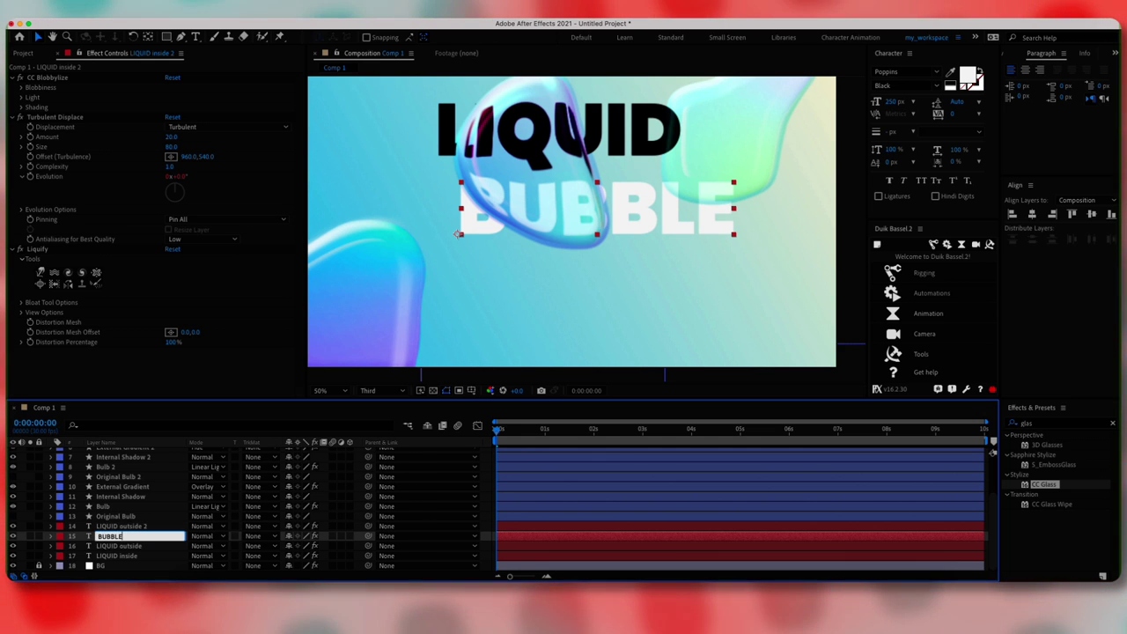
key("Return")
- Rename the LIQUID outside 2 text layer as BUBBLE outside
left_click(148, 526)
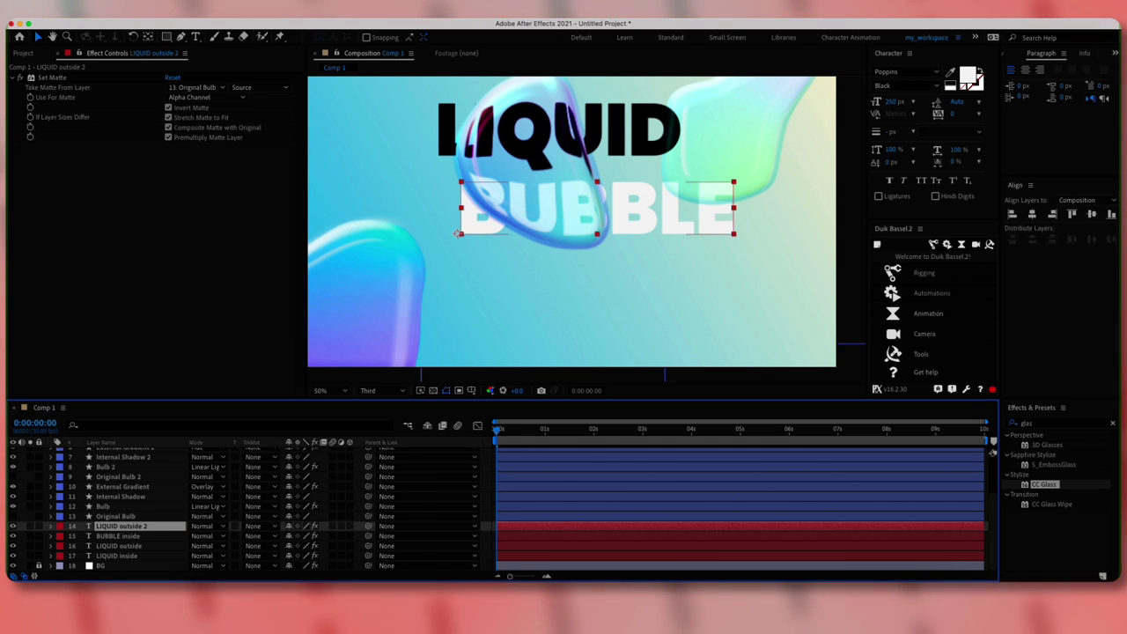
key("Return")
key("ctrl+a")
type("BU")
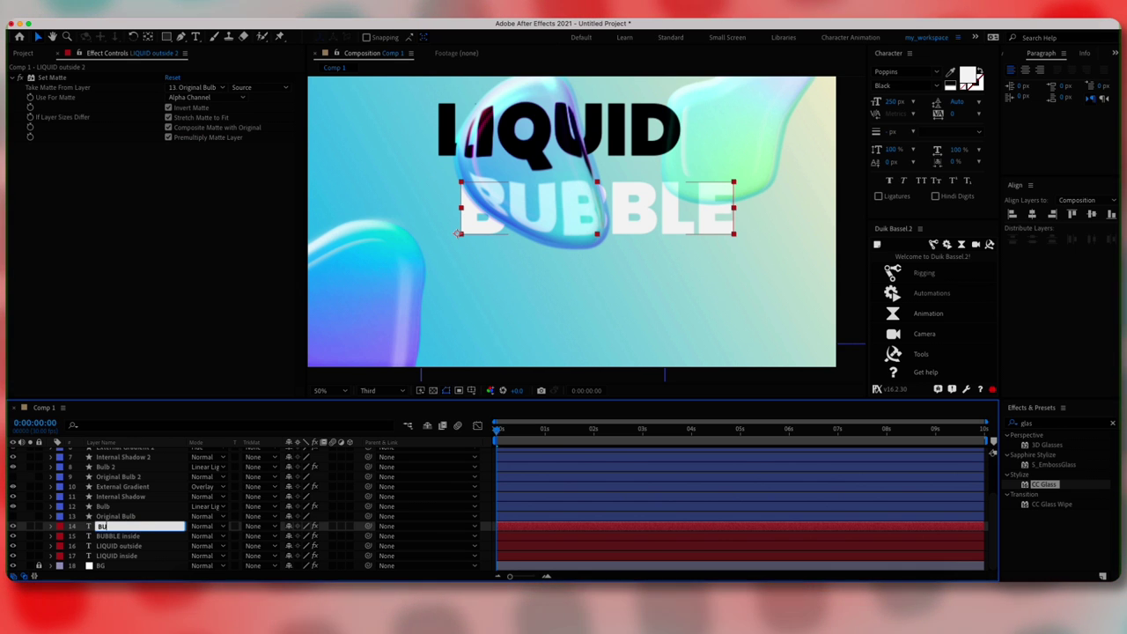
type("BBLE outside")
key("Return")
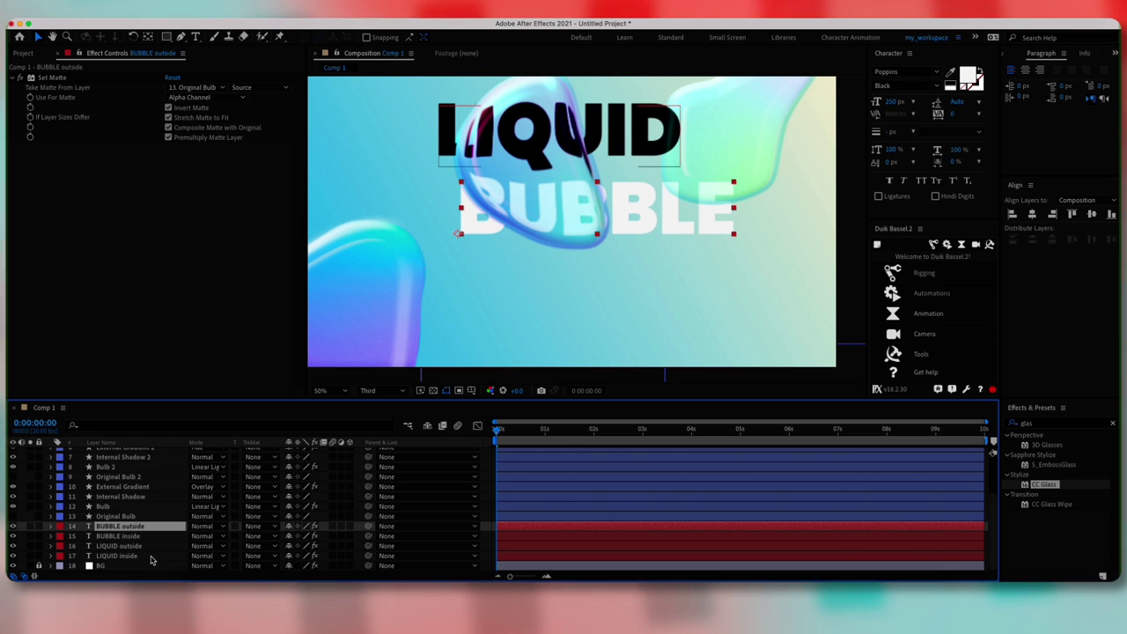
- Duplicate the LIQUID inside layer and add a Set Matte effect to the copy, taking the matte from Original Bulb 2
left_click(149, 559)
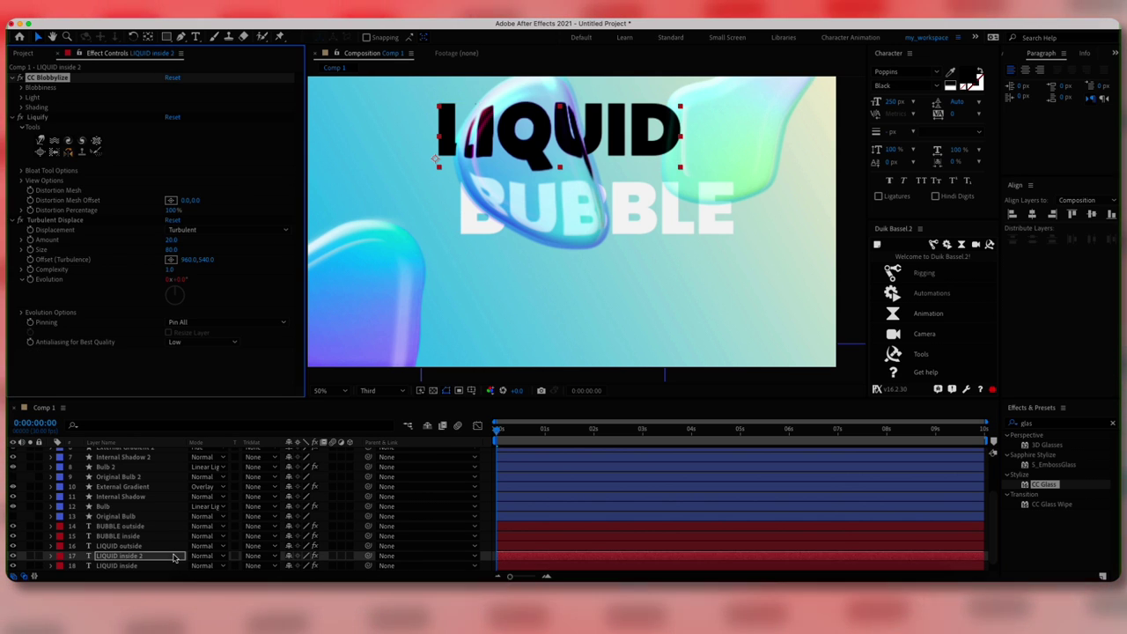
key("ctrl+d")
left_click(1073, 426)
type("set matt")
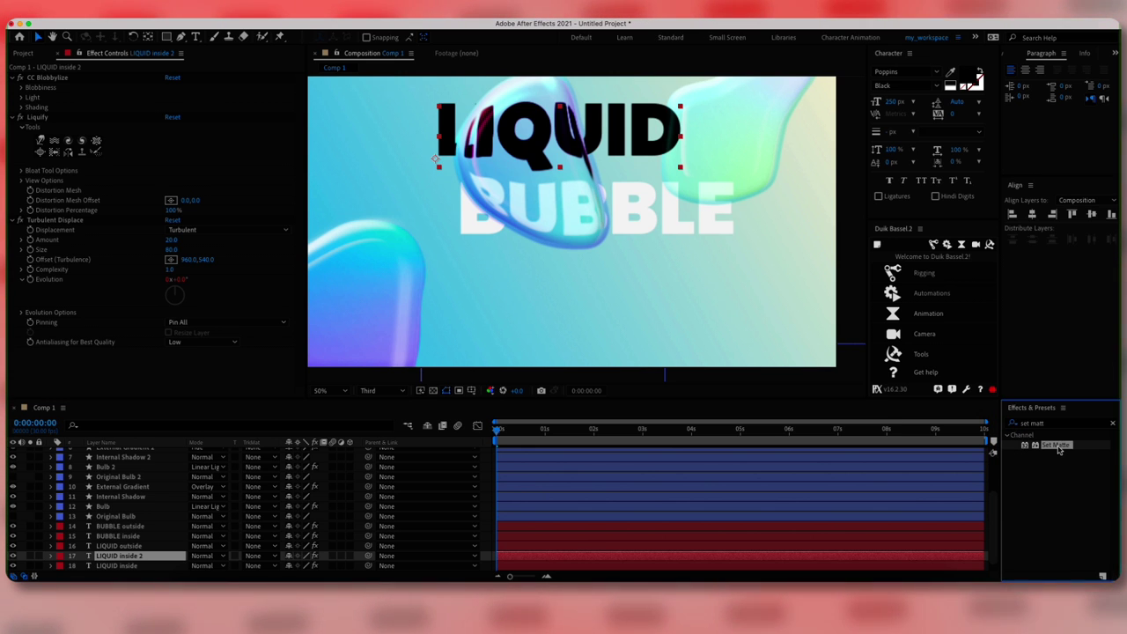
left_click_drag(1057, 445, 19, 203)
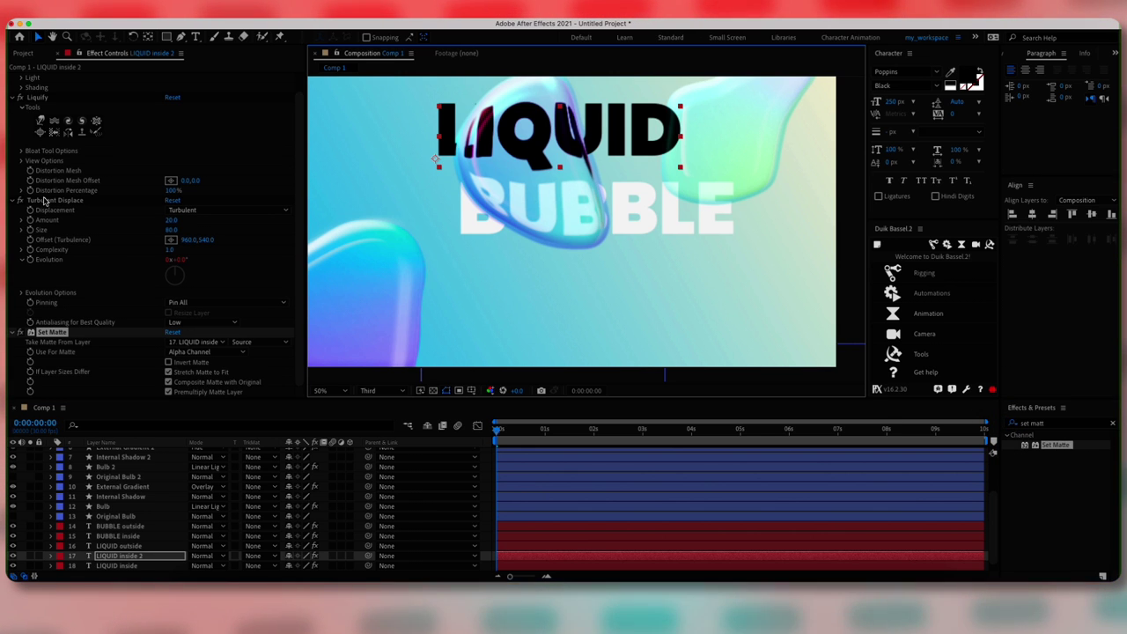
left_click(203, 341)
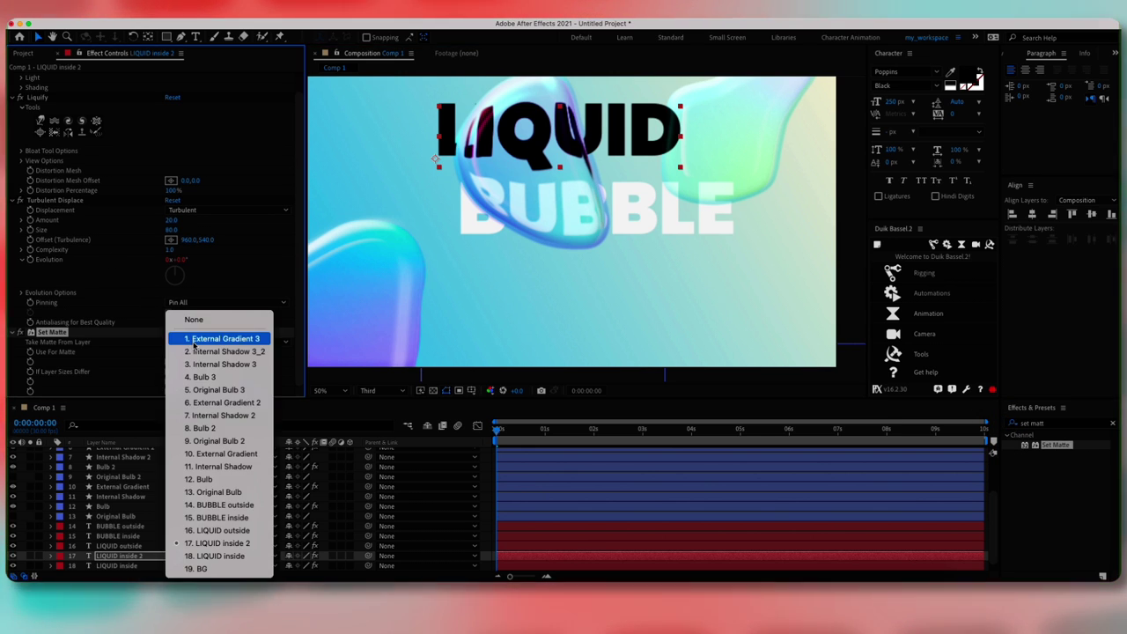
left_click(249, 442)
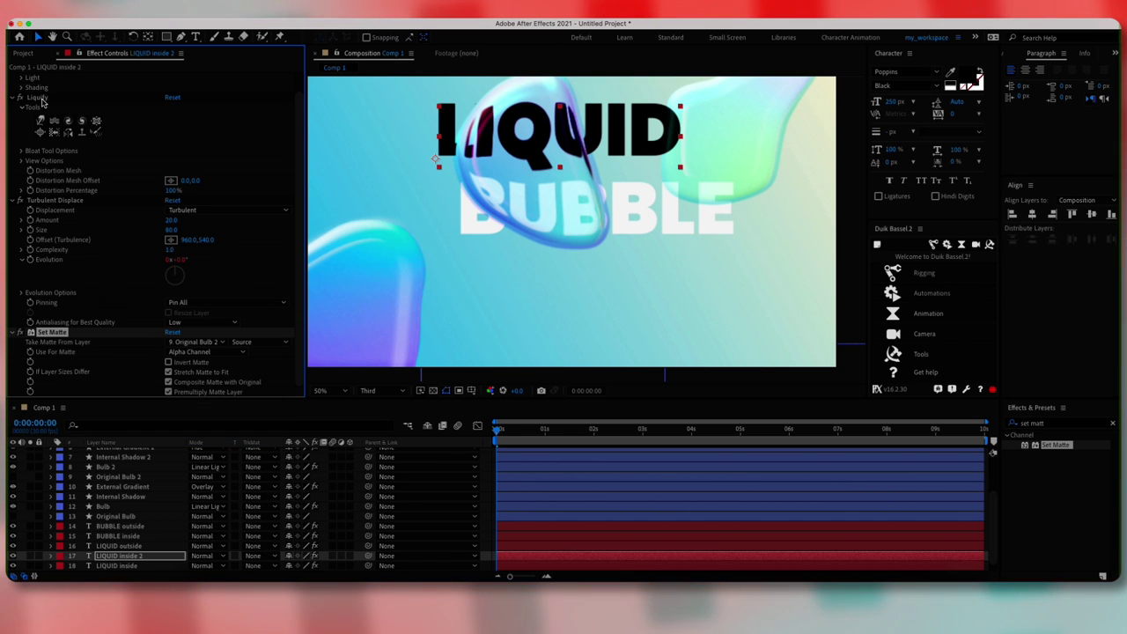
- Remove the copied Liquify effect from LIQUID inside 2 and set its CC Blobbylize blob layer to Original Bulb 2
key("Delete")
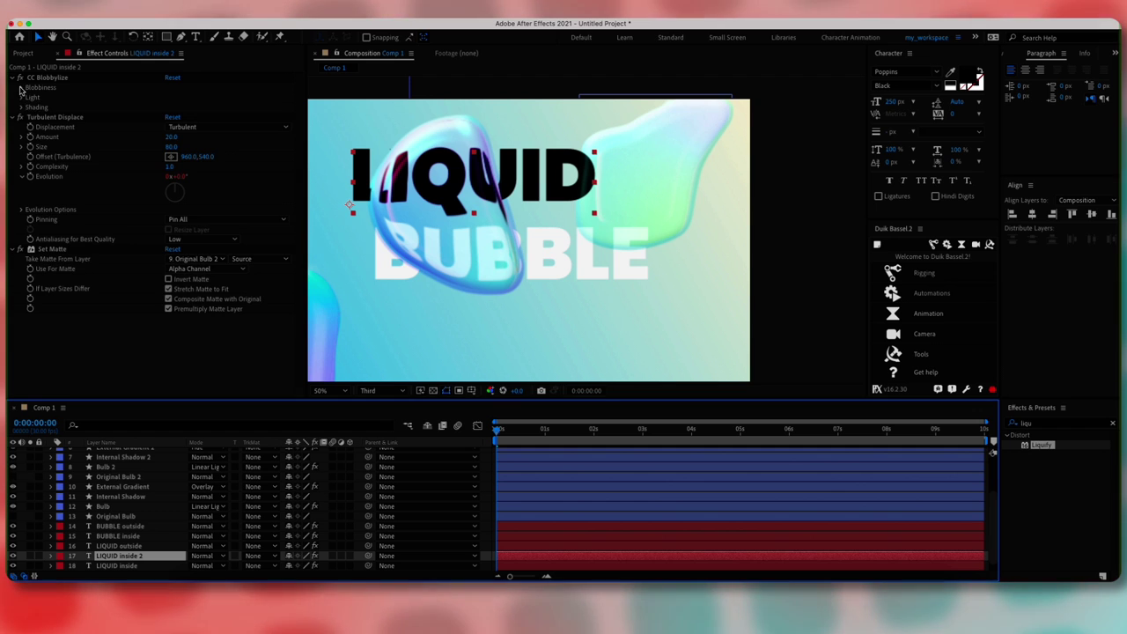
left_click(21, 88)
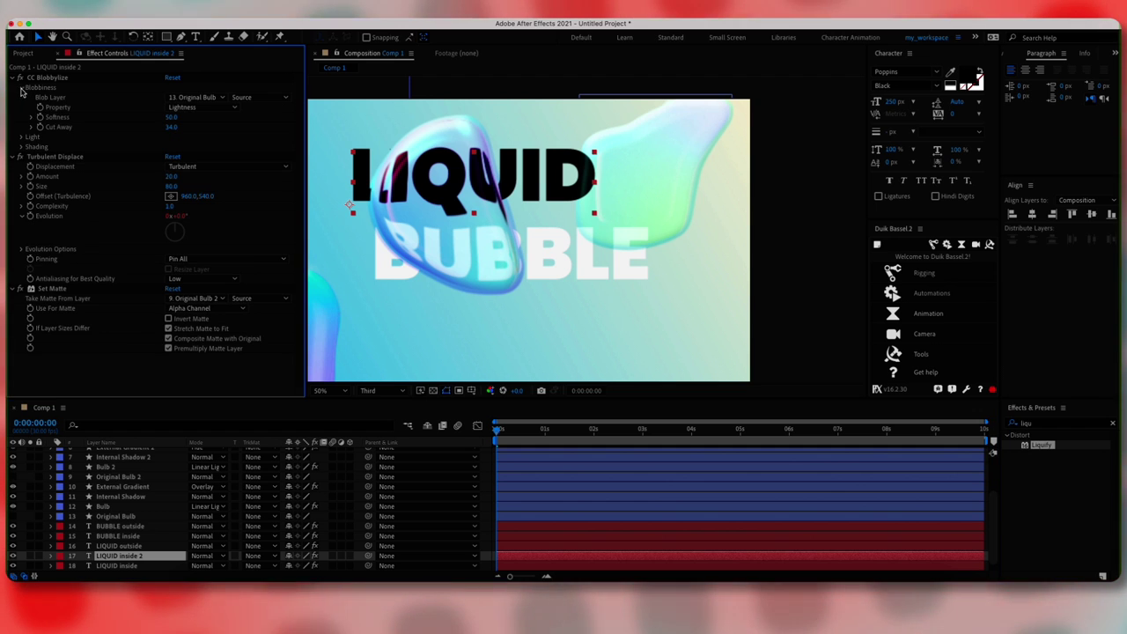
left_click(197, 97)
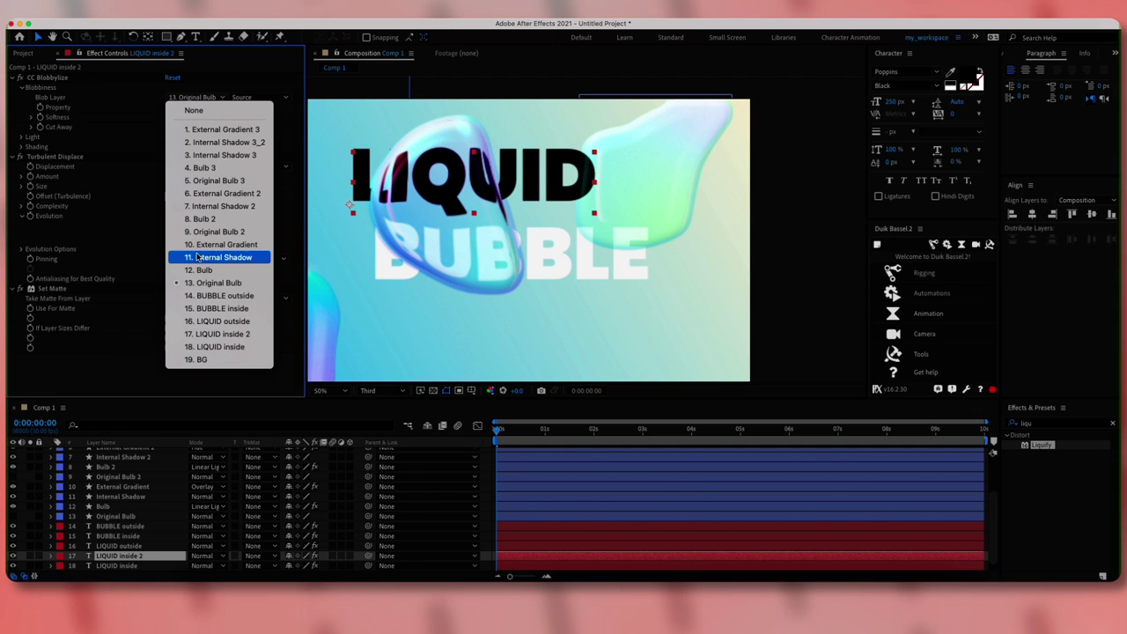
left_click(238, 232)
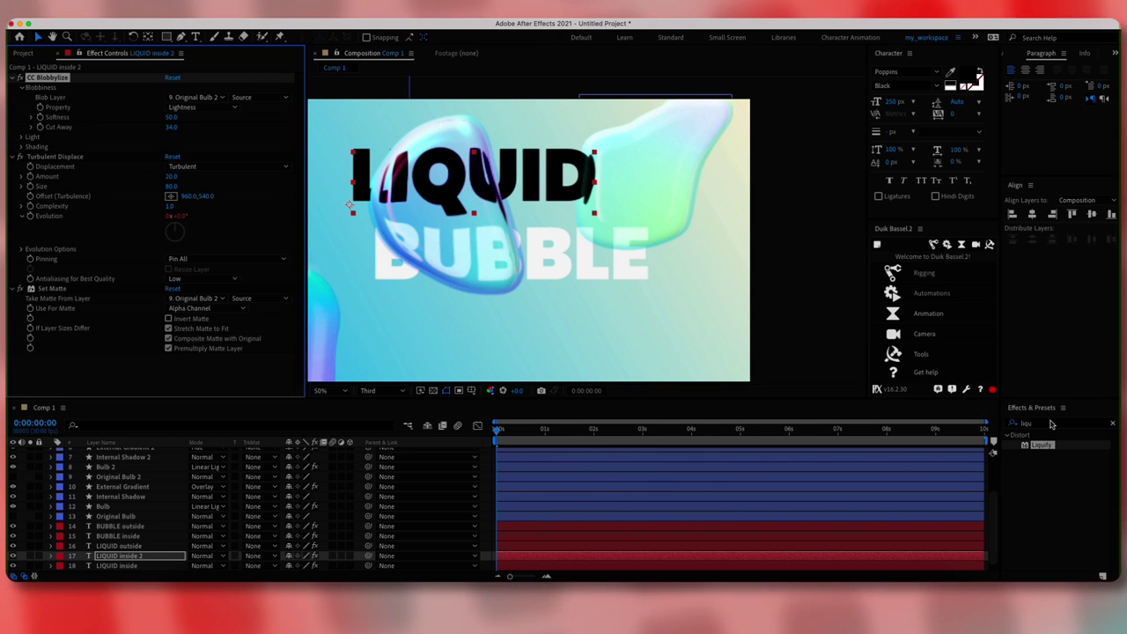
- Add a fresh Liquify effect to LIQUID inside 2 and use its Bloat tool around the letter D at the green bubble's edge
double_click(1043, 447)
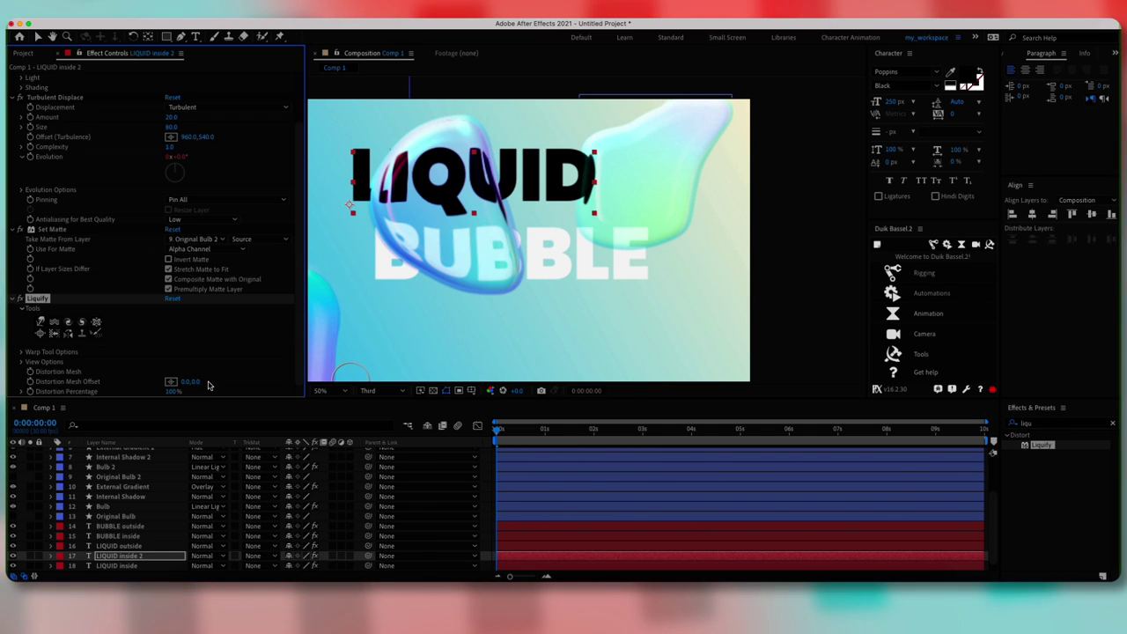
left_click(40, 333)
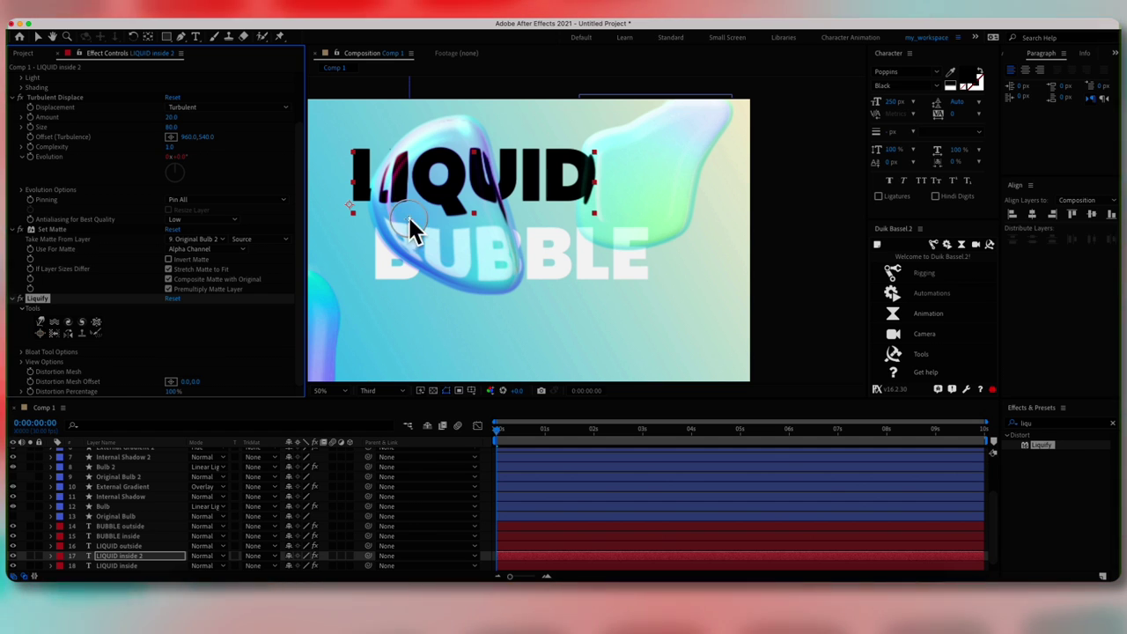
mouse_move(591, 240)
left_mouse_down()
mouse_move(614, 179)
mouse_move(537, 185)
left_mouse_up()
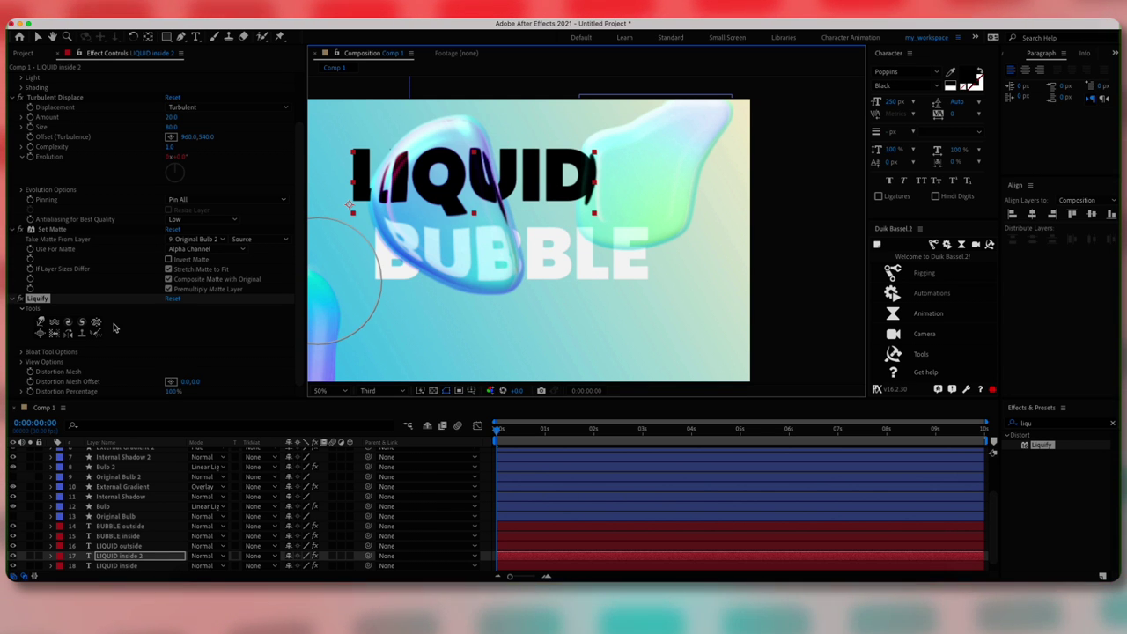
- Add a second Set Matte effect to LIQUID outside, taking the matte from Original Bulb 2 with Invert Matte enabled
scroll(142, 546, "down", 1)
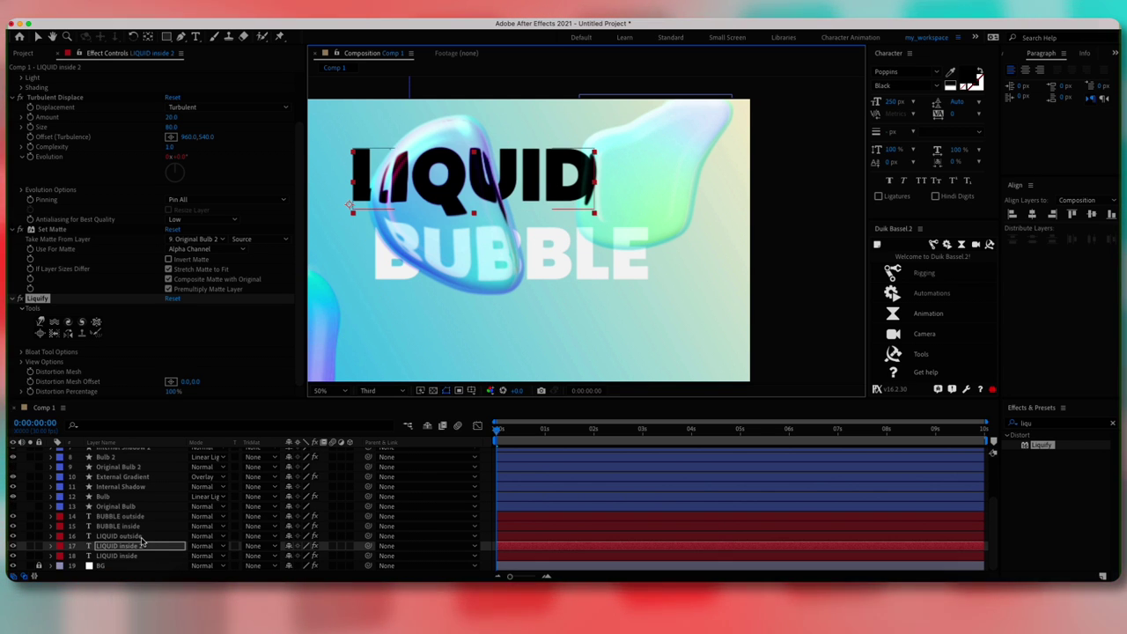
left_click(139, 538)
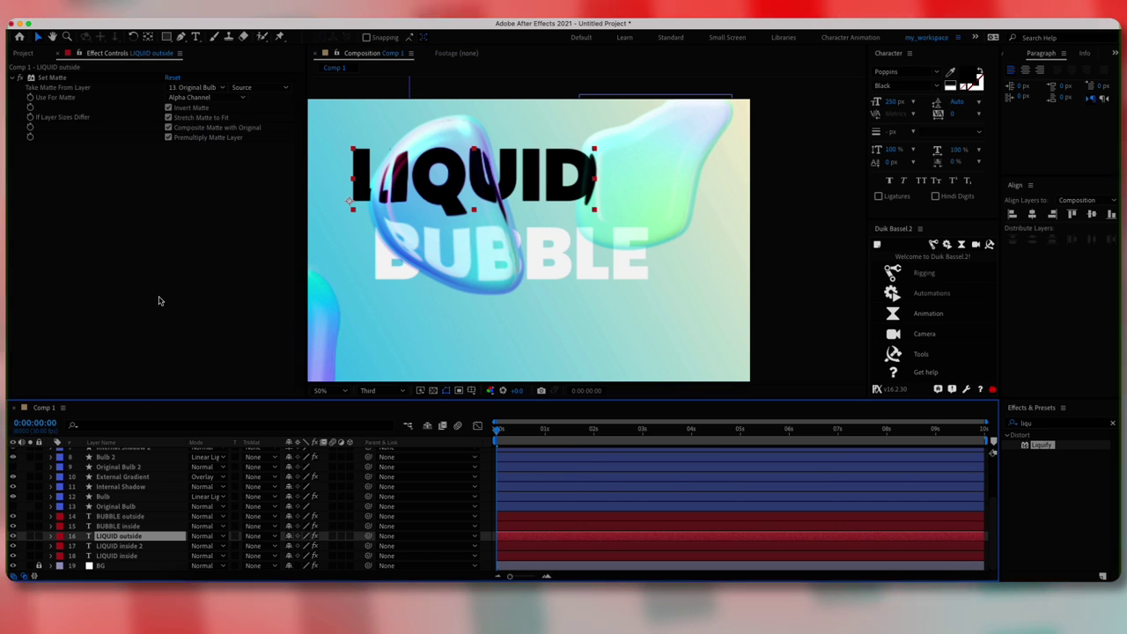
left_click(1057, 424)
type("set matt")
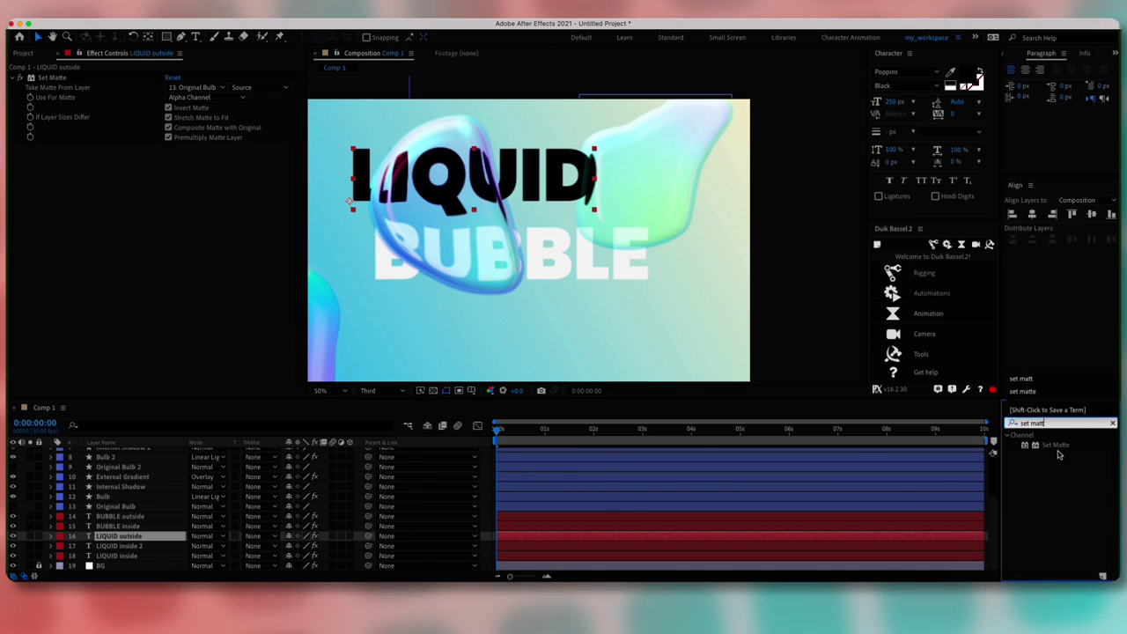
double_click(1057, 446)
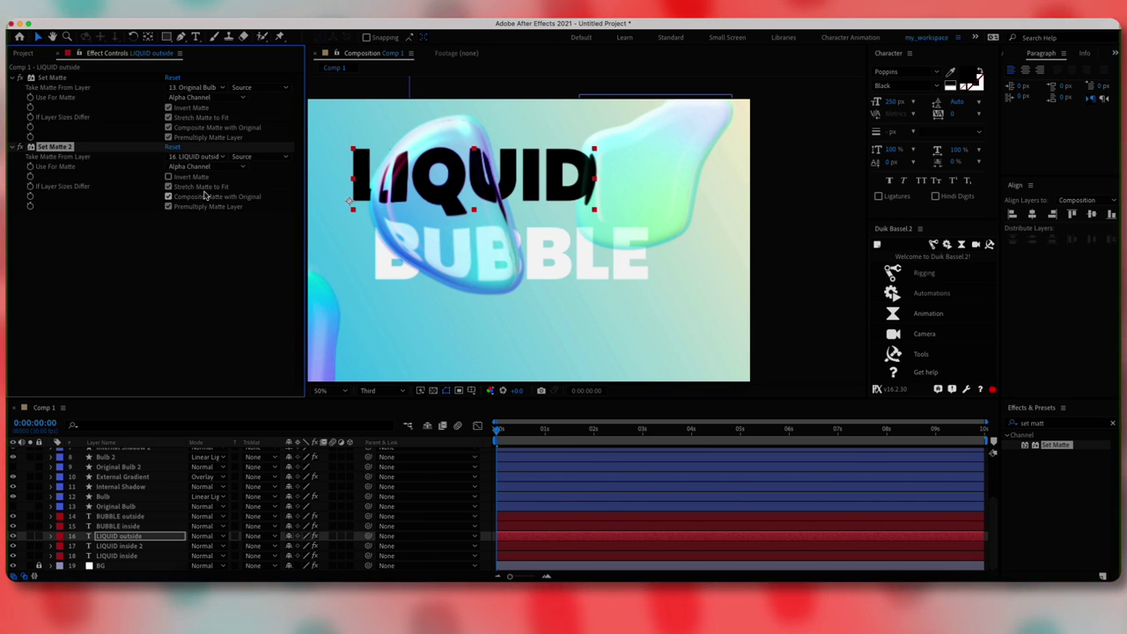
left_click(192, 158)
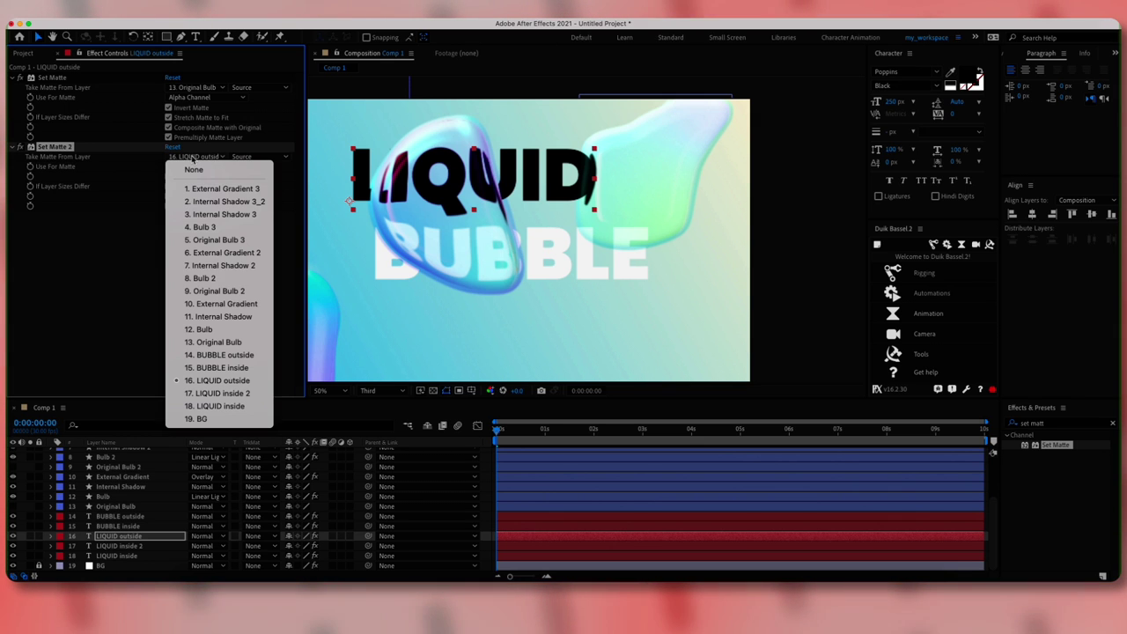
left_click(235, 292)
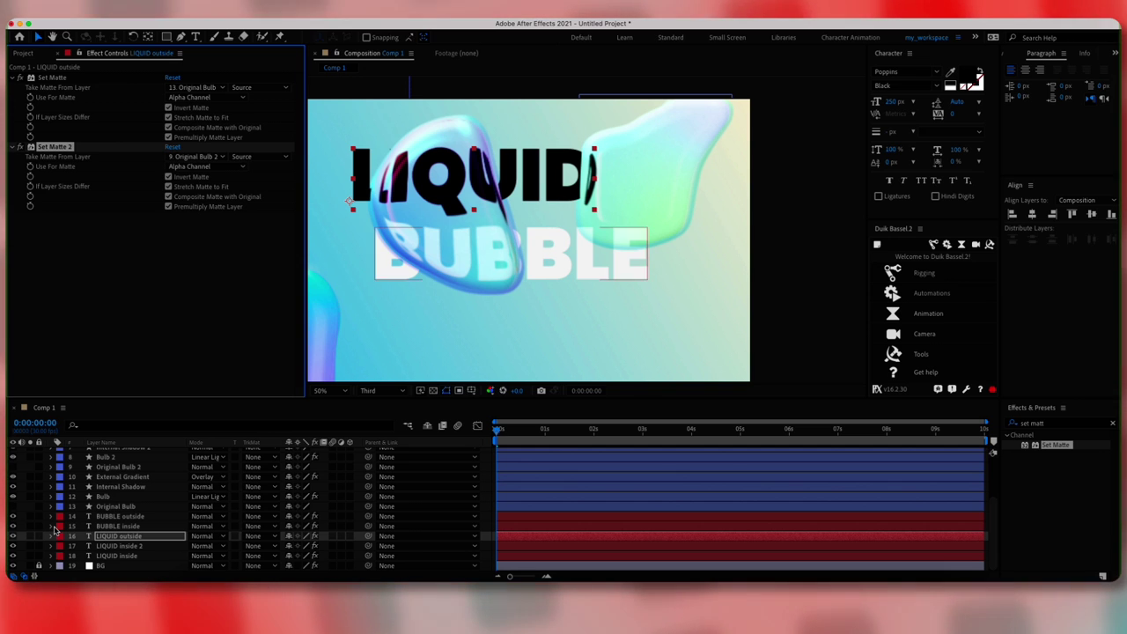
- Duplicate the BUBBLE inside layer and set the copy's CC Blobbylize blob layer to Original Bulb 2
left_click(154, 527)
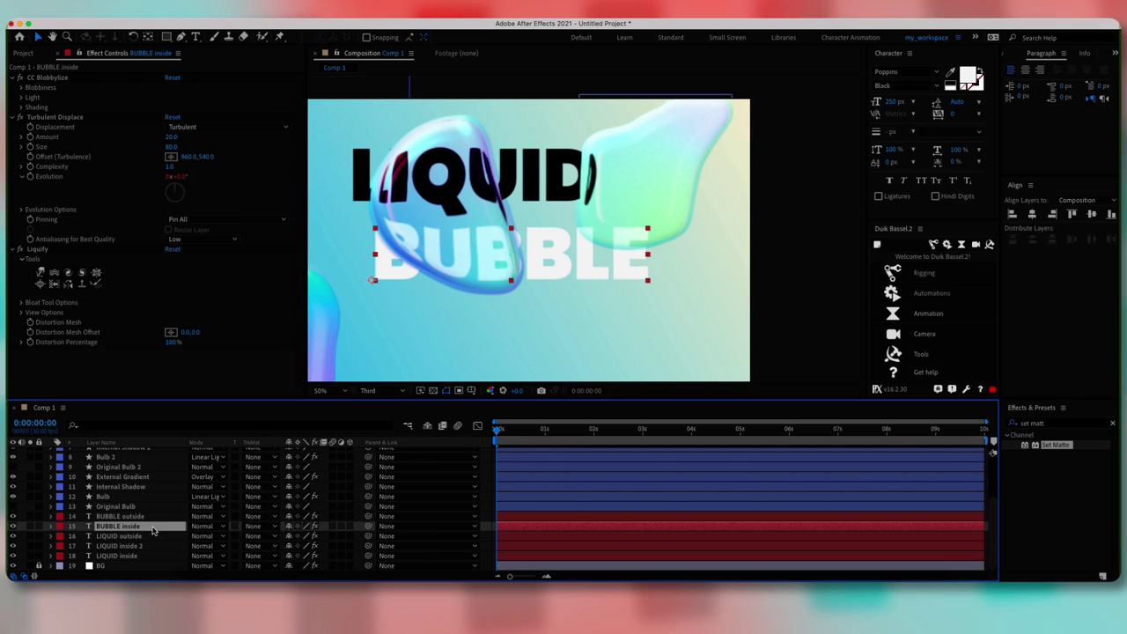
key("super+d")
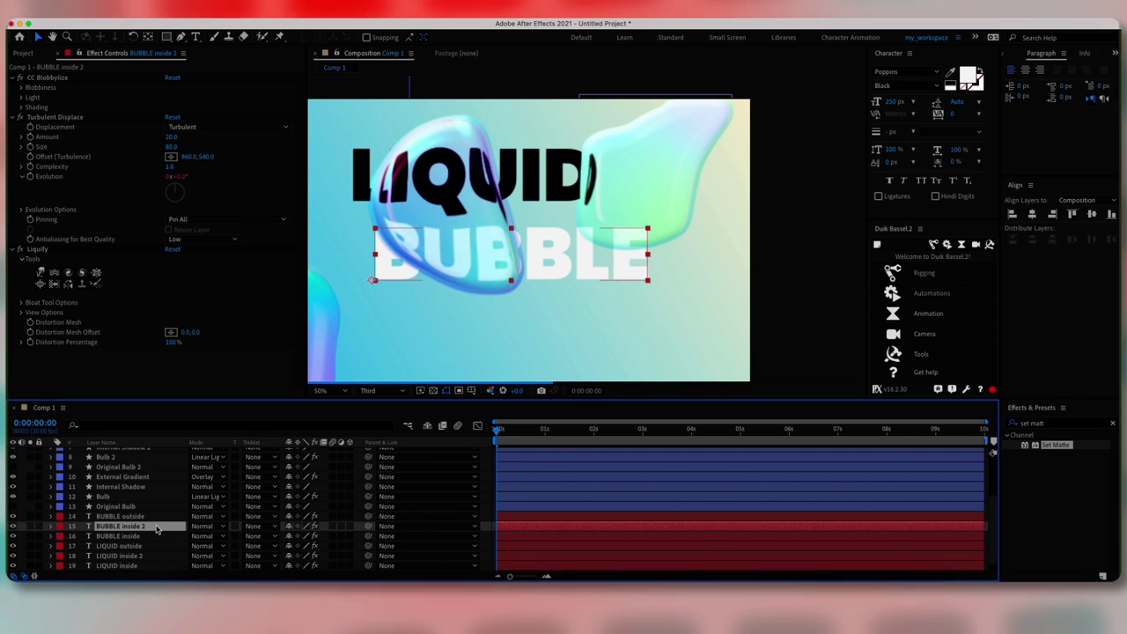
left_click(21, 88)
left_click(192, 97)
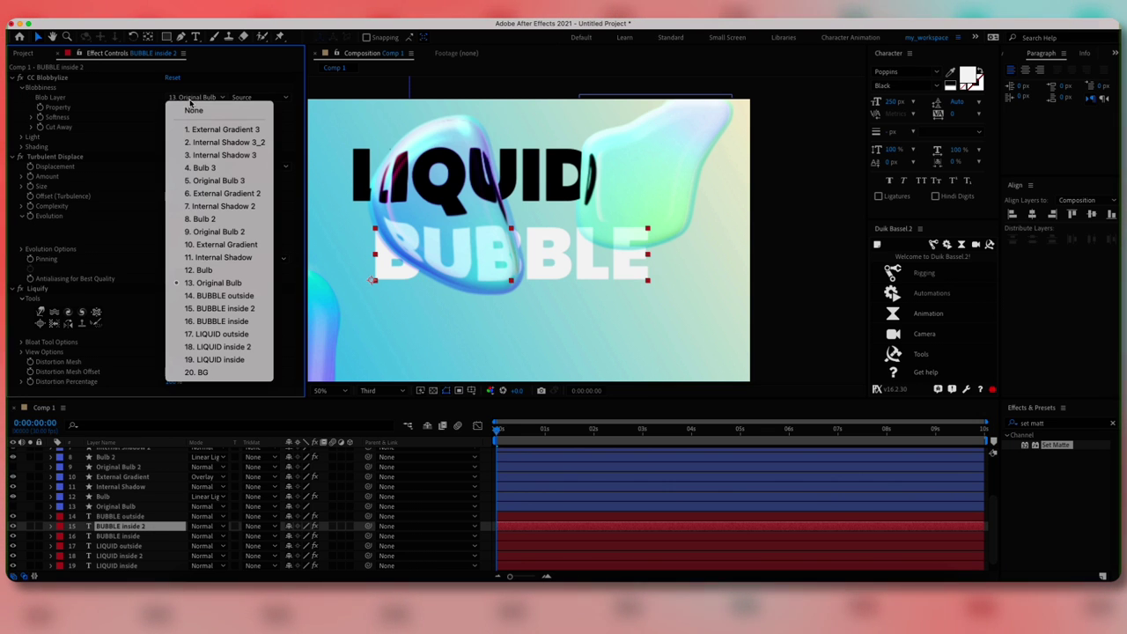
left_click(214, 231)
- Add a Set Matte effect to BUBBLE inside 2, taking the matte from Original Bulb 2
left_click(1052, 422)
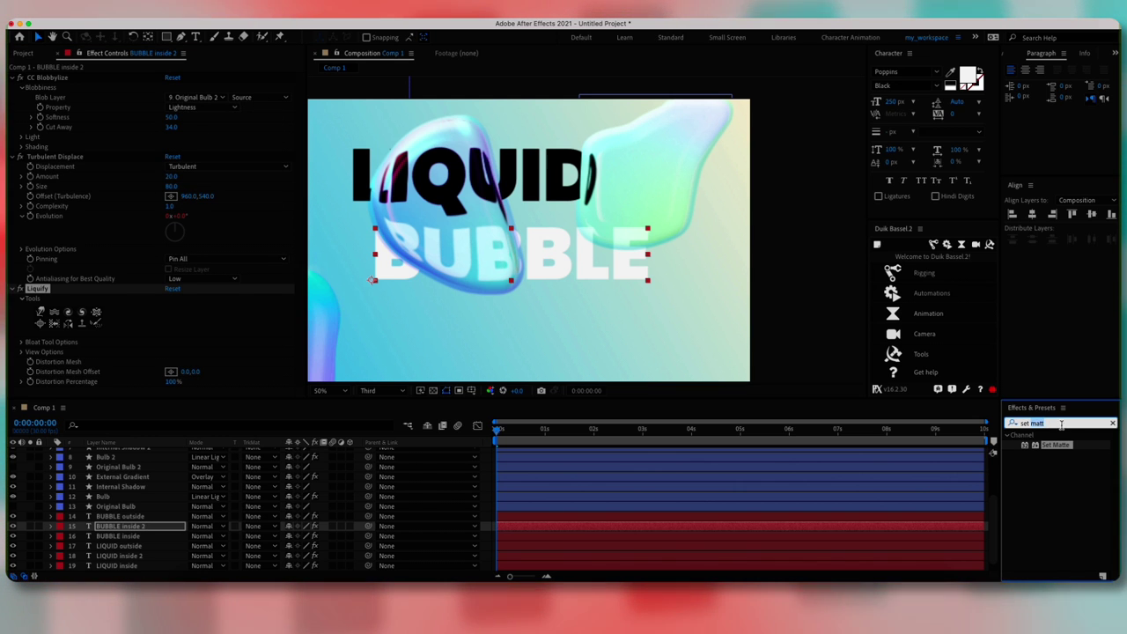
double_click(1062, 447)
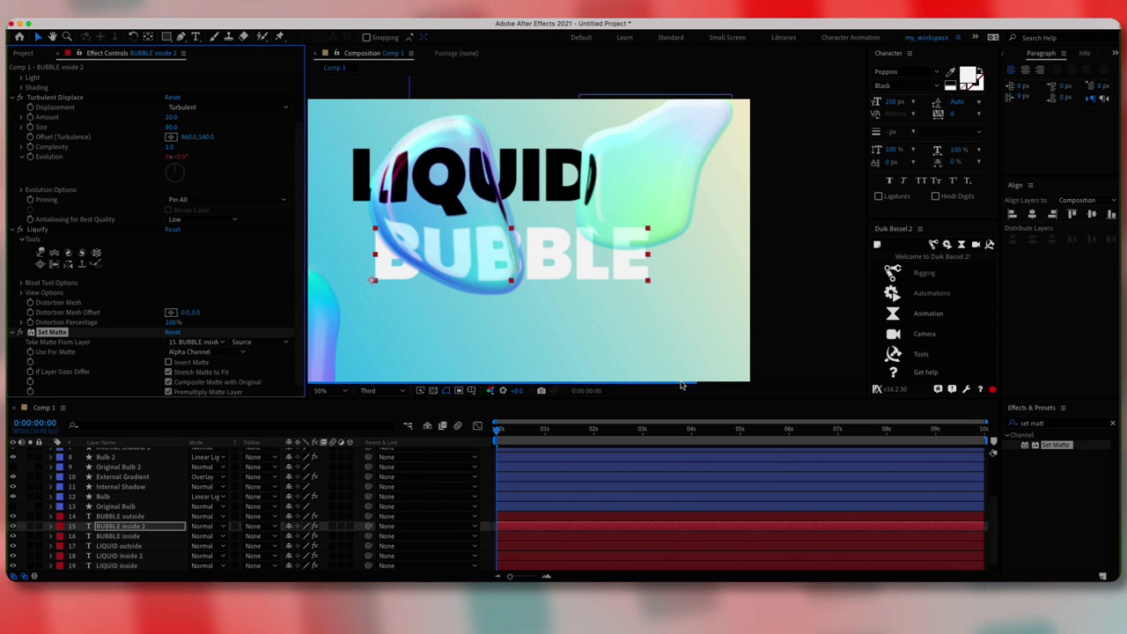
left_click(185, 346)
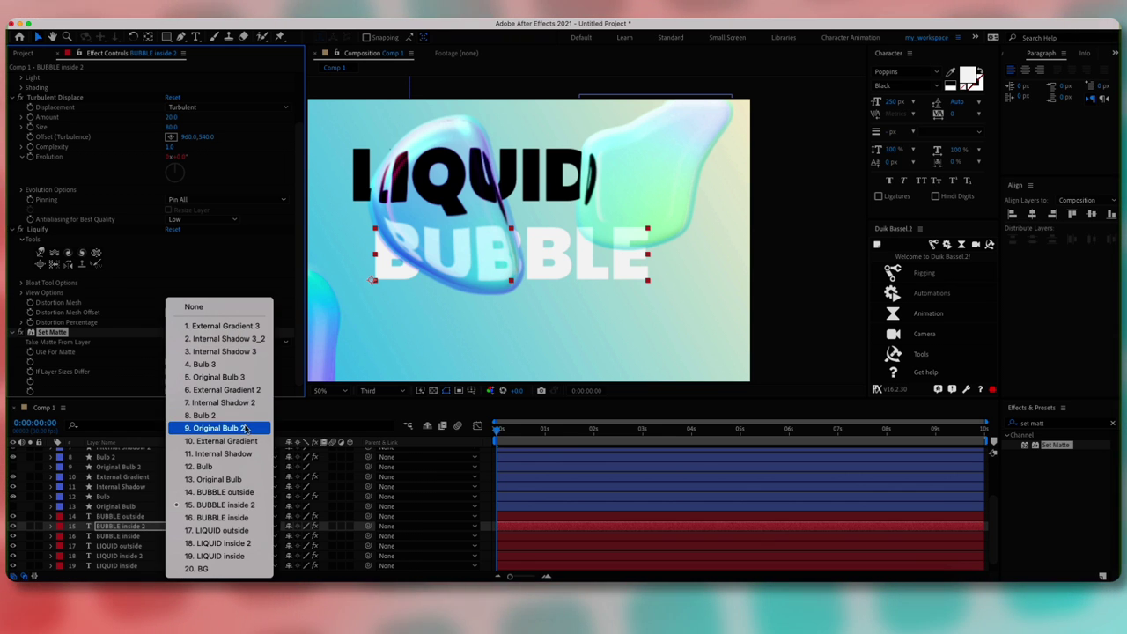
left_click(212, 429)
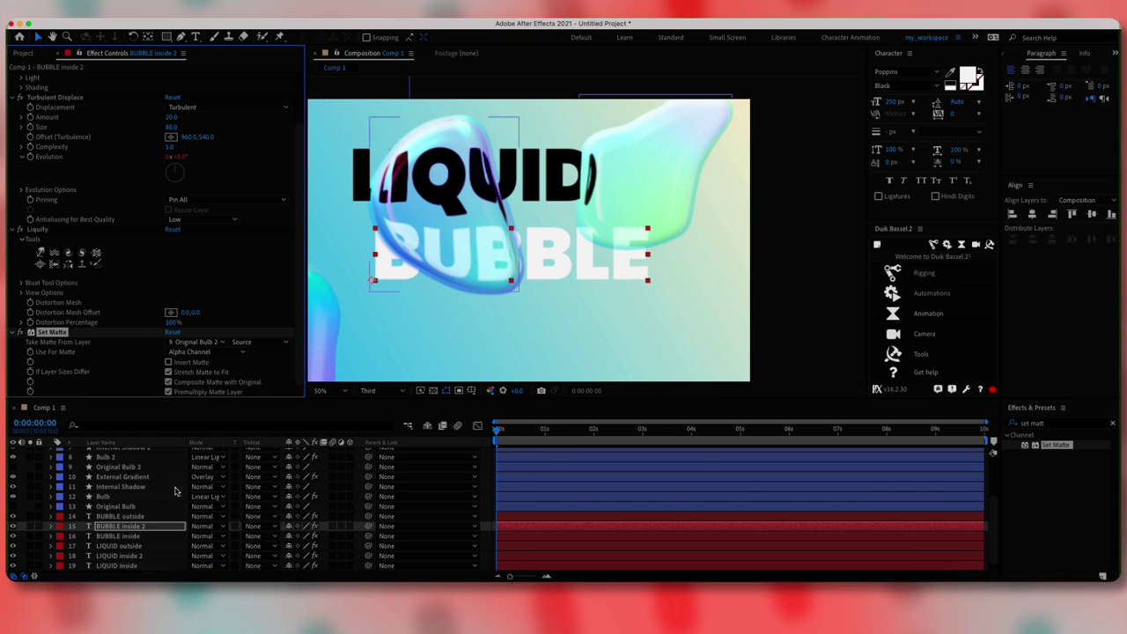
- Replace the Liquify effect on BUBBLE inside 2 with a fresh one and activate its Bloat tool
left_click(53, 230)
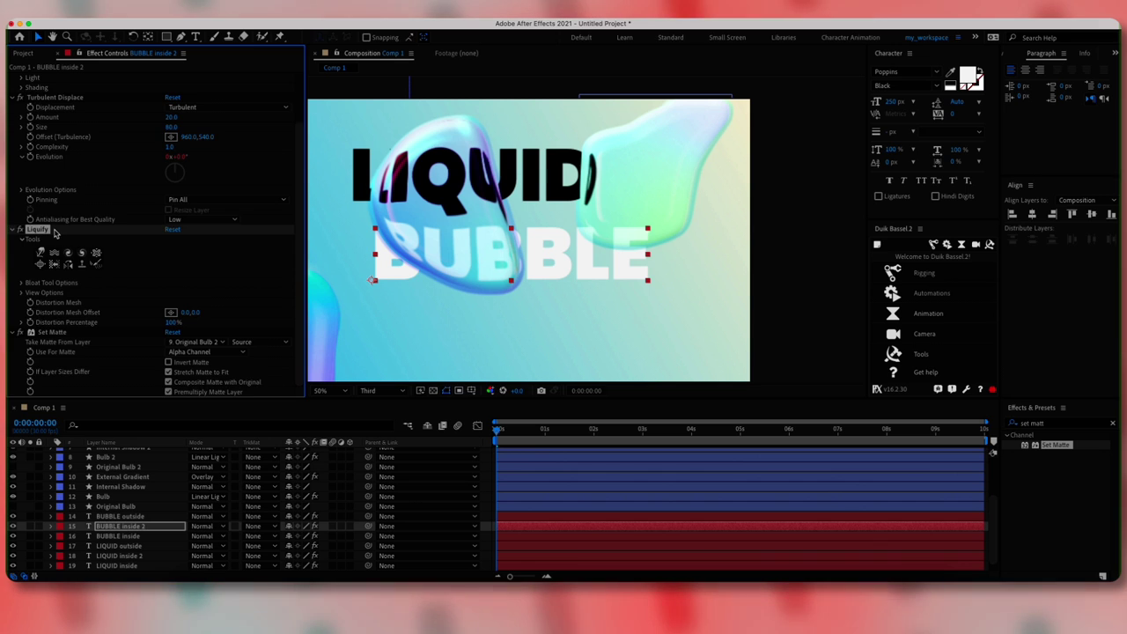
key("Delete")
left_click(1076, 424)
type("liqu")
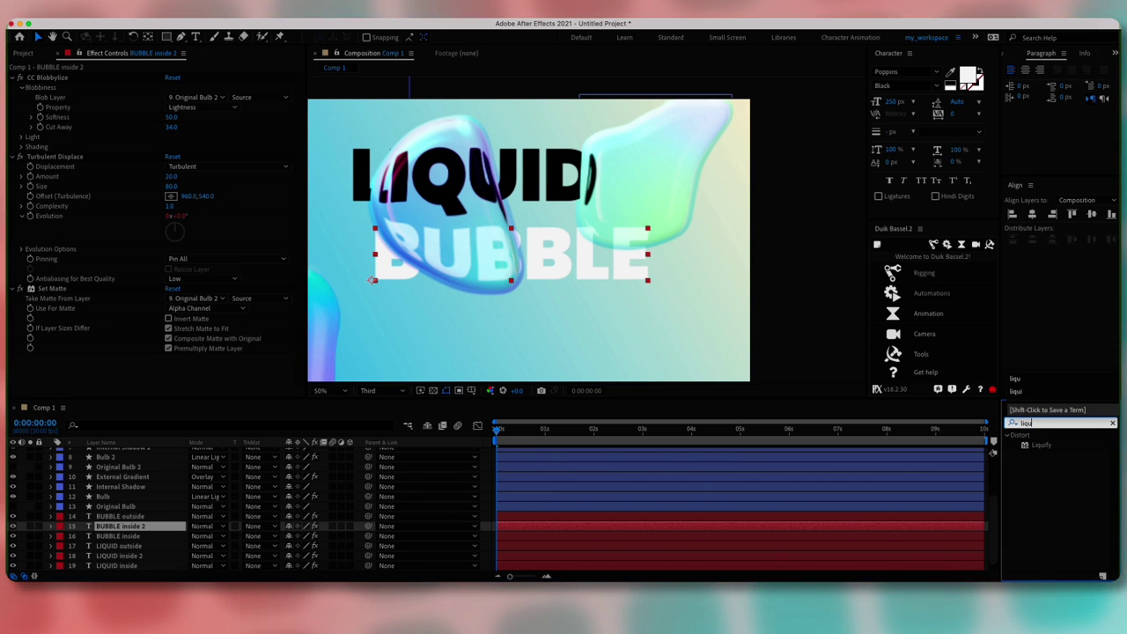
double_click(1038, 445)
left_click(40, 334)
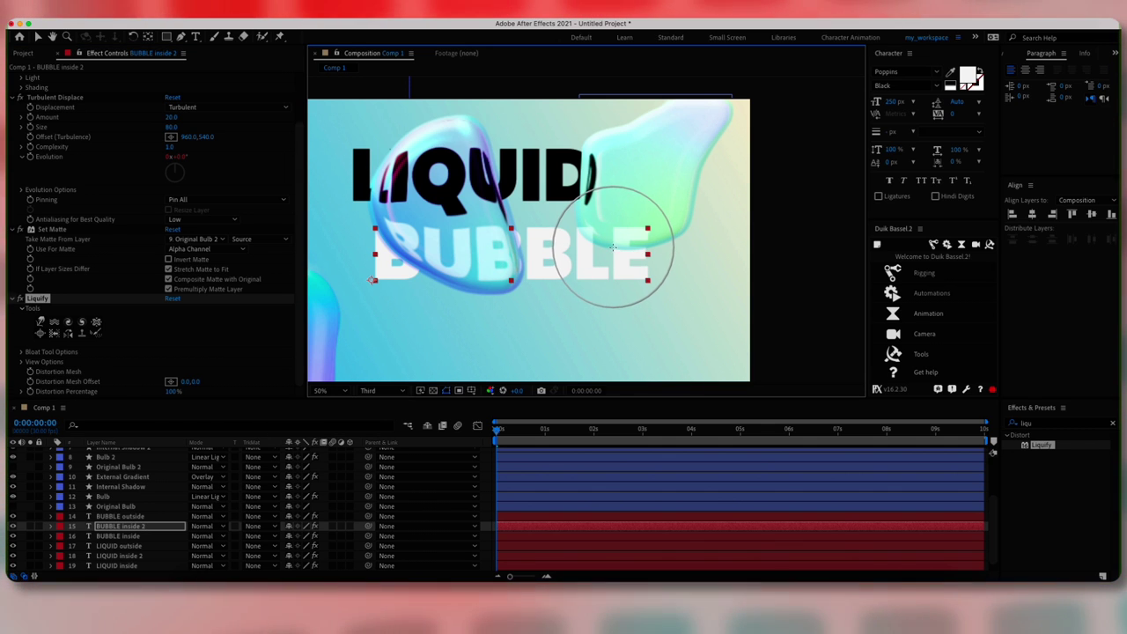
- Duplicate the Set Matte effect on BUBBLE outside and set the copy to take its matte from Original Bulb 2
left_click(147, 517)
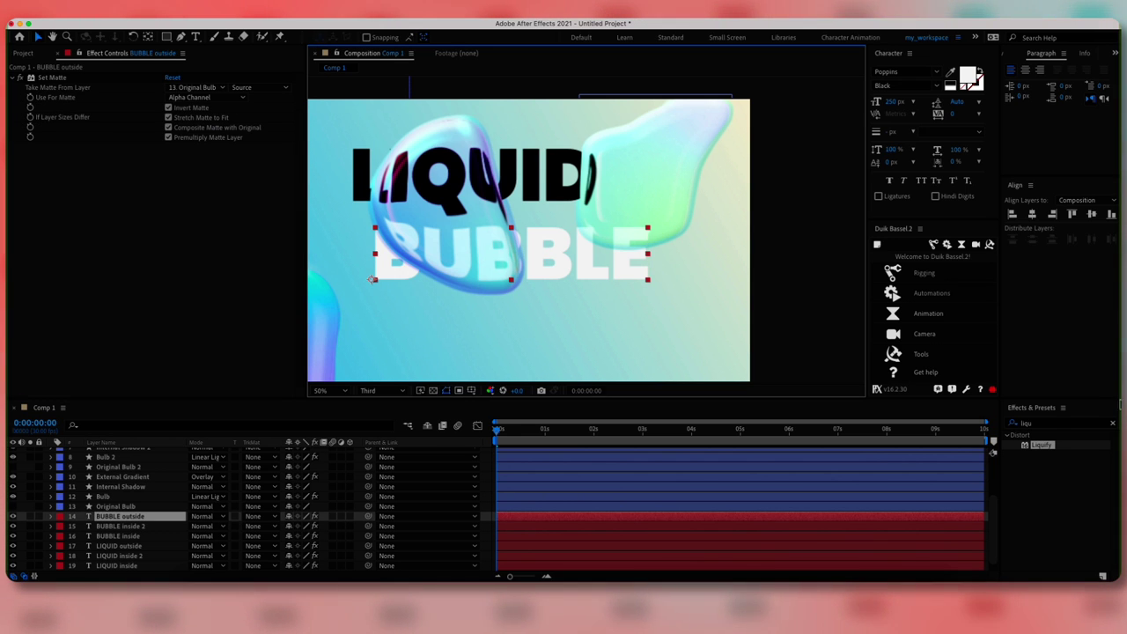
left_click(52, 77)
key("ctrl+d")
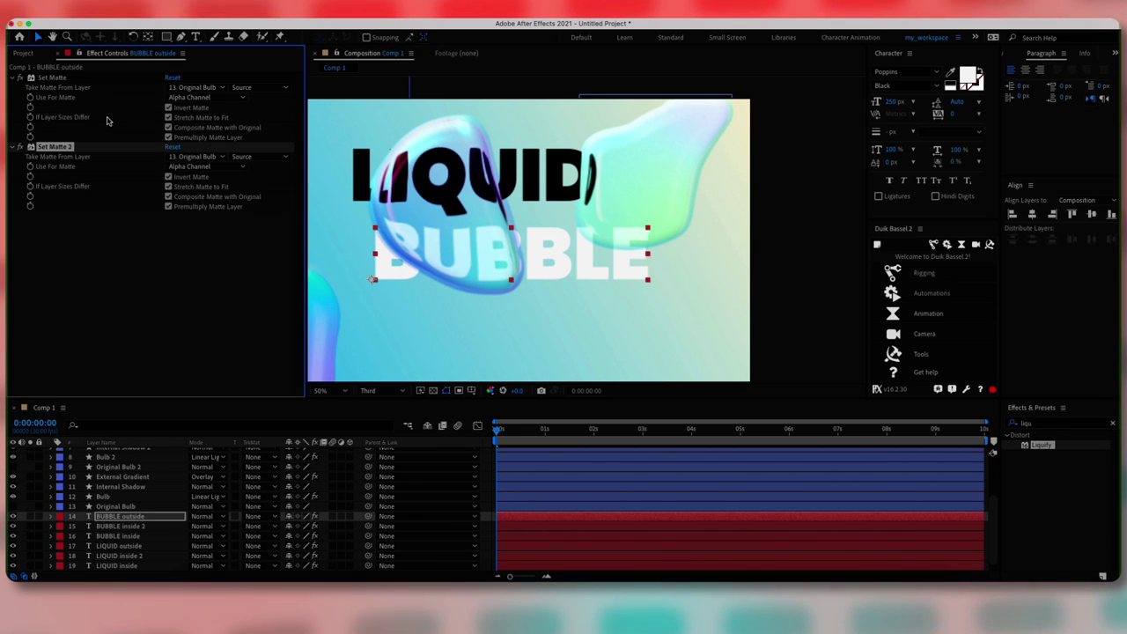
left_click(198, 157)
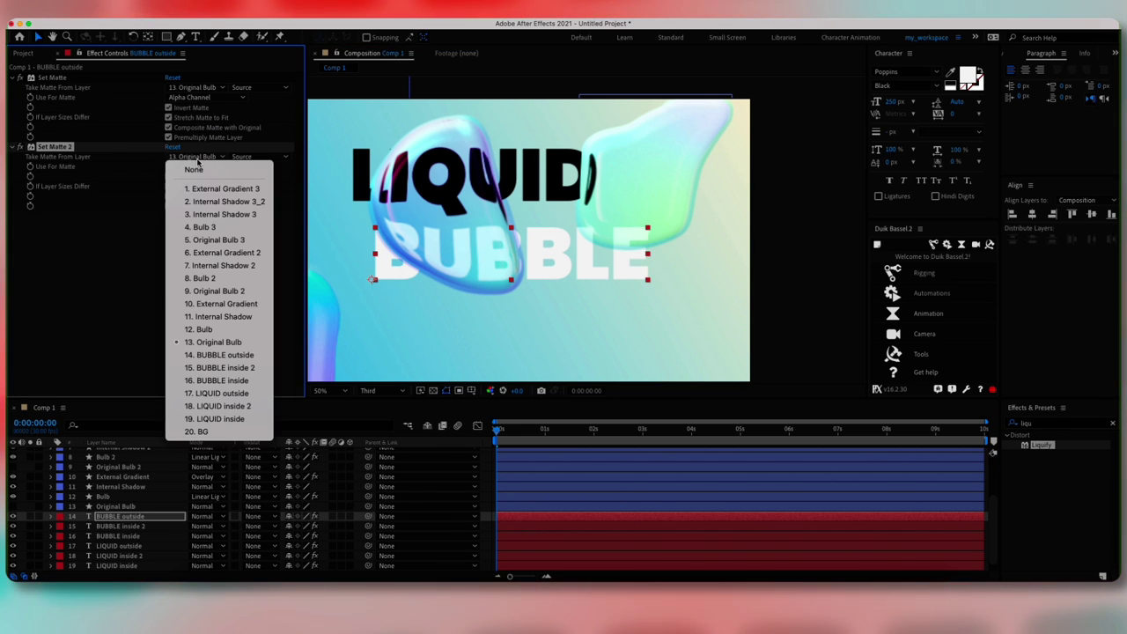
left_click(219, 291)
- Use the Liquify effect on BUBBLE inside 2 to bloat the letters beneath the green bubble
key("ctrl+Down")
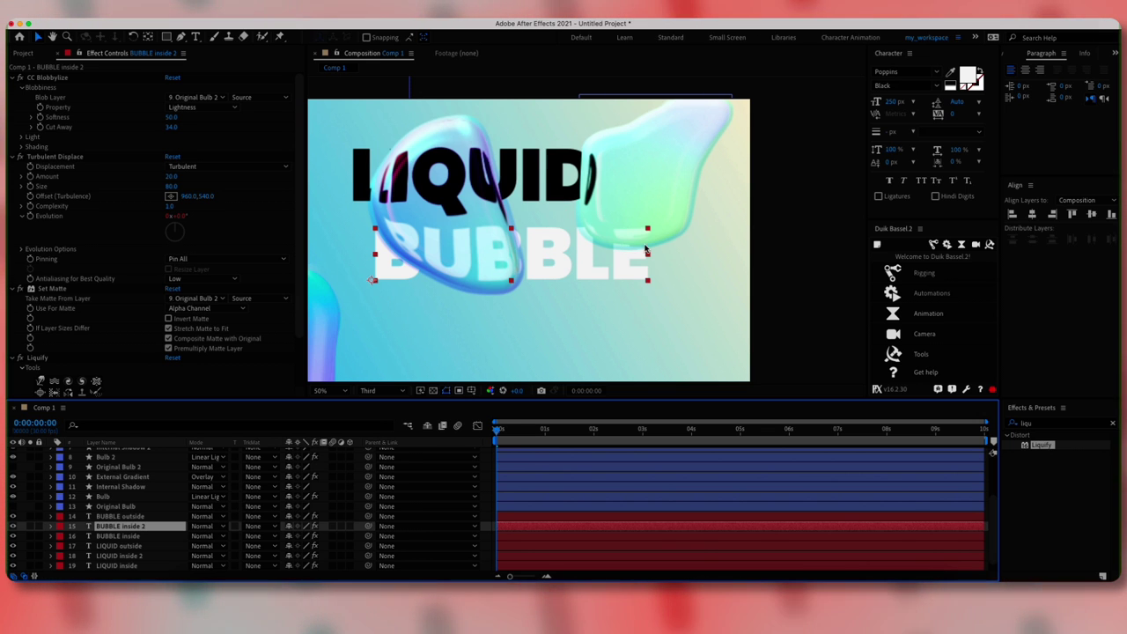
left_click(34, 358)
scroll(132, 265, "down", 2)
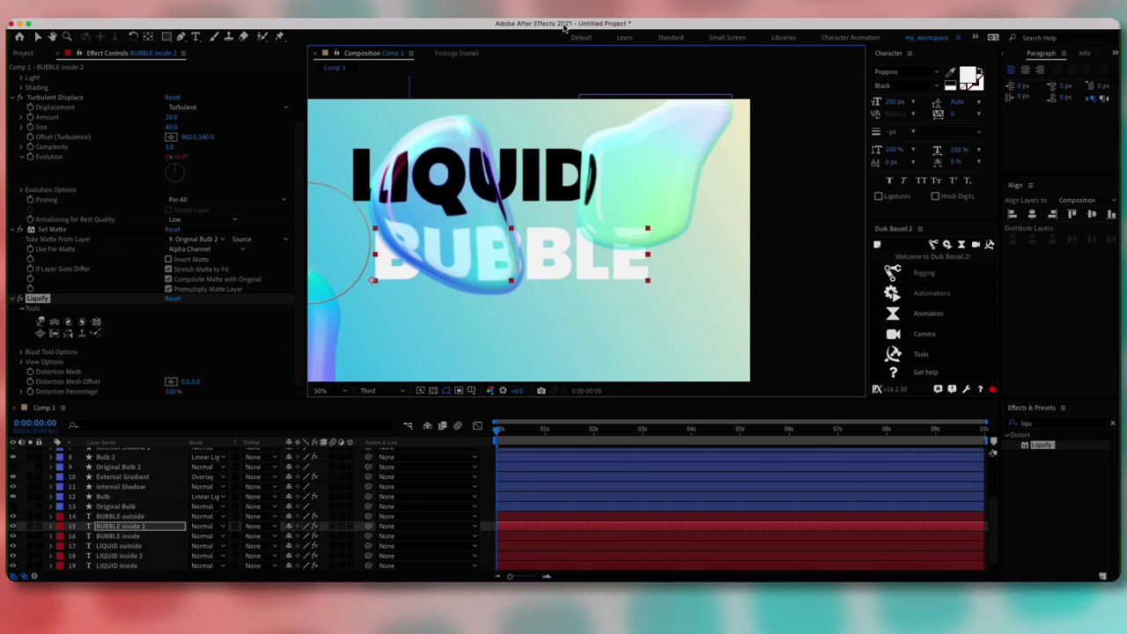
left_click_drag(547, 245, 664, 229)
key("shift+/")
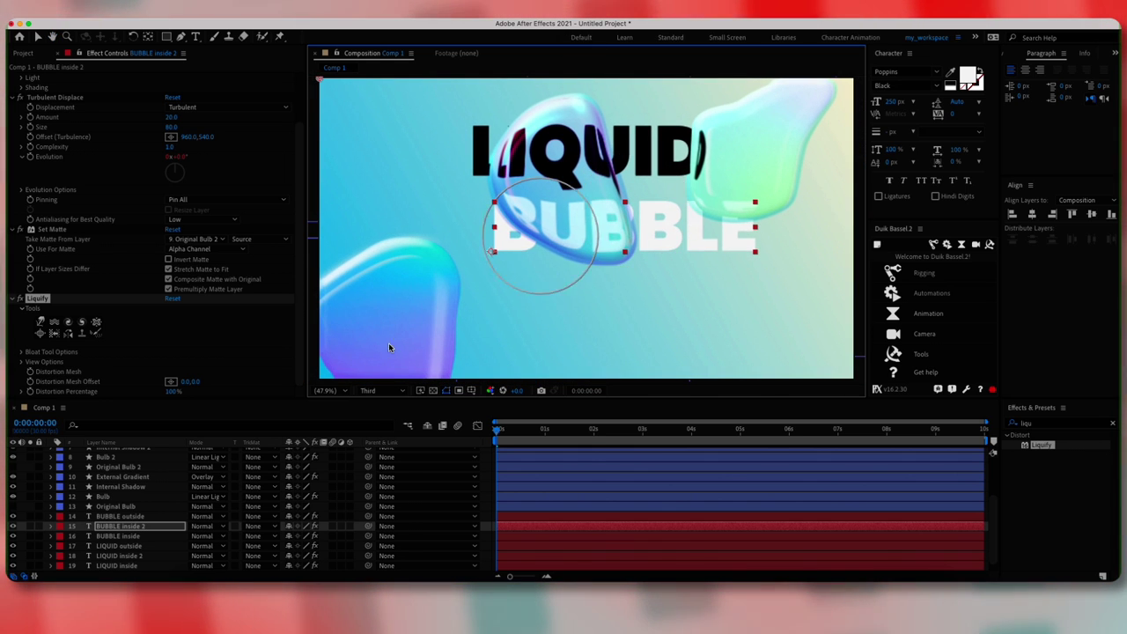
- Parent External Gradient 2, Internal Shadow 2 and Bulb 2 to the Original Bulb 2 layer
left_click(147, 516)
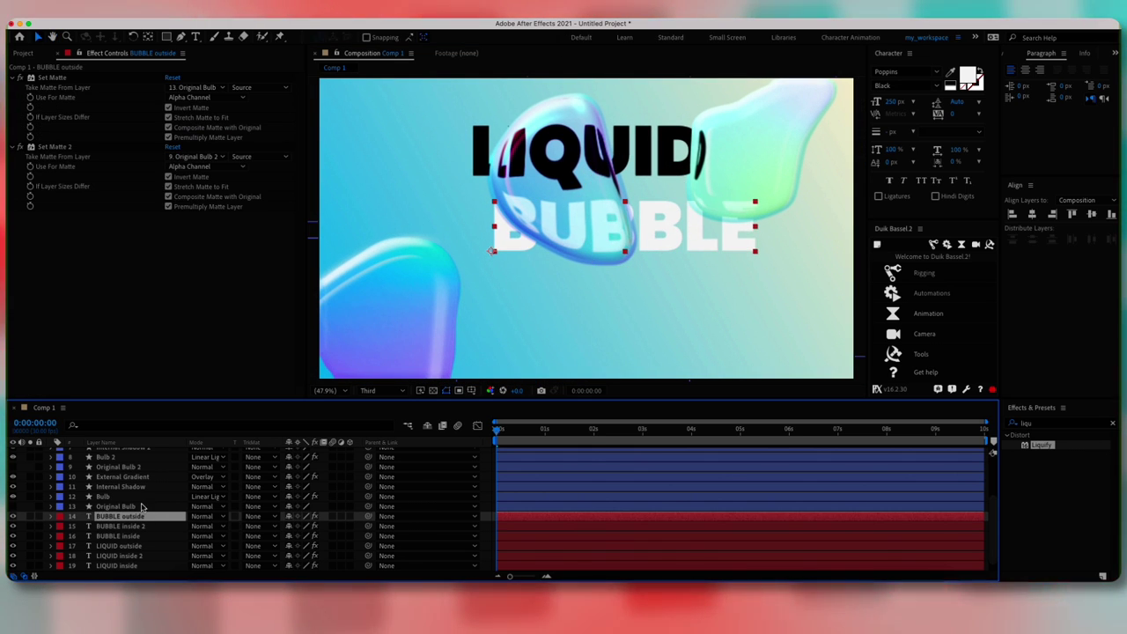
scroll(154, 517, "up", 3)
scroll(158, 517, "down", 3)
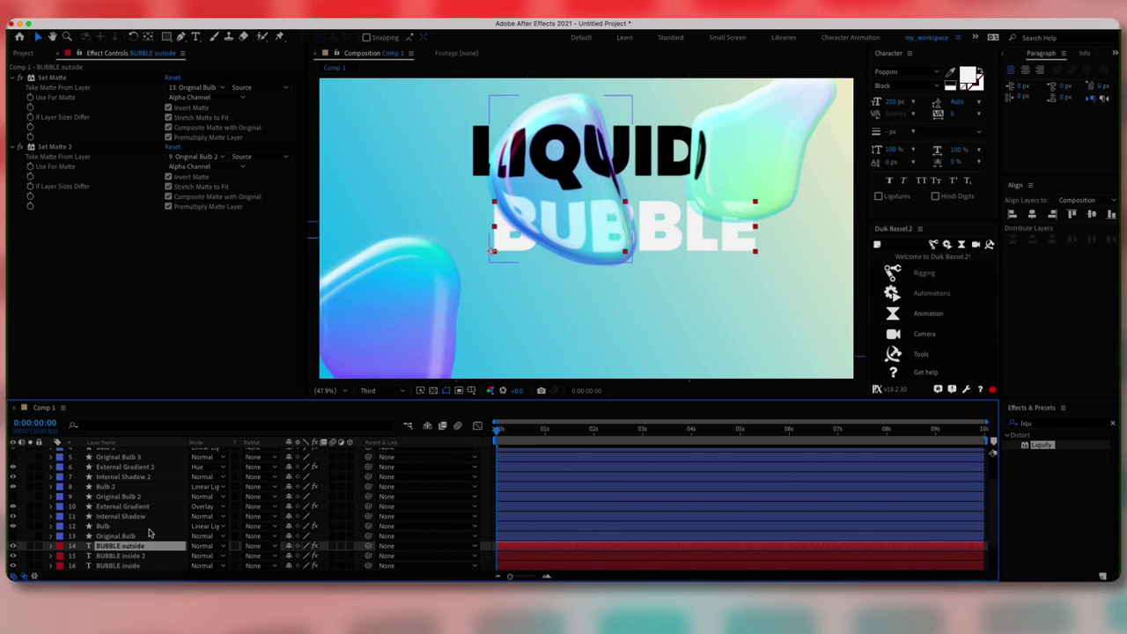
left_click(141, 535)
scroll(136, 527, "up", 4)
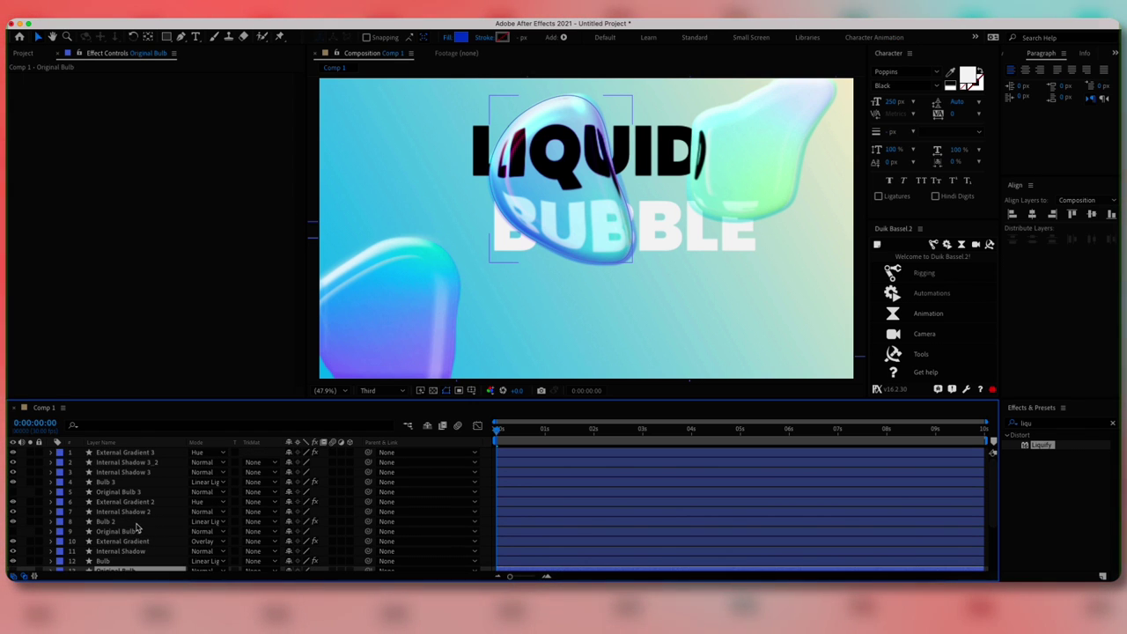
left_click(137, 521)
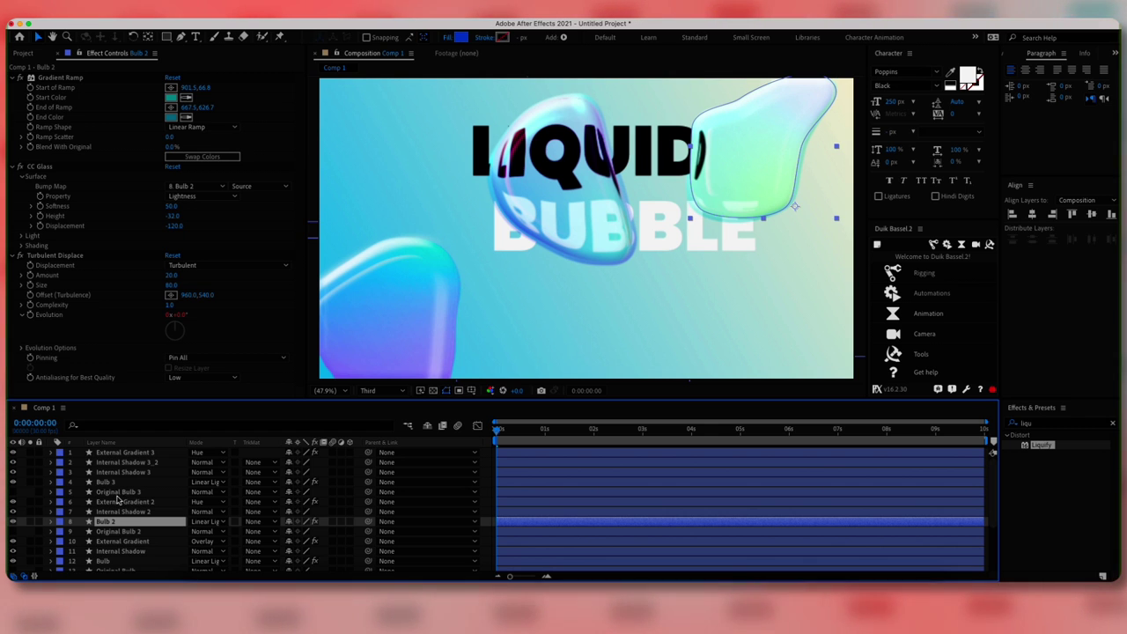
left_click(128, 511)
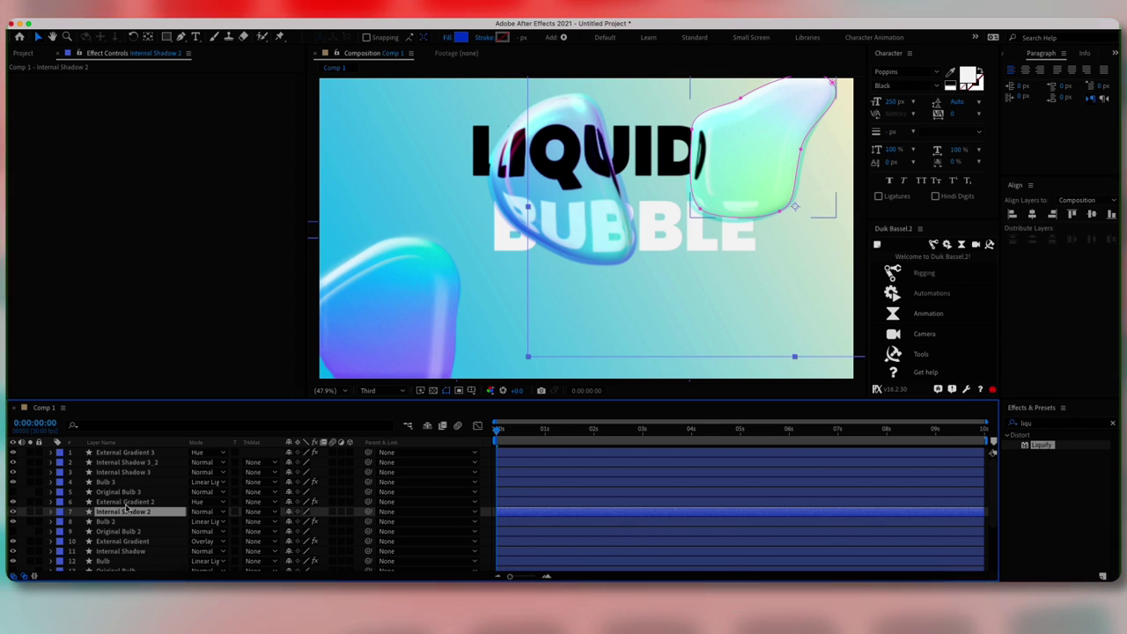
left_click(110, 521, "shift")
left_click(123, 501, "shift")
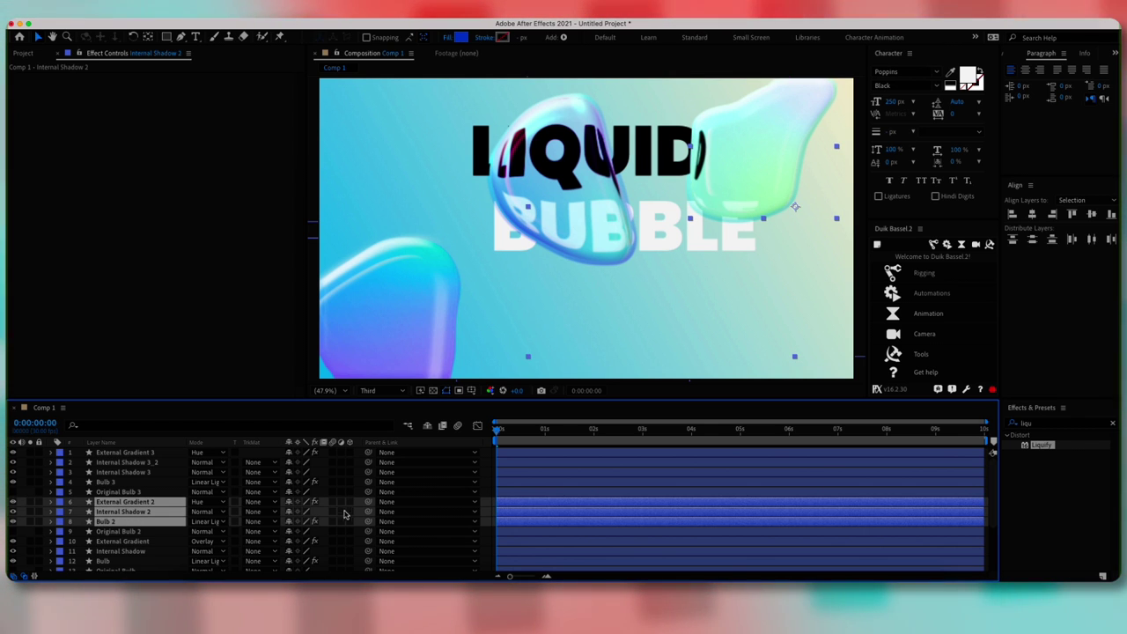
left_click_drag(123, 539, 125, 533)
- Add Position keyframes to Original Bulb 2 at the start and the end of the composition
left_click(127, 533)
key("p")
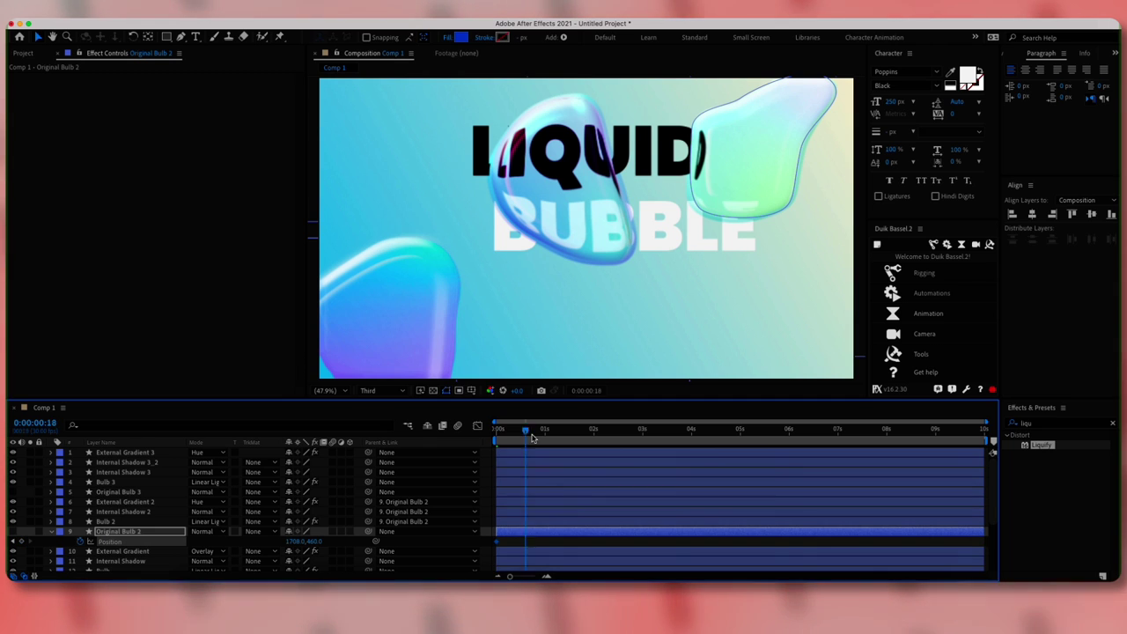
key("End")
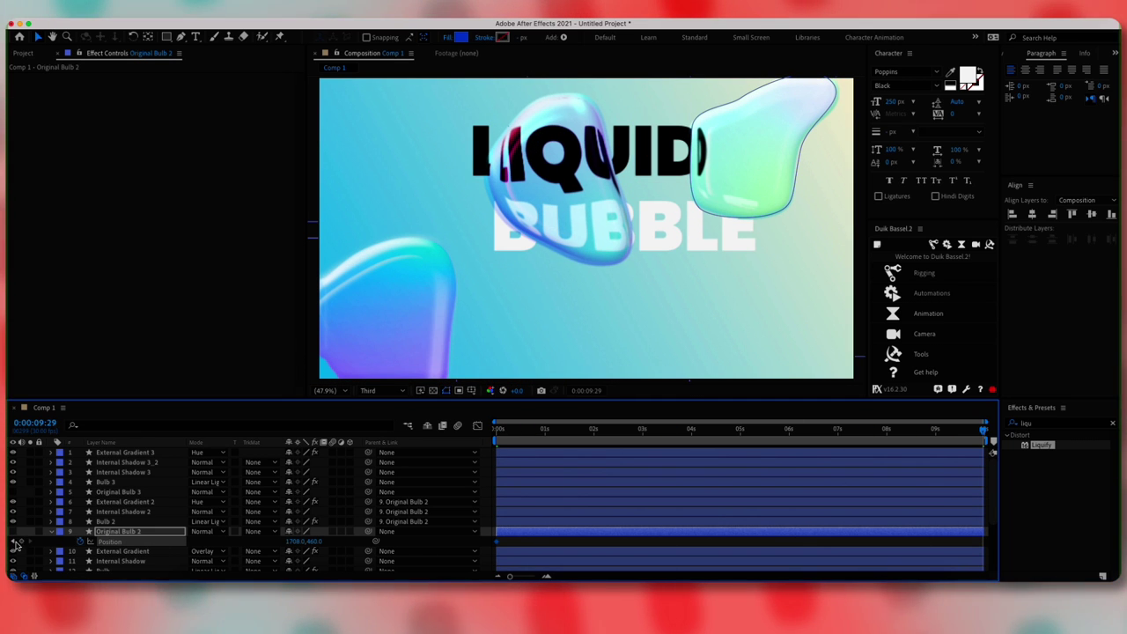
left_click(19, 541)
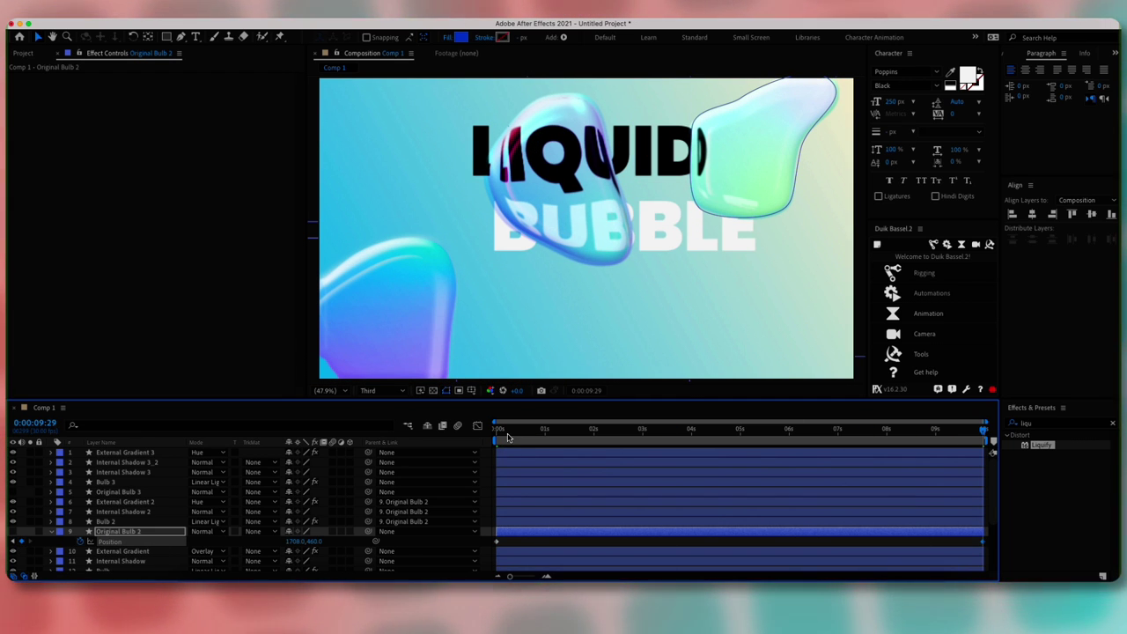
- Set Original Bulb 2's vertical position to 110 at the first keyframe and 1459 at the last, with both keyframes eased
key("Home")
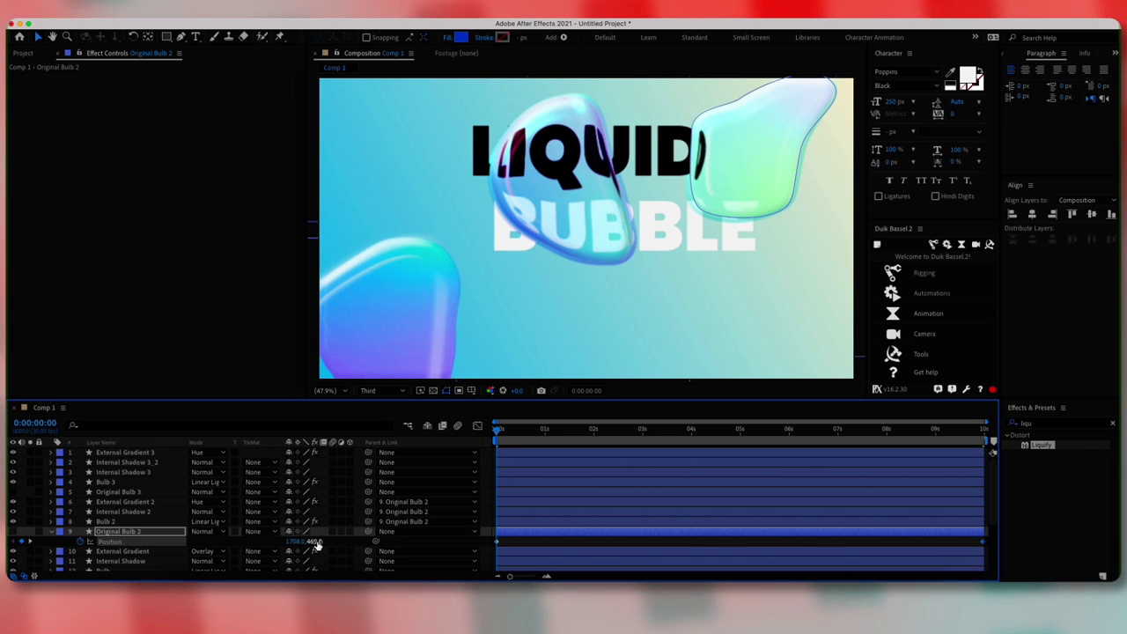
left_click_drag(275, 541, 244, 544)
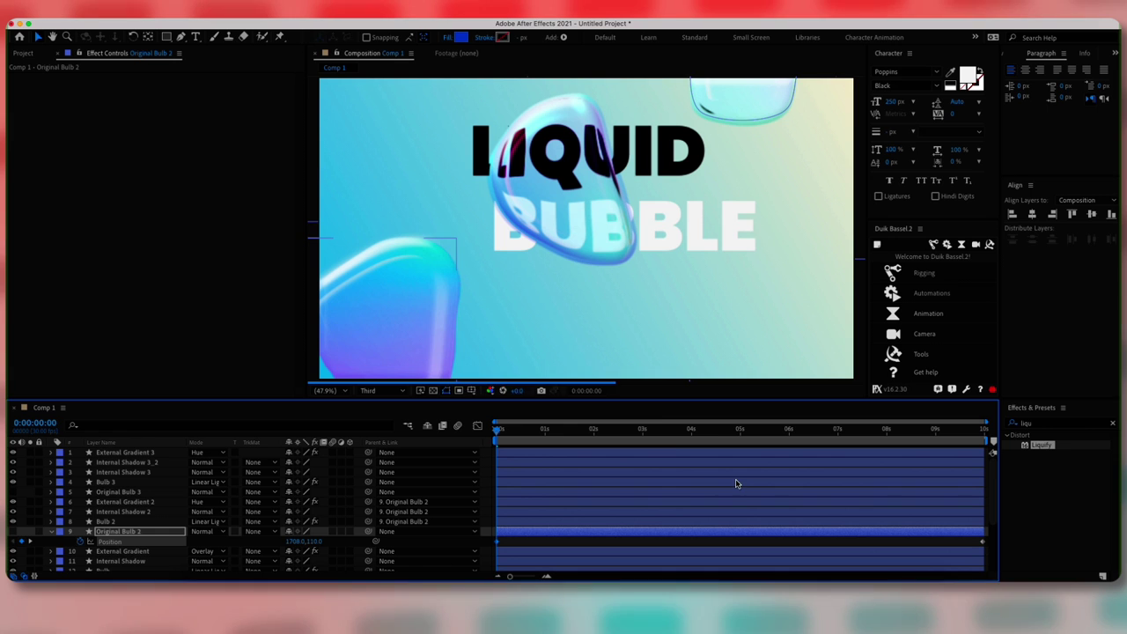
key("End")
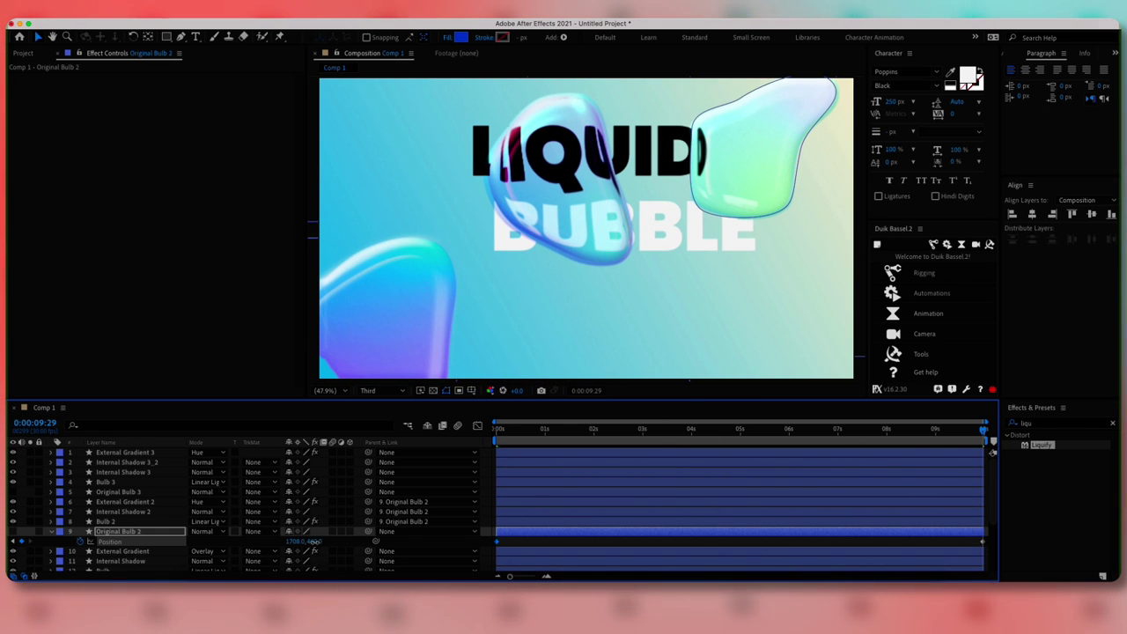
left_click_drag(315, 543, 455, 553)
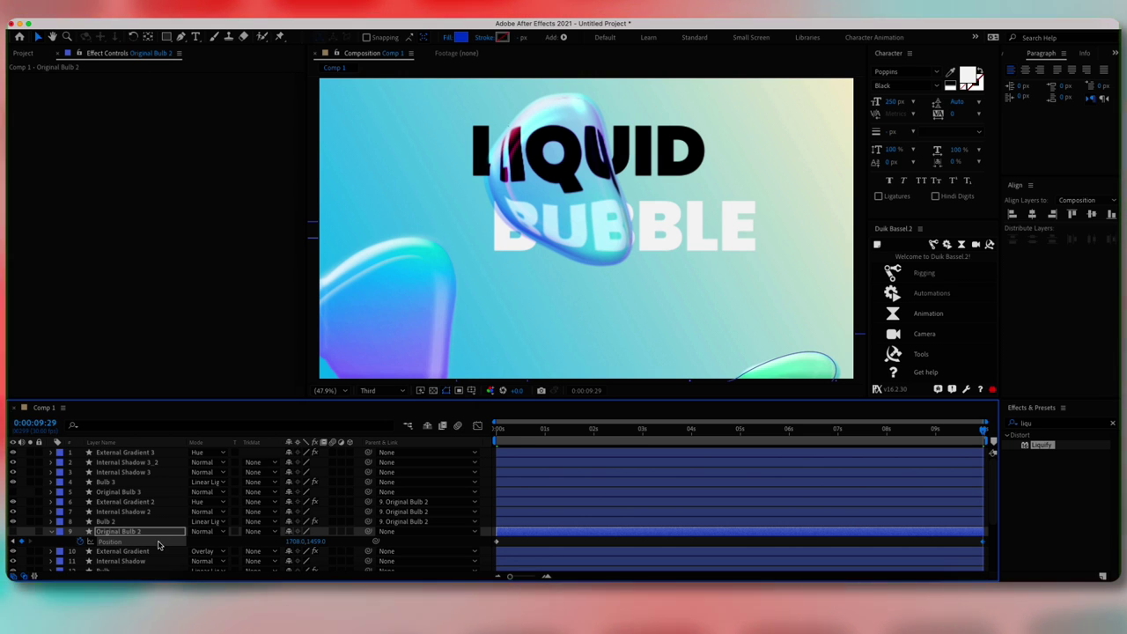
left_click_drag(608, 434, 727, 455)
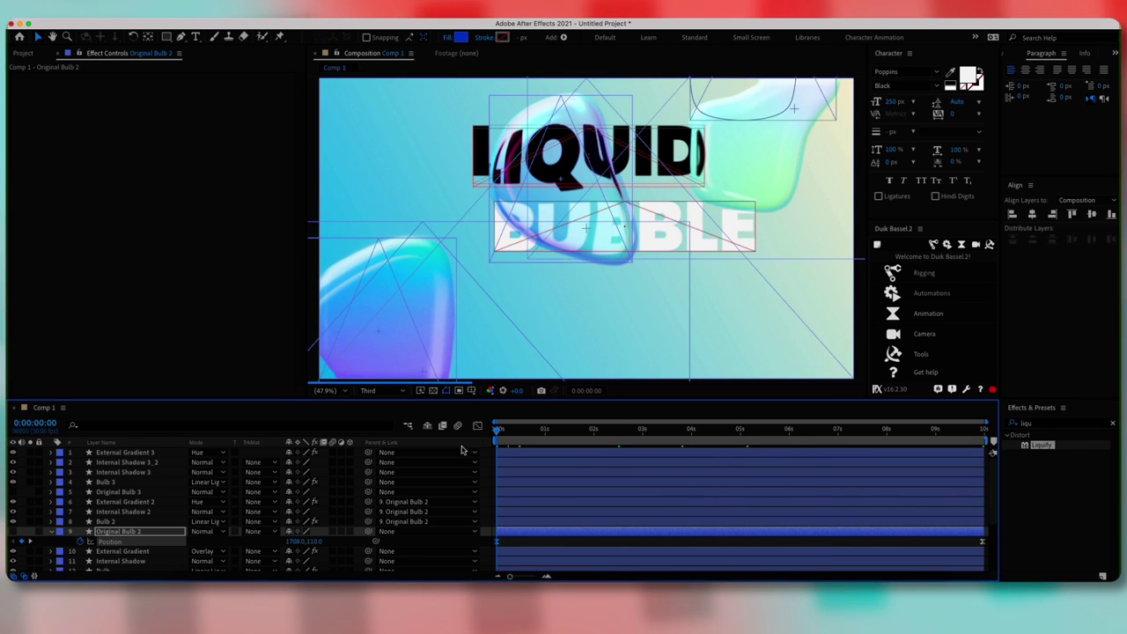
left_click_drag(461, 450, 458, 452)
- Parent External Gradient 3, Internal Shadow 3_2, Internal Shadow 3 and Bulb 3 to the Original Bulb 3 layer
left_click(131, 454)
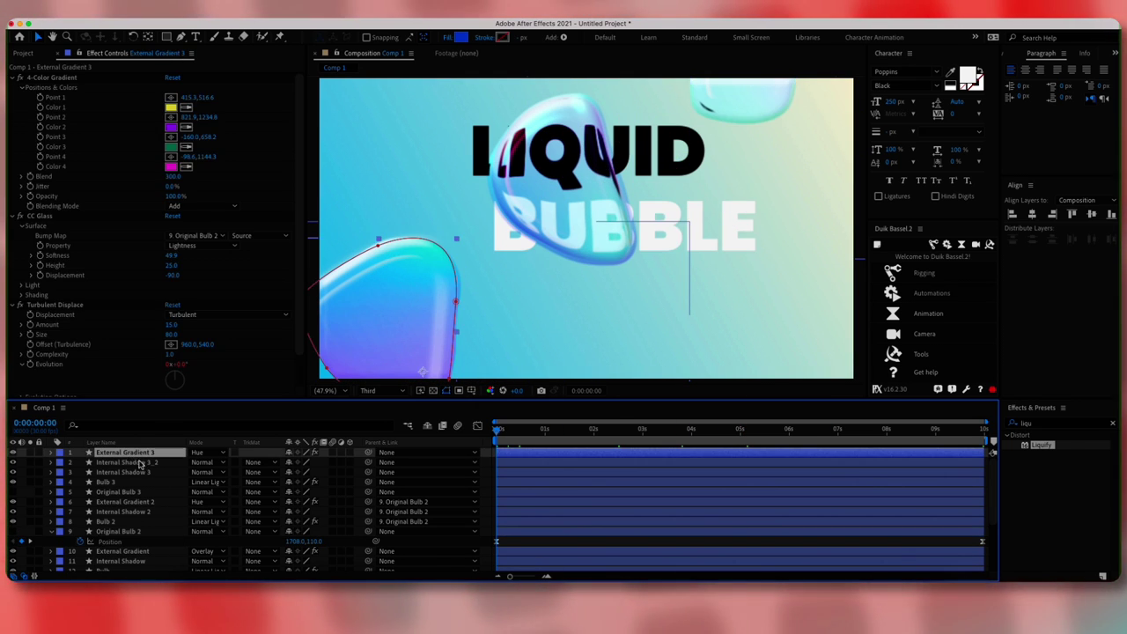
left_click(141, 462, "shift")
left_click(150, 473, "shift")
left_click(141, 483, "shift")
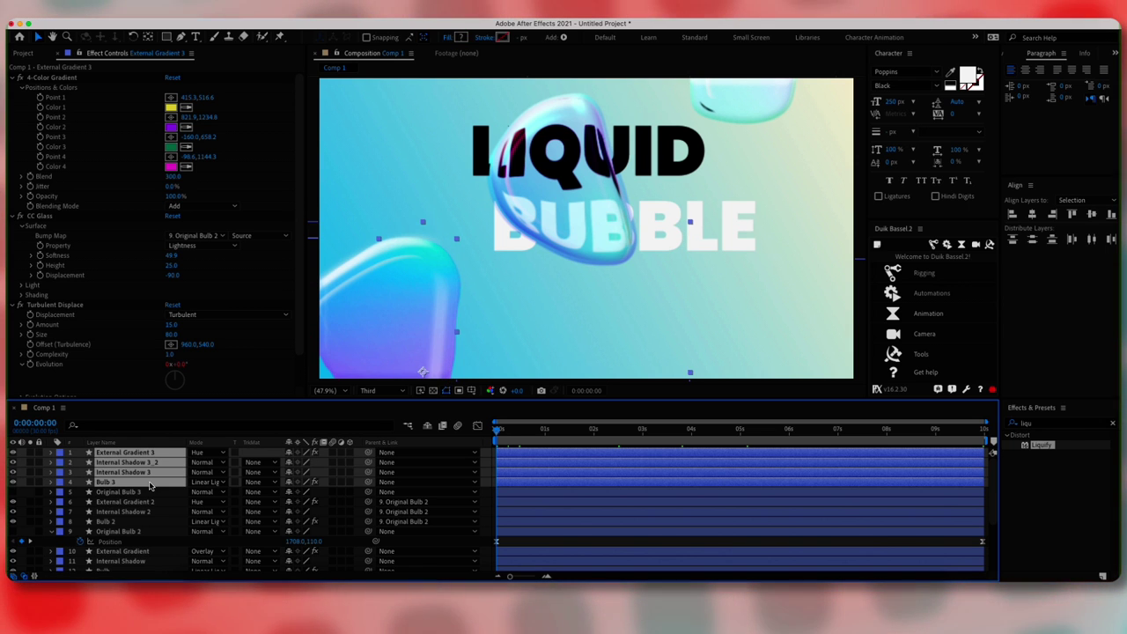
left_click_drag(369, 452, 134, 493)
- Add the expression time*10 to Original Bulb 3's Rotation and scrub the timeline to check the spin
left_click(134, 493)
key("r")
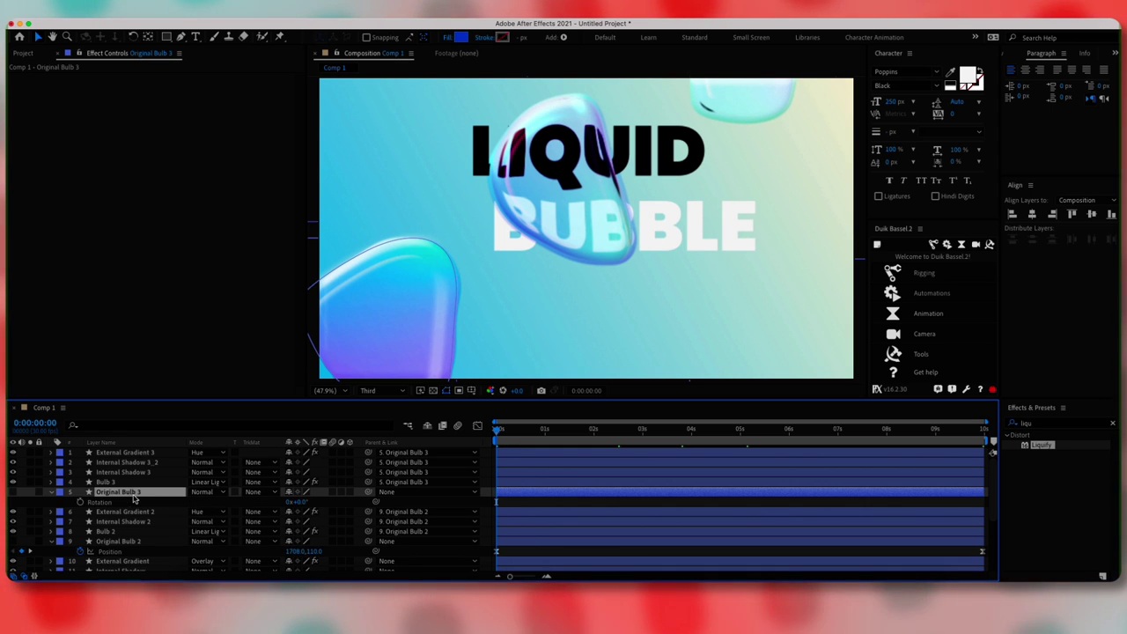
left_click(80, 503, "alt")
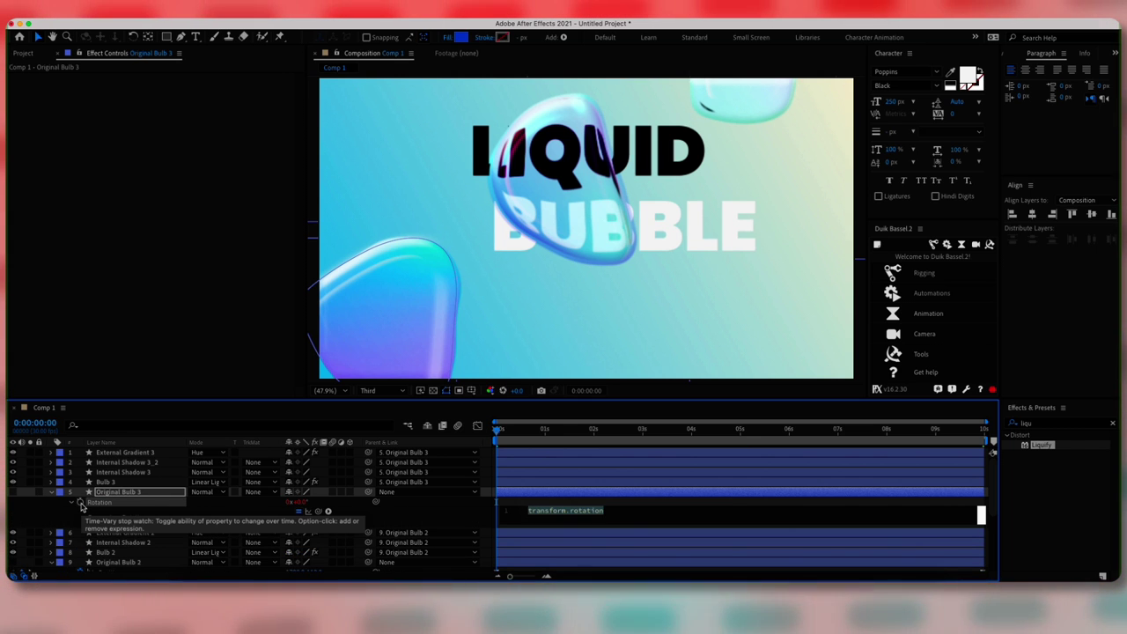
type("time*10")
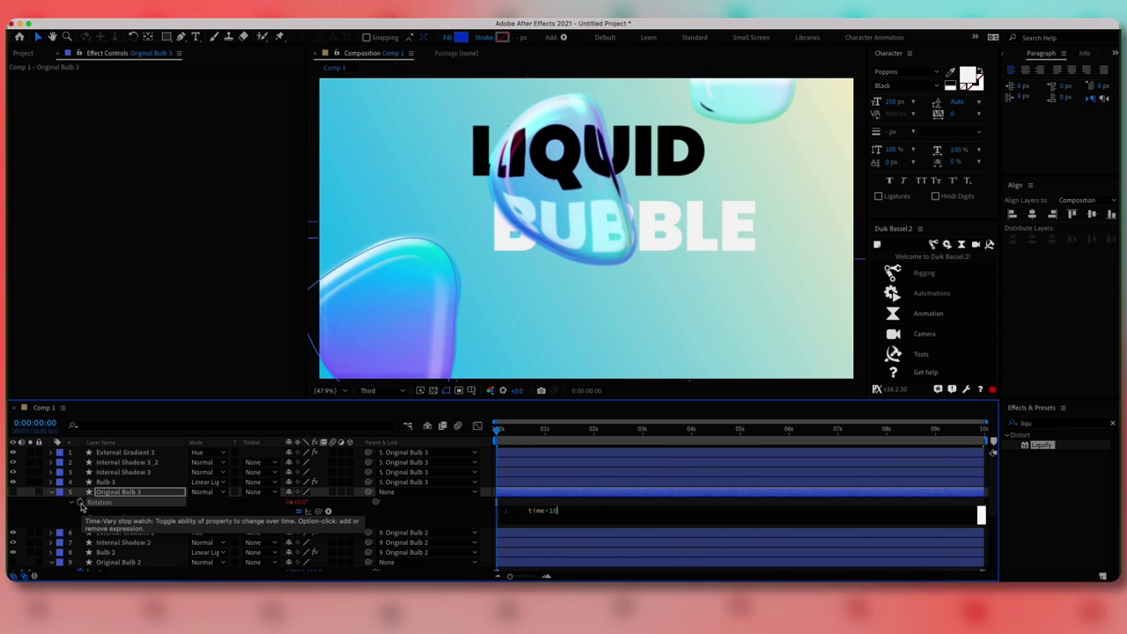
left_click(443, 511)
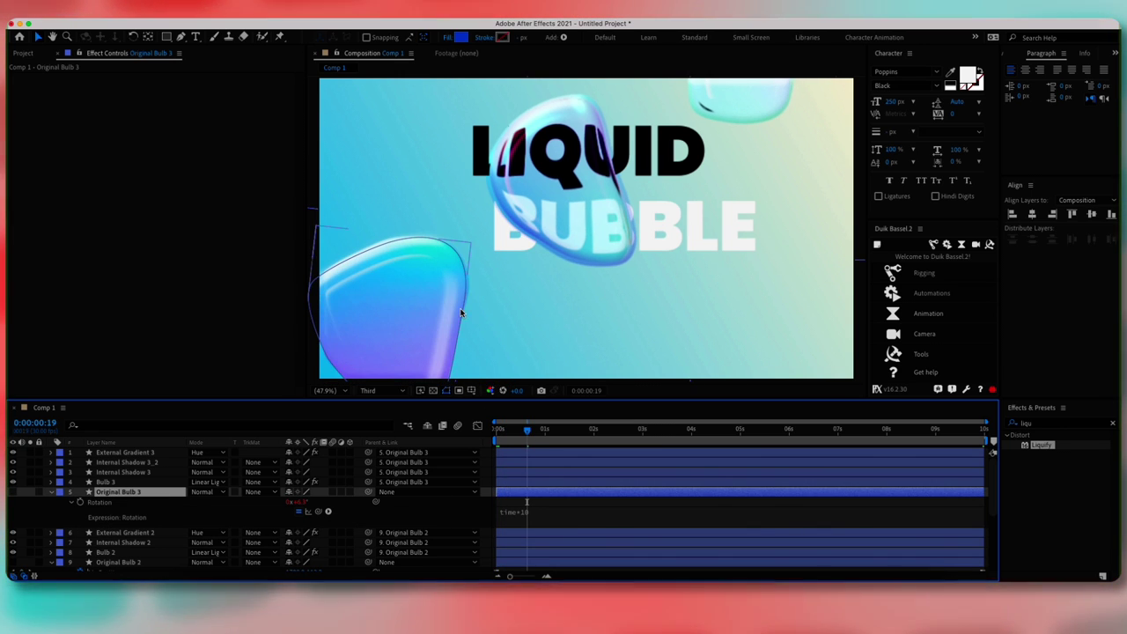
left_click_drag(528, 435, 581, 437)
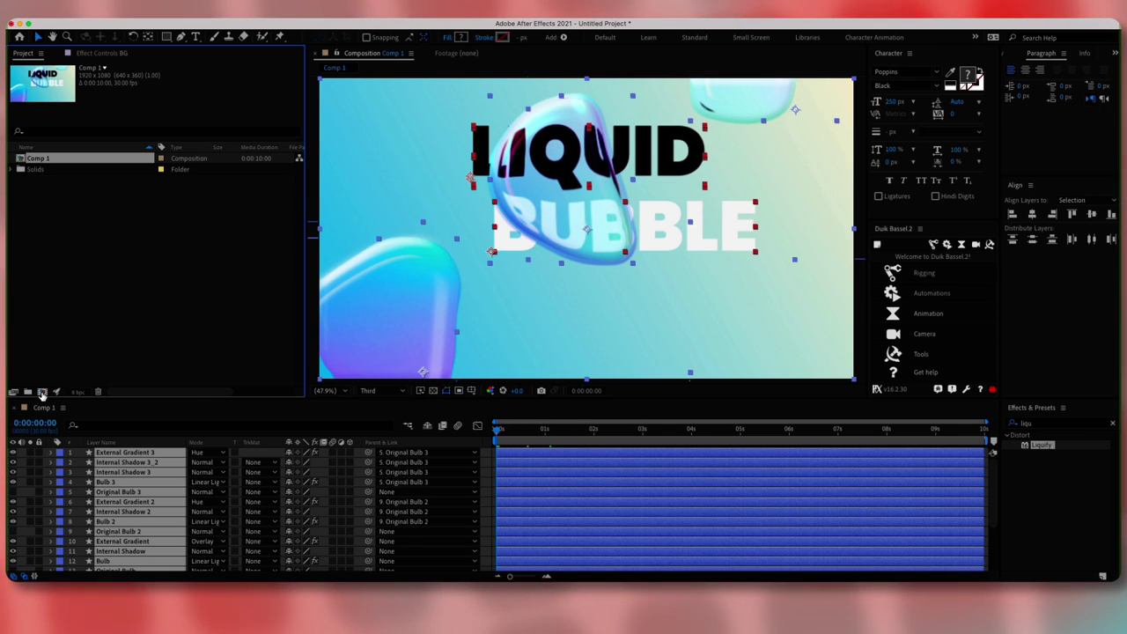
- Create a new composition named Final
key("super+k")
type("Final")
key("Return")
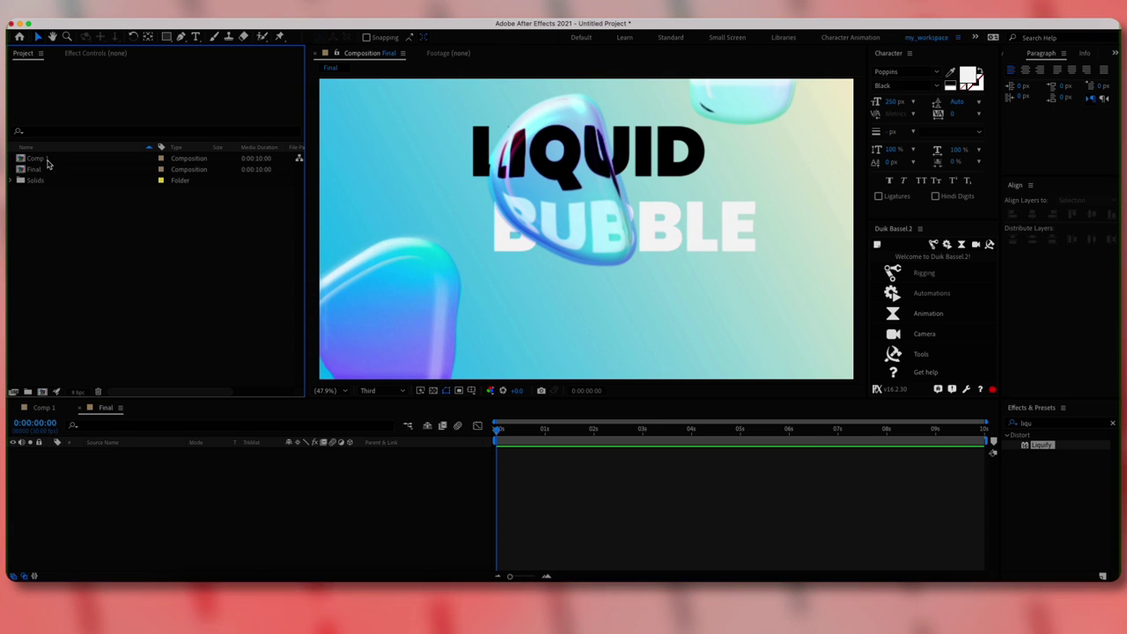
- Rename Comp 1 as Liquid bubbles and place it as a layer in the Final composition
left_click(35, 159)
left_click(45, 409)
key("super+k")
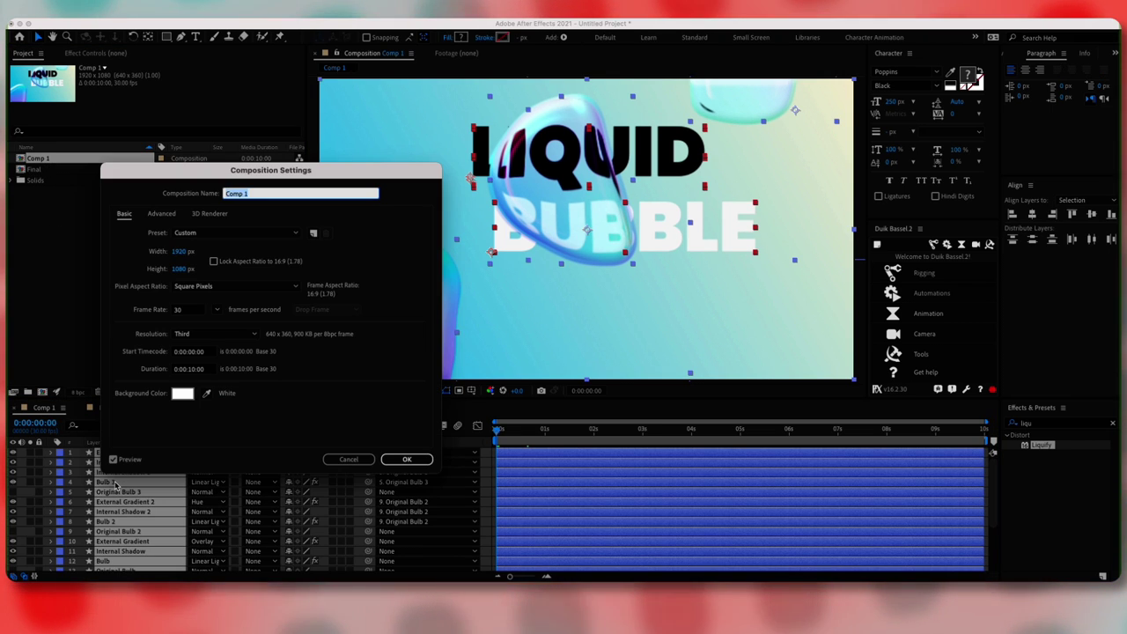
type("Liquid bubbles")
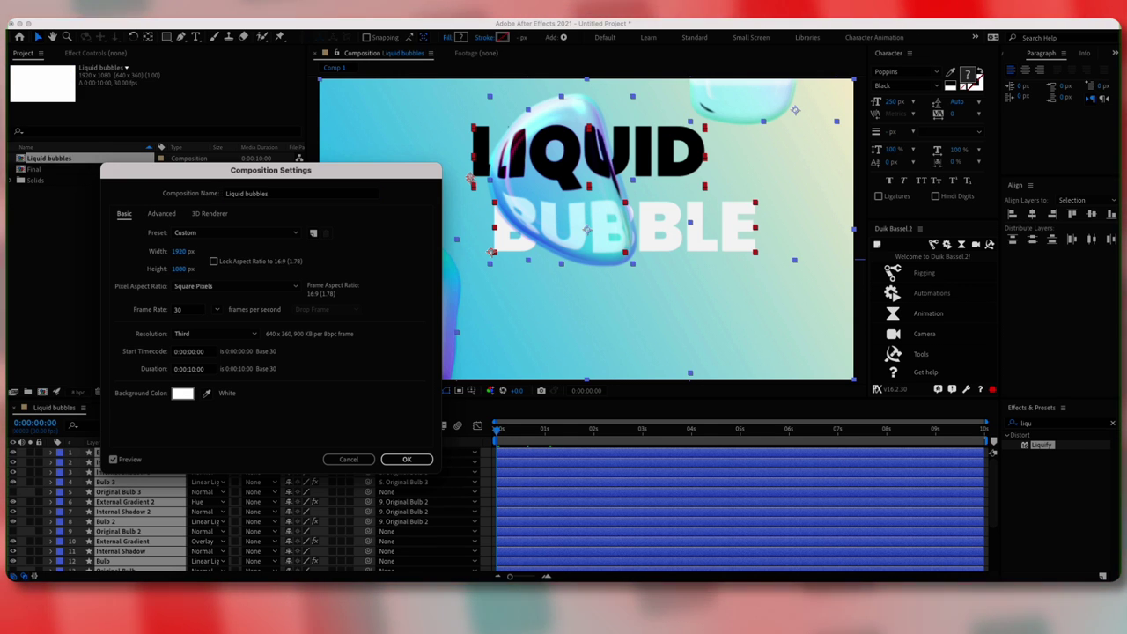
key("Return")
left_click(132, 410)
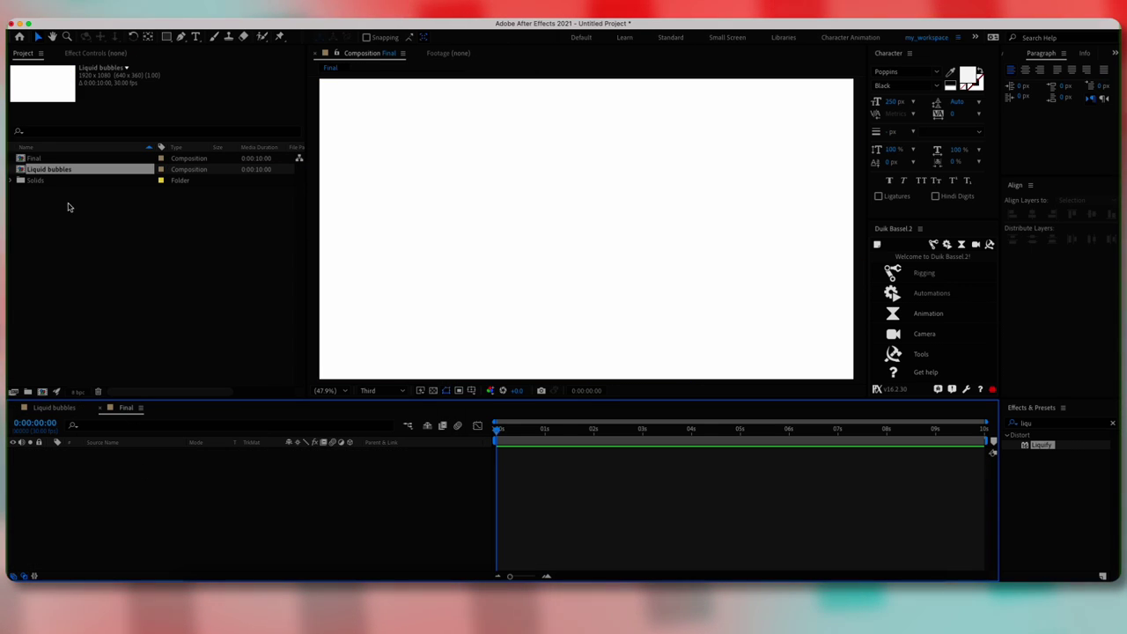
left_click_drag(66, 170, 201, 492)
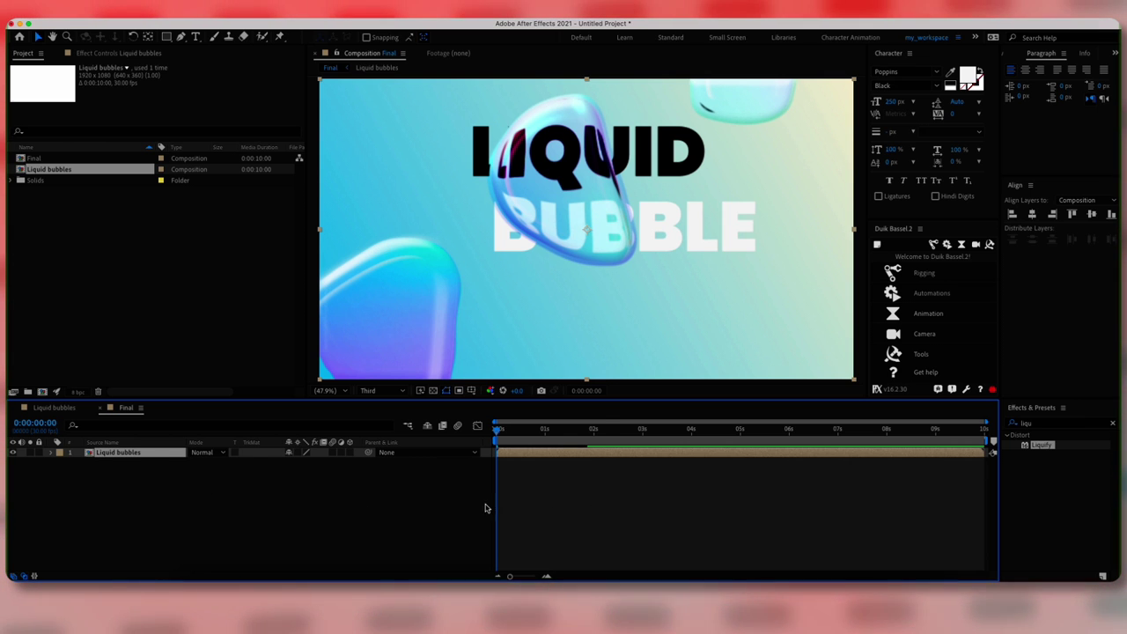
- Add an adjustment layer above Liquid bubbles in Final and apply the Noise HLS effect to it
right_click(466, 423)
mouse_move(546, 428)
left_click(677, 527)
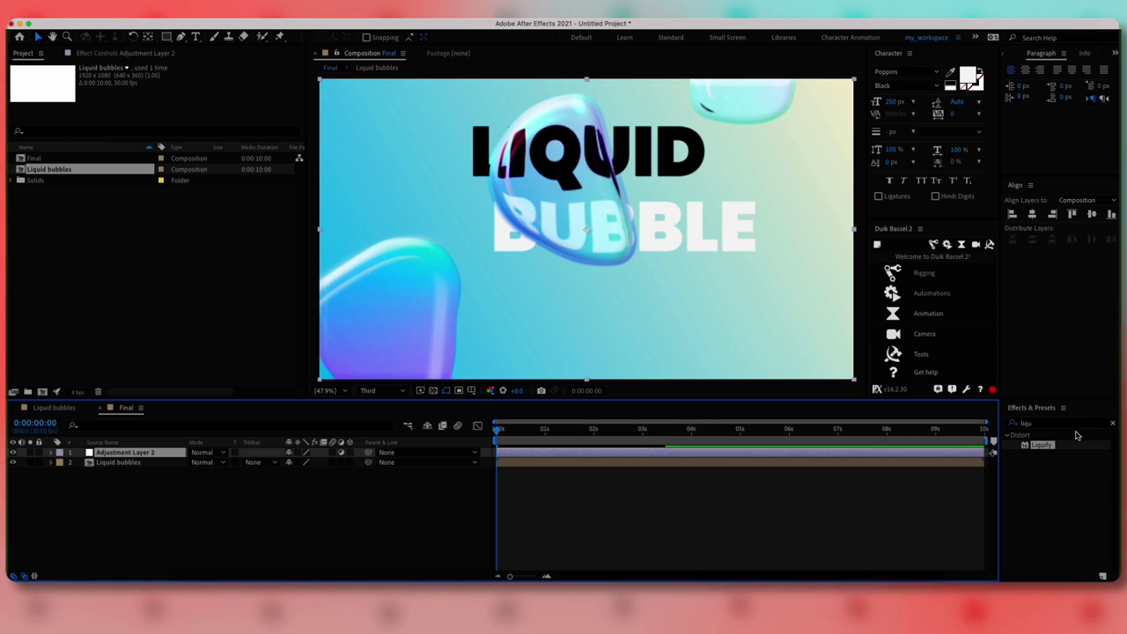
type("noise")
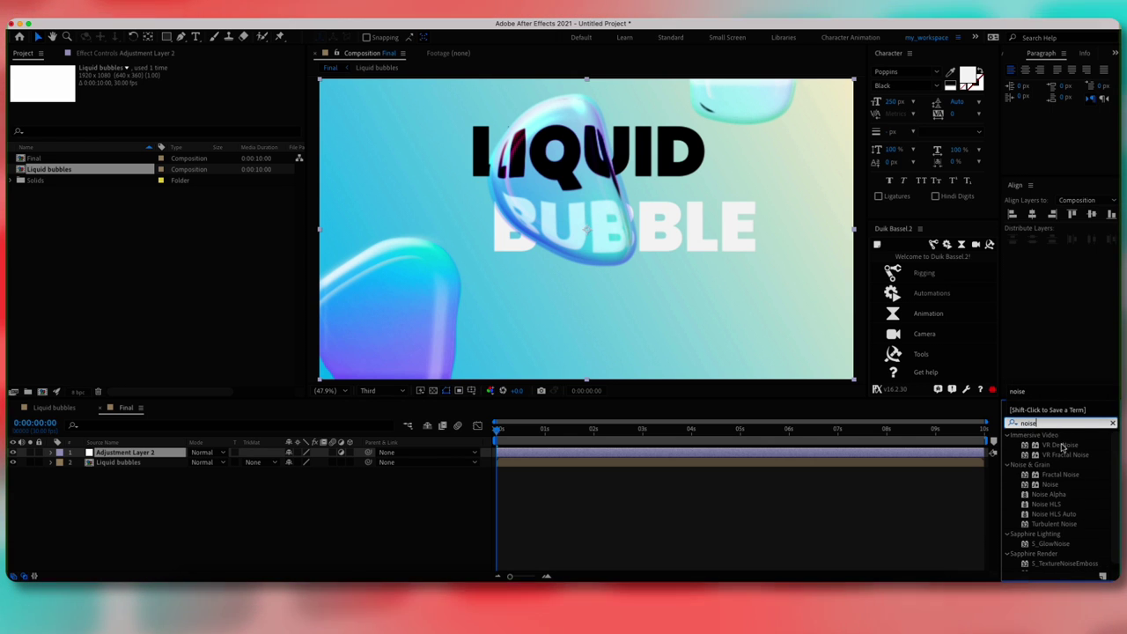
left_click_drag(1045, 506, 476, 365)
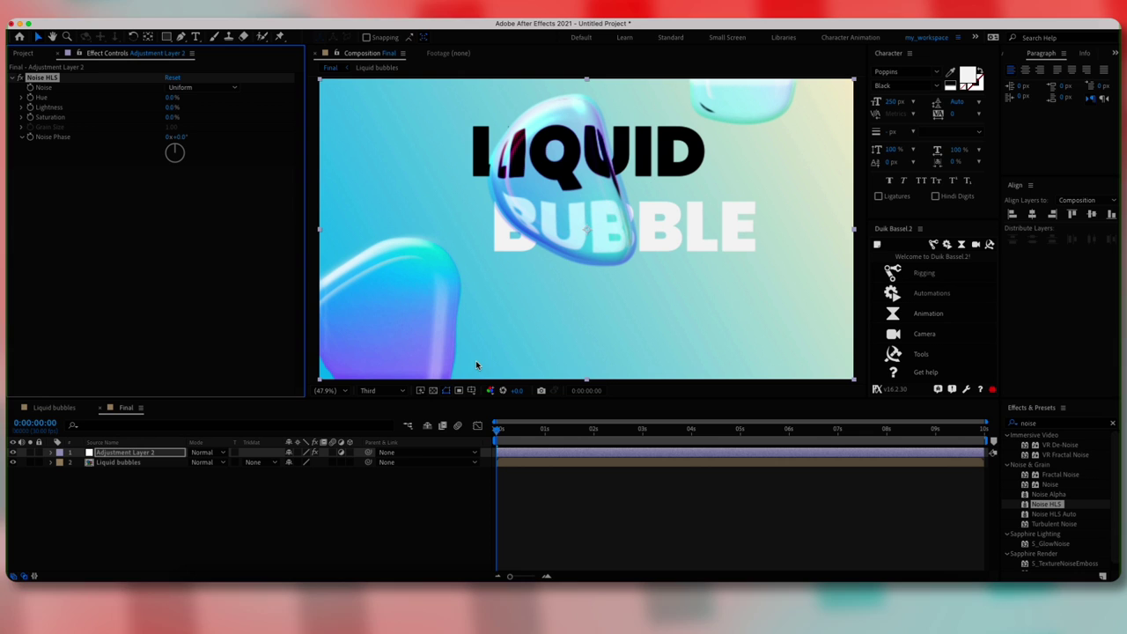
- Set the Noise HLS Lightness to 10% and switch the Final composition's preview resolution to Full
left_click(172, 107)
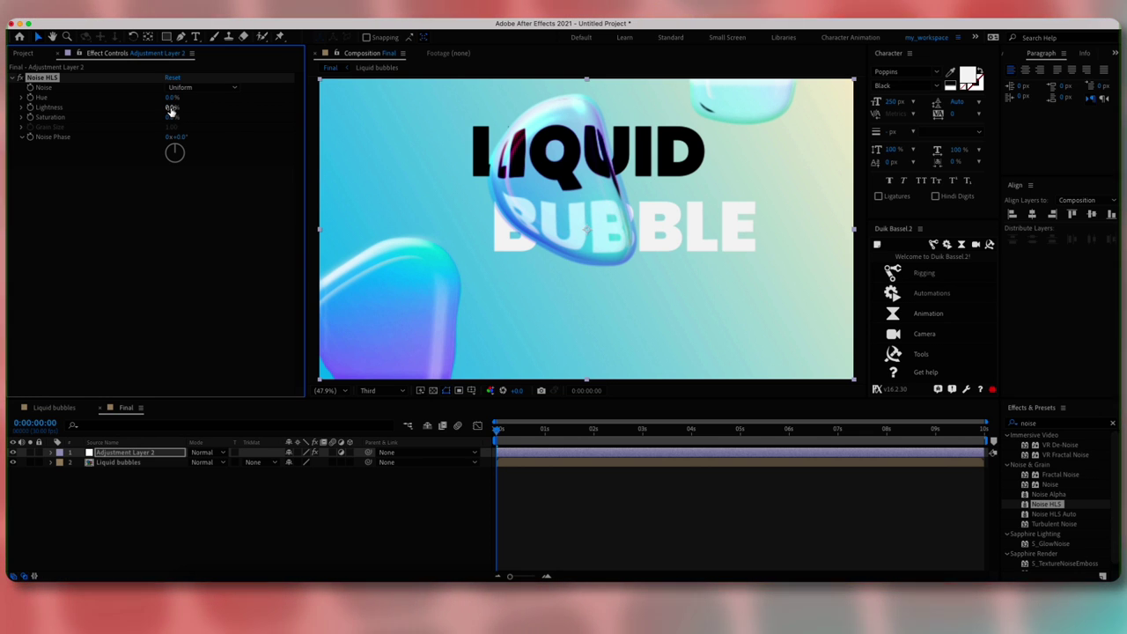
type("10")
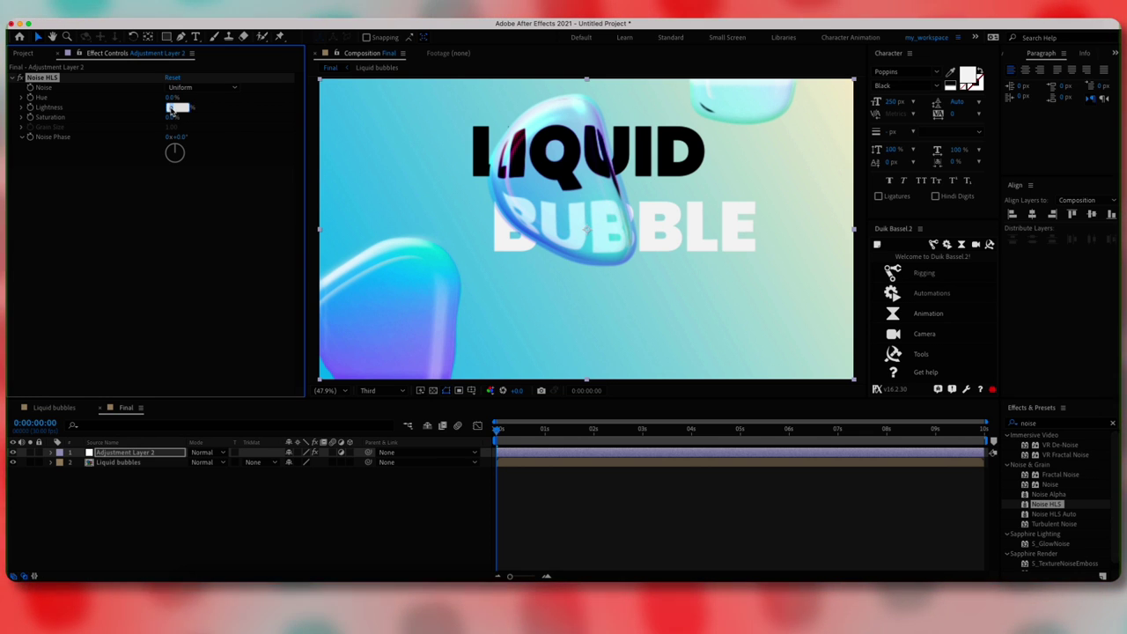
key("Return")
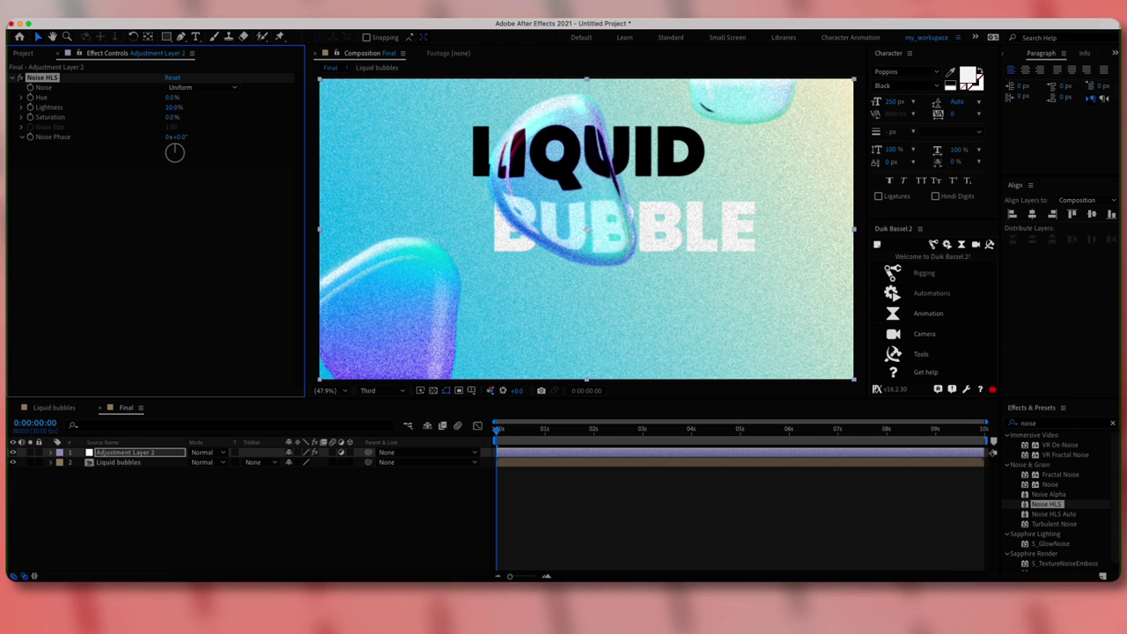
left_click(379, 390)
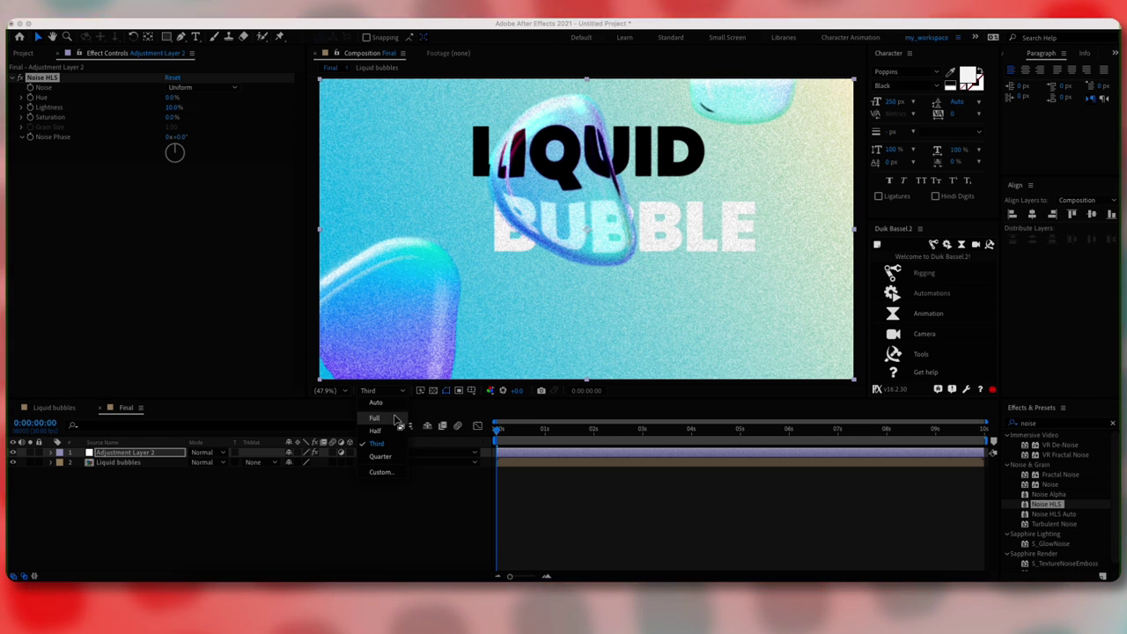
left_click(375, 410)
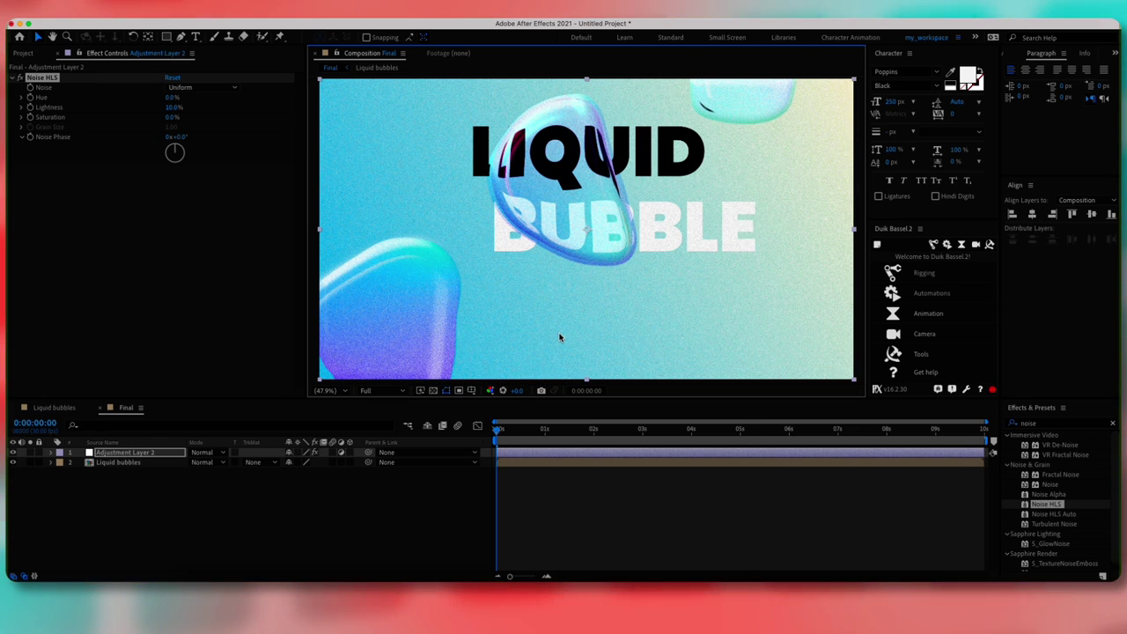
- Try Grain as the noise type of the Noise HLS effect, and set it to Squared instead
left_click(202, 87)
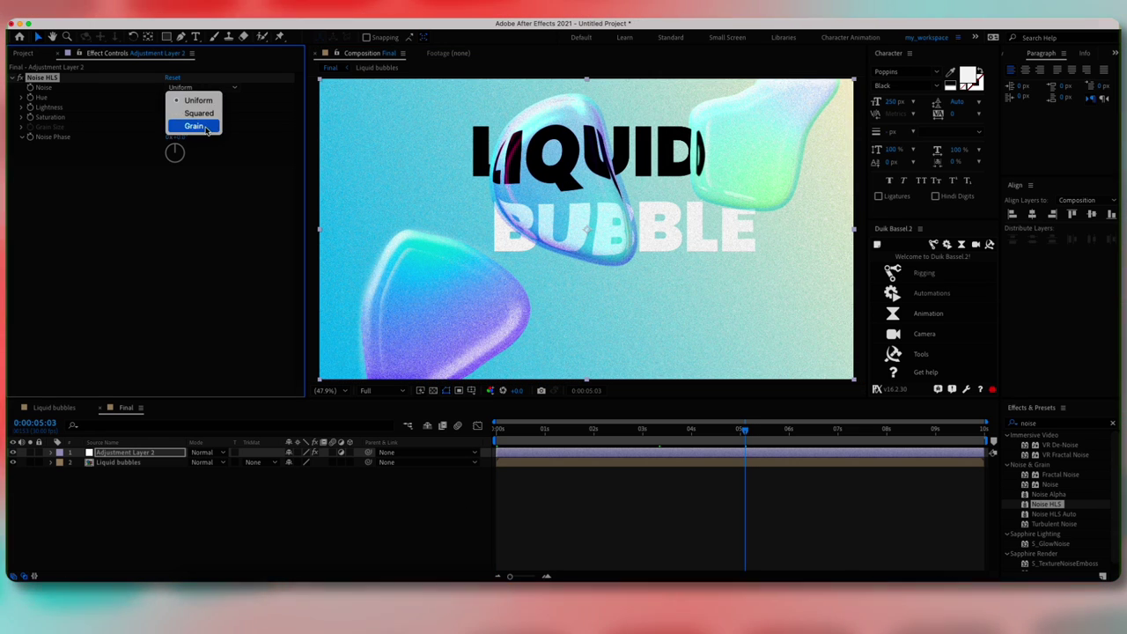
left_click(196, 126)
left_click(191, 89)
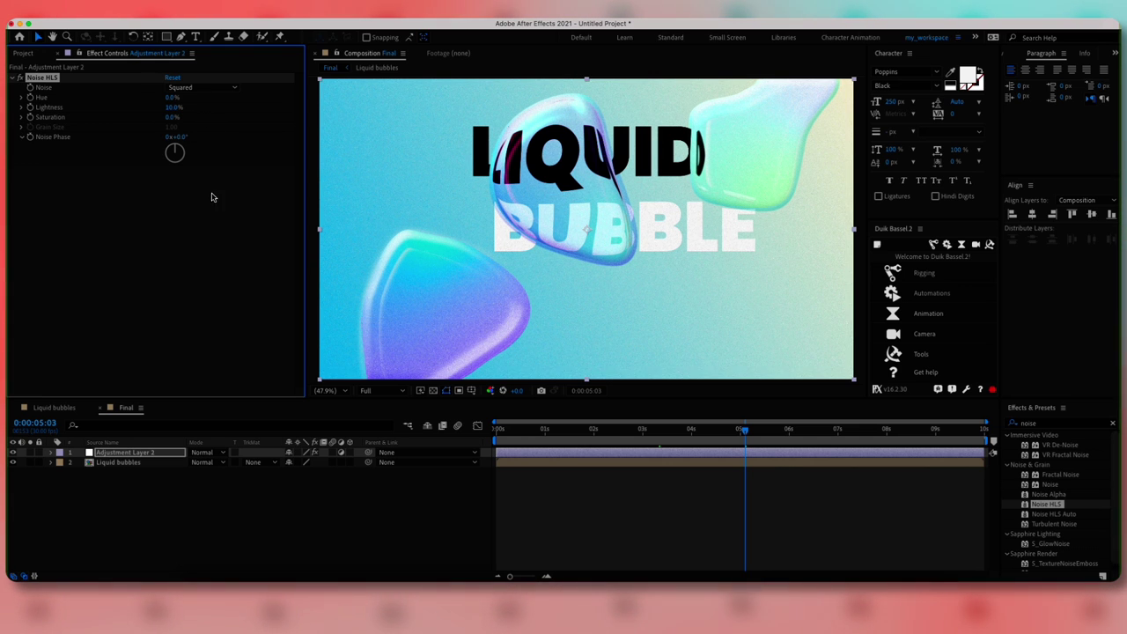
- Rename the adjustment layer above Liquid bubbles in the Final composition as Noise
left_click(130, 451)
key("Return")
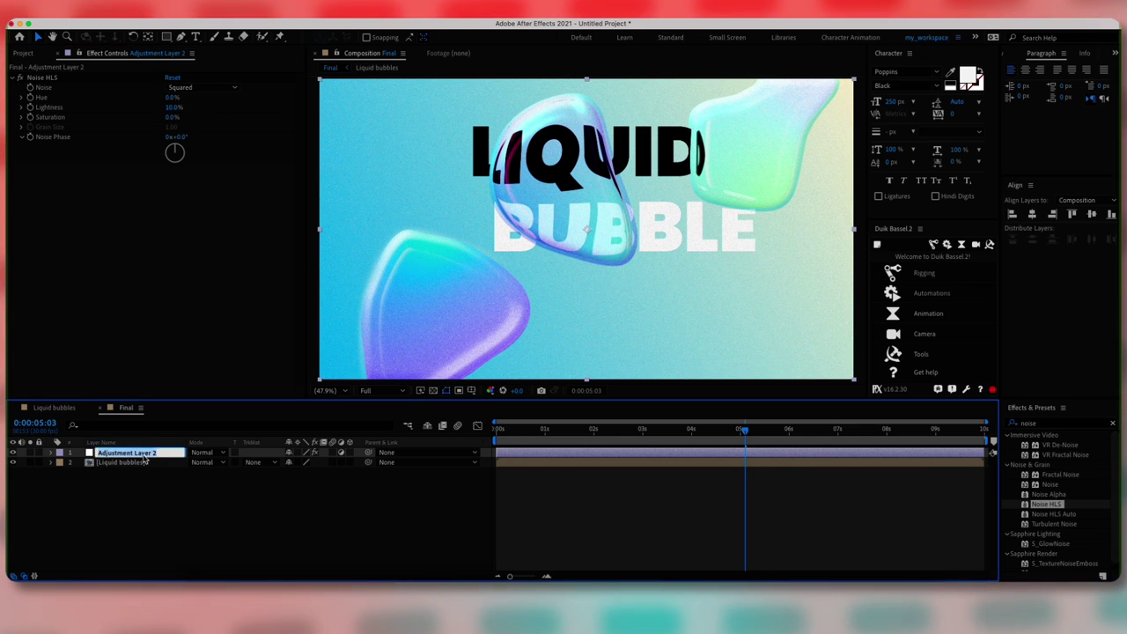
type("Noise")
key("Return")
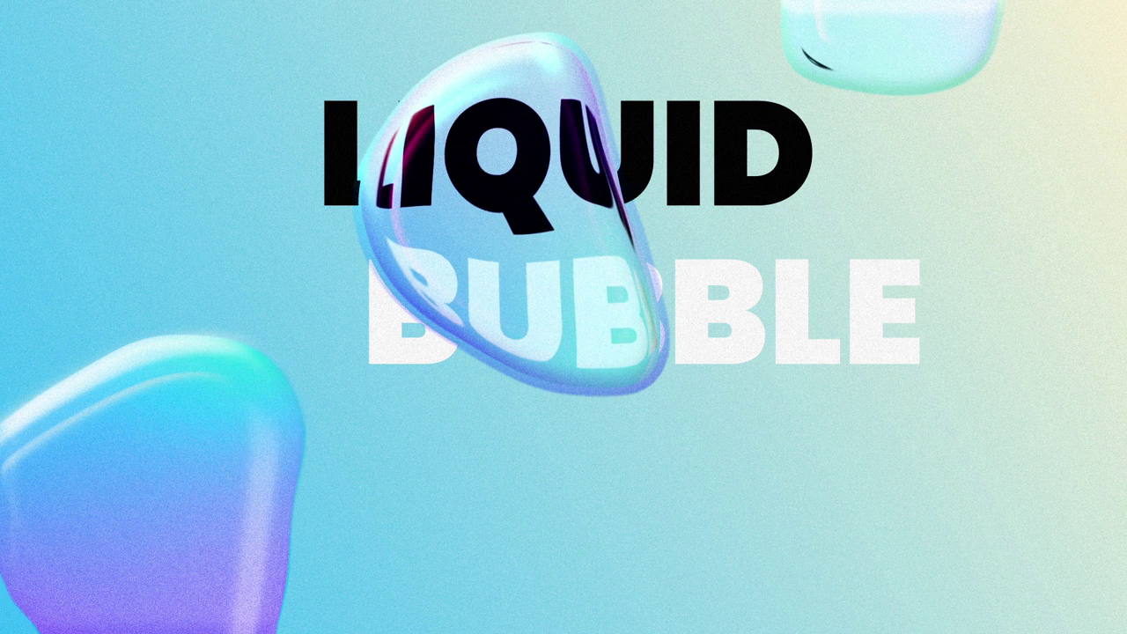